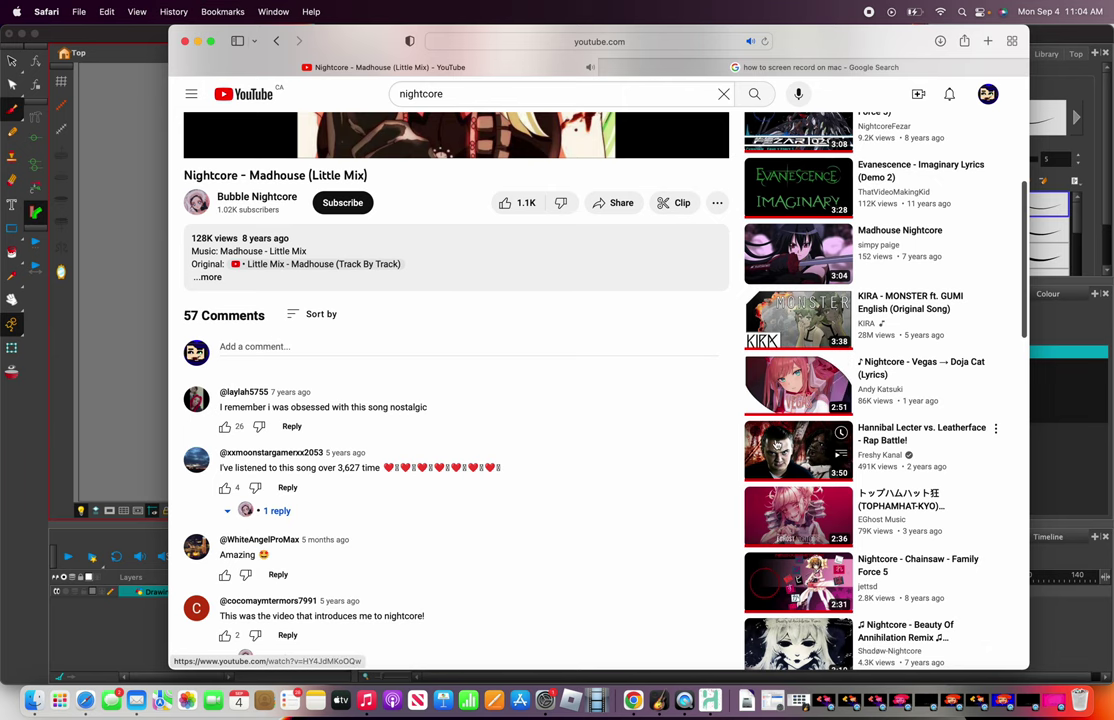
# - Play the "Nightcore - Beauty Of Annihilation Remix" video from the YouTube recommendations and skip its ad
pyautogui.scroll(-3, 810, 420)
pyautogui.scroll(-2, 793, 446)
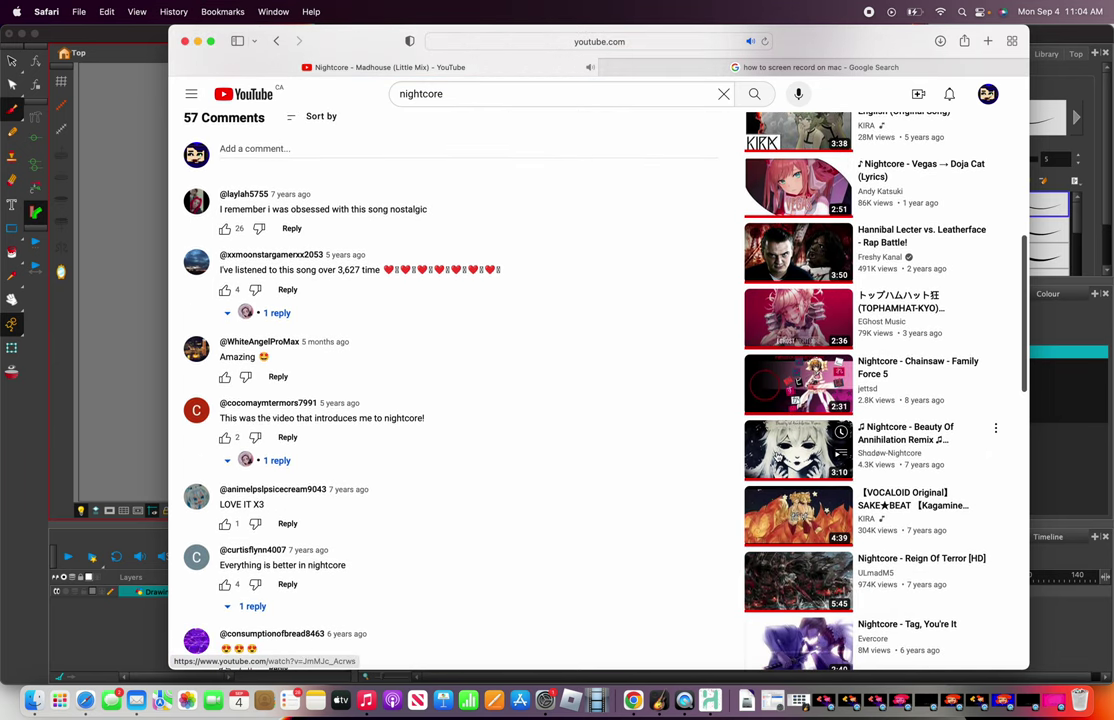
pyautogui.scroll(-2, 870, 400)
pyautogui.click(798, 355)
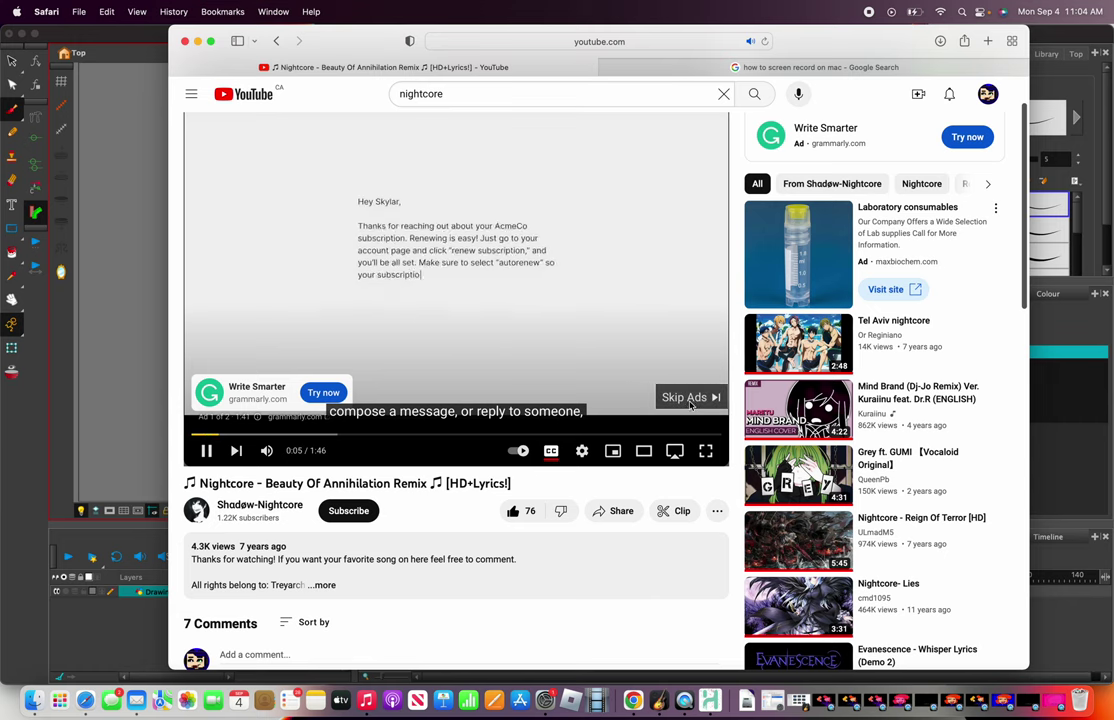
pyautogui.click(689, 400)
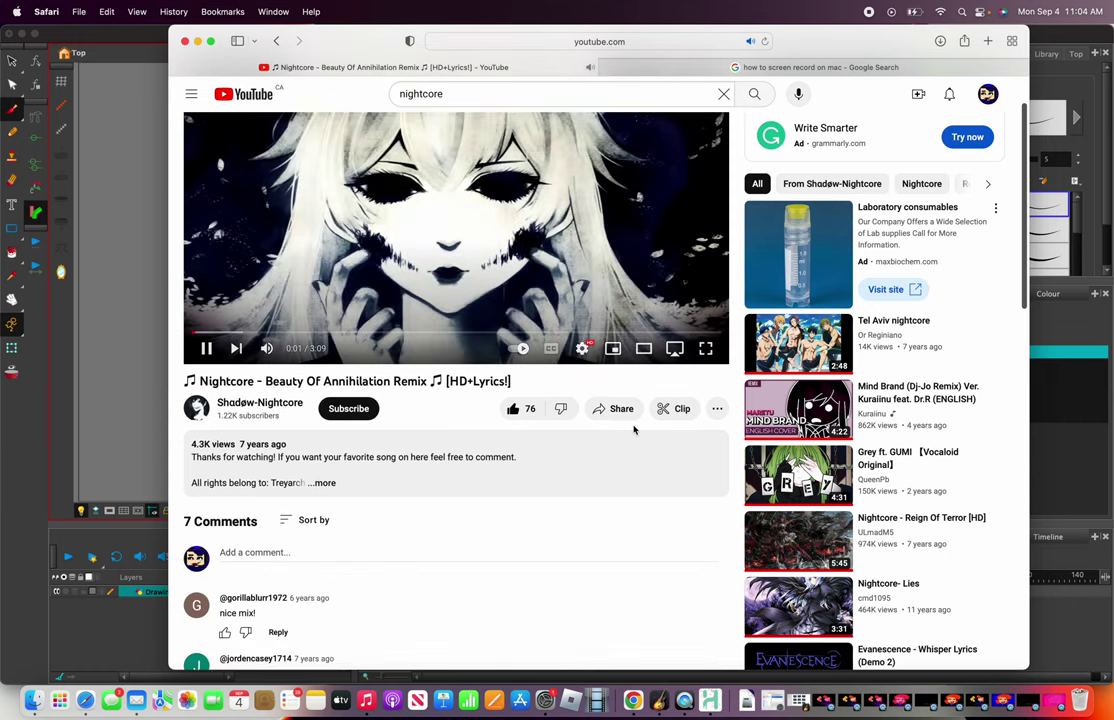
# - Switch to Toon Boom Harmony and brush the character's head profile in black: forehead, long nose with nostril, and pointed jaw
pyautogui.click(20, 445)
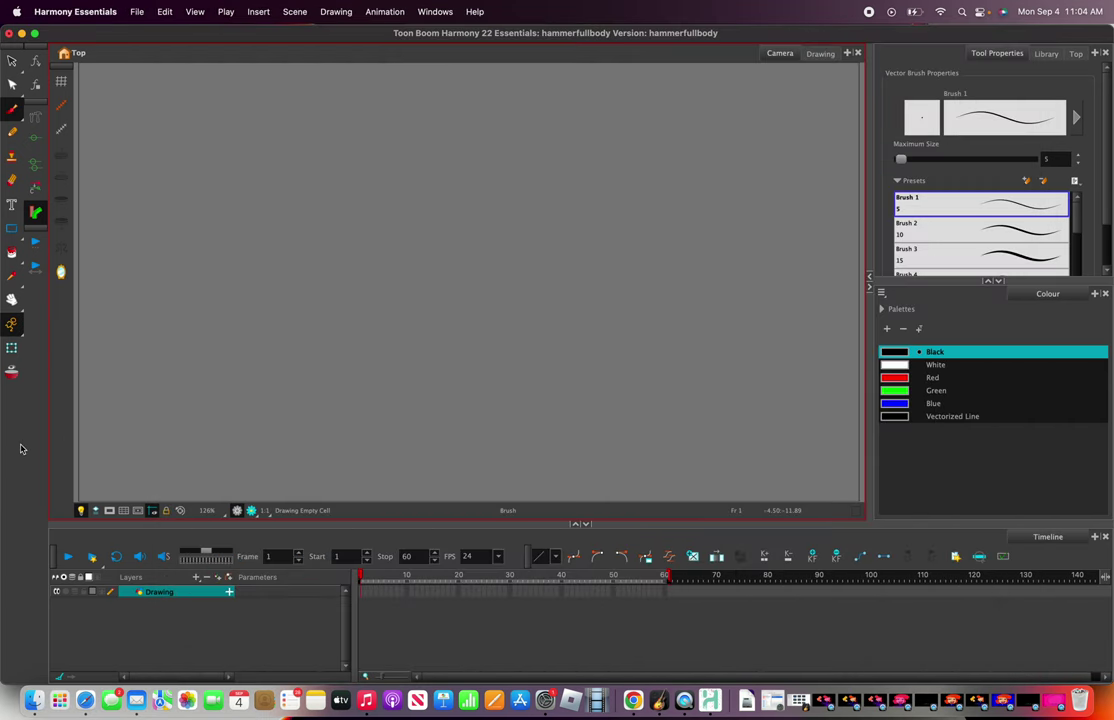
pyautogui.scroll(3, 444, 184)
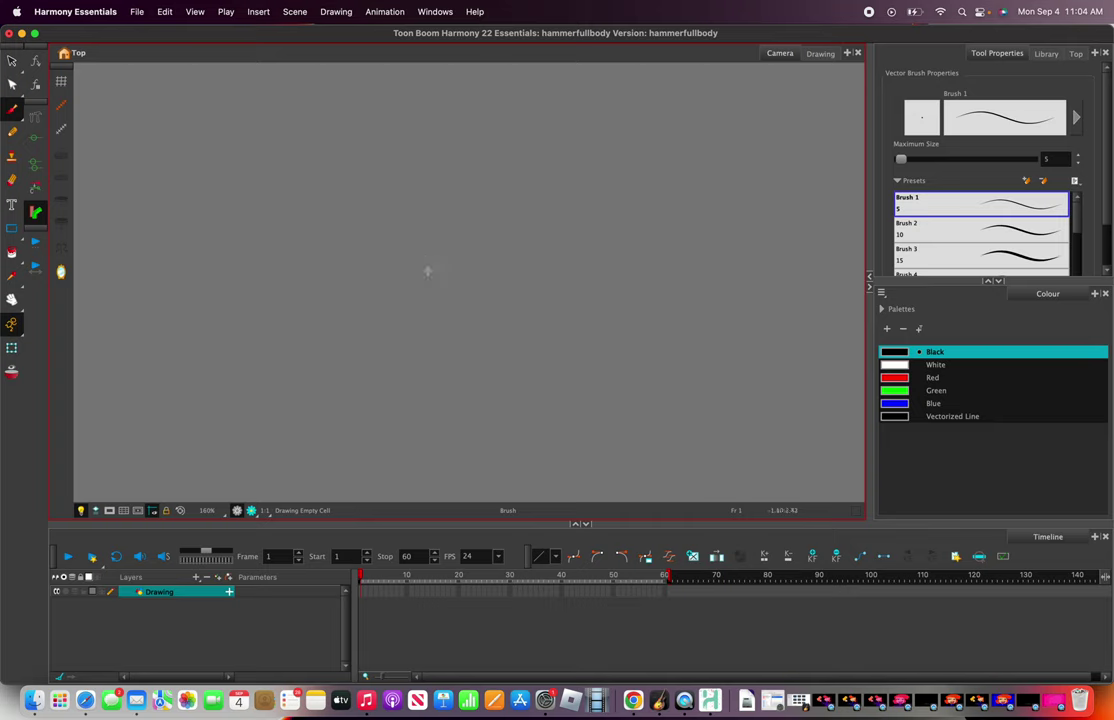
pyautogui.moveTo(463, 216)
pyautogui.mouseDown()
pyautogui.moveTo(529, 216)
pyautogui.moveTo(541, 239)
pyautogui.moveTo(526, 339)
pyautogui.moveTo(580, 327)
pyautogui.moveTo(565, 355)
pyautogui.moveTo(506, 349)
pyautogui.mouseUp()
pyautogui.scroll(2, 506, 349)
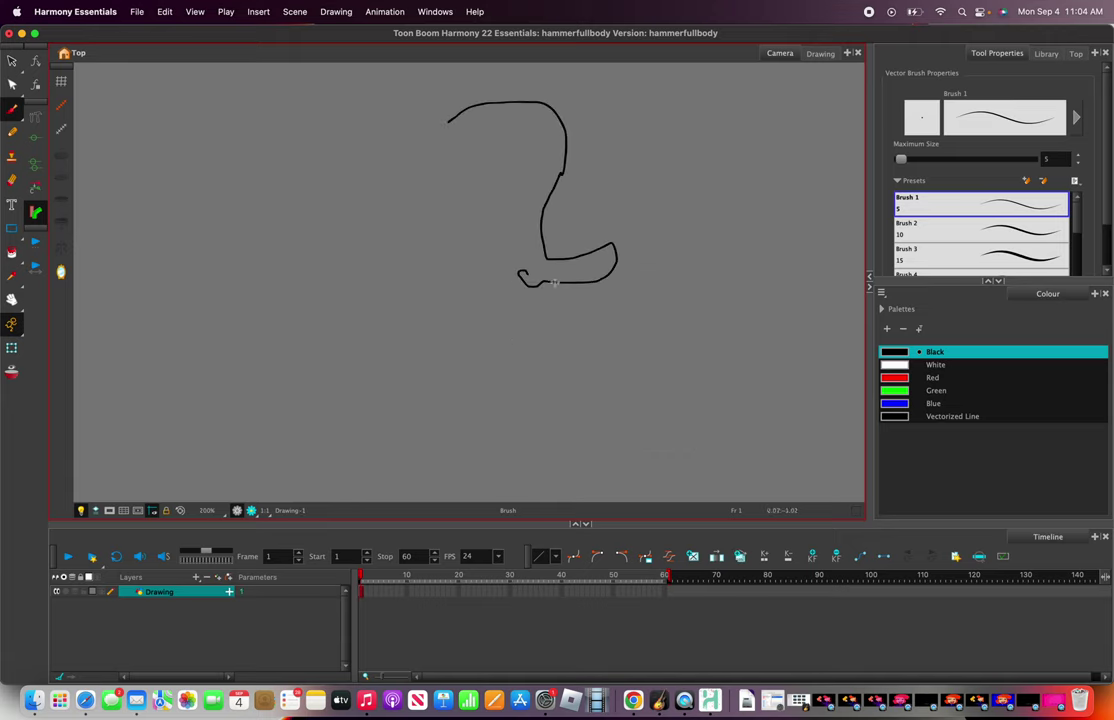
pyautogui.moveTo(553, 298)
pyautogui.mouseDown()
pyautogui.moveTo(517, 359)
pyautogui.moveTo(488, 351)
pyautogui.moveTo(453, 277)
pyautogui.mouseUp()
pyautogui.scroll(-3, 453, 277)
# - Draw a smirking mouth with upper and lower lips extending across the jaw line, and activate the Eraser tool
pyautogui.scroll(6, 522, 290)
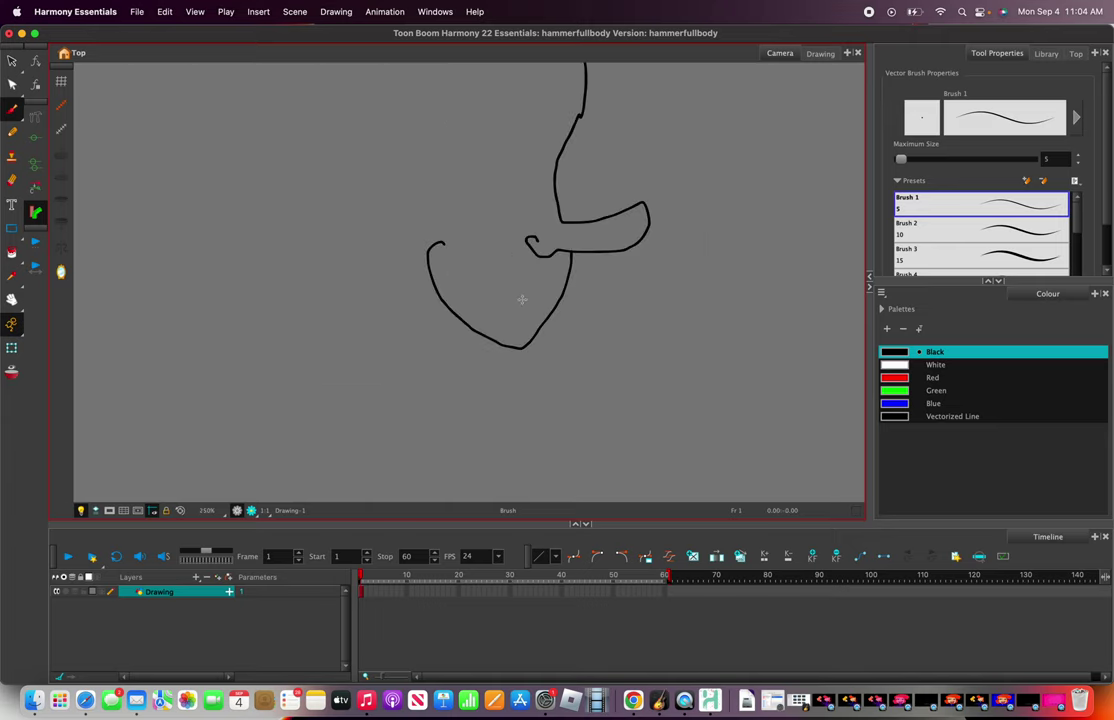
pyautogui.moveTo(446, 217)
pyautogui.mouseDown()
pyautogui.moveTo(510, 286)
pyautogui.moveTo(632, 297)
pyautogui.moveTo(634, 311)
pyautogui.moveTo(549, 322)
pyautogui.moveTo(512, 311)
pyautogui.mouseUp()
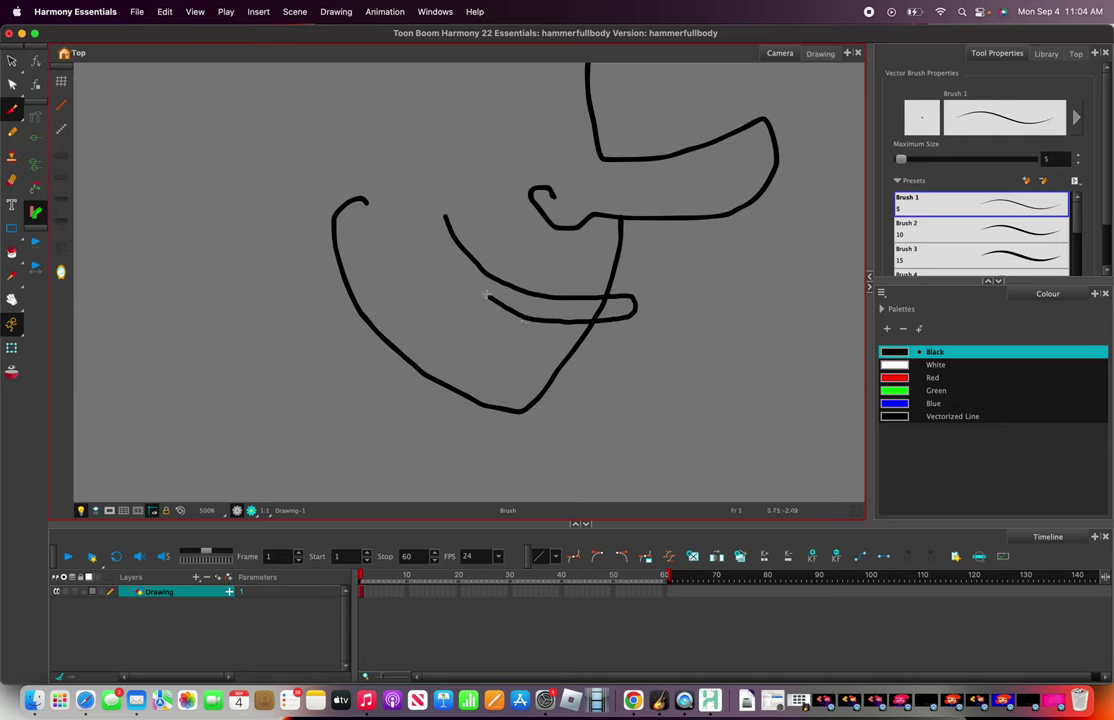
pyautogui.moveTo(471, 260)
pyautogui.mouseDown()
pyautogui.moveTo(485, 298)
pyautogui.moveTo(535, 323)
pyautogui.moveTo(597, 341)
pyautogui.moveTo(621, 327)
pyautogui.mouseUp()
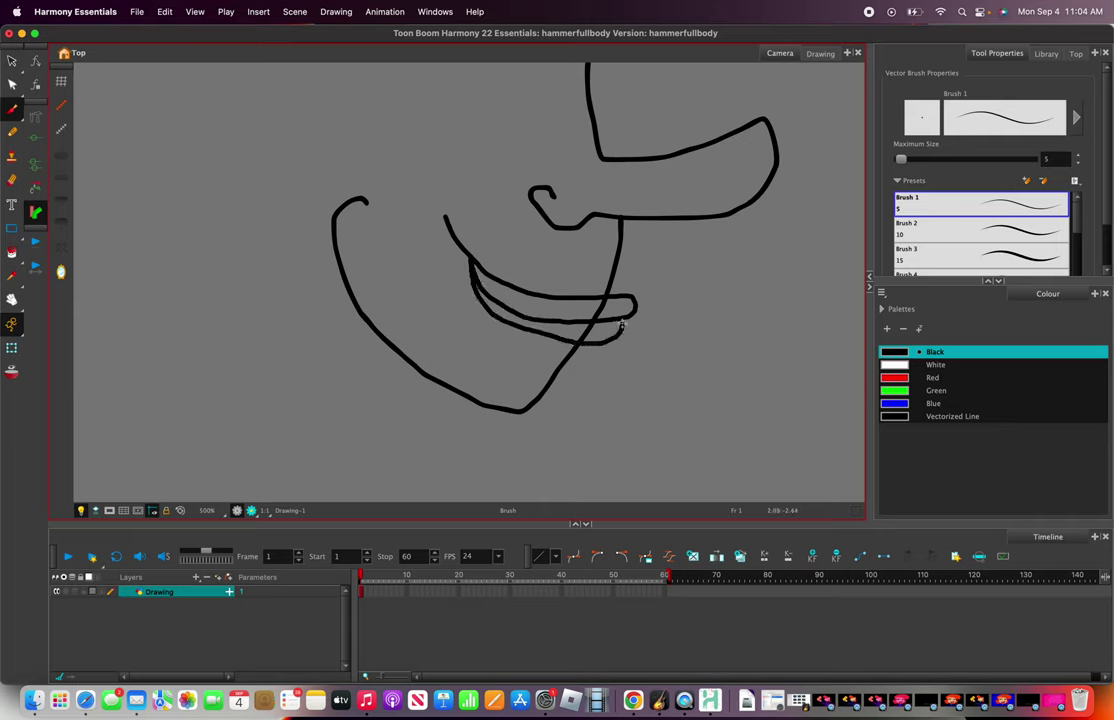
pyautogui.scroll(3, 614, 325)
pyautogui.hotkey('alt', 'e')
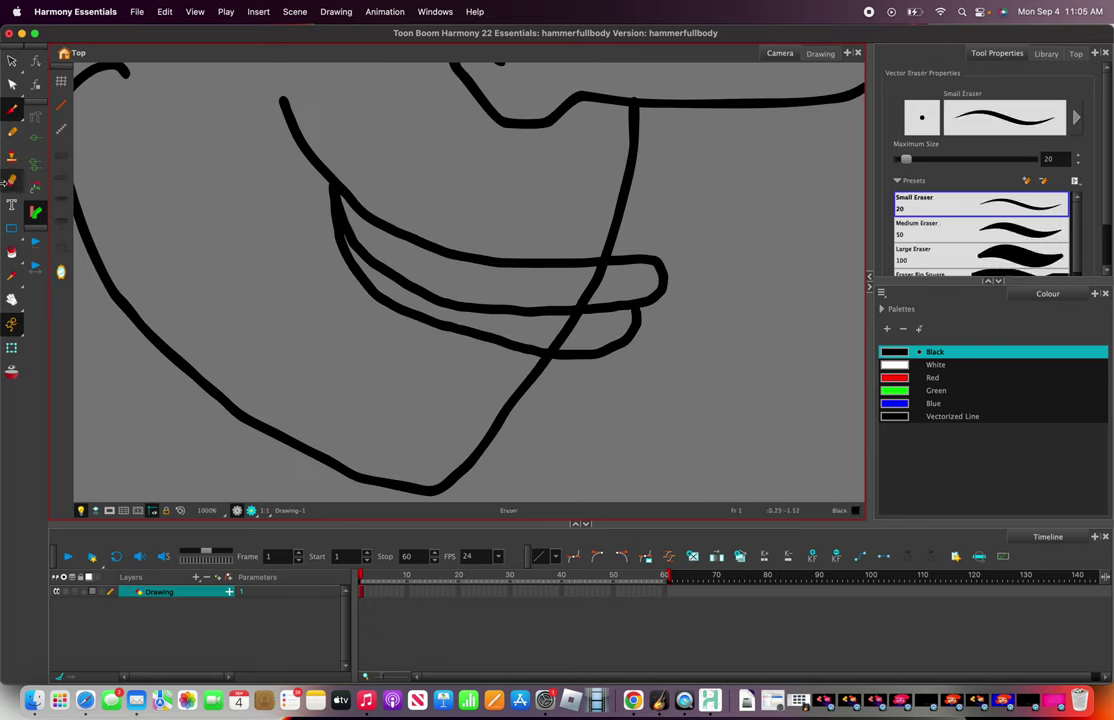
pyautogui.moveTo(625, 281); pyautogui.dragTo(578, 288)
pyautogui.press('super+z')
pyautogui.moveTo(906, 159); pyautogui.dragTo(905, 159)
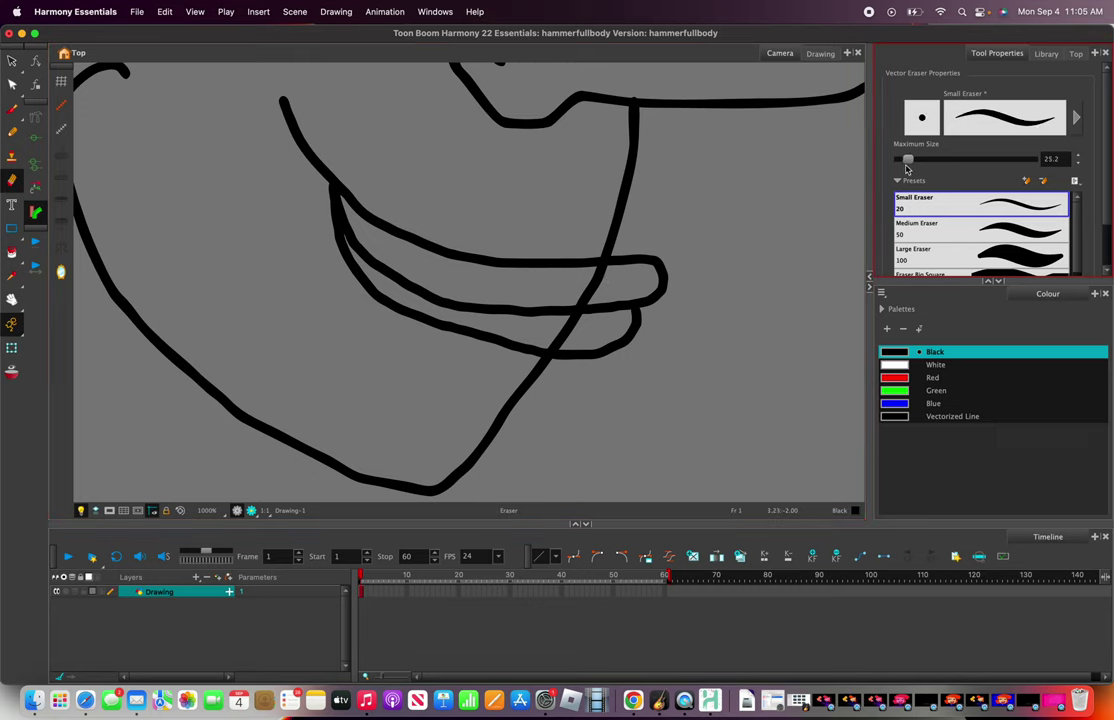
pyautogui.moveTo(522, 284); pyautogui.dragTo(598, 283)
pyautogui.press('super+z')
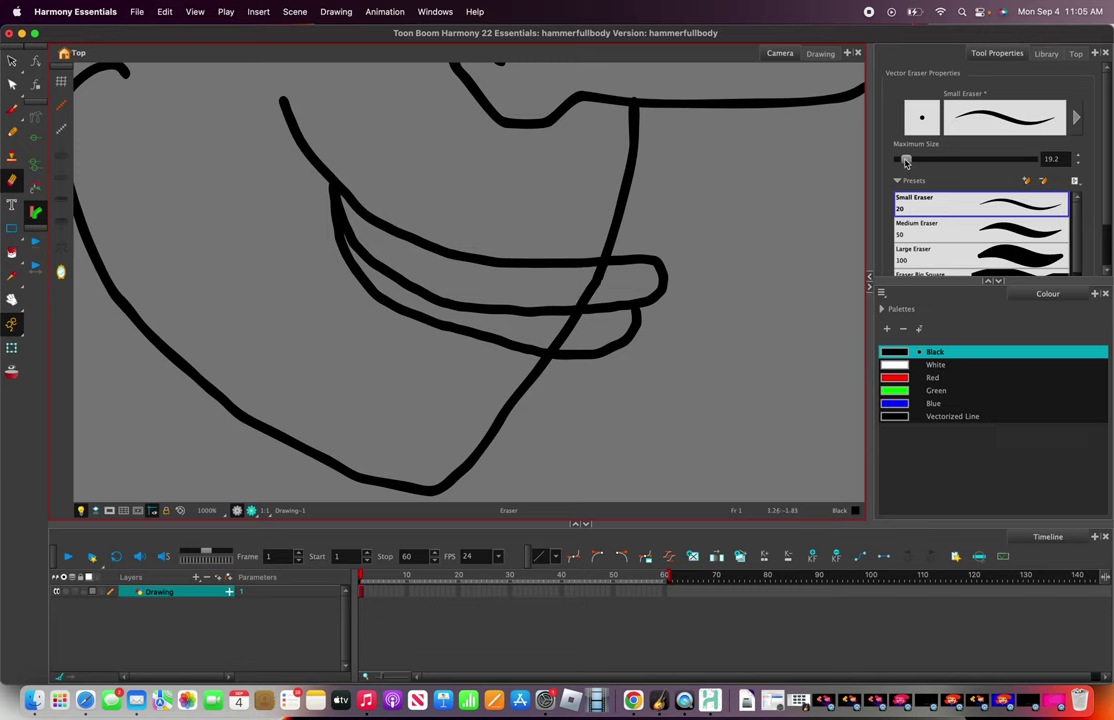
# - Reduce the eraser's maximum size to 13.6 and erase the jaw line segments crossing the two lips
pyautogui.moveTo(906, 160); pyautogui.dragTo(904, 167)
pyautogui.moveTo(588, 282)
pyautogui.mouseDown()
pyautogui.moveTo(617, 279)
pyautogui.moveTo(576, 292)
pyautogui.mouseUp()
pyautogui.moveTo(553, 337); pyautogui.dragTo(587, 327)
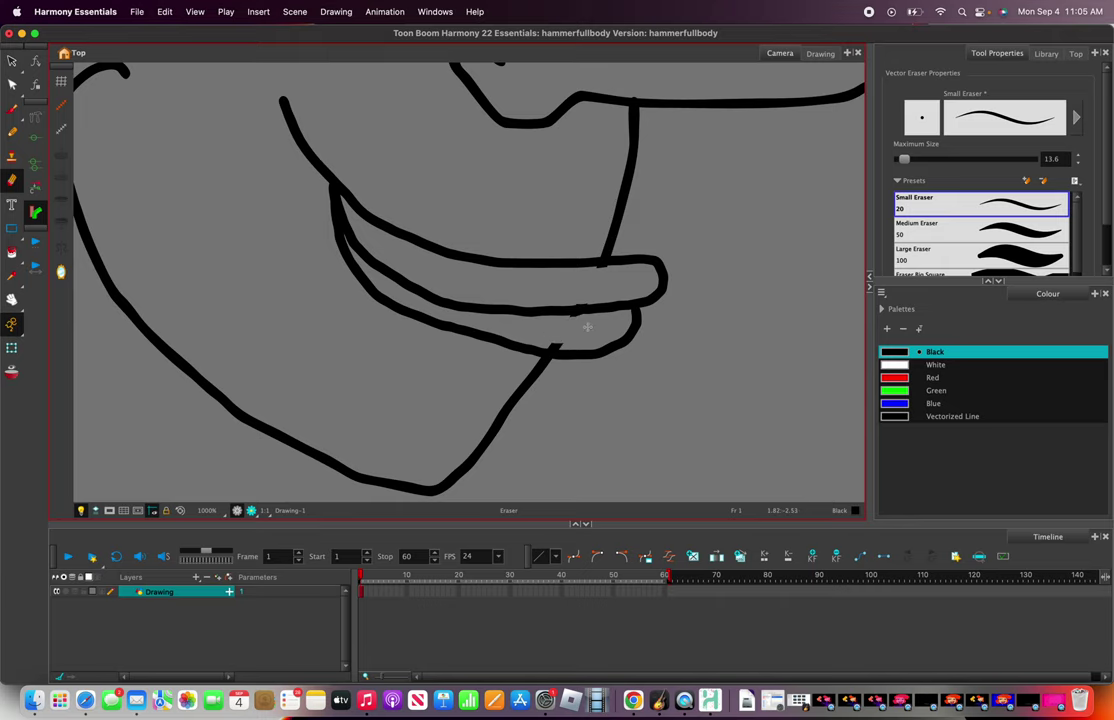
pyautogui.scroll(-5, 552, 332)
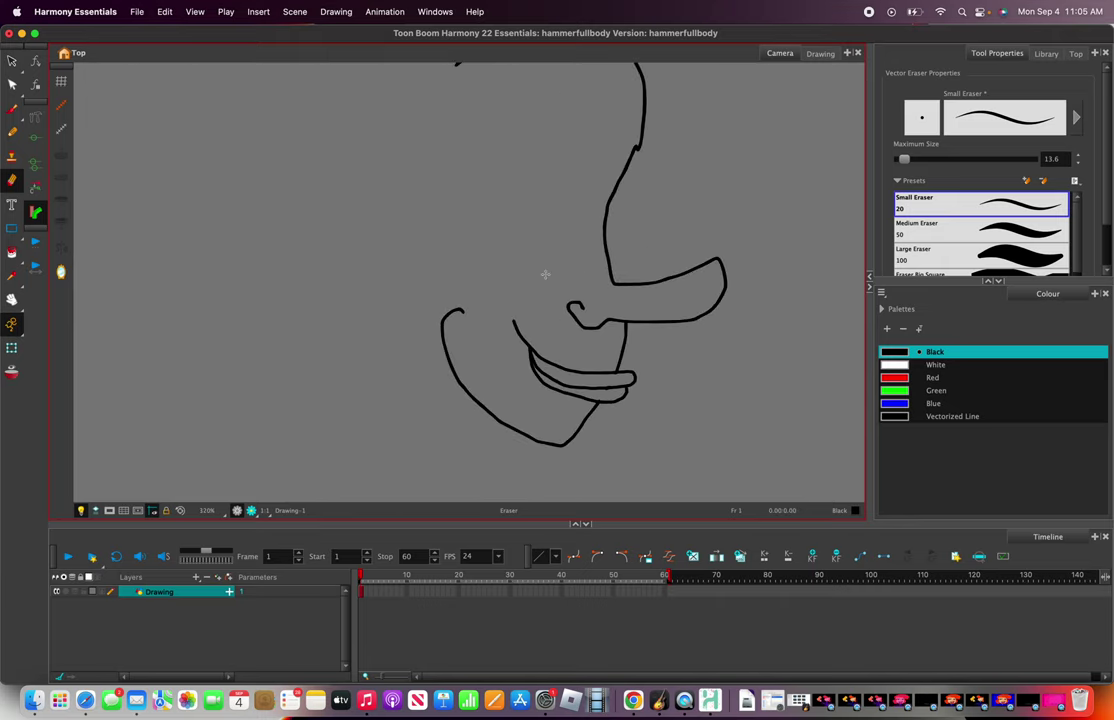
# - Draw the eye above the nostril with the Brush: upper and lower lids, the back edge of the eyeball and a curved iris
pyautogui.click(12, 108)
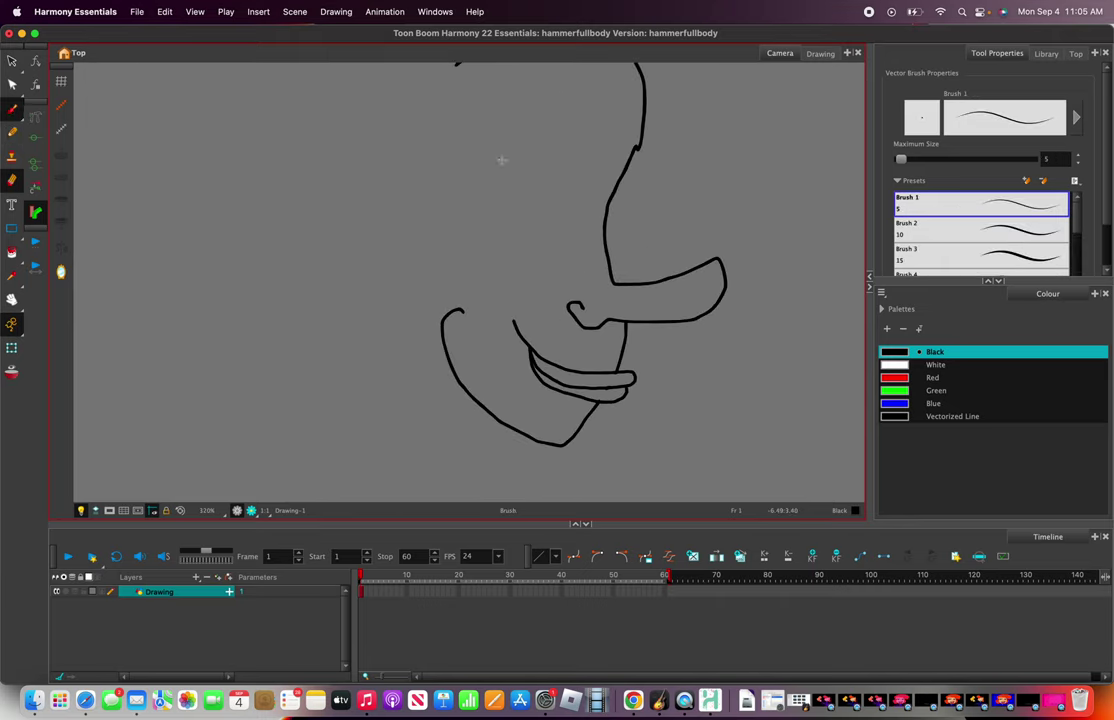
pyautogui.scroll(3, 502, 161)
pyautogui.scroll(-5, 534, 197)
pyautogui.scroll(6, 534, 197)
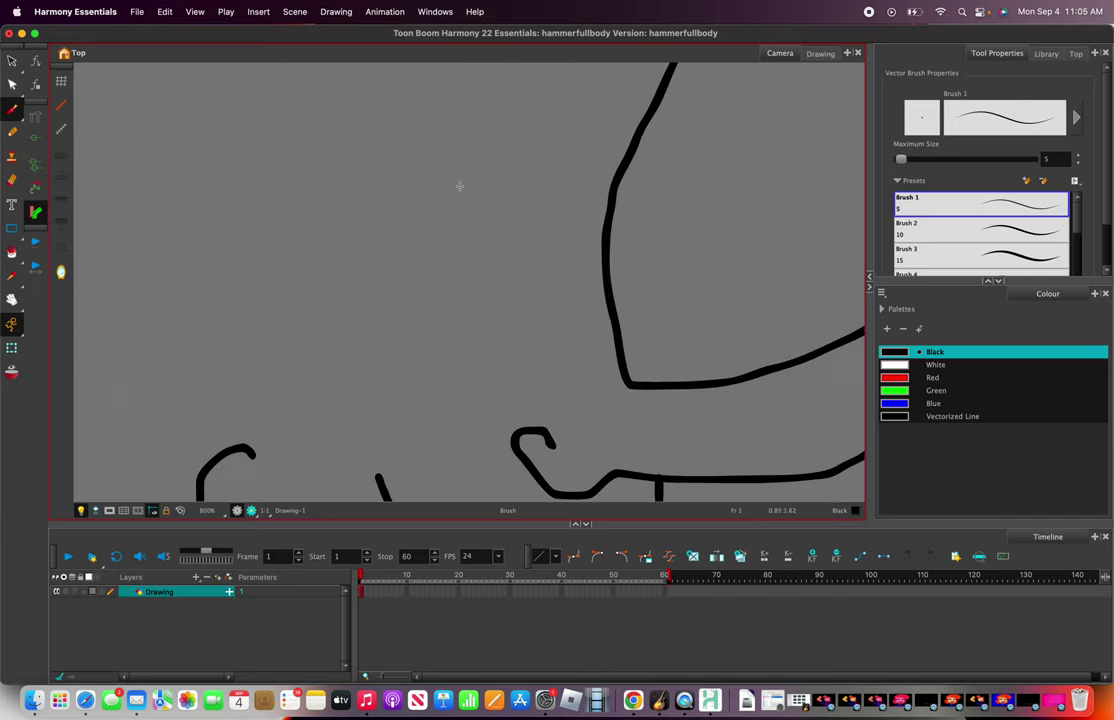
pyautogui.moveTo(352, 166)
pyautogui.mouseDown()
pyautogui.moveTo(395, 165)
pyautogui.moveTo(479, 194)
pyautogui.moveTo(585, 265)
pyautogui.moveTo(536, 346)
pyautogui.moveTo(516, 328)
pyautogui.moveTo(370, 280)
pyautogui.moveTo(305, 277)
pyautogui.mouseUp()
pyautogui.moveTo(377, 278); pyautogui.dragTo(408, 173)
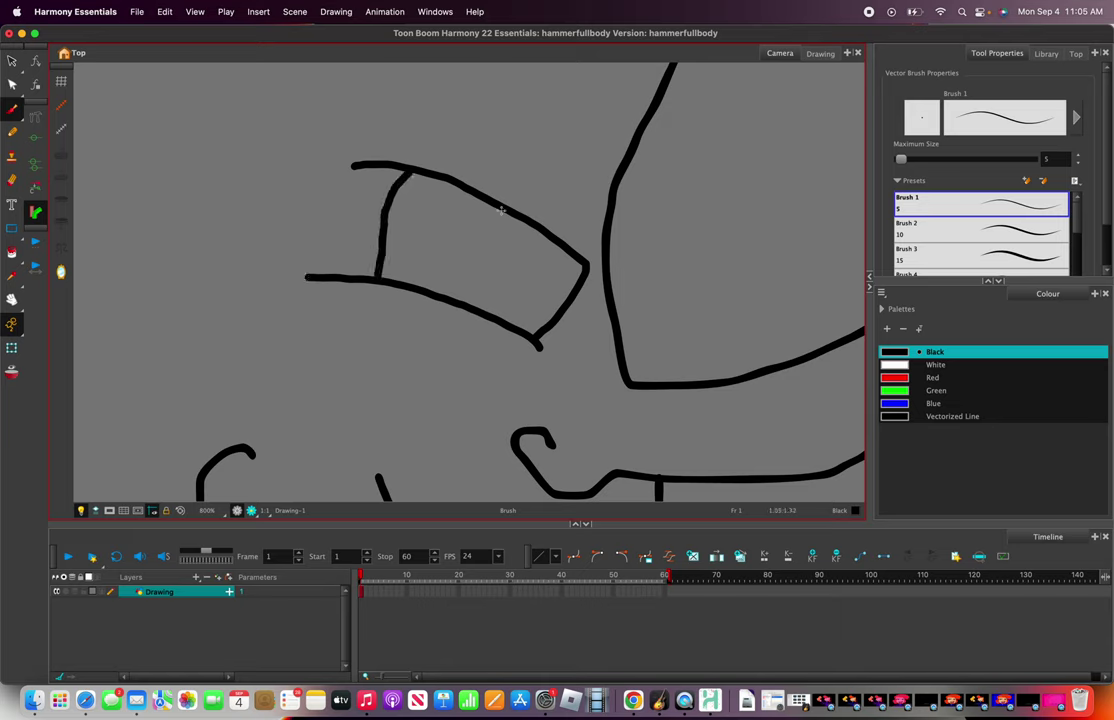
pyautogui.moveTo(501, 210)
pyautogui.mouseDown()
pyautogui.moveTo(479, 255)
pyautogui.moveTo(498, 292)
pyautogui.moveTo(542, 313)
pyautogui.mouseUp()
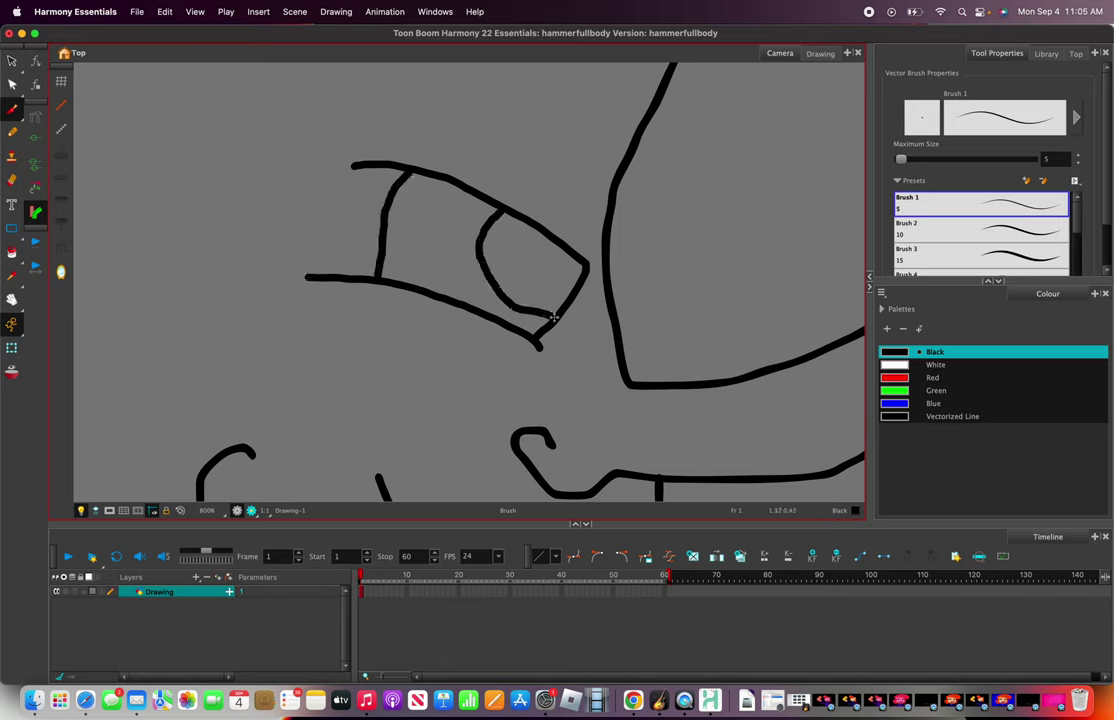
pyautogui.scroll(-5, 549, 304)
pyautogui.scroll(4, 510, 229)
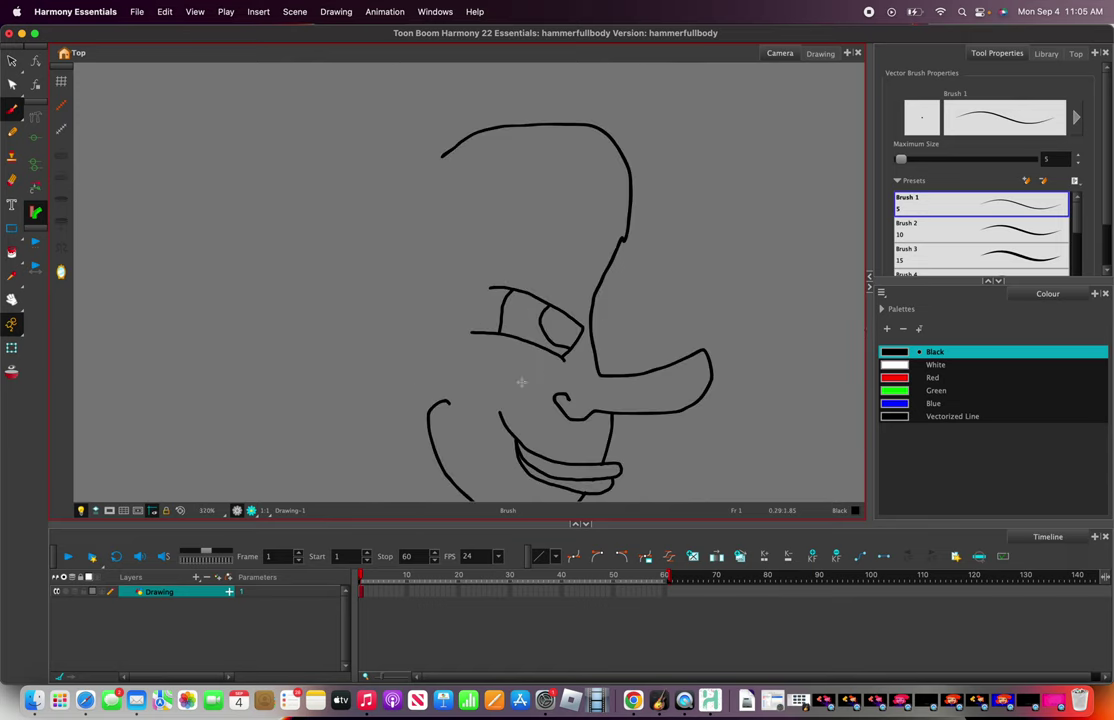
# - Fill the iris with Black using the Paint tool
pyautogui.scroll(3, 588, 242)
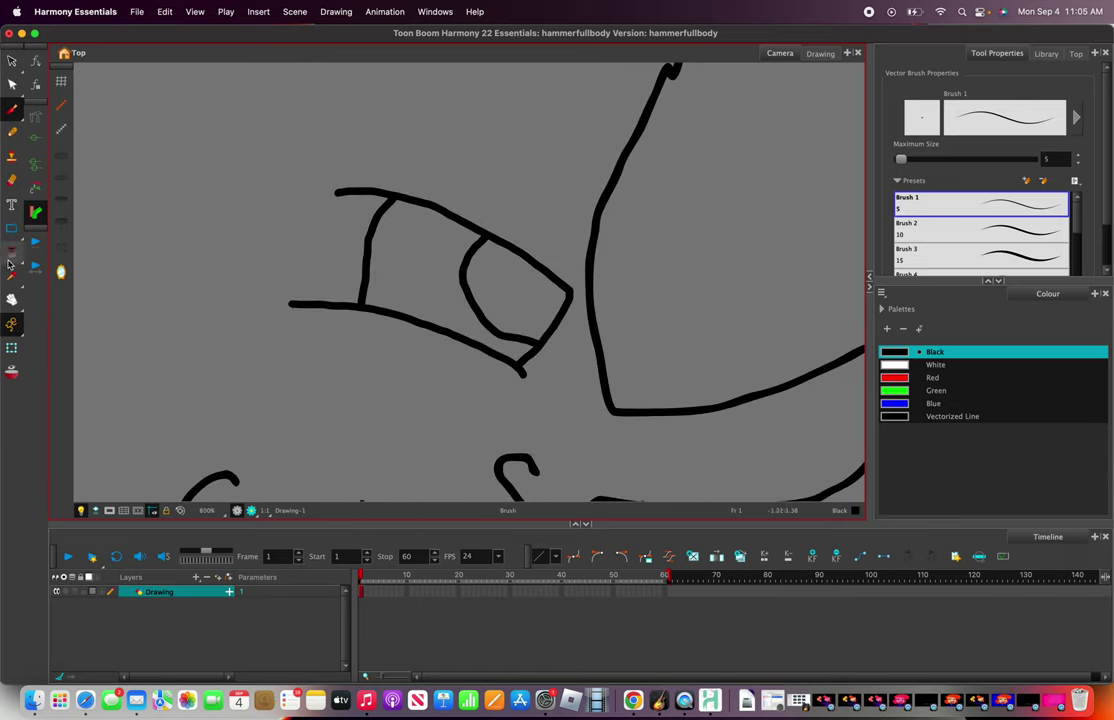
pyautogui.hotkey('alt', 'i')
pyautogui.click(504, 287)
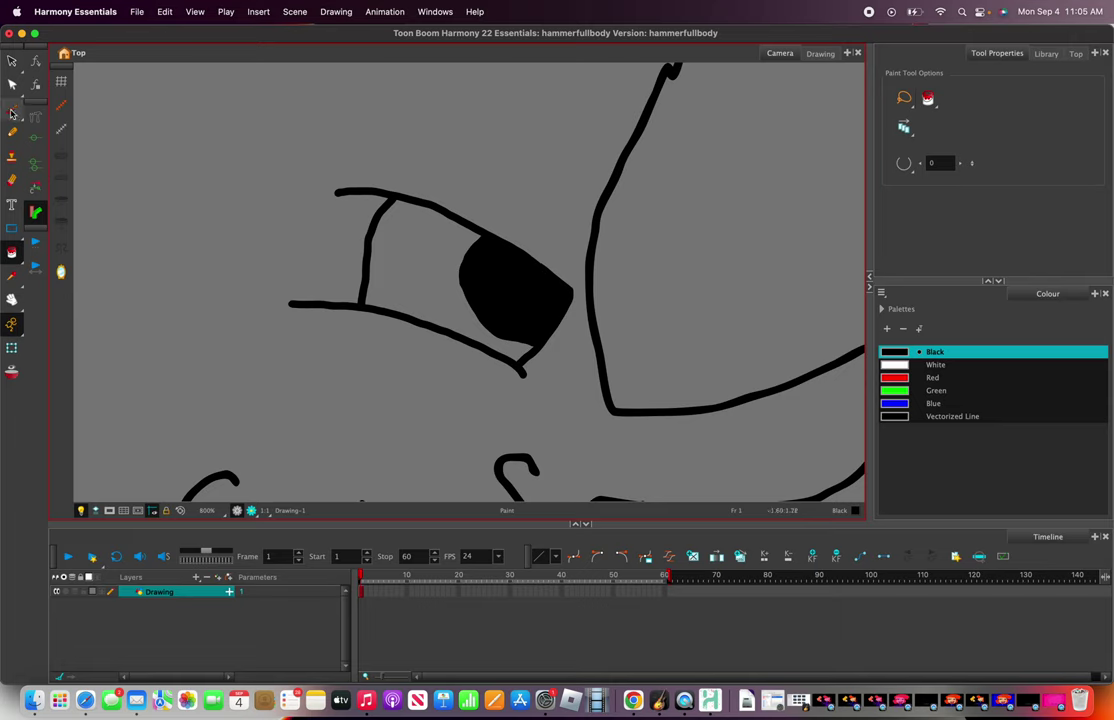
# - Draw a thick, slanted eyebrow outline above the eye with the Brush, tapering down toward the nose
pyautogui.click(11, 108)
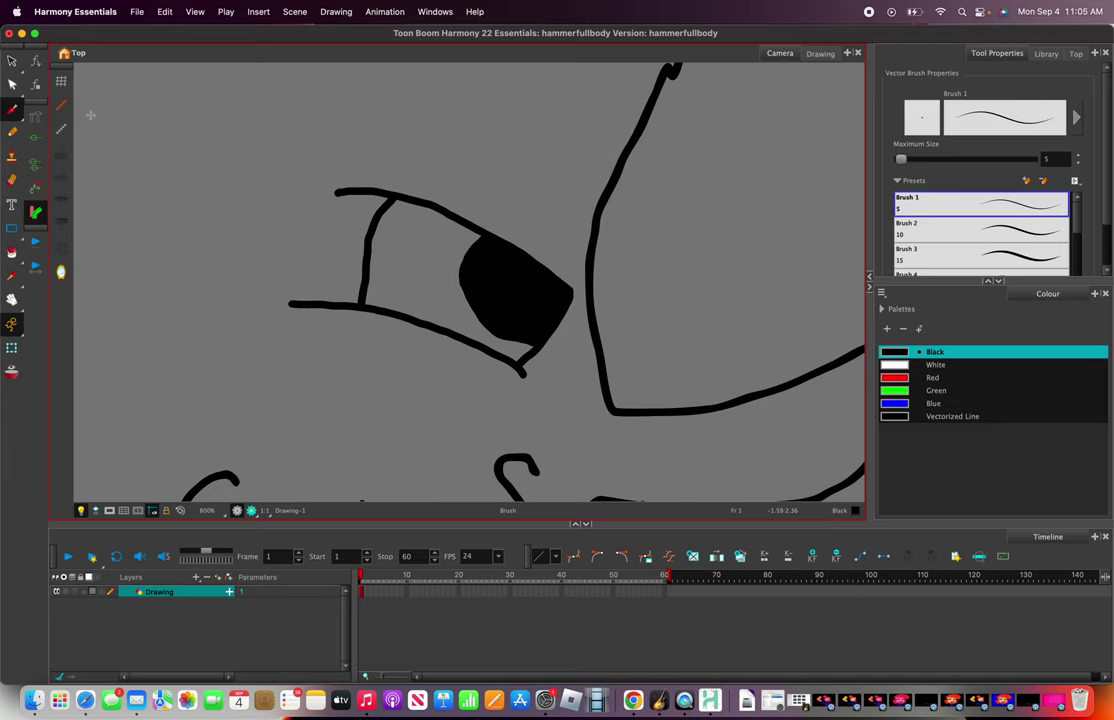
pyautogui.scroll(-2, 389, 203)
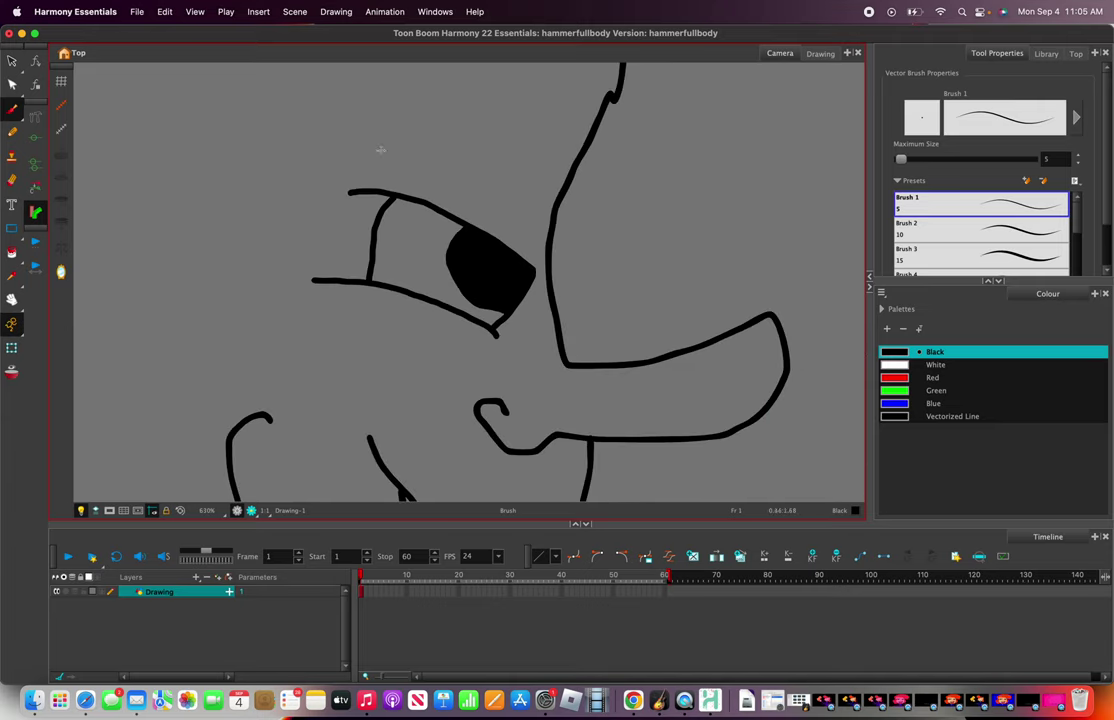
pyautogui.scroll(4, 382, 153)
pyautogui.moveTo(350, 178)
pyautogui.mouseDown()
pyautogui.moveTo(540, 237)
pyautogui.moveTo(685, 355)
pyautogui.moveTo(481, 118)
pyautogui.moveTo(323, 90)
pyautogui.moveTo(300, 156)
pyautogui.mouseUp()
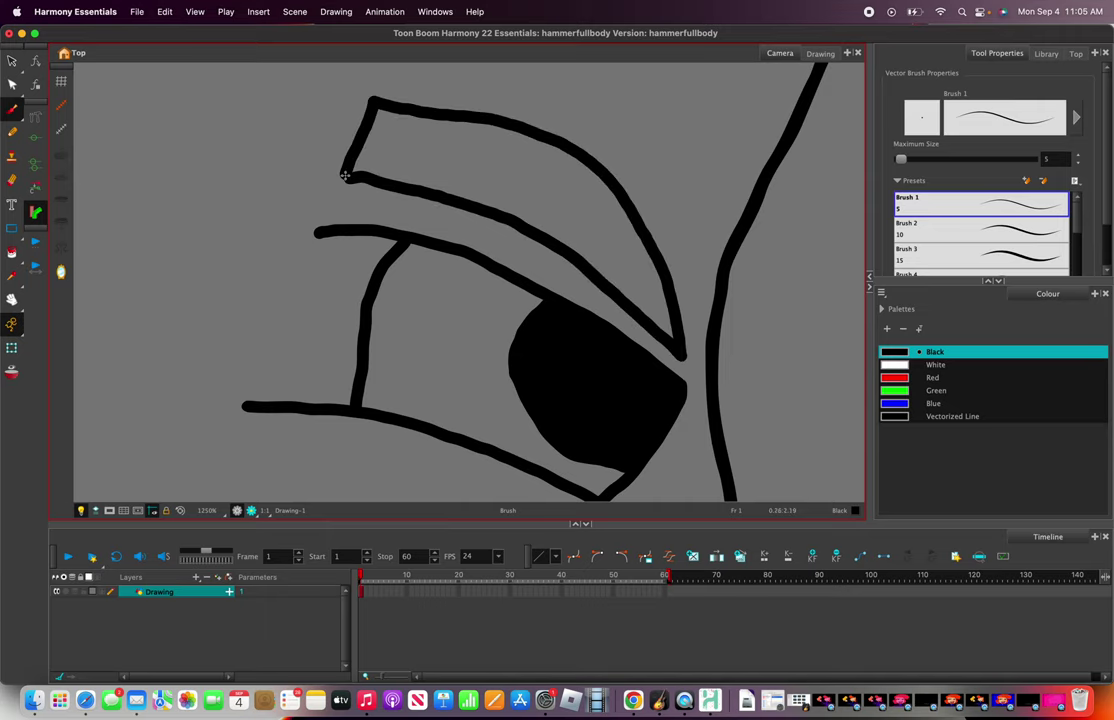
pyautogui.scroll(-6, 323, 162)
pyautogui.scroll(-3, 325, 165)
# - Draw a large ear with an inner contour and lobe behind the eye, and the side line of the face beside it
pyautogui.scroll(3, 340, 180)
pyautogui.scroll(-2, 340, 182)
pyautogui.scroll(3, 340, 182)
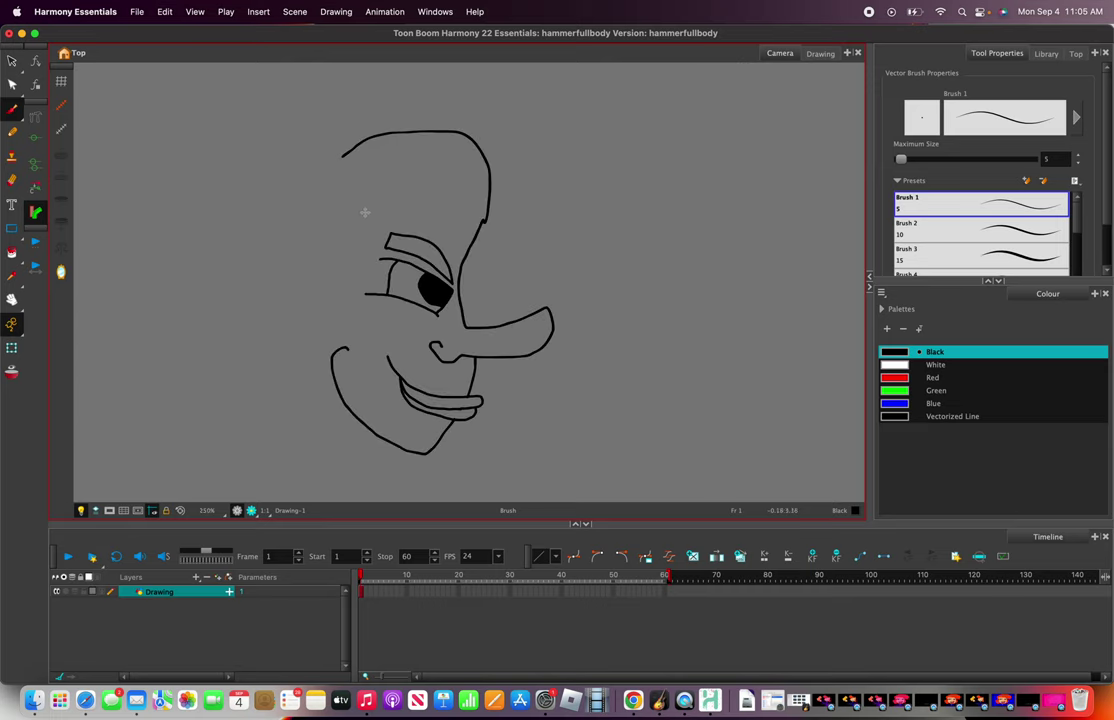
pyautogui.scroll(3, 365, 212)
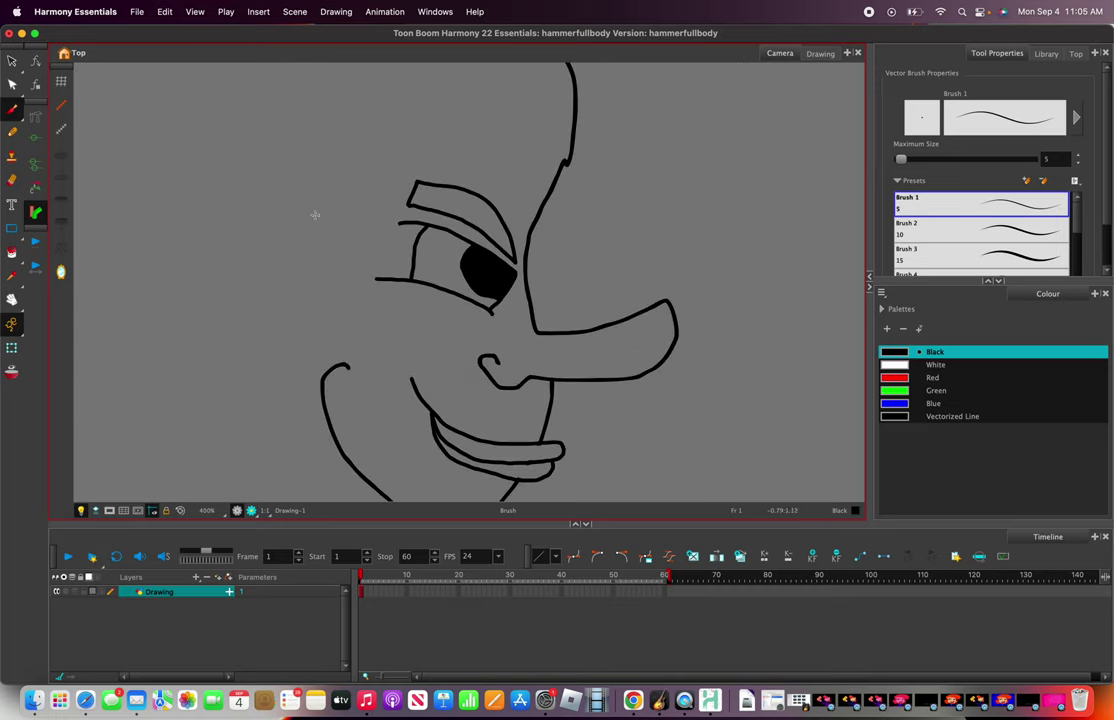
pyautogui.moveTo(330, 258)
pyautogui.mouseDown()
pyautogui.moveTo(207, 184)
pyautogui.moveTo(256, 353)
pyautogui.moveTo(241, 380)
pyautogui.moveTo(283, 420)
pyautogui.moveTo(312, 405)
pyautogui.moveTo(319, 273)
pyautogui.moveTo(264, 188)
pyautogui.moveTo(233, 174)
pyautogui.moveTo(212, 186)
pyautogui.moveTo(210, 259)
pyautogui.moveTo(272, 352)
pyautogui.moveTo(260, 383)
pyautogui.moveTo(288, 393)
pyautogui.mouseUp()
pyautogui.scroll(-5, 300, 390)
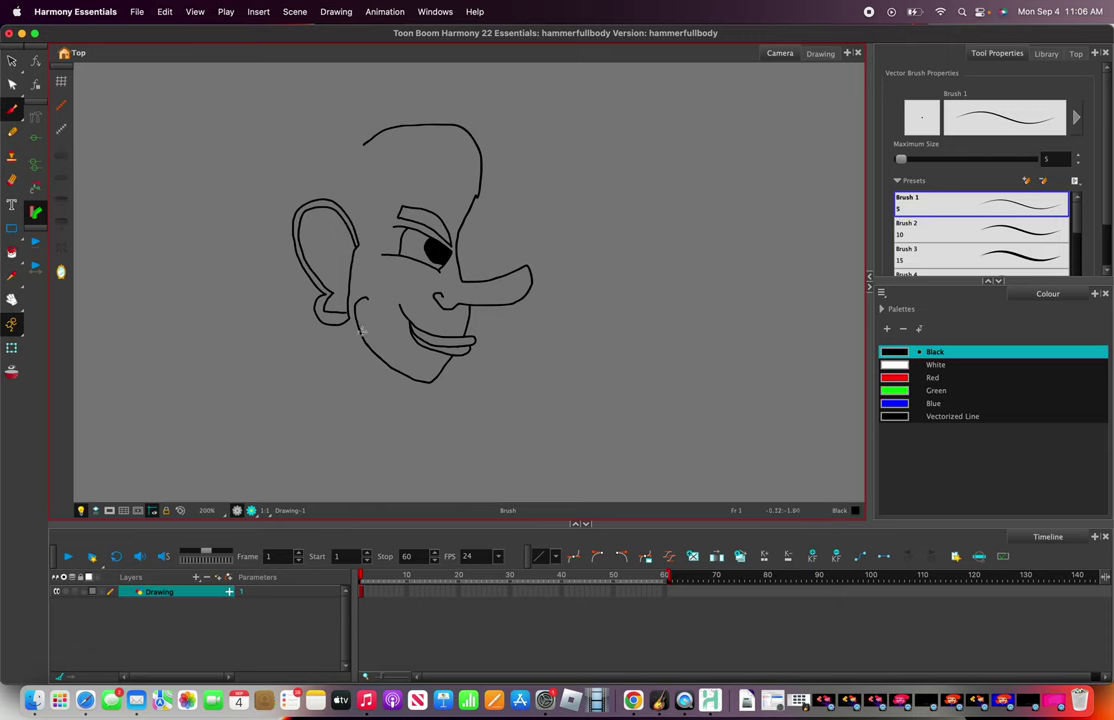
# - Draw a spiral curl of hair behind the jaw and a large swept-forward hair outline from it over the head to the forehead
pyautogui.scroll(3, 362, 331)
pyautogui.moveTo(368, 345)
pyautogui.mouseDown()
pyautogui.moveTo(142, 367)
pyautogui.moveTo(264, 360)
pyautogui.moveTo(187, 325)
pyautogui.moveTo(211, 370)
pyautogui.mouseUp()
pyautogui.scroll(-4, 211, 370)
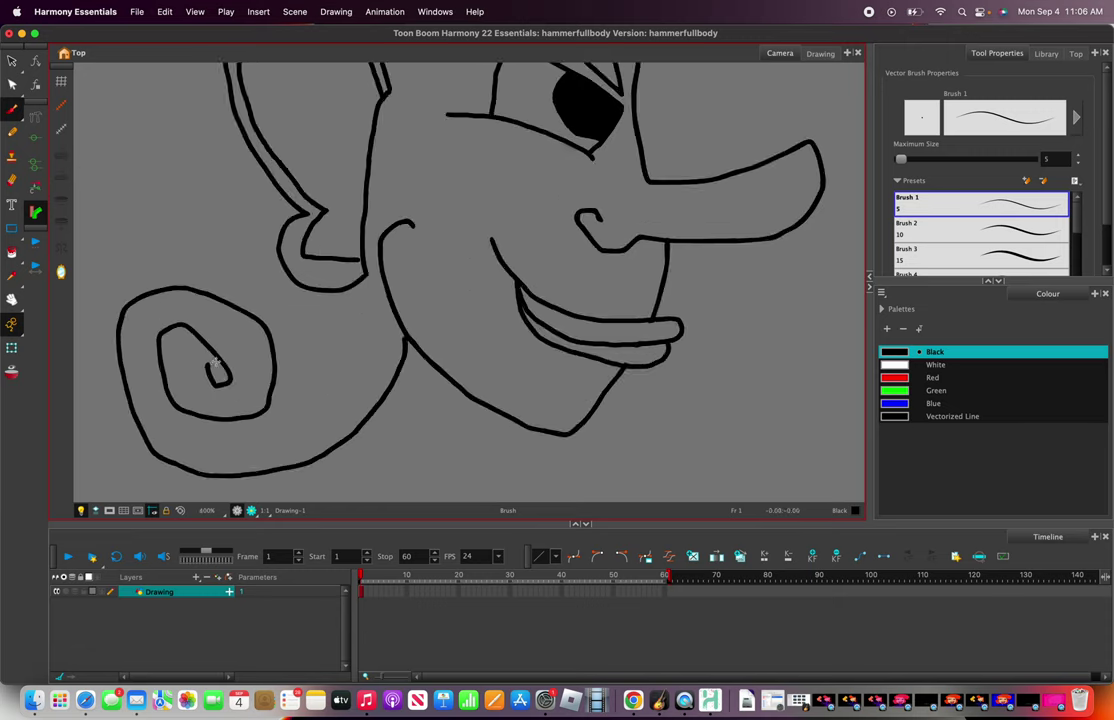
pyautogui.moveTo(213, 321)
pyautogui.mouseDown()
pyautogui.moveTo(183, 262)
pyautogui.moveTo(184, 227)
pyautogui.moveTo(198, 182)
pyautogui.moveTo(240, 140)
pyautogui.moveTo(416, 90)
pyautogui.moveTo(605, 110)
pyautogui.moveTo(553, 268)
pyautogui.moveTo(388, 219)
pyautogui.mouseUp()
pyautogui.scroll(1, 336, 205)
pyautogui.scroll(-4, 333, 213)
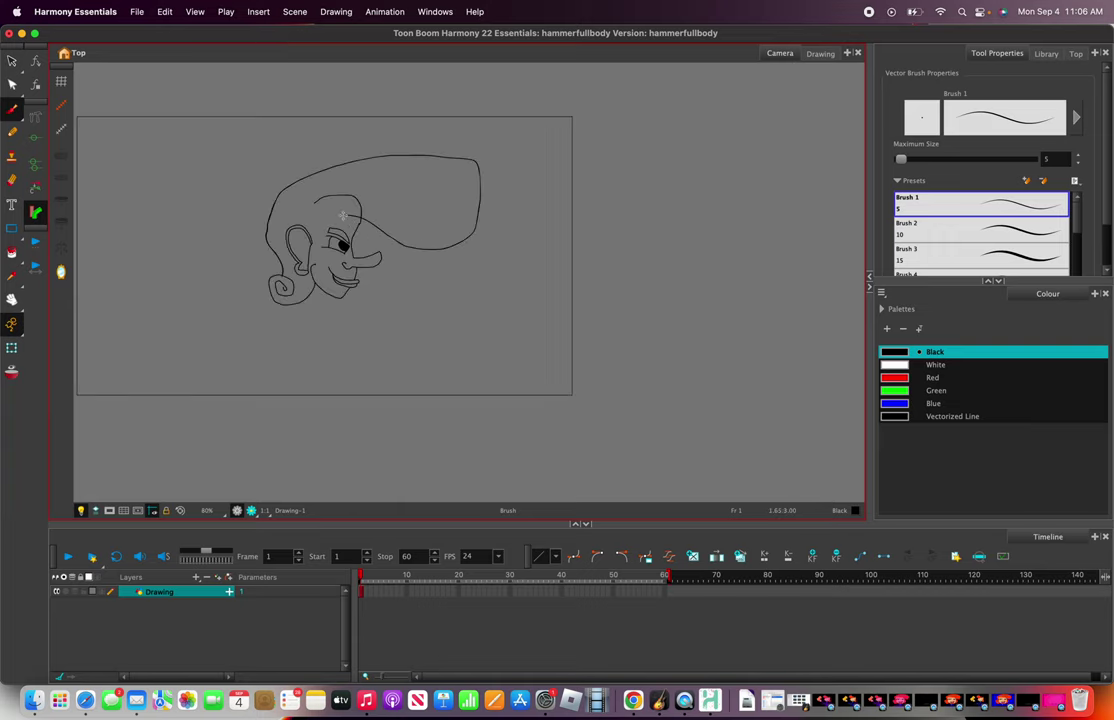
# - Draw the hairline from the ear up to a peak and down to meet the front hair strand on the forehead
pyautogui.scroll(6, 333, 213)
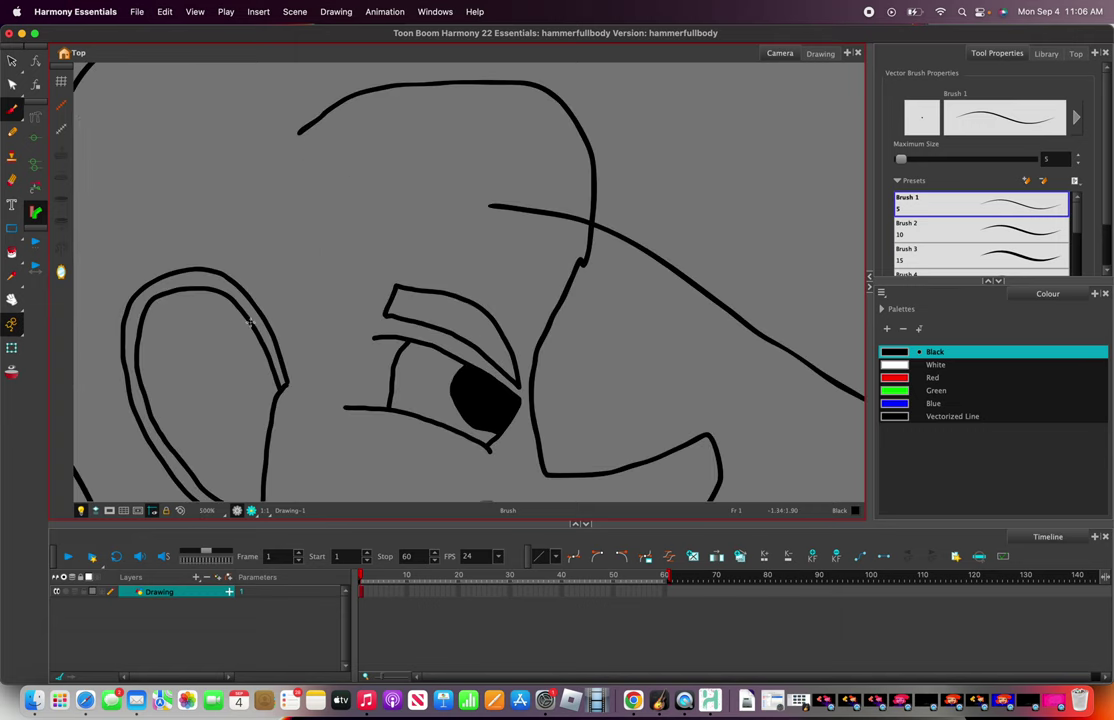
pyautogui.moveTo(261, 314)
pyautogui.mouseDown()
pyautogui.moveTo(411, 132)
pyautogui.moveTo(466, 201)
pyautogui.mouseUp()
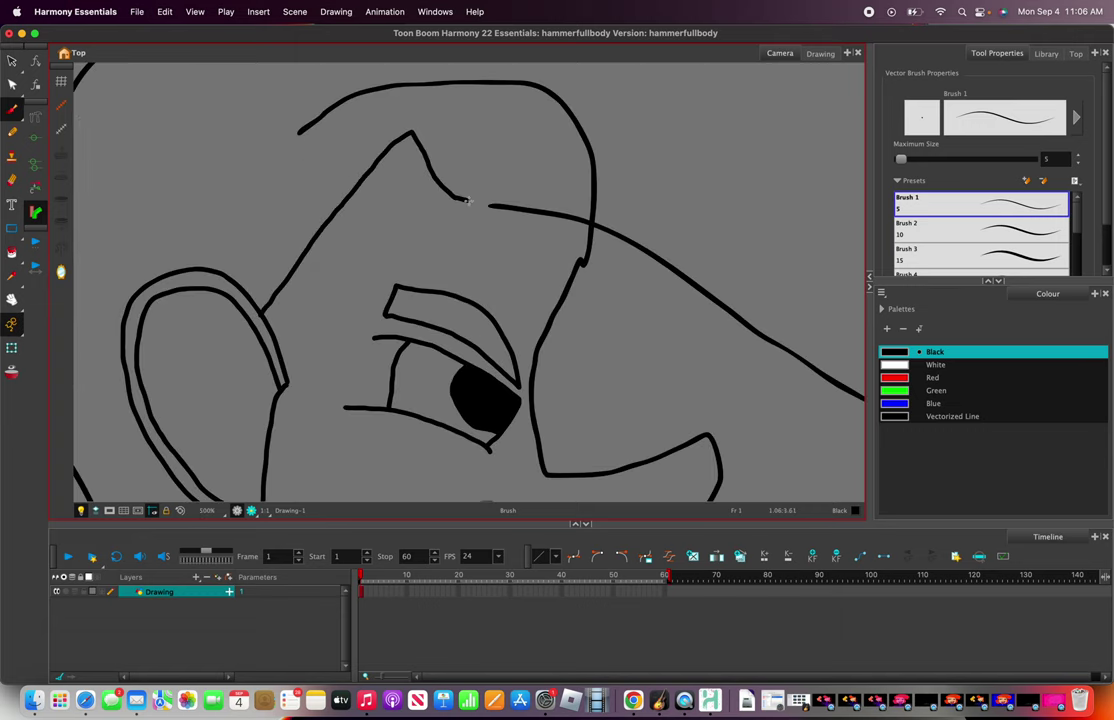
pyautogui.scroll(-3, 493, 205)
pyautogui.scroll(3, 485, 186)
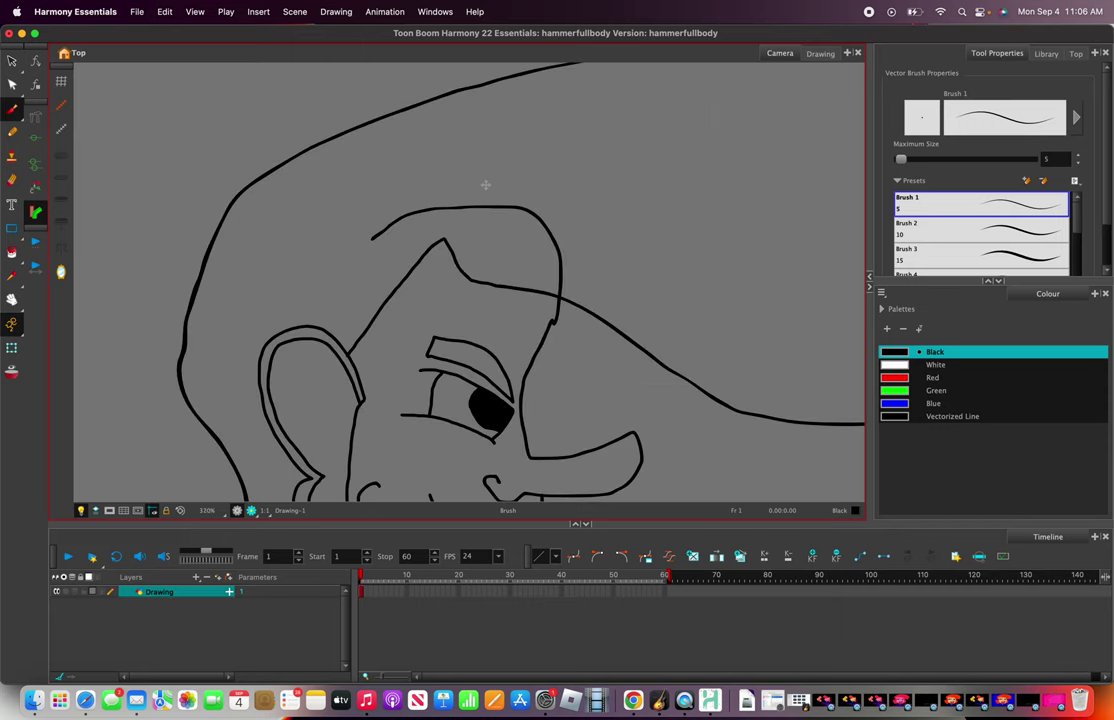
# - Erase the skull line above the hairline, including its leftover fragments inside the hair
pyautogui.click(8, 178)
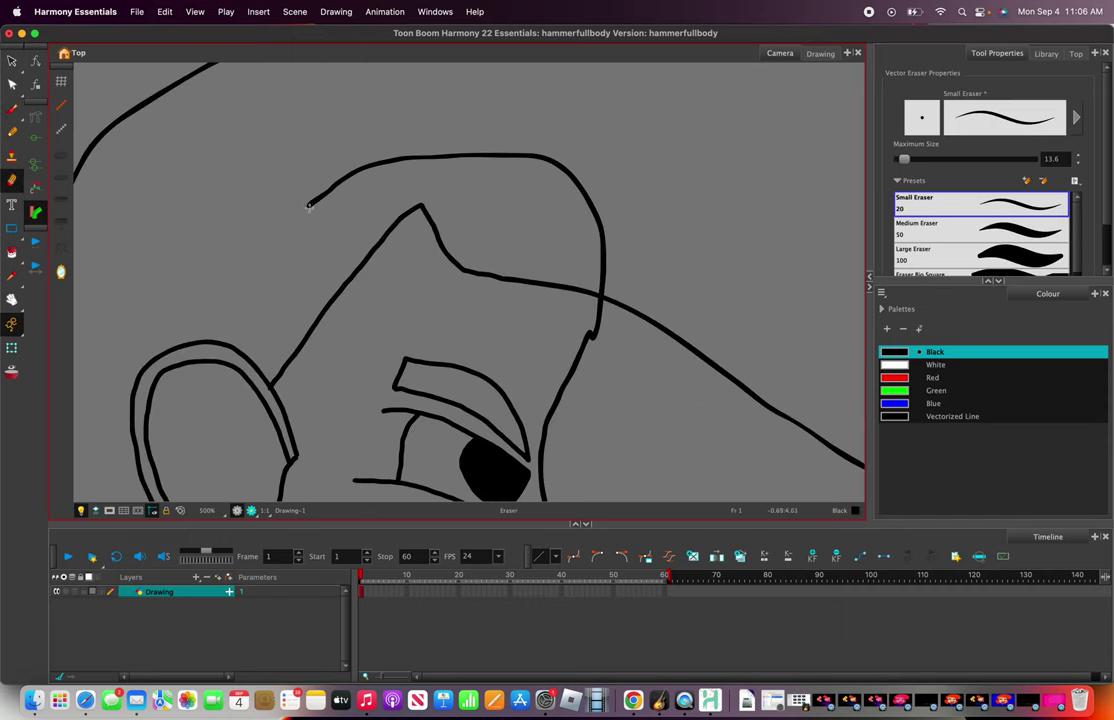
pyautogui.moveTo(306, 208); pyautogui.dragTo(331, 182)
pyautogui.moveTo(455, 157); pyautogui.dragTo(409, 159)
pyautogui.moveTo(560, 162)
pyautogui.mouseDown()
pyautogui.moveTo(608, 228)
pyautogui.moveTo(605, 285)
pyautogui.moveTo(594, 201)
pyautogui.moveTo(572, 158)
pyautogui.moveTo(595, 218)
pyautogui.mouseUp()
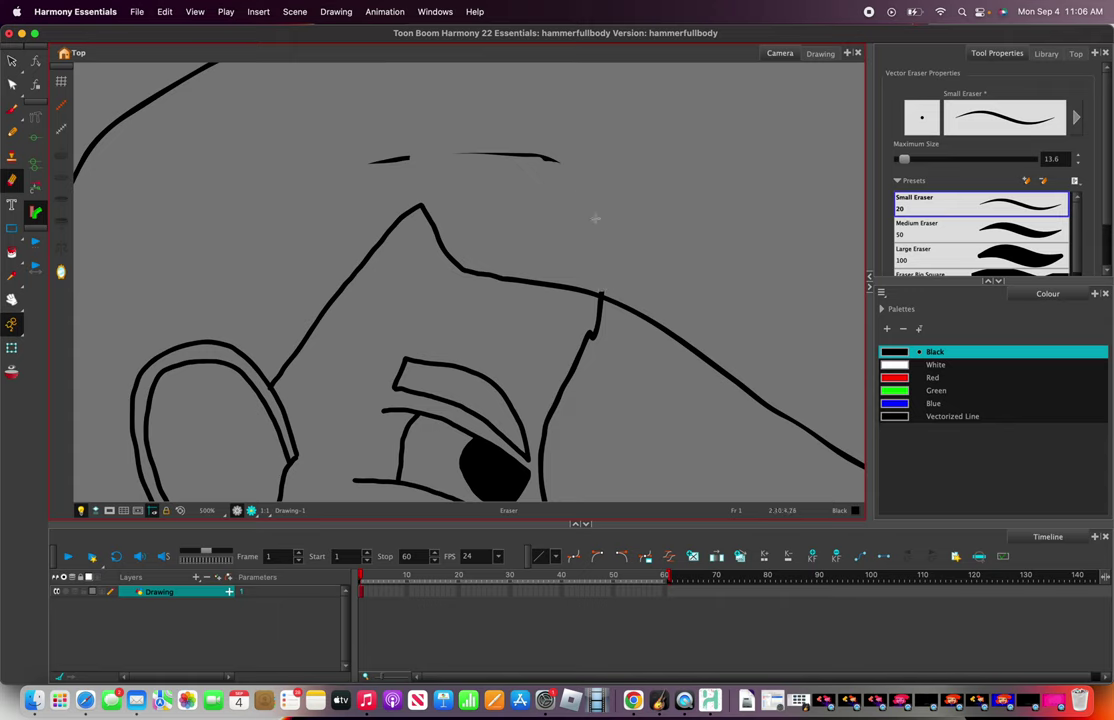
pyautogui.moveTo(548, 162); pyautogui.dragTo(362, 160)
pyautogui.scroll(-6, 534, 162)
pyautogui.scroll(4, 630, 306)
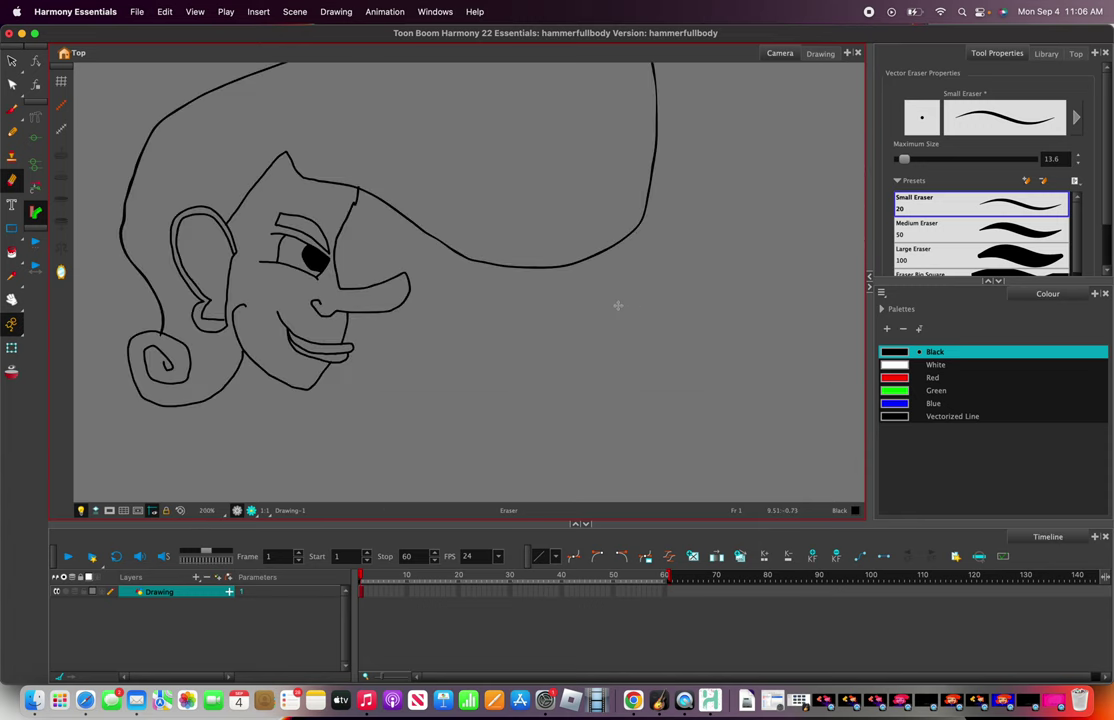
# - Draw a curved contour line with the brush inside the front end of the swept hair
pyautogui.click(12, 108)
pyautogui.scroll(3, 453, 182)
pyautogui.scroll(-5, 511, 164)
pyautogui.scroll(-4, 511, 164)
pyautogui.scroll(5, 567, 107)
pyautogui.moveTo(482, 218)
pyautogui.mouseDown()
pyautogui.moveTo(466, 269)
pyautogui.moveTo(474, 311)
pyautogui.mouseUp()
pyautogui.scroll(-5, 483, 328)
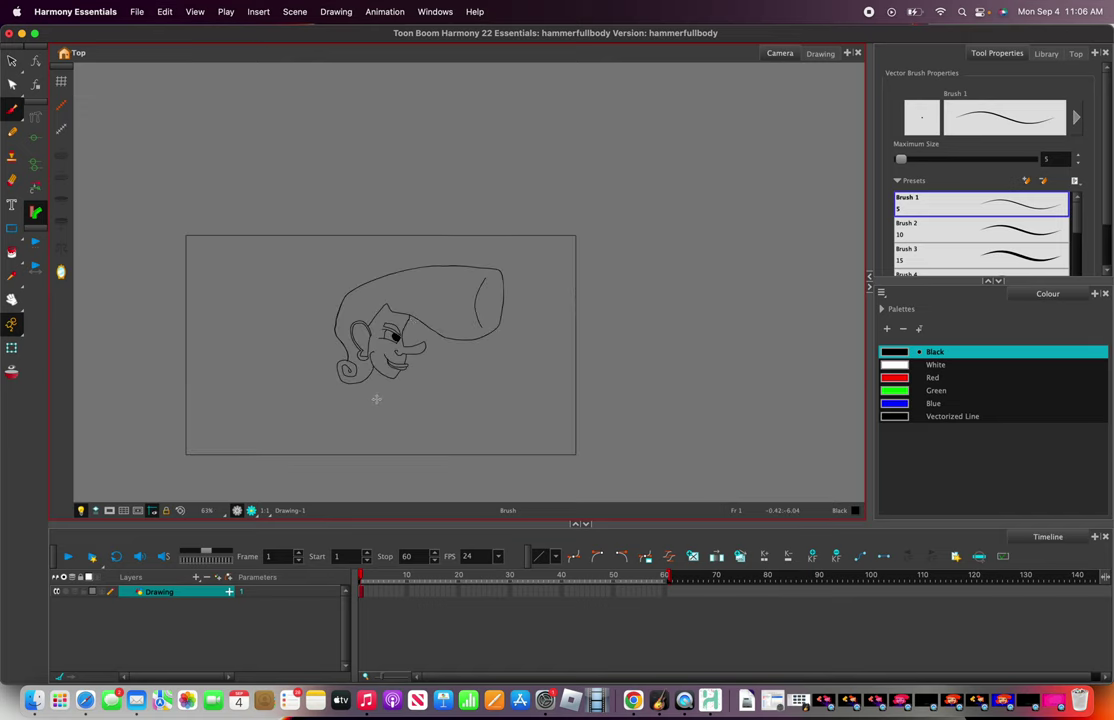
# - Add four drawing layers, Drawing_1 to Drawing_4, above the existing Drawing layer
pyautogui.scroll(5, 376, 399)
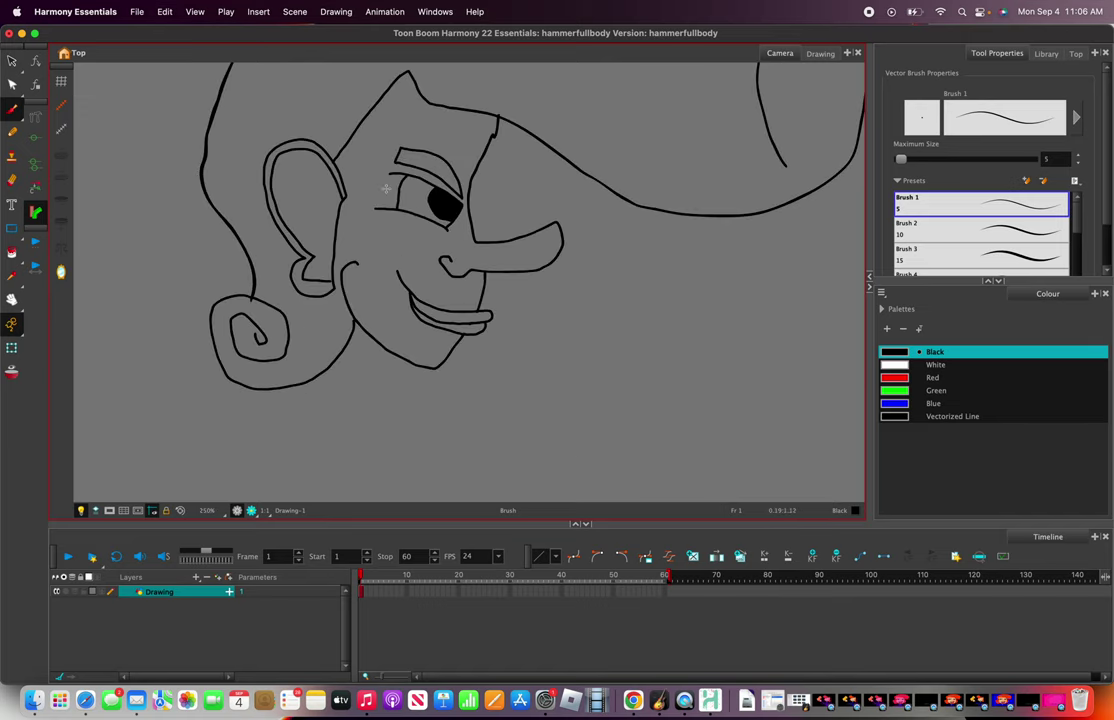
pyautogui.scroll(2, 261, 378)
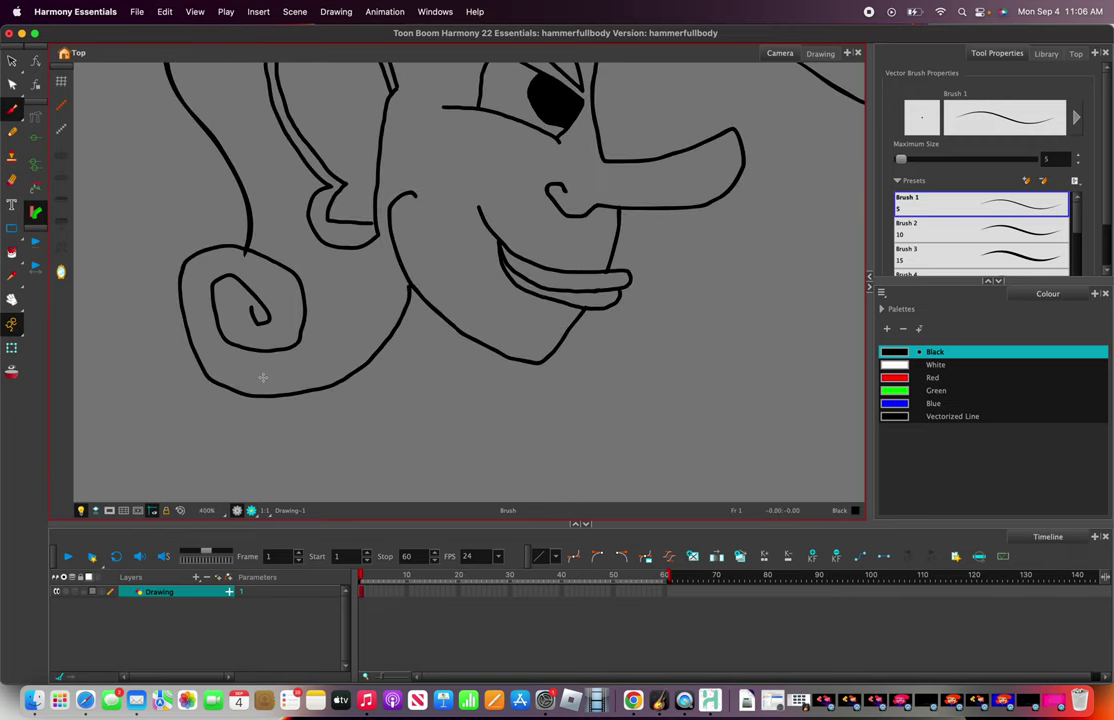
pyautogui.scroll(-4, 314, 295)
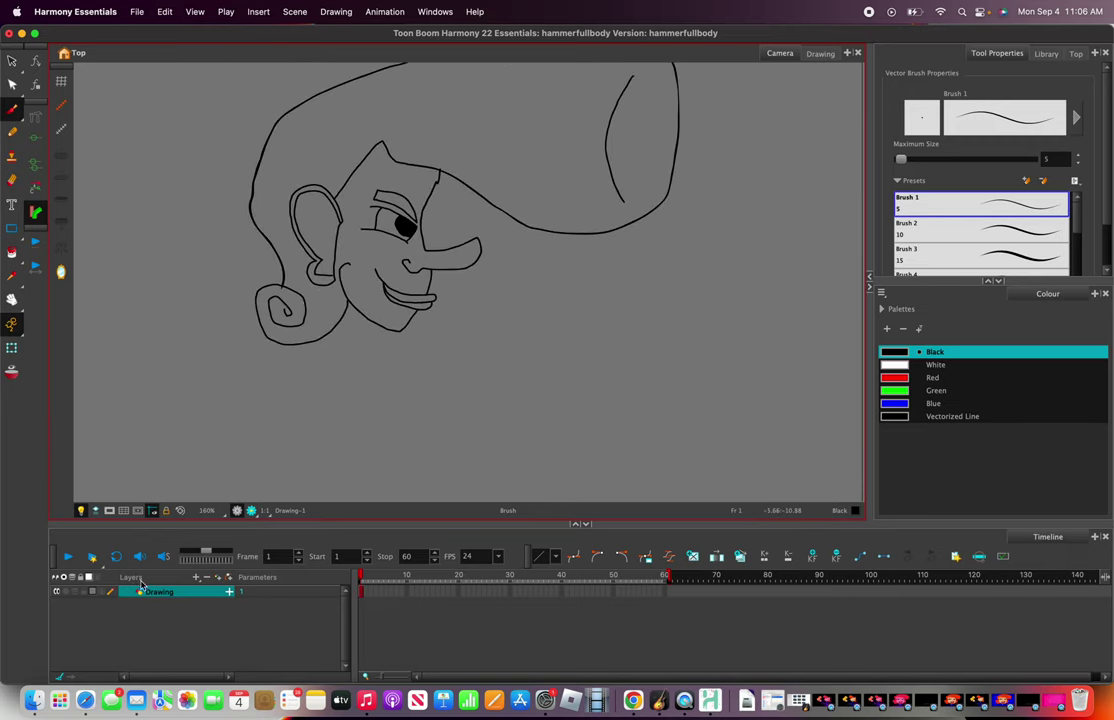
pyautogui.click(198, 579)
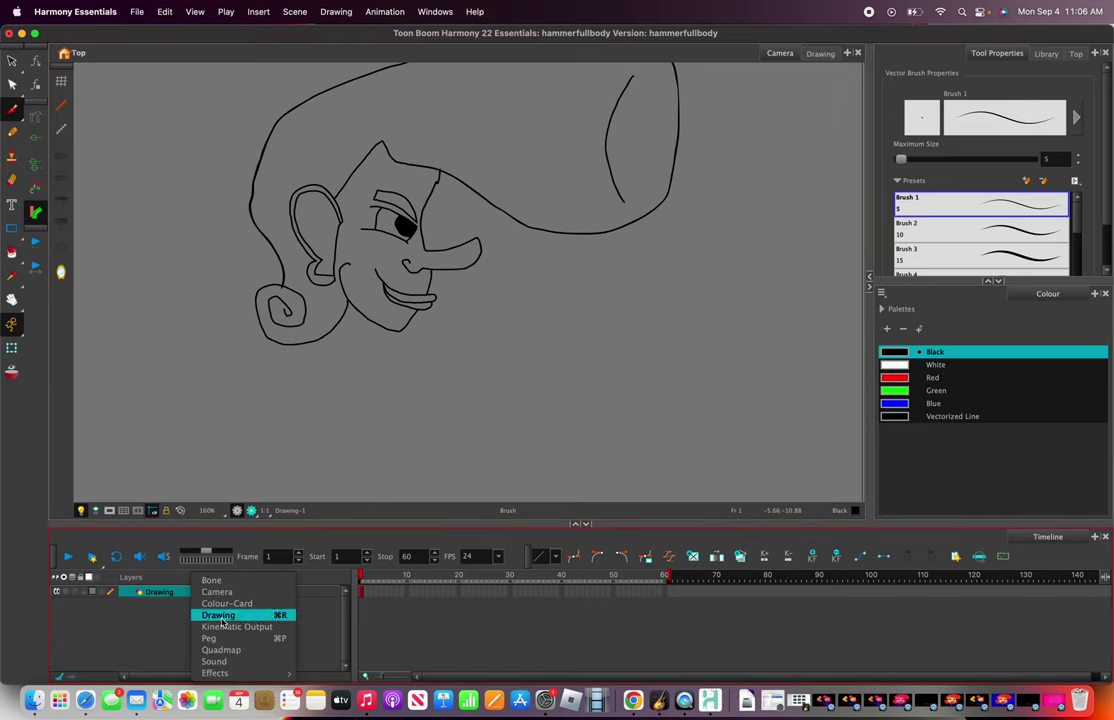
pyautogui.click(218, 614)
pyautogui.click(487, 373)
pyautogui.click(488, 373)
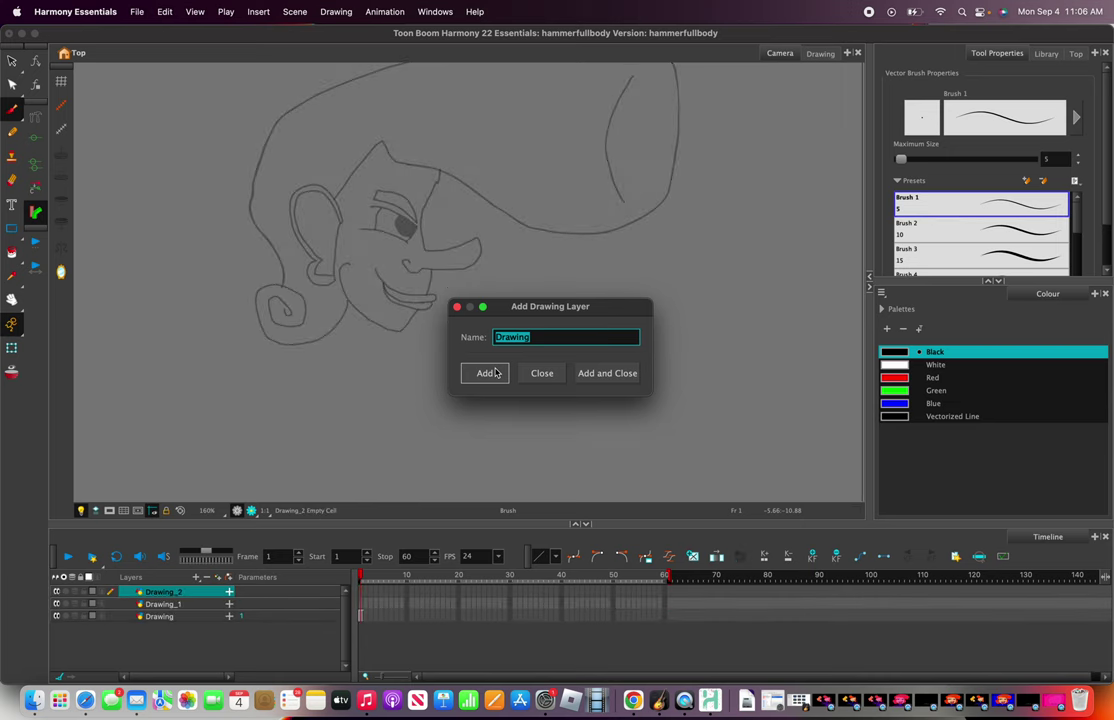
pyautogui.click(494, 373)
pyautogui.click(494, 373)
pyautogui.click(457, 307)
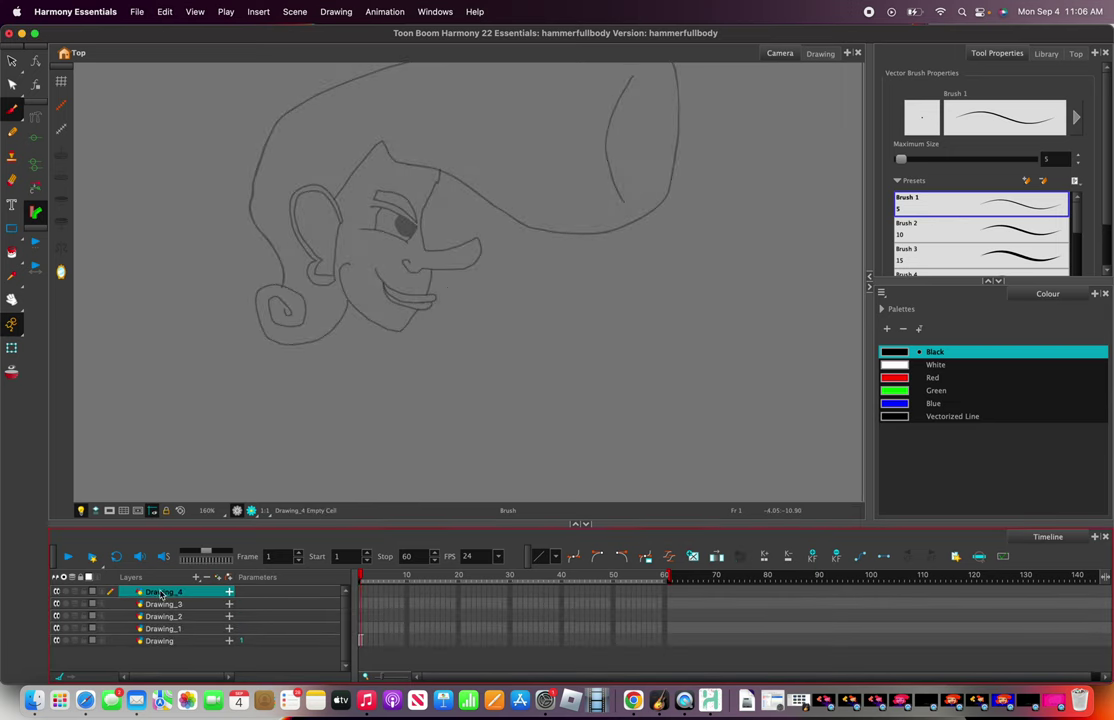
# - Try pasting the clipboard content into the Drawing_3 layer, decline the colour recovery and undo the paste
pyautogui.click(159, 605)
pyautogui.press('super+v')
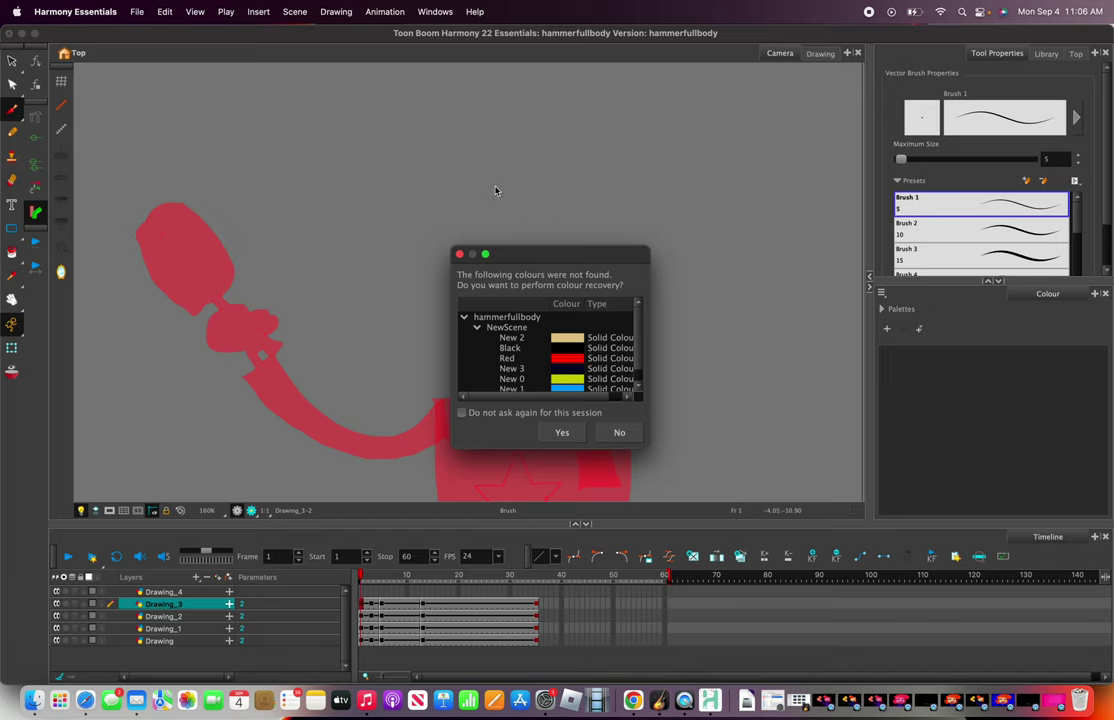
pyautogui.click(460, 257)
pyautogui.press('super+z')
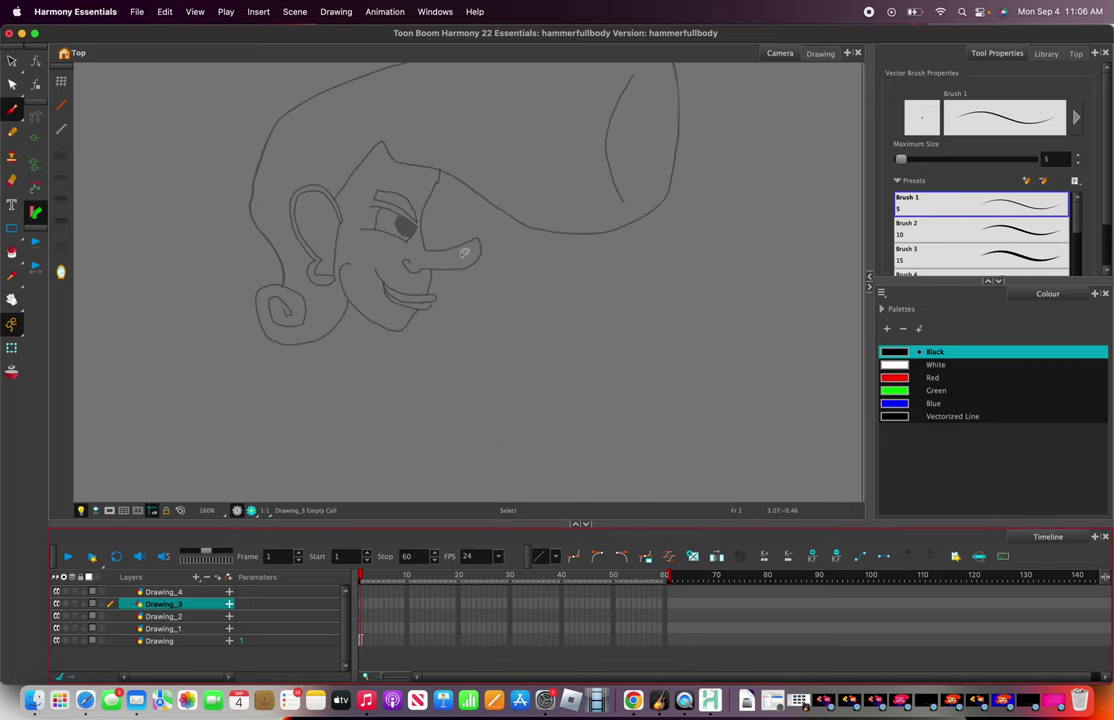
pyautogui.scroll(5, 262, 330)
pyautogui.scroll(-8, 300, 190)
pyautogui.scroll(6, 313, 138)
pyautogui.scroll(-3, 313, 138)
pyautogui.scroll(1, 318, 236)
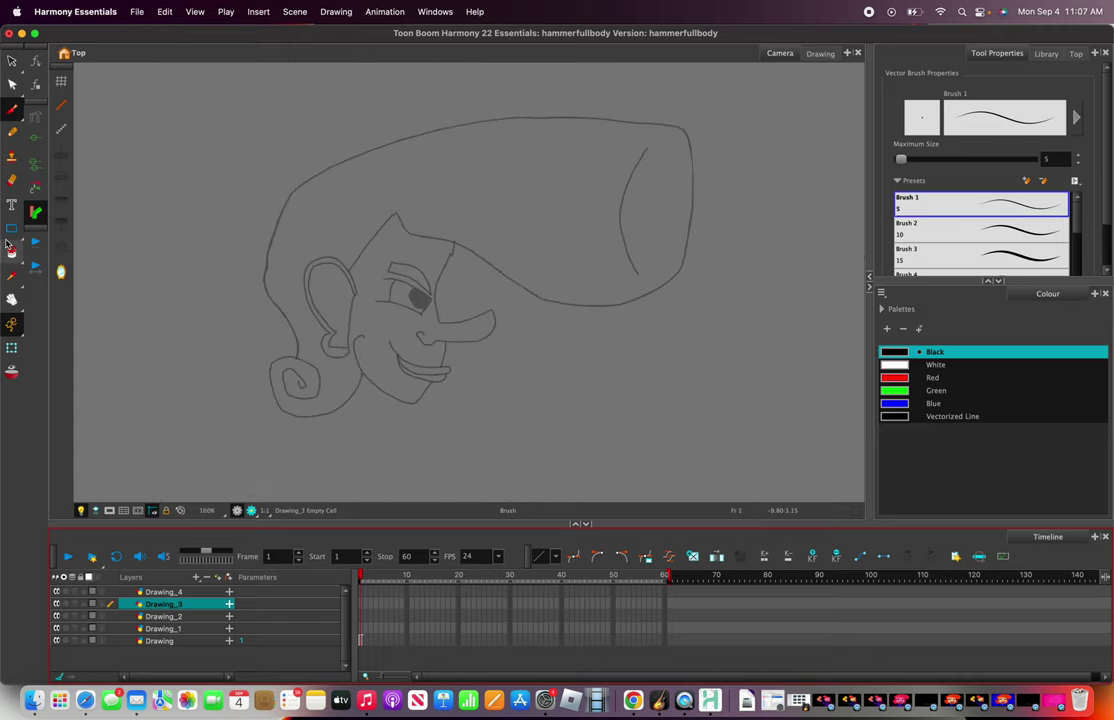
pyautogui.click(190, 591)
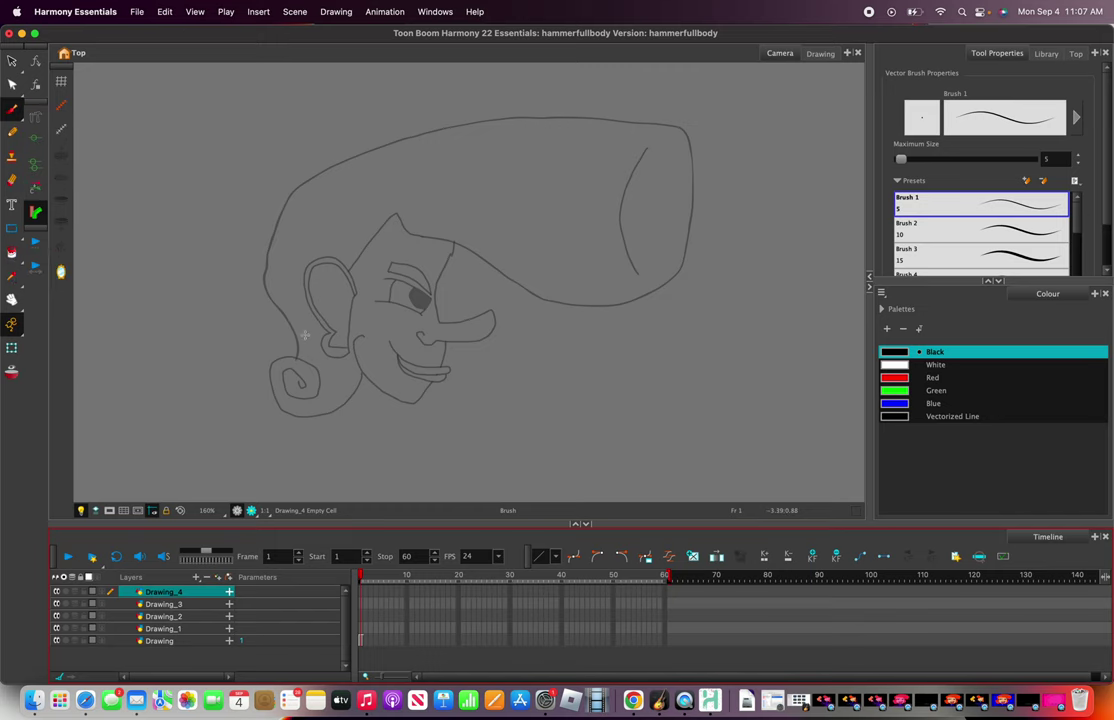
pyautogui.scroll(1, 336, 326)
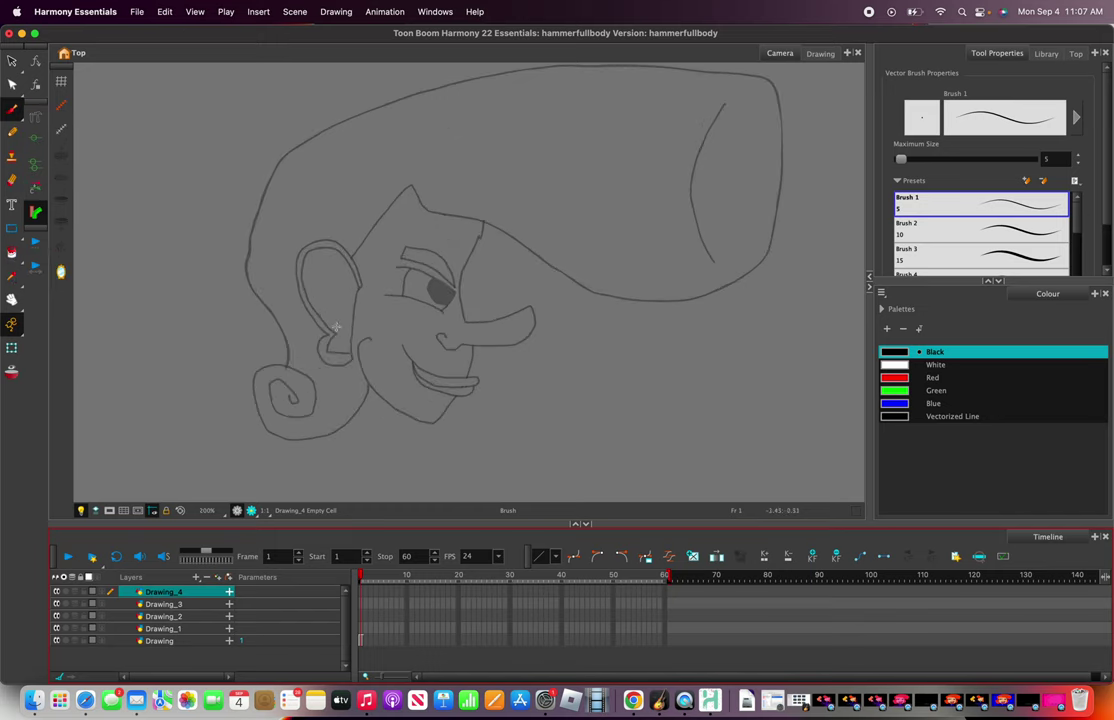
pyautogui.click(181, 645)
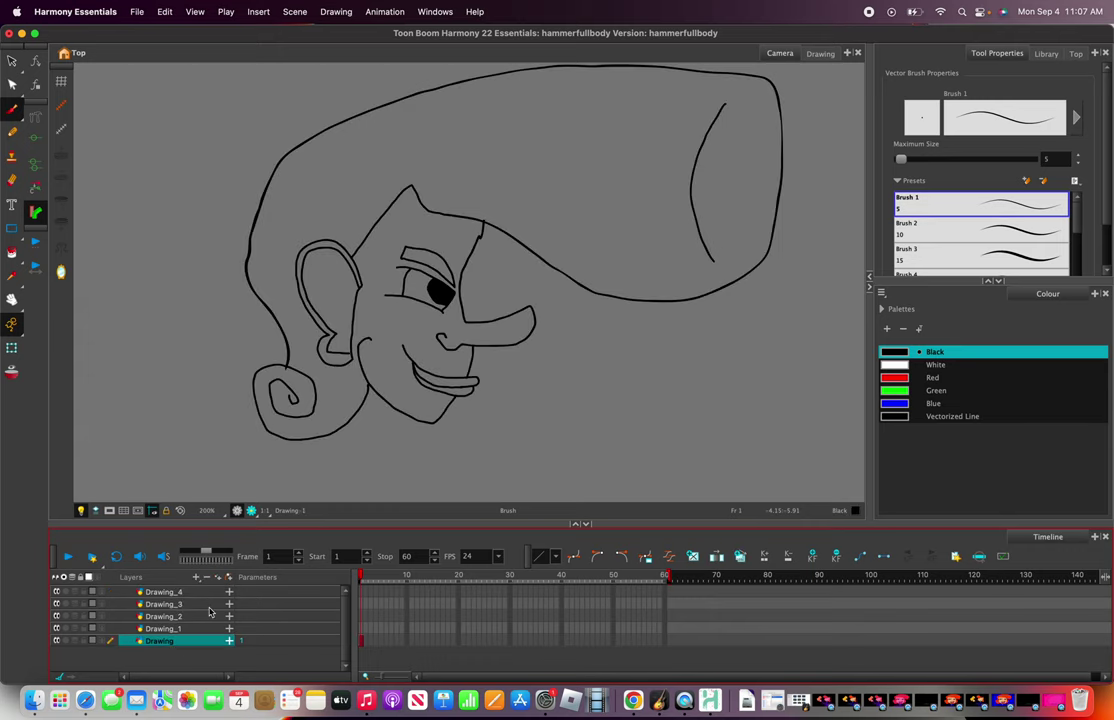
pyautogui.scroll(-2, 441, 211)
pyautogui.scroll(3, 430, 190)
pyautogui.scroll(-2, 428, 182)
pyautogui.scroll(1, 403, 262)
pyautogui.scroll(-1, 401, 261)
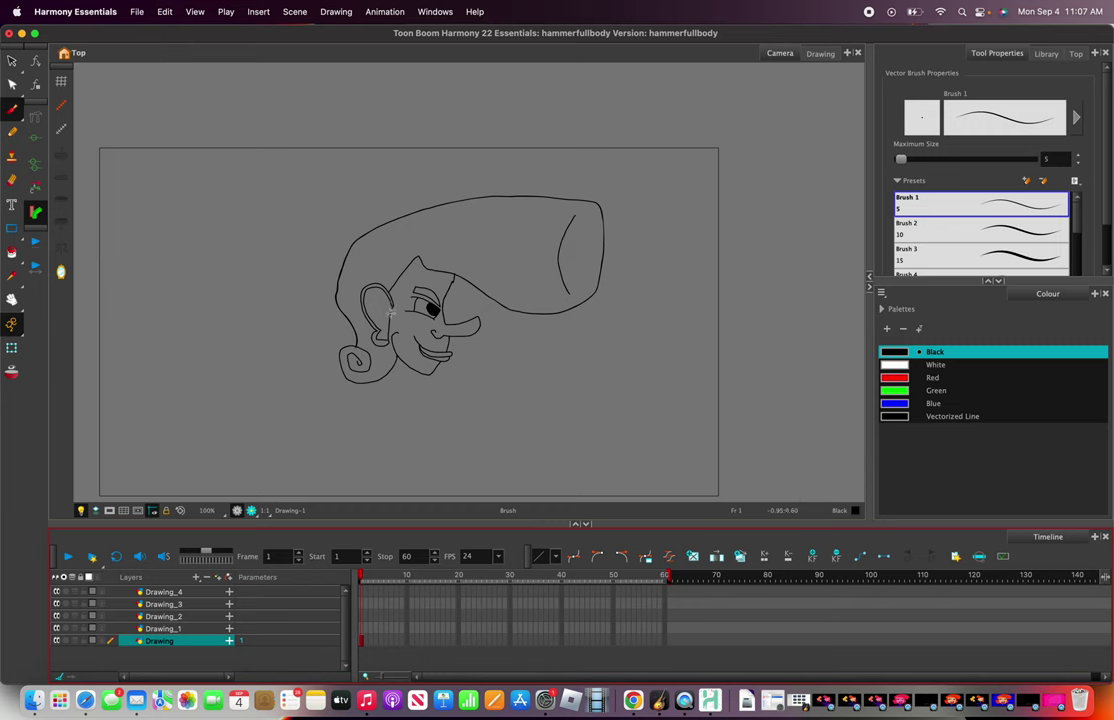
pyautogui.scroll(2, 386, 246)
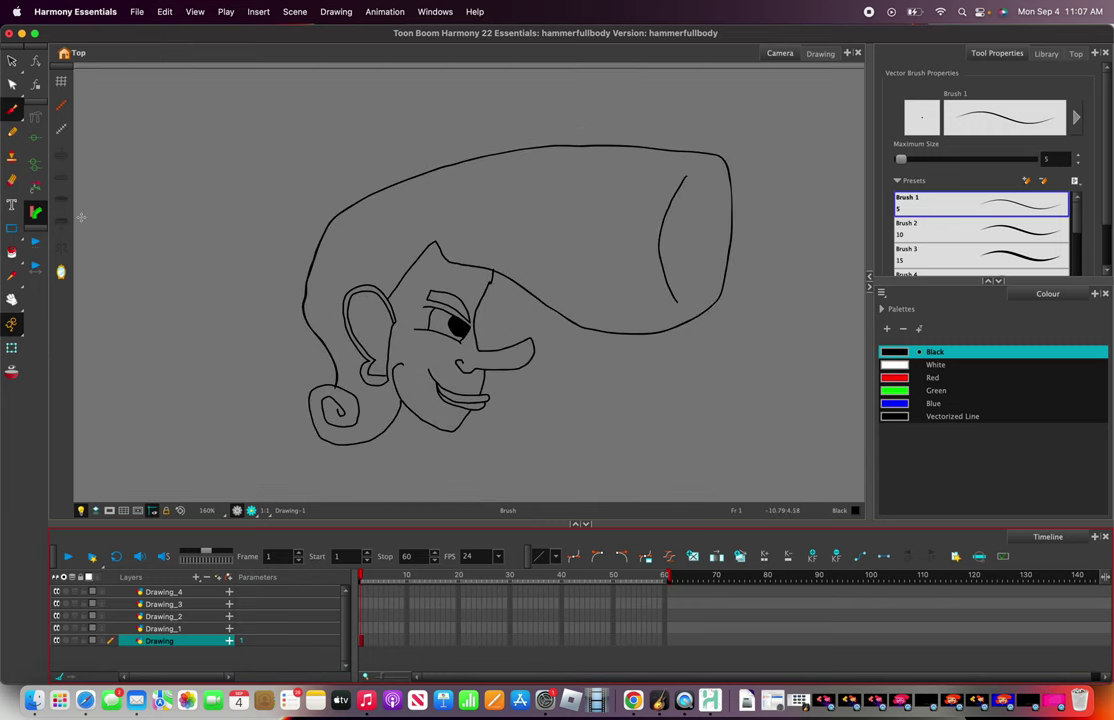
# - Switch to the Contour Editor with the Drawing layer active
pyautogui.click(17, 91)
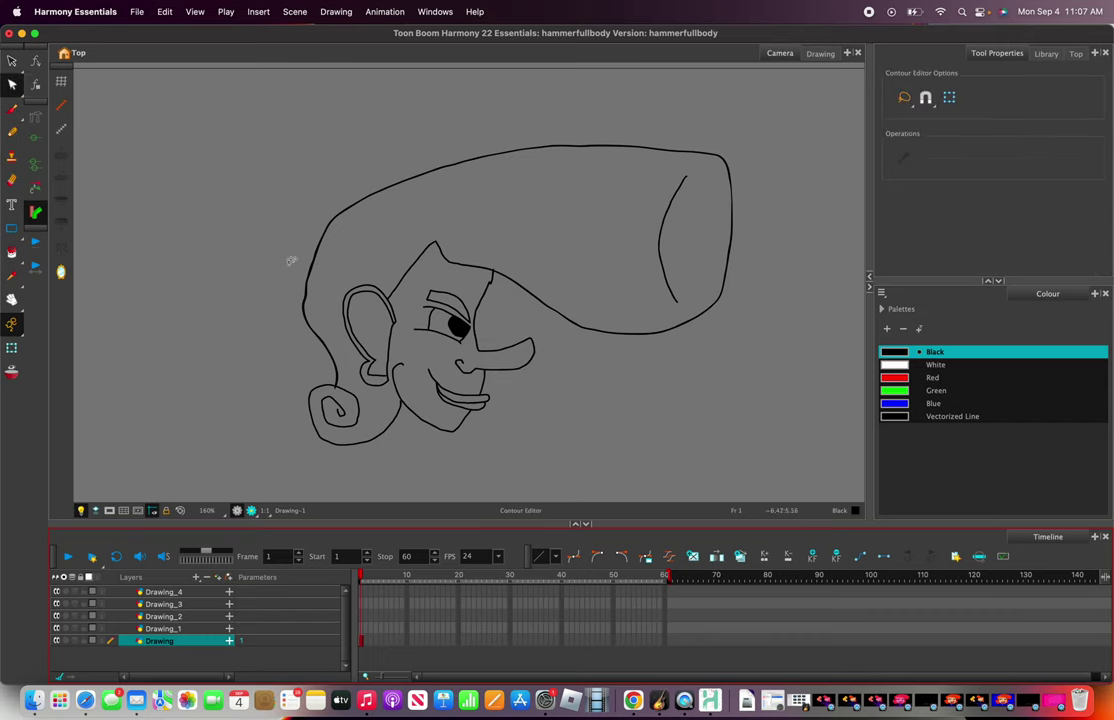
pyautogui.moveTo(302, 238)
pyautogui.mouseDown()
pyautogui.moveTo(231, 376)
pyautogui.moveTo(254, 434)
pyautogui.moveTo(290, 463)
pyautogui.moveTo(382, 488)
pyautogui.moveTo(519, 474)
pyautogui.moveTo(576, 416)
pyautogui.moveTo(653, 421)
pyautogui.moveTo(759, 364)
pyautogui.moveTo(800, 257)
pyautogui.moveTo(740, 118)
pyautogui.mouseUp()
pyautogui.press('Up')
pyautogui.press('Up')
pyautogui.press('Up')
pyautogui.press('Up')
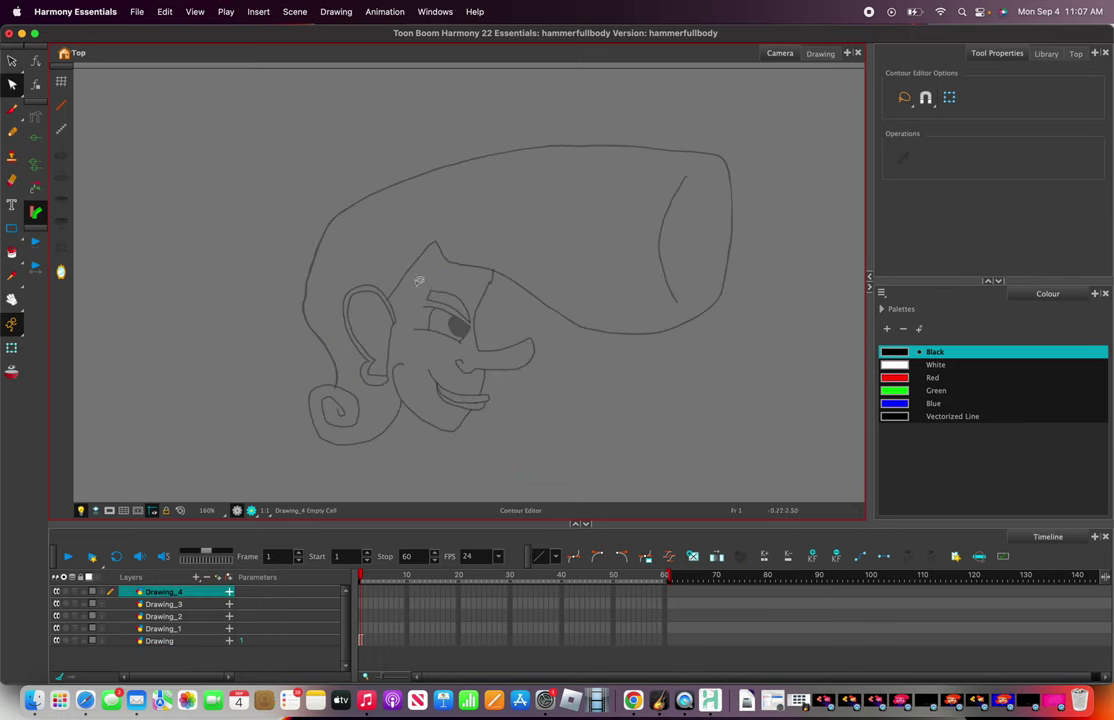
pyautogui.press('Down')
pyautogui.press('Down')
pyautogui.press('Down')
pyautogui.press('Down')
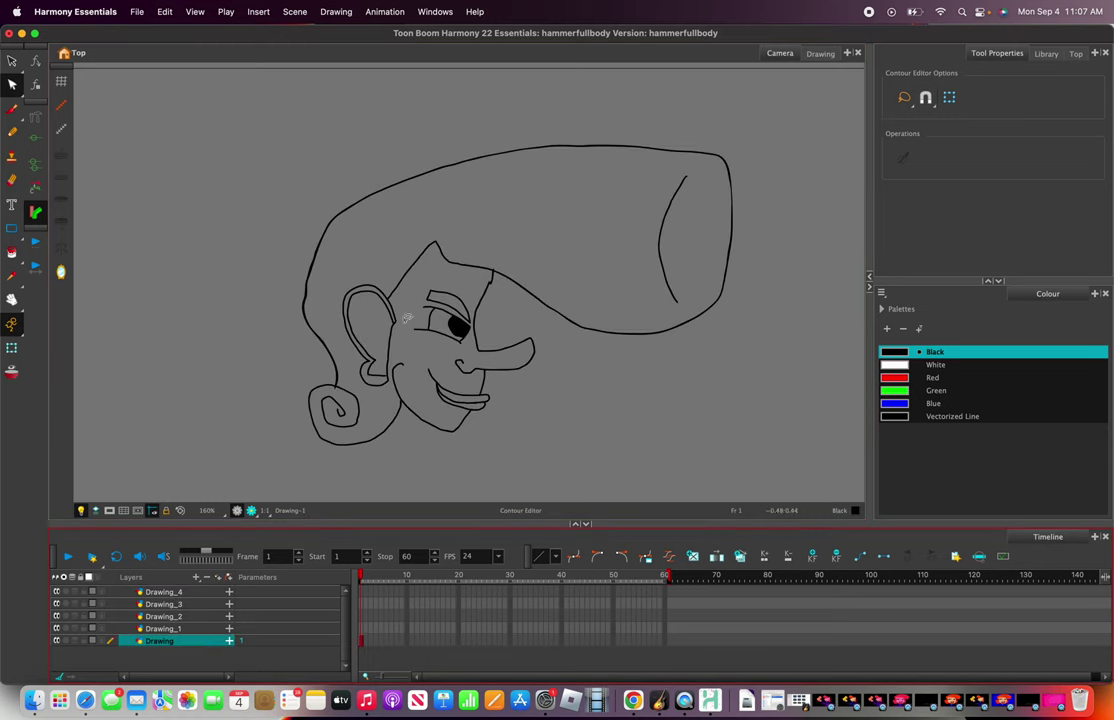
# - Try to isolate the eye and eyebrow contours with a freehand selection around them
pyautogui.moveTo(411, 349)
pyautogui.mouseDown()
pyautogui.moveTo(419, 392)
pyautogui.moveTo(424, 363)
pyautogui.mouseUp()
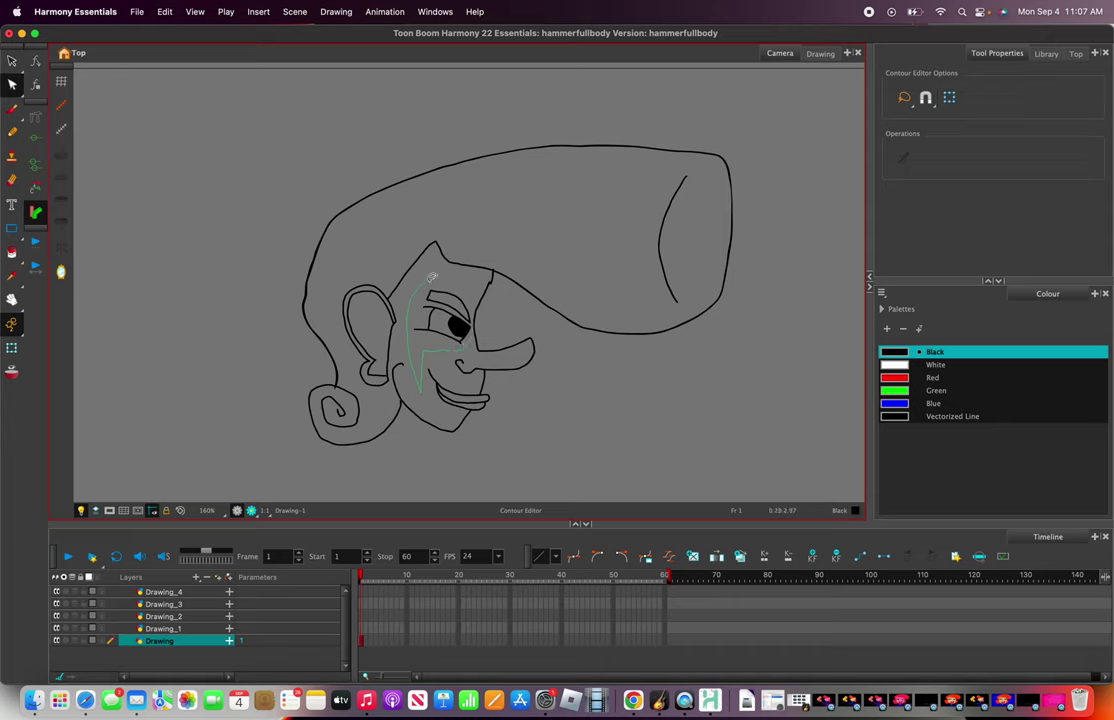
pyautogui.moveTo(432, 277); pyautogui.dragTo(508, 282)
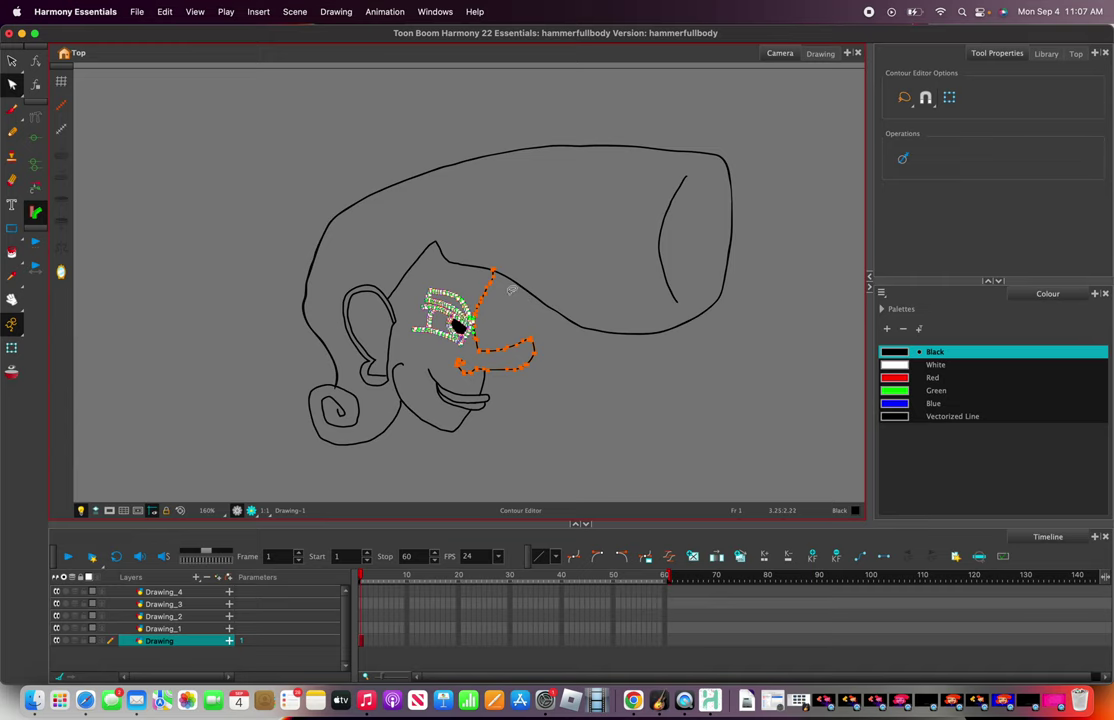
pyautogui.scroll(-3, 500, 295)
pyautogui.scroll(8, 265, 335)
pyautogui.scroll(3, 337, 401)
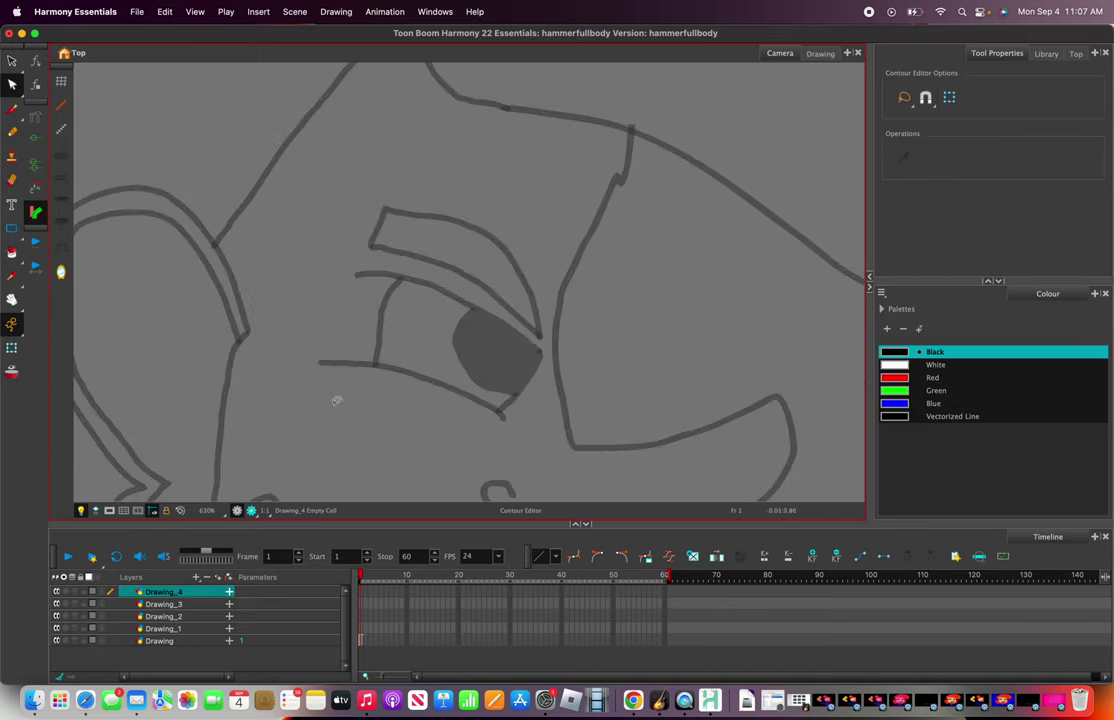
# - Lasso only the eye and eyebrow contours on the Drawing layer and copy them
pyautogui.click(202, 640)
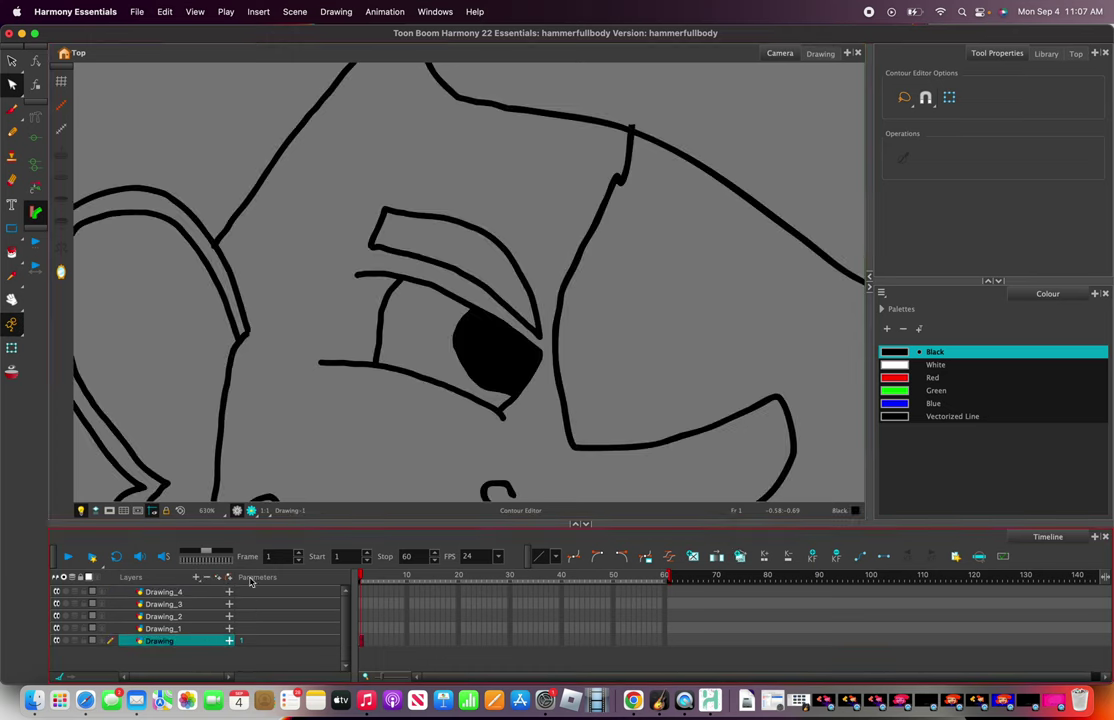
pyautogui.moveTo(367, 160)
pyautogui.mouseDown()
pyautogui.moveTo(323, 223)
pyautogui.moveTo(298, 286)
pyautogui.moveTo(287, 402)
pyautogui.moveTo(355, 455)
pyautogui.moveTo(472, 455)
pyautogui.moveTo(531, 438)
pyautogui.moveTo(547, 373)
pyautogui.mouseUp()
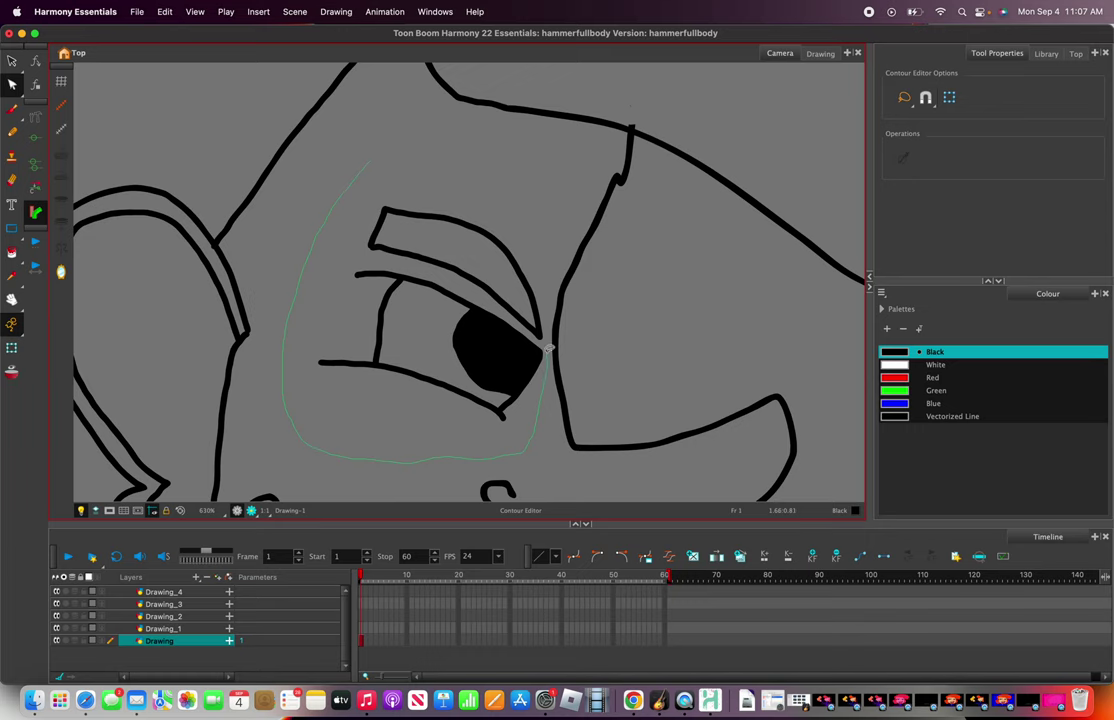
pyautogui.moveTo(413, 166); pyautogui.dragTo(316, 178)
pyautogui.scroll(-4, 316, 178)
pyautogui.press('super+c')
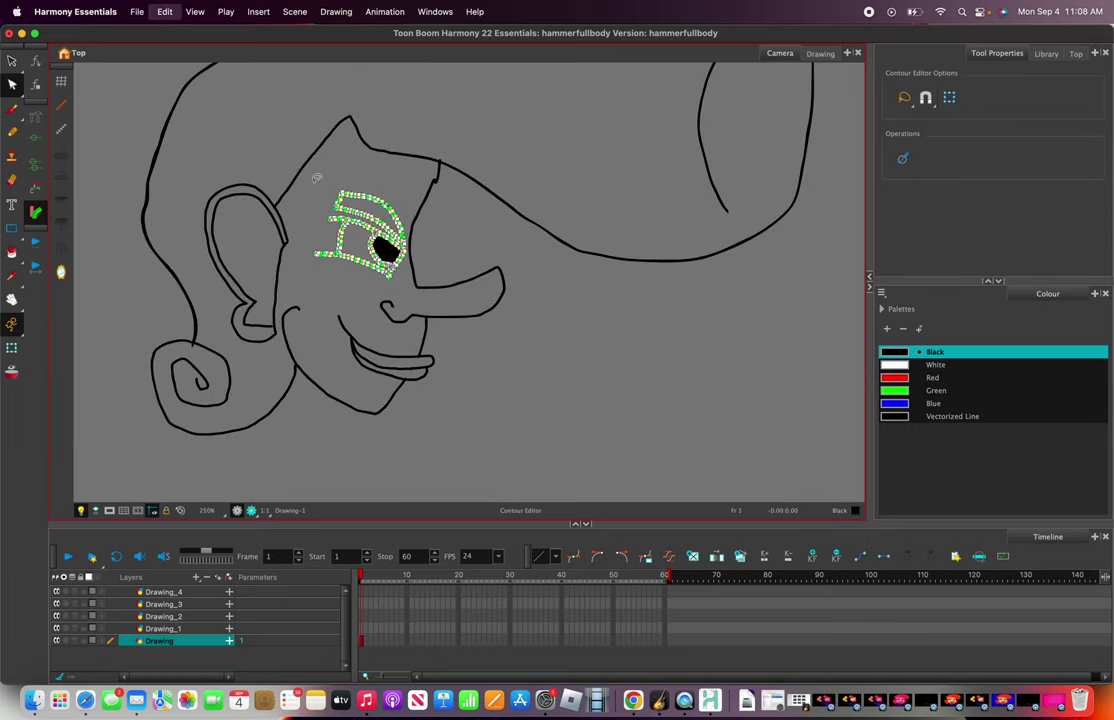
# - Try pasting the eye and eyebrow into the Drawing_1 layer, decline the colour recovery and undo the paste
pyautogui.click(180, 627)
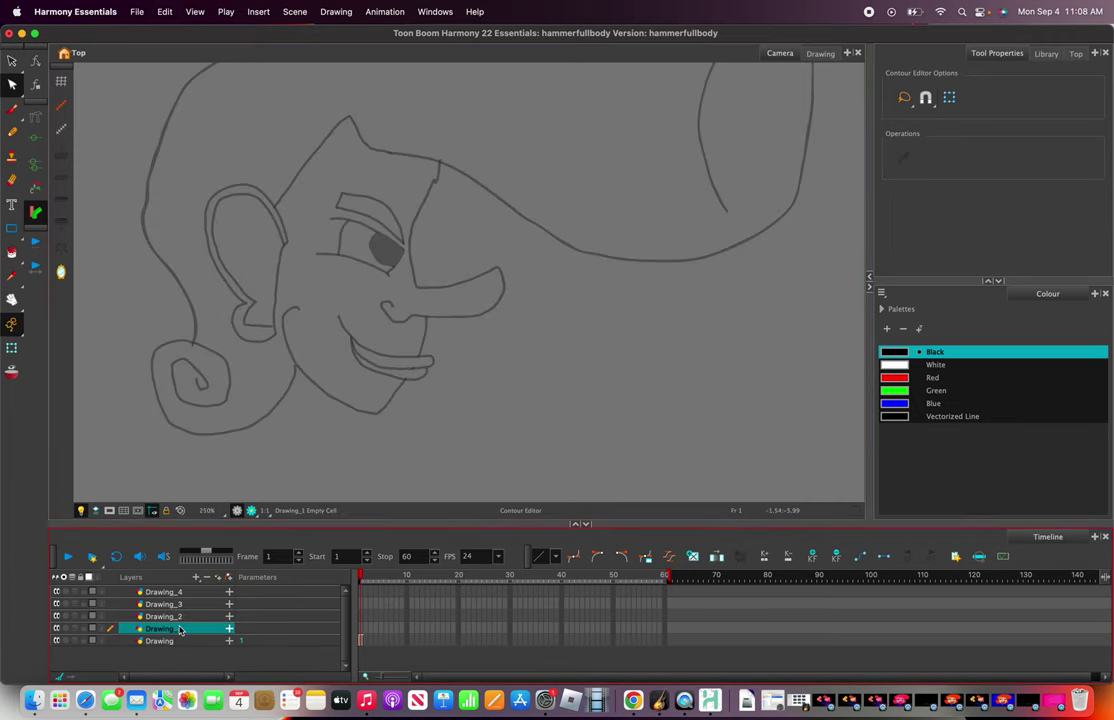
pyautogui.press('super+v')
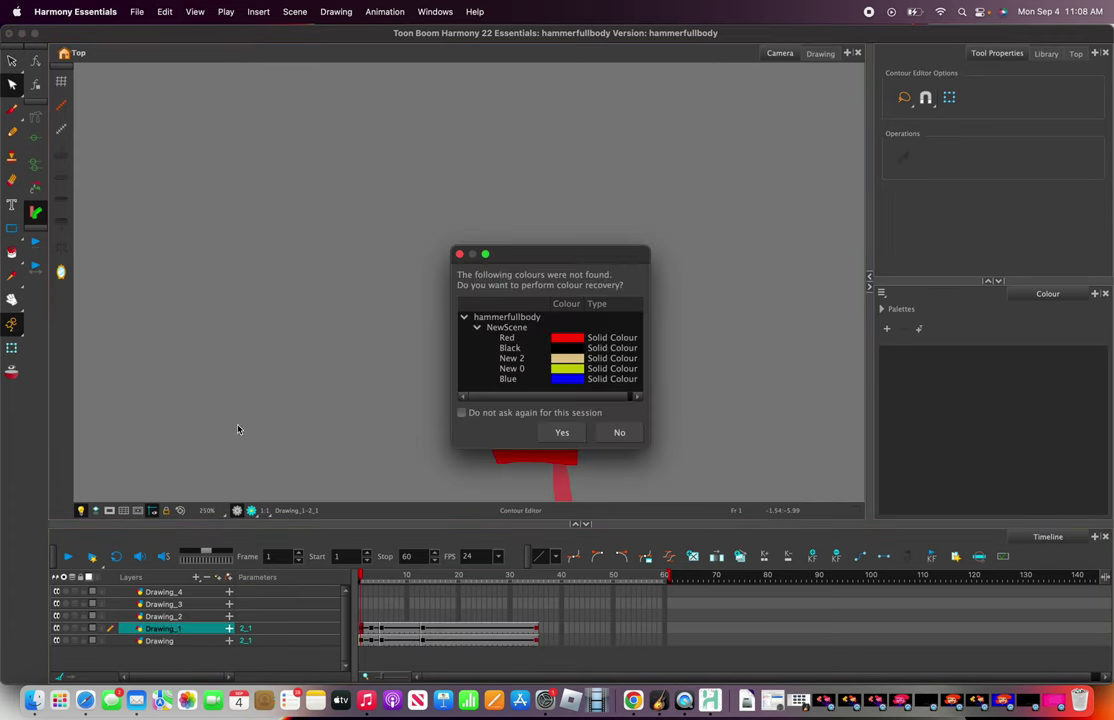
pyautogui.click(459, 254)
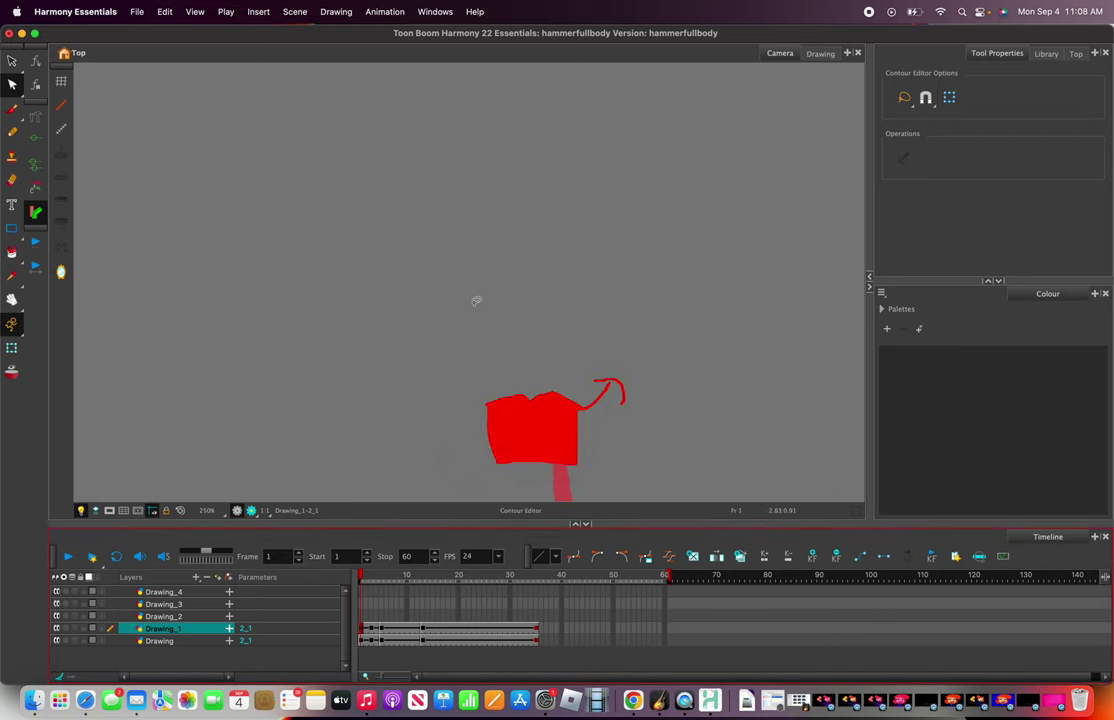
pyautogui.press('super+z')
pyautogui.press('super+z')
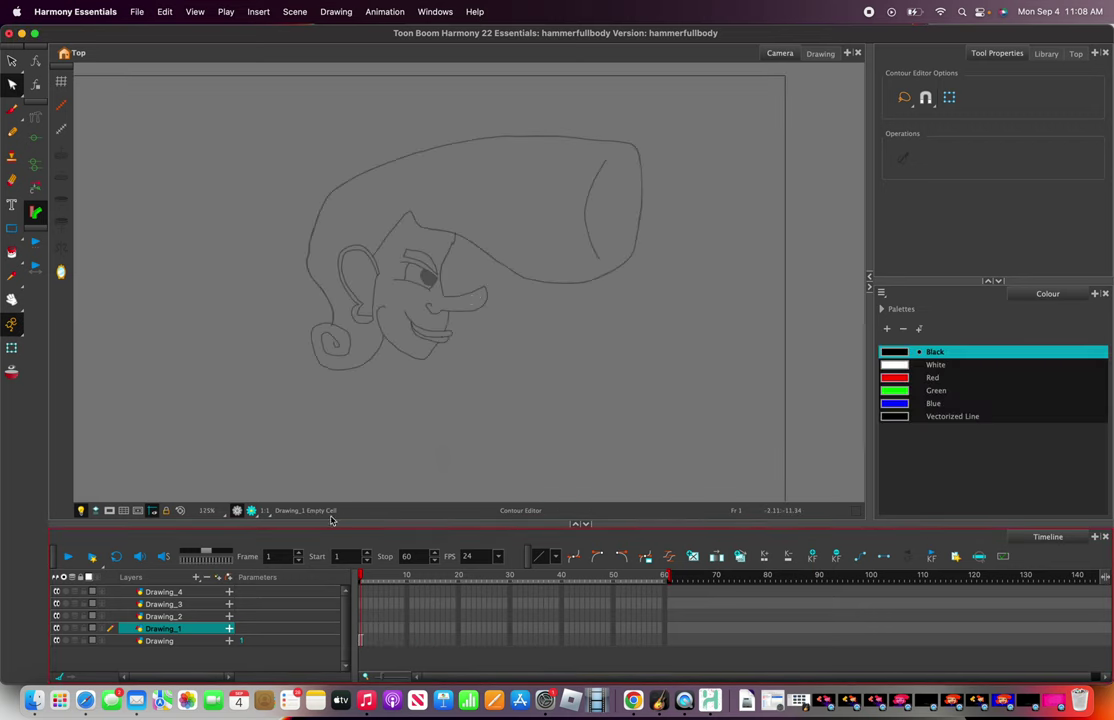
# - Reselect the eye and eyebrow contours on the Drawing layer with a freehand lasso, excluding the nose line
pyautogui.click(174, 637)
pyautogui.scroll(5, 390, 258)
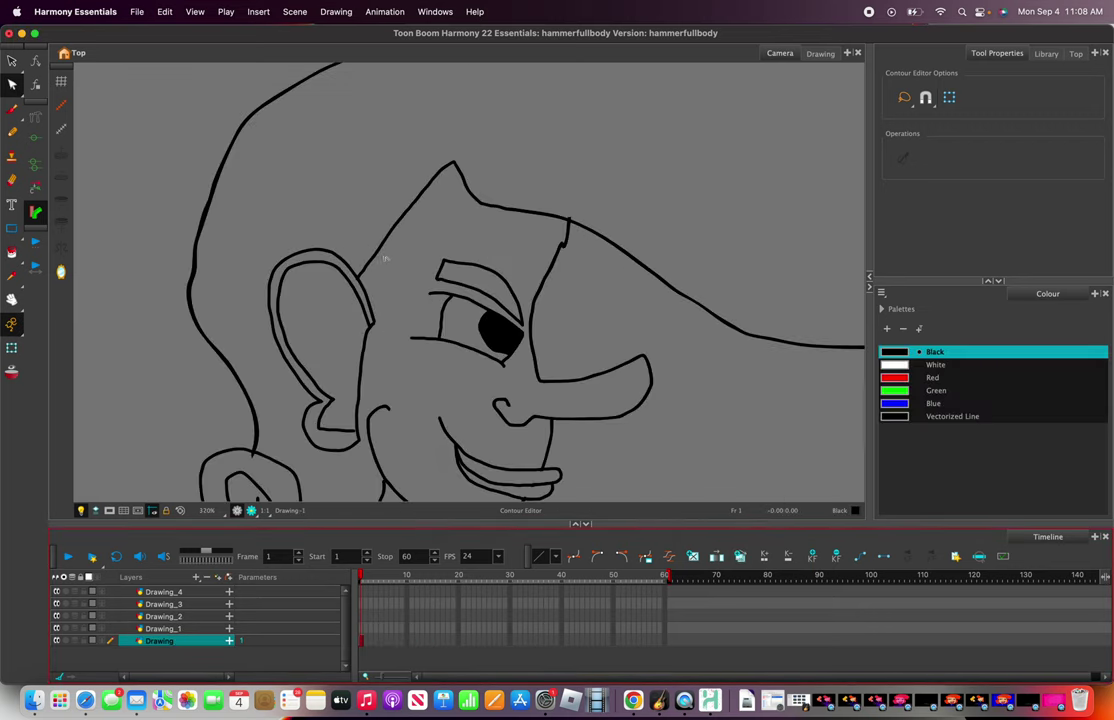
pyautogui.scroll(2, 581, 356)
pyautogui.moveTo(352, 192); pyautogui.dragTo(330, 262)
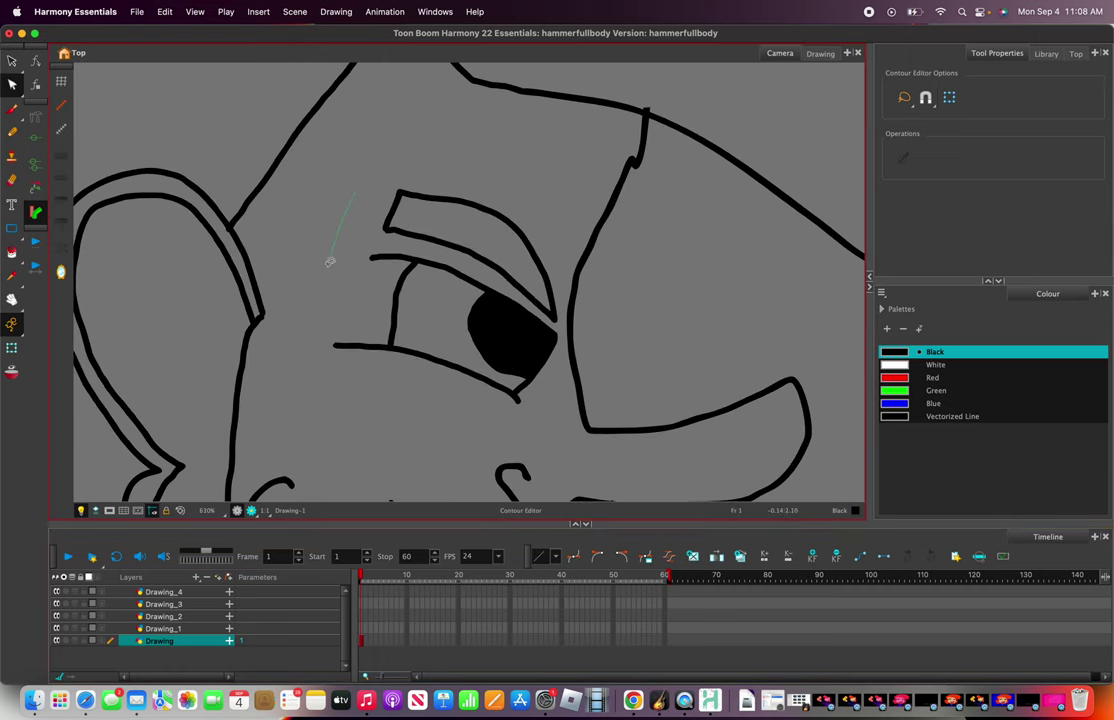
pyautogui.moveTo(325, 380)
pyautogui.mouseDown()
pyautogui.moveTo(463, 441)
pyautogui.moveTo(511, 431)
pyautogui.moveTo(551, 400)
pyautogui.moveTo(569, 352)
pyautogui.mouseUp()
pyautogui.moveTo(354, 177); pyautogui.dragTo(352, 192)
pyautogui.rightClick(408, 264)
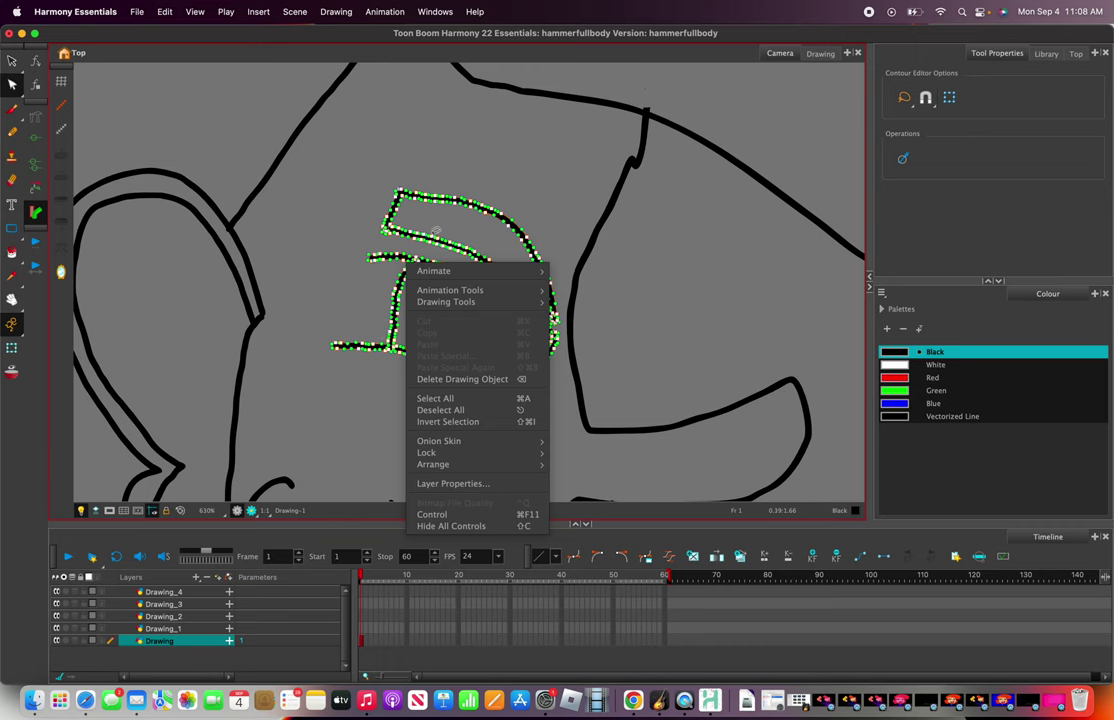
pyautogui.click(436, 231)
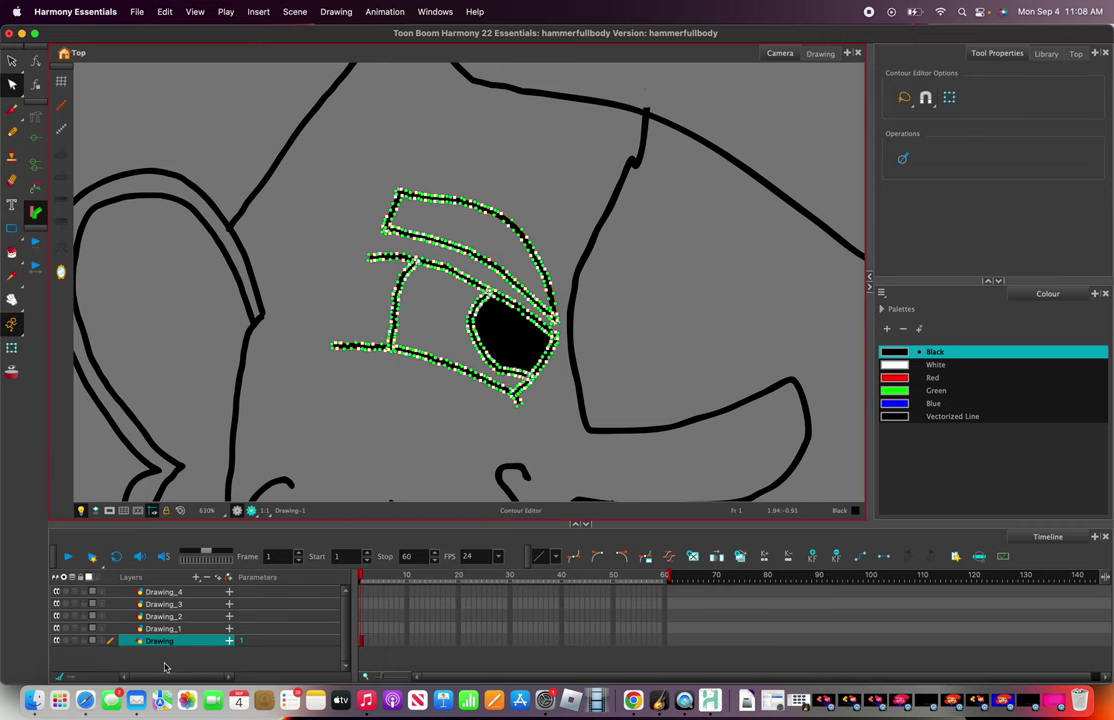
# - Switch to YouTube in Safari and play the video "Sorrowless Remorse / KYO", skipping its ad
pyautogui.click(85, 700)
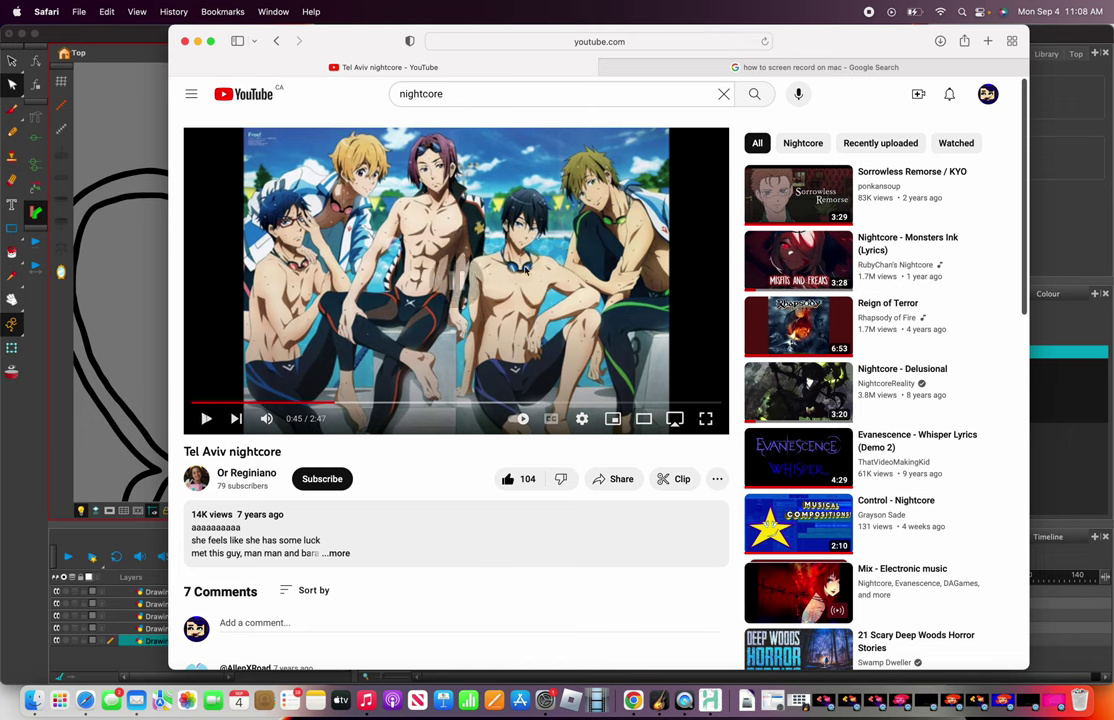
pyautogui.click(789, 189)
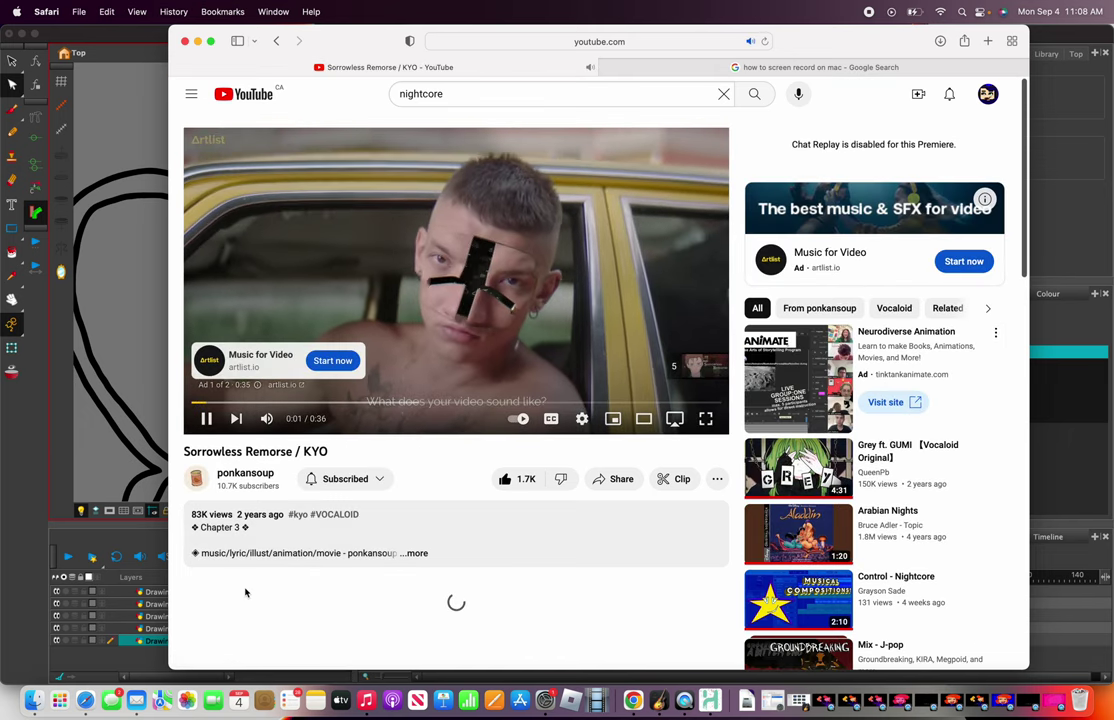
pyautogui.click(689, 369)
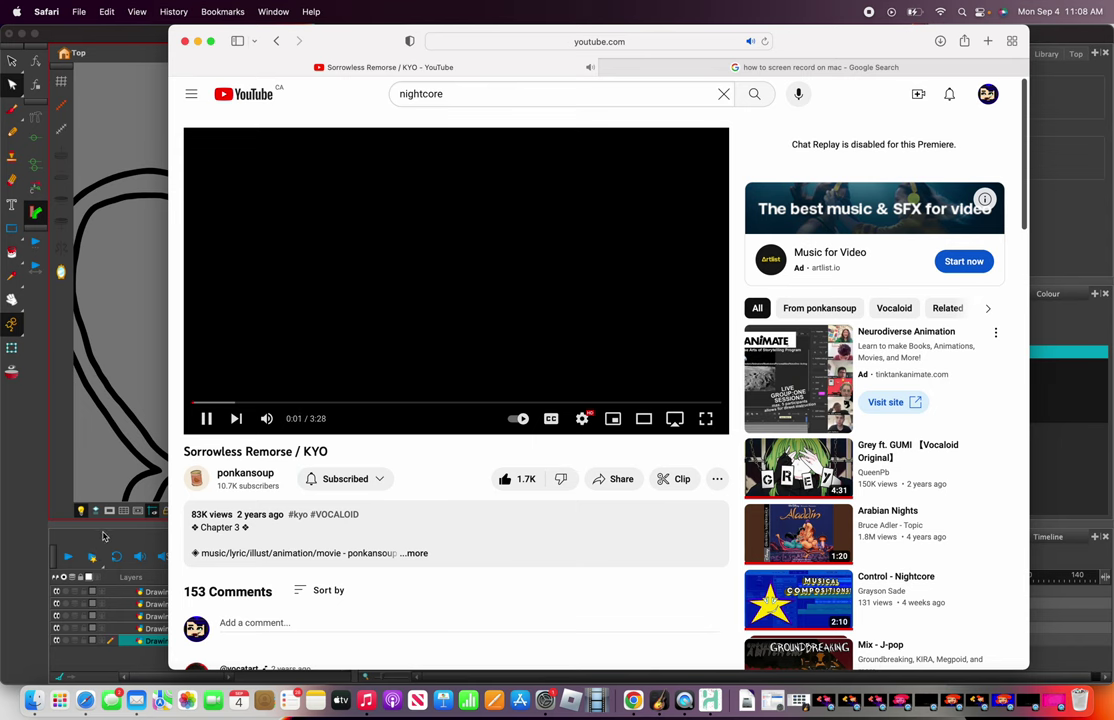
# - Switch back to Harmony and copy the selected eye and eyebrow from the Drawing layer using the Select tool
pyautogui.click(104, 537)
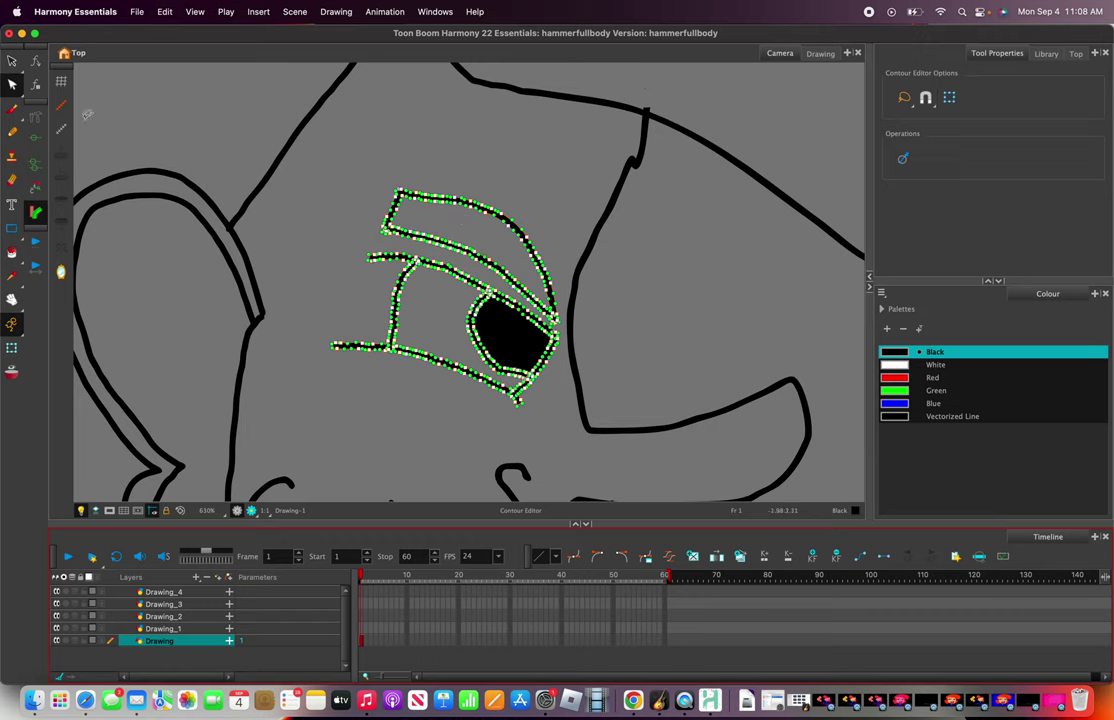
pyautogui.click(12, 61)
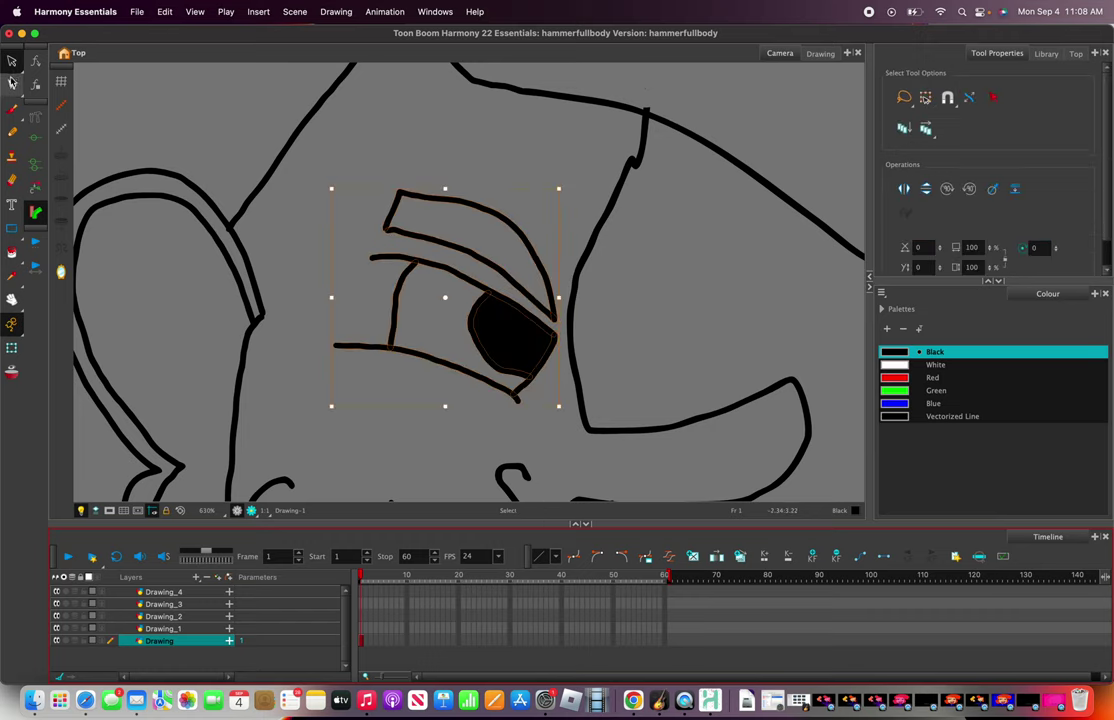
pyautogui.click(361, 192)
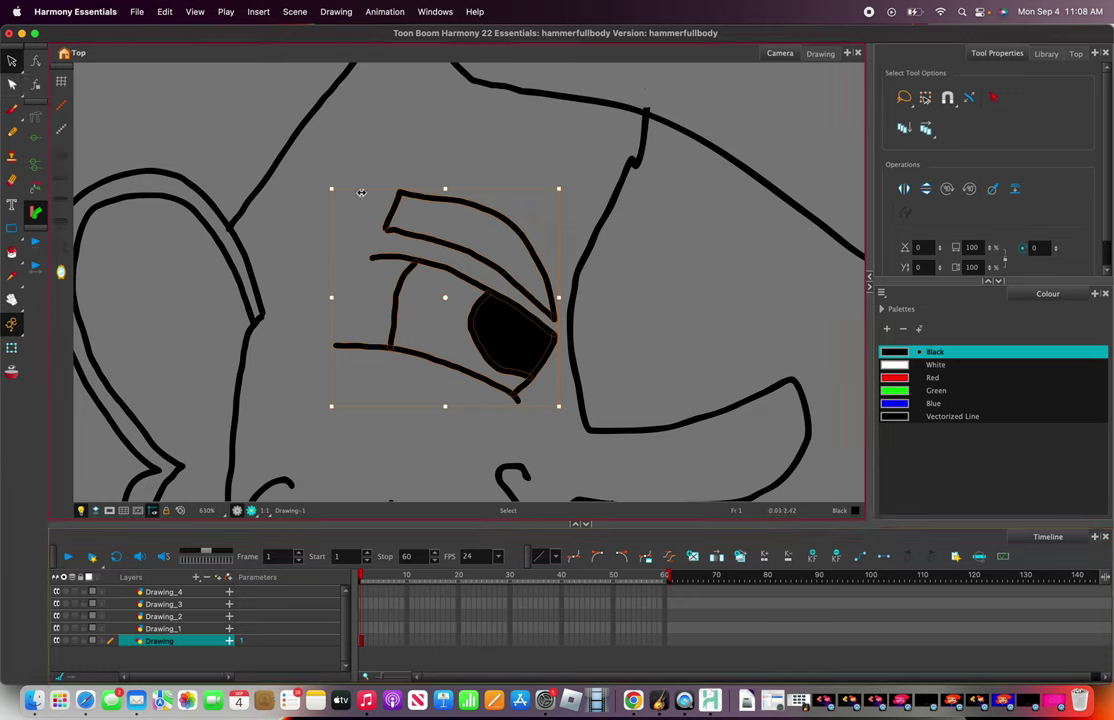
pyautogui.rightClick(527, 241)
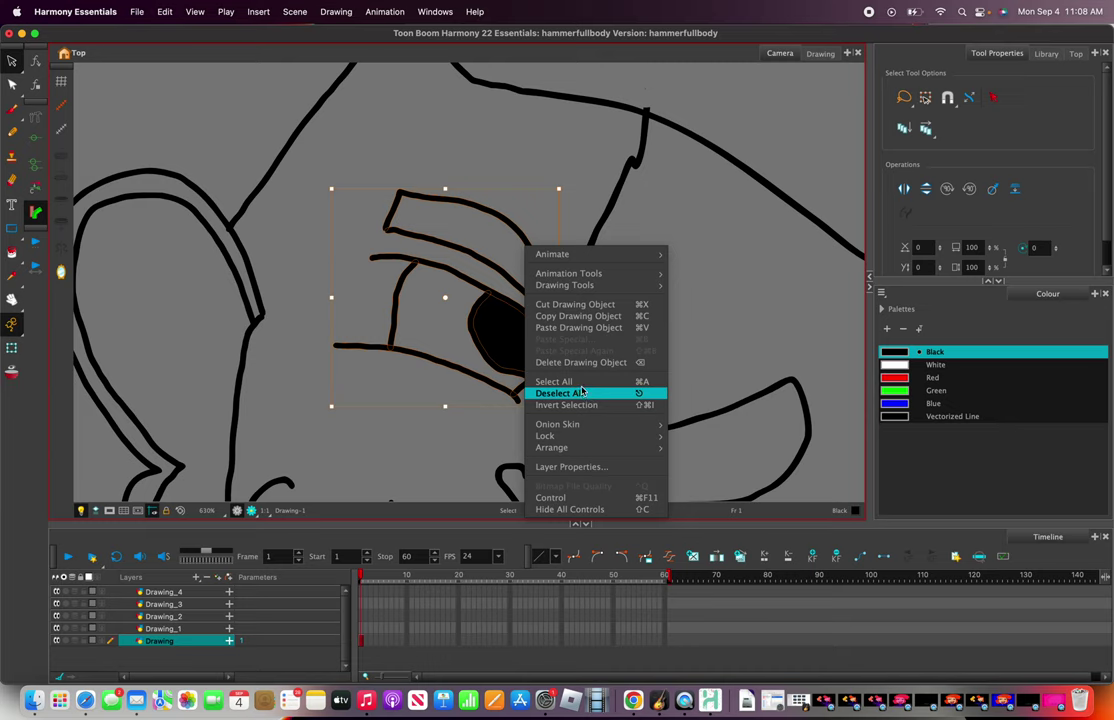
pyautogui.click(579, 316)
pyautogui.scroll(-5, 630, 390)
pyautogui.scroll(4, 700, 425)
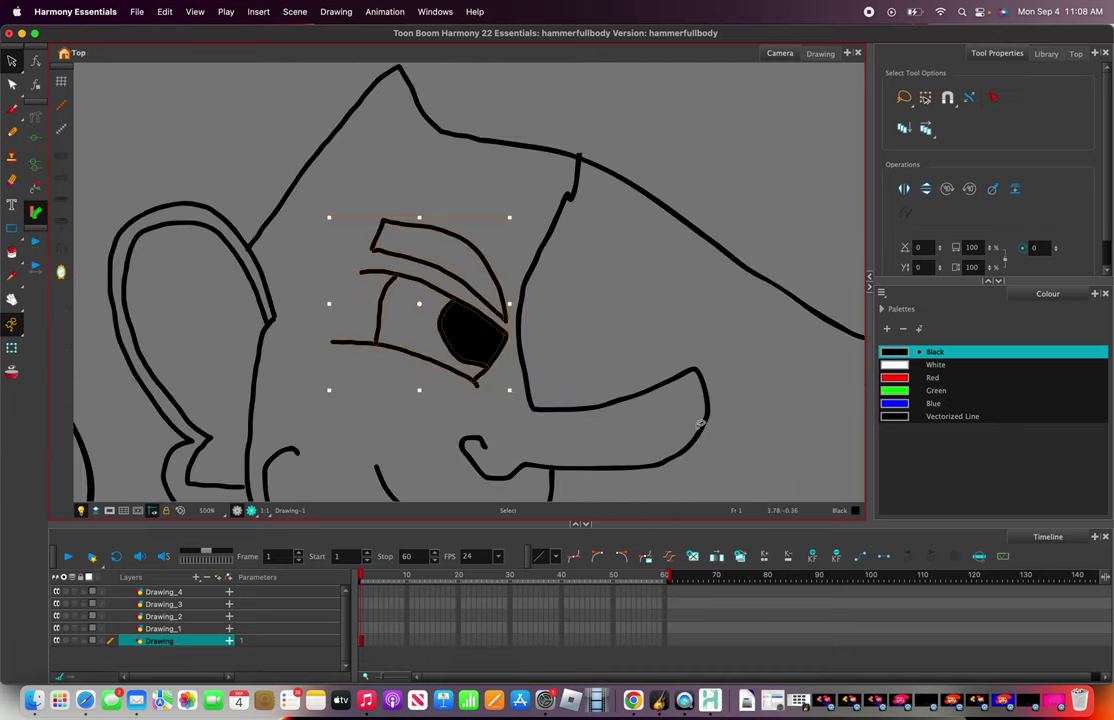
# - Paste the copied eye and eyebrow into the empty first cell of the Drawing_1 layer
pyautogui.click(141, 628)
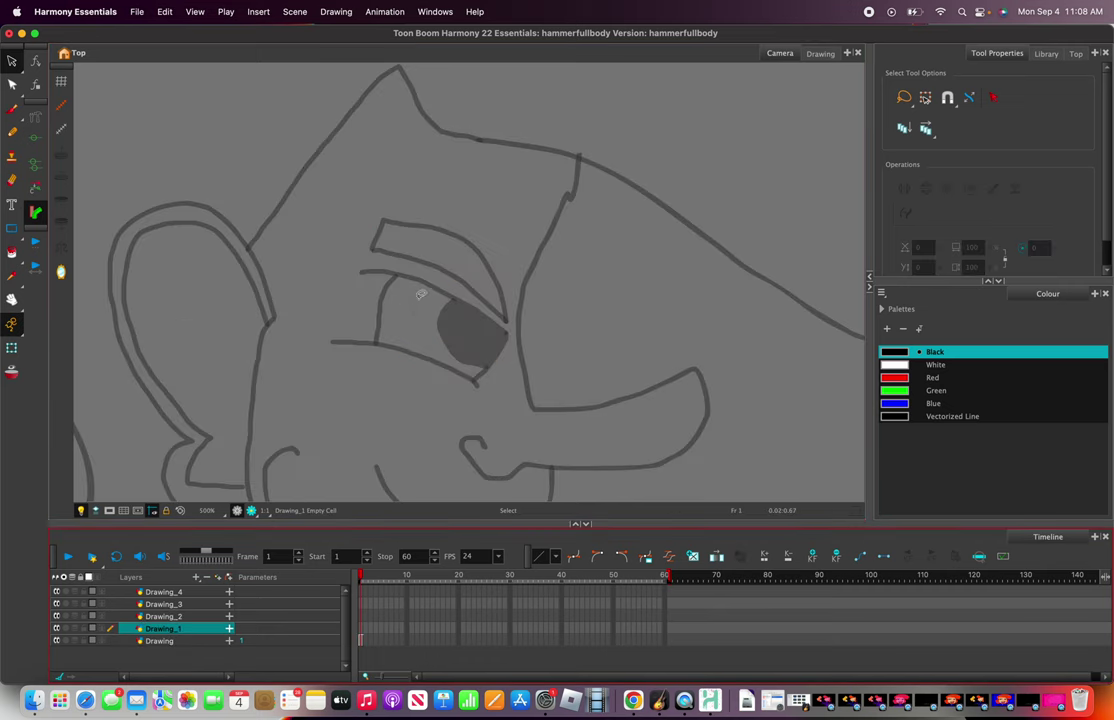
pyautogui.rightClick(421, 294)
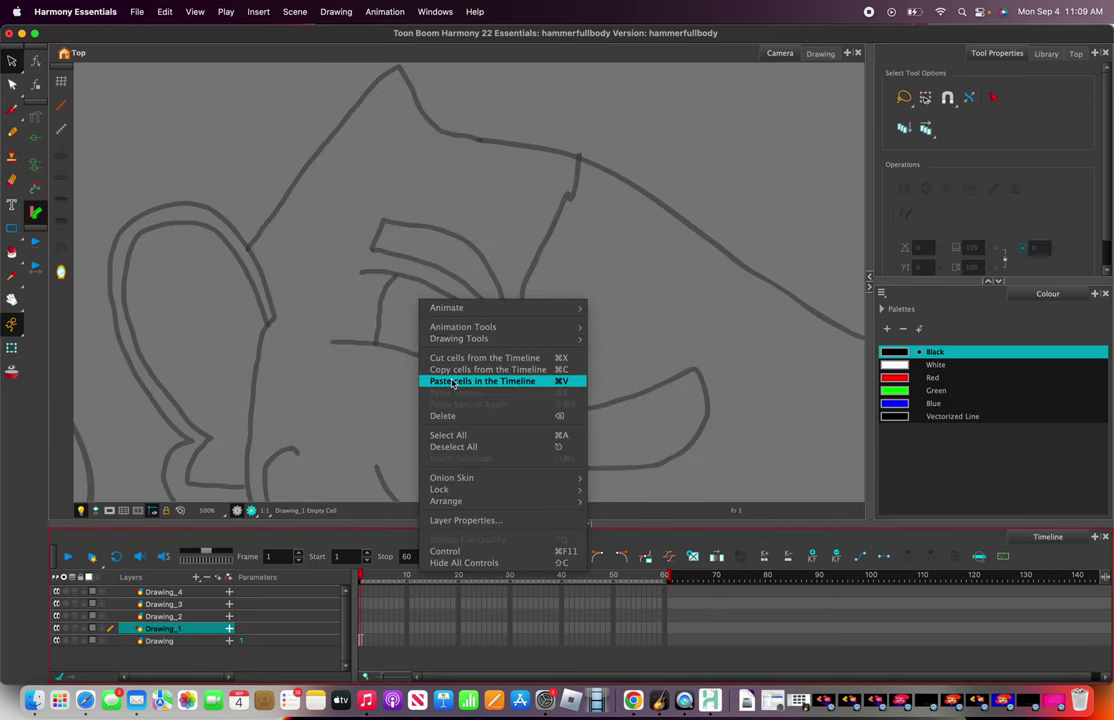
pyautogui.click(455, 270)
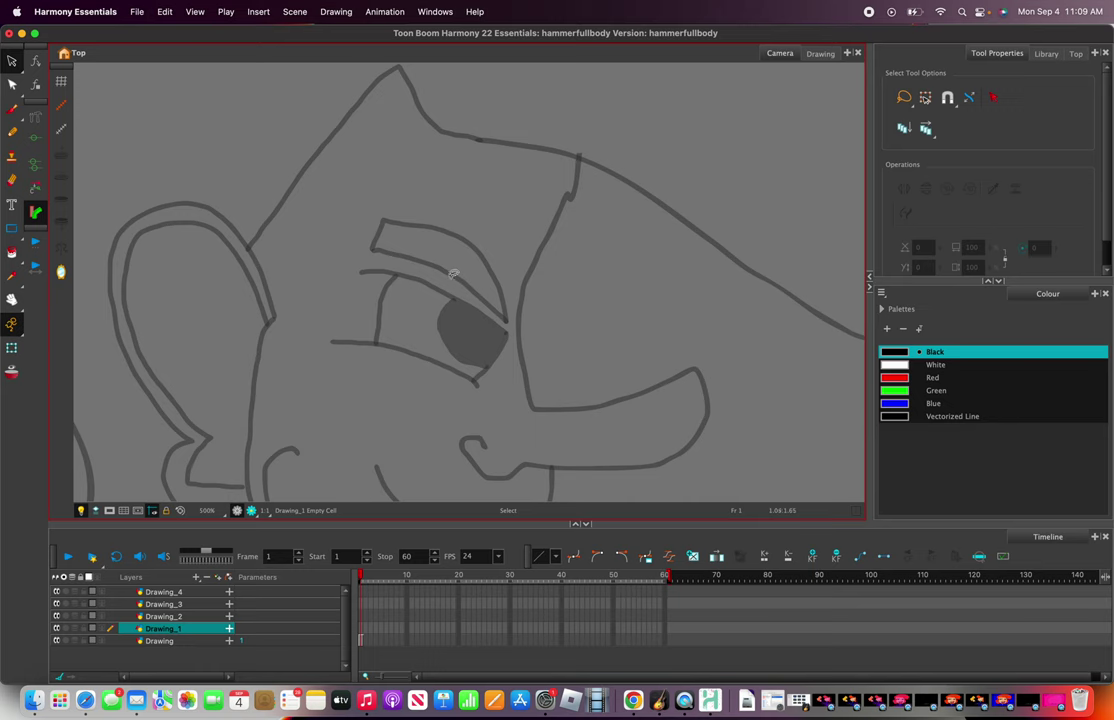
pyautogui.press('super+v')
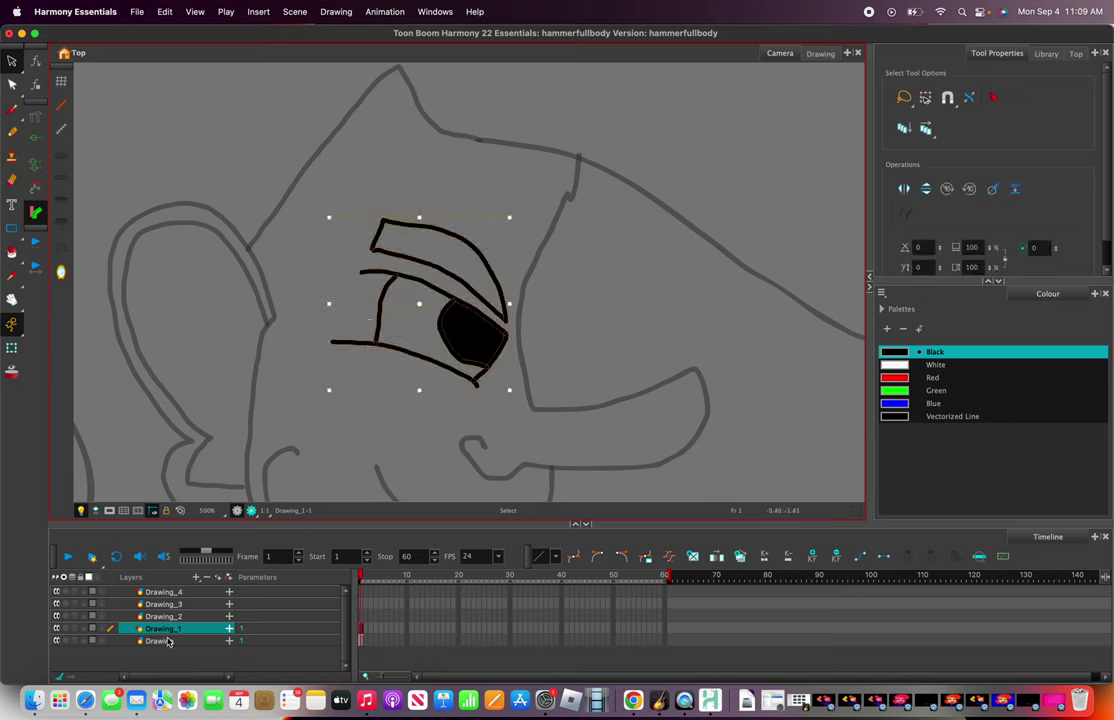
# - Erase the original eye and eyebrow from the Drawing layer with the Eraser tool
pyautogui.click(165, 641)
pyautogui.click(11, 179)
pyautogui.moveTo(444, 291)
pyautogui.mouseDown()
pyautogui.moveTo(446, 382)
pyautogui.moveTo(457, 326)
pyautogui.moveTo(472, 368)
pyautogui.moveTo(469, 301)
pyautogui.moveTo(475, 347)
pyautogui.moveTo(487, 307)
pyautogui.moveTo(497, 366)
pyautogui.moveTo(499, 328)
pyautogui.moveTo(497, 370)
pyautogui.moveTo(475, 380)
pyautogui.moveTo(323, 344)
pyautogui.moveTo(465, 374)
pyautogui.moveTo(483, 343)
pyautogui.mouseUp()
pyautogui.moveTo(422, 369)
pyautogui.mouseDown()
pyautogui.moveTo(359, 341)
pyautogui.moveTo(390, 270)
pyautogui.moveTo(356, 270)
pyautogui.moveTo(463, 285)
pyautogui.moveTo(448, 335)
pyautogui.moveTo(428, 315)
pyautogui.moveTo(426, 288)
pyautogui.moveTo(444, 339)
pyautogui.moveTo(430, 327)
pyautogui.moveTo(378, 342)
pyautogui.moveTo(391, 293)
pyautogui.moveTo(441, 277)
pyautogui.moveTo(440, 326)
pyautogui.moveTo(386, 304)
pyautogui.moveTo(372, 343)
pyautogui.moveTo(414, 364)
pyautogui.moveTo(386, 336)
pyautogui.moveTo(422, 313)
pyautogui.moveTo(380, 217)
pyautogui.moveTo(377, 251)
pyautogui.moveTo(427, 266)
pyautogui.moveTo(502, 320)
pyautogui.moveTo(494, 285)
pyautogui.moveTo(475, 250)
pyautogui.moveTo(436, 229)
pyautogui.moveTo(363, 220)
pyautogui.mouseUp()
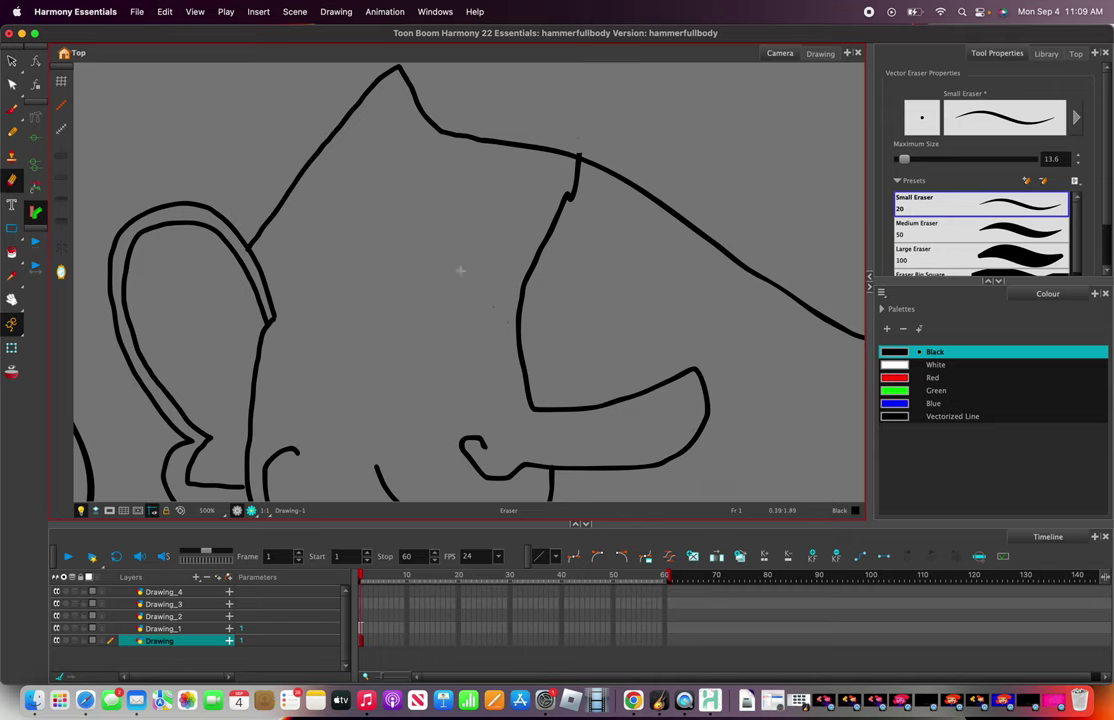
pyautogui.scroll(3, 369, 185)
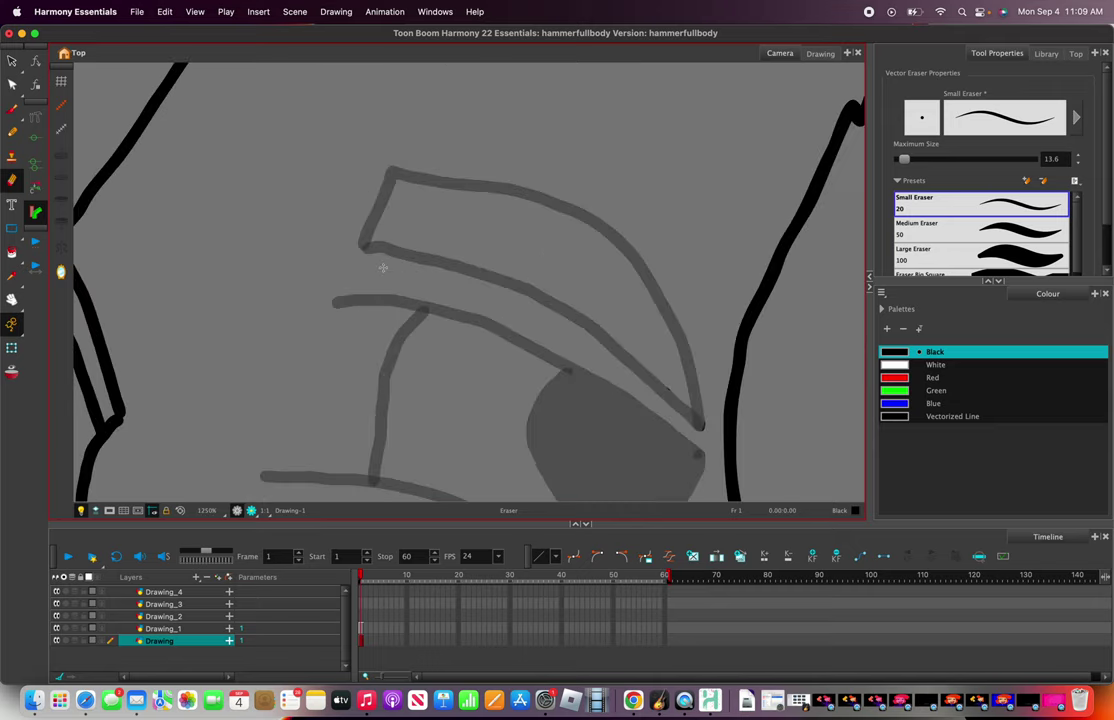
pyautogui.scroll(-4, 378, 249)
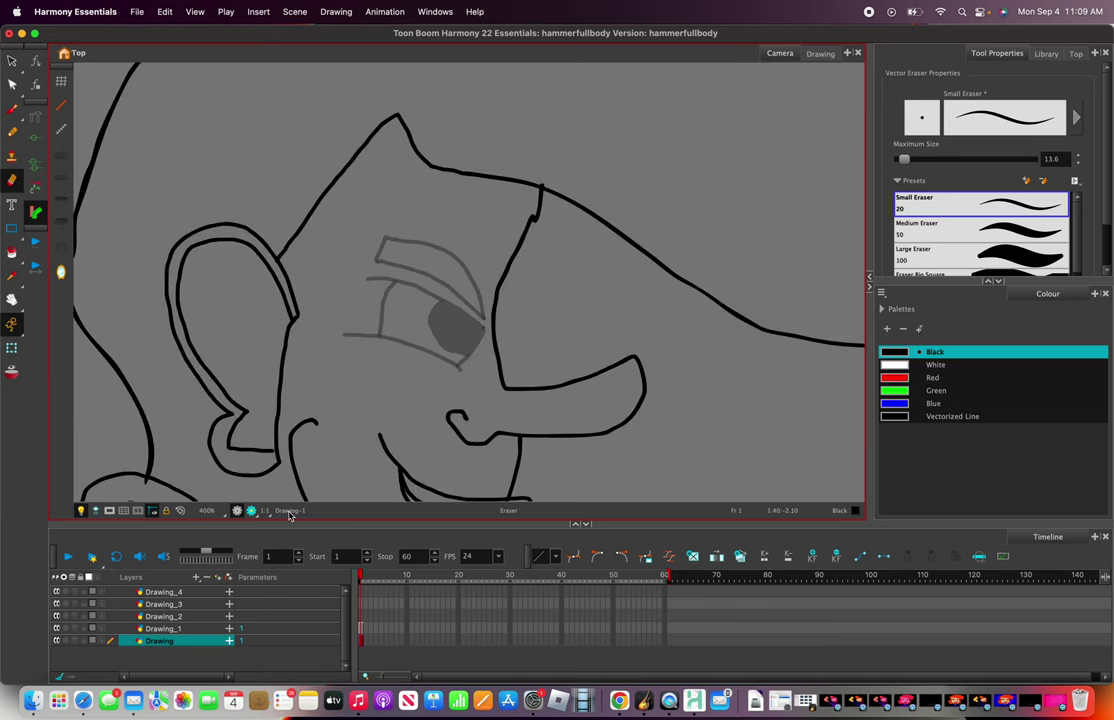
# - Switch to YouTube in Safari and search for "satisfacxtion garaunteed nightcore"
pyautogui.click(83, 700)
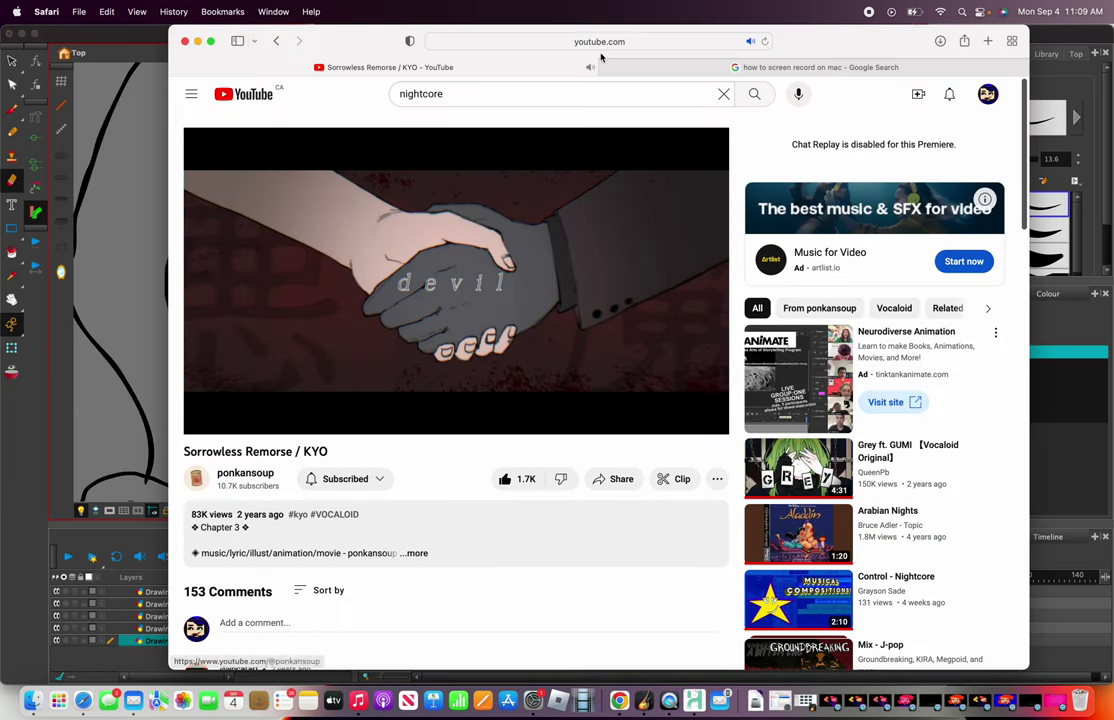
pyautogui.doubleClick(516, 93)
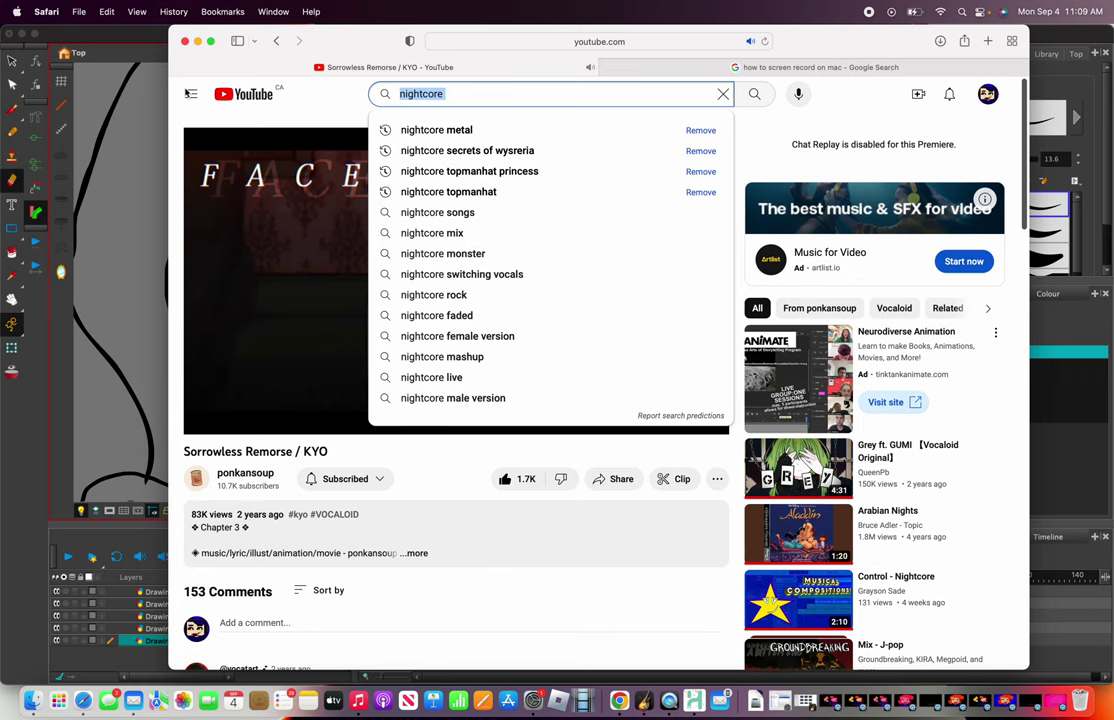
pyautogui.write('satisfacxtion')
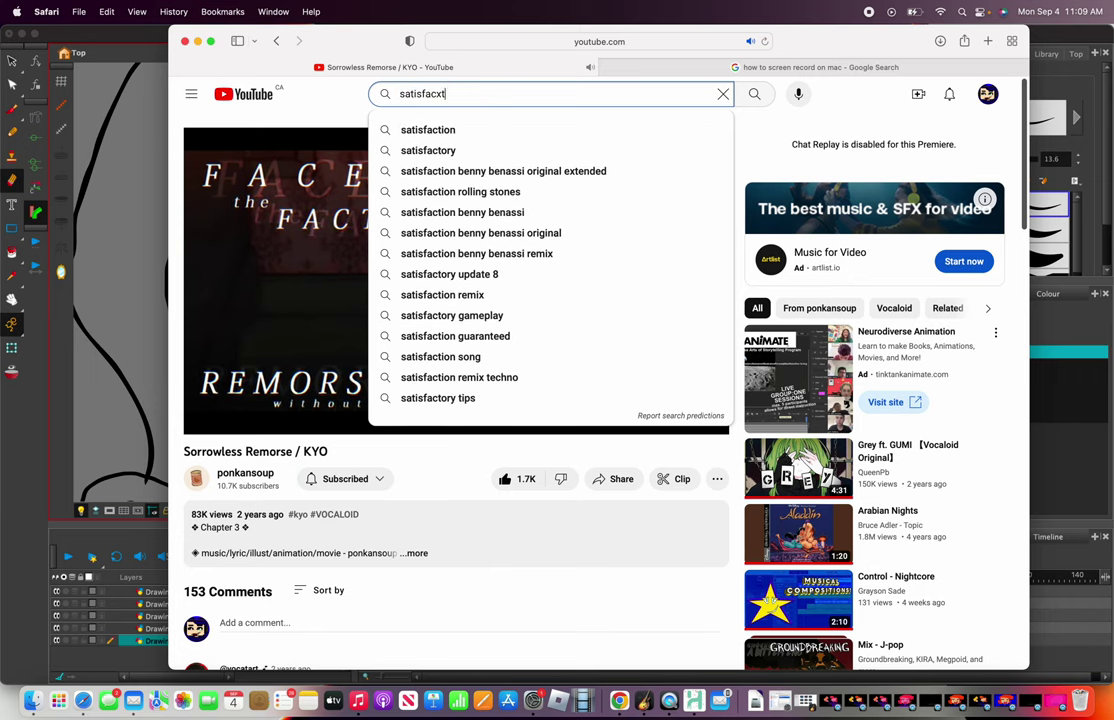
pyautogui.write(' garaunte')
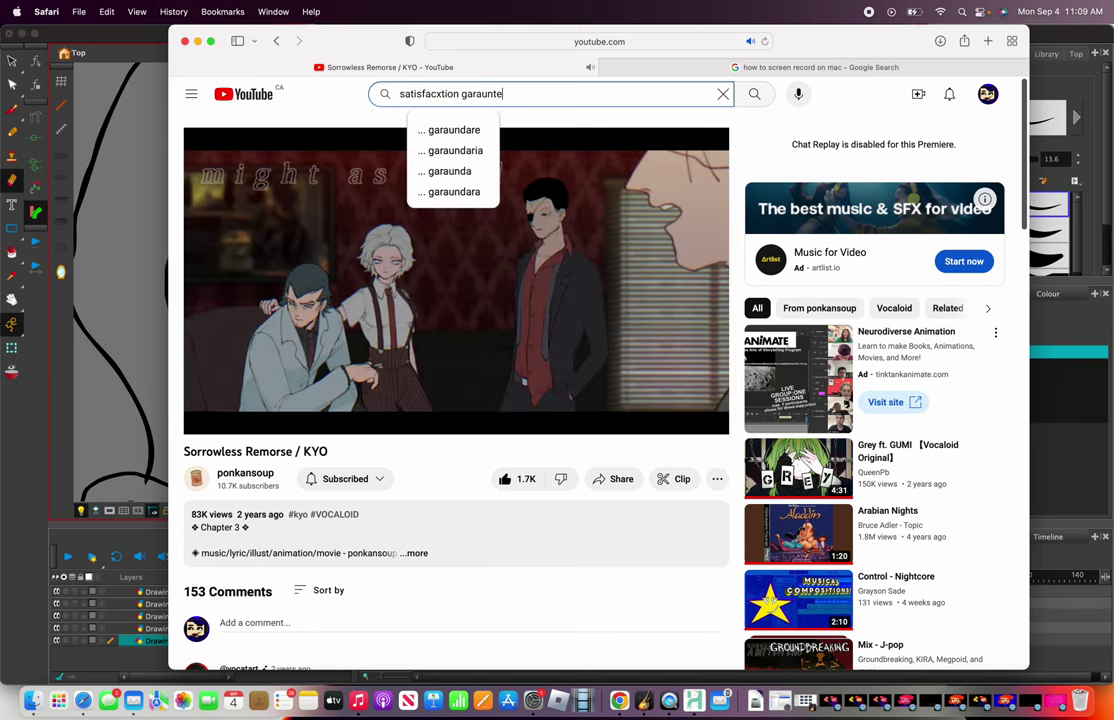
pyautogui.write('ed nightcore')
pyautogui.press('Return')
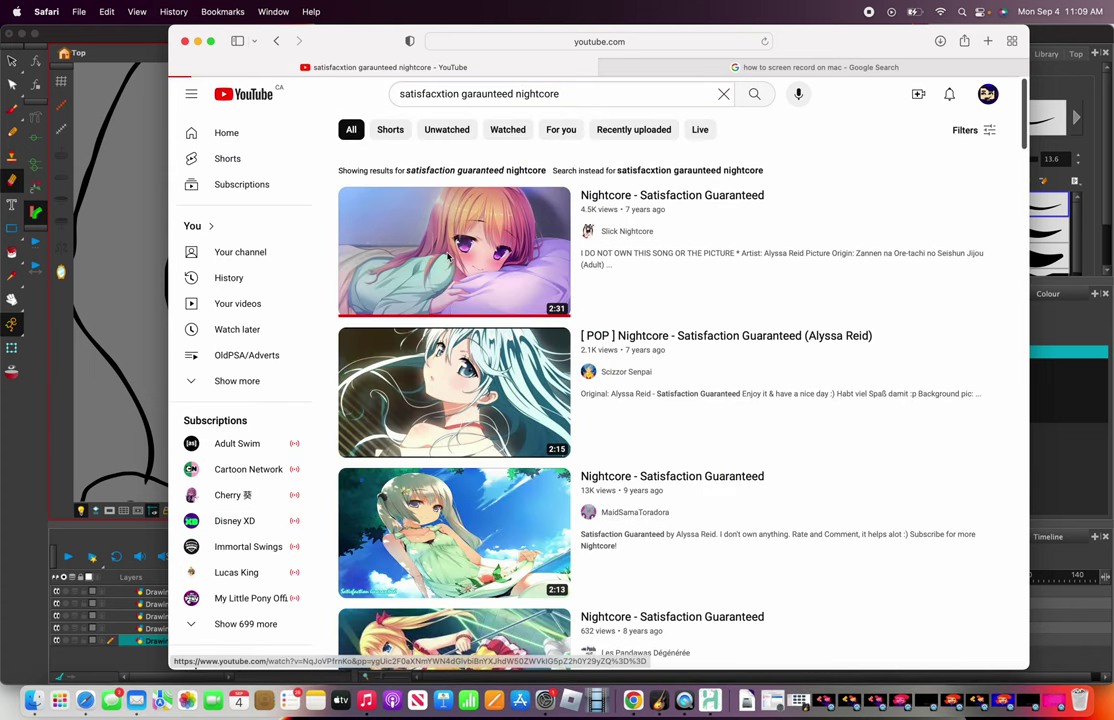
# - Play the video "Nightcore - Satisfaction Guaranteed" from Slick Nightcore and set it to loop
pyautogui.click(447, 257)
pyautogui.rightClick(580, 420)
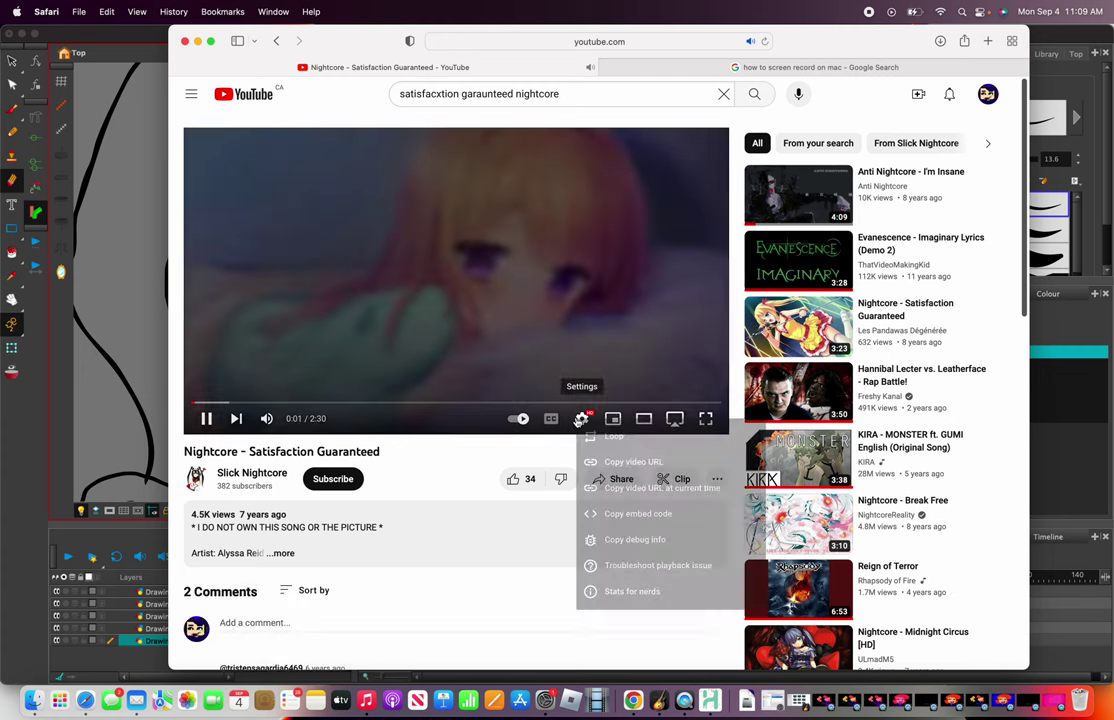
pyautogui.click(605, 436)
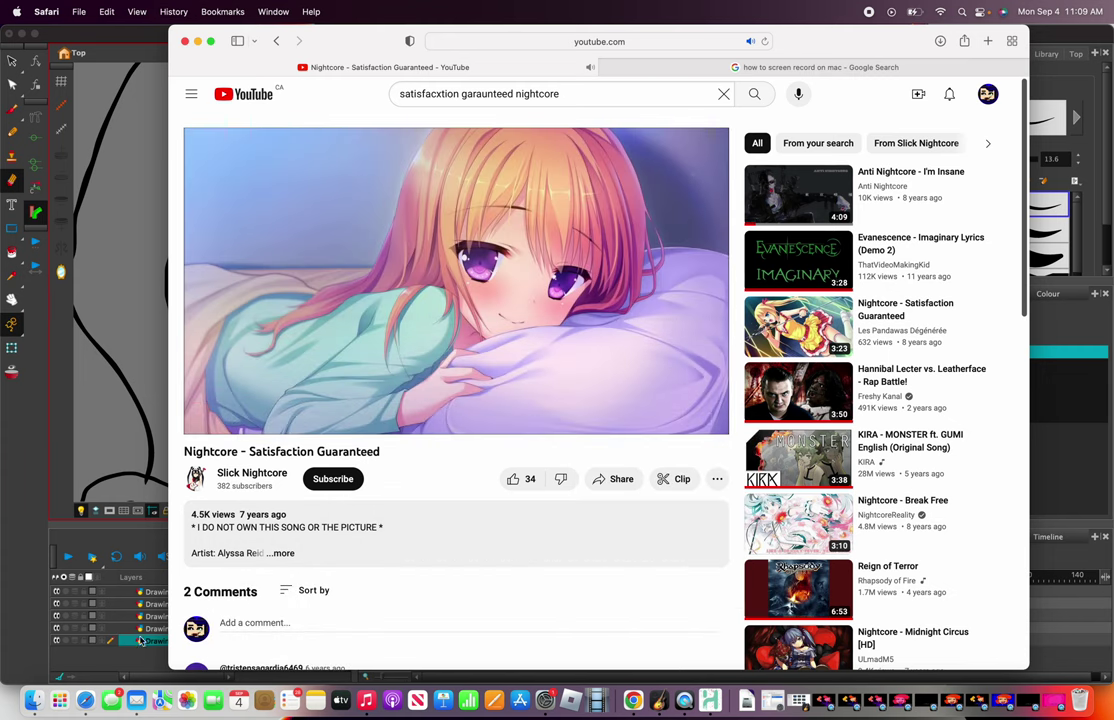
# - Return to Harmony and examine the whole head drawing and the separated eye at different magnifications
pyautogui.click(94, 526)
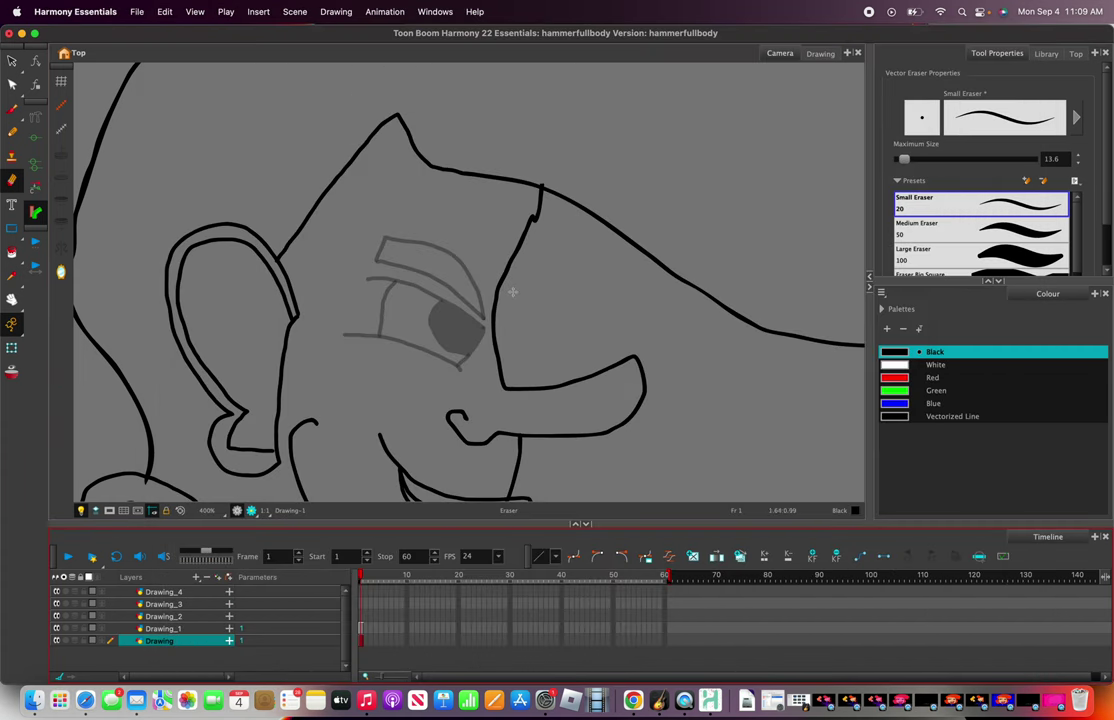
pyautogui.scroll(-4, 510, 293)
pyautogui.scroll(5, 422, 298)
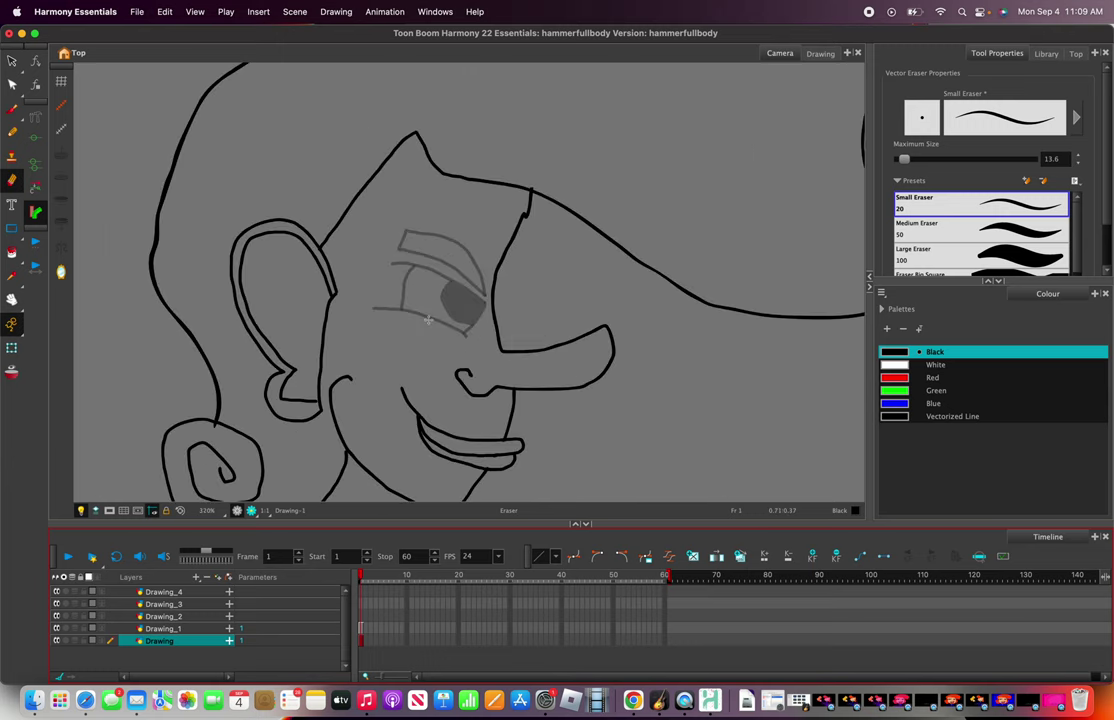
pyautogui.scroll(-3, 432, 318)
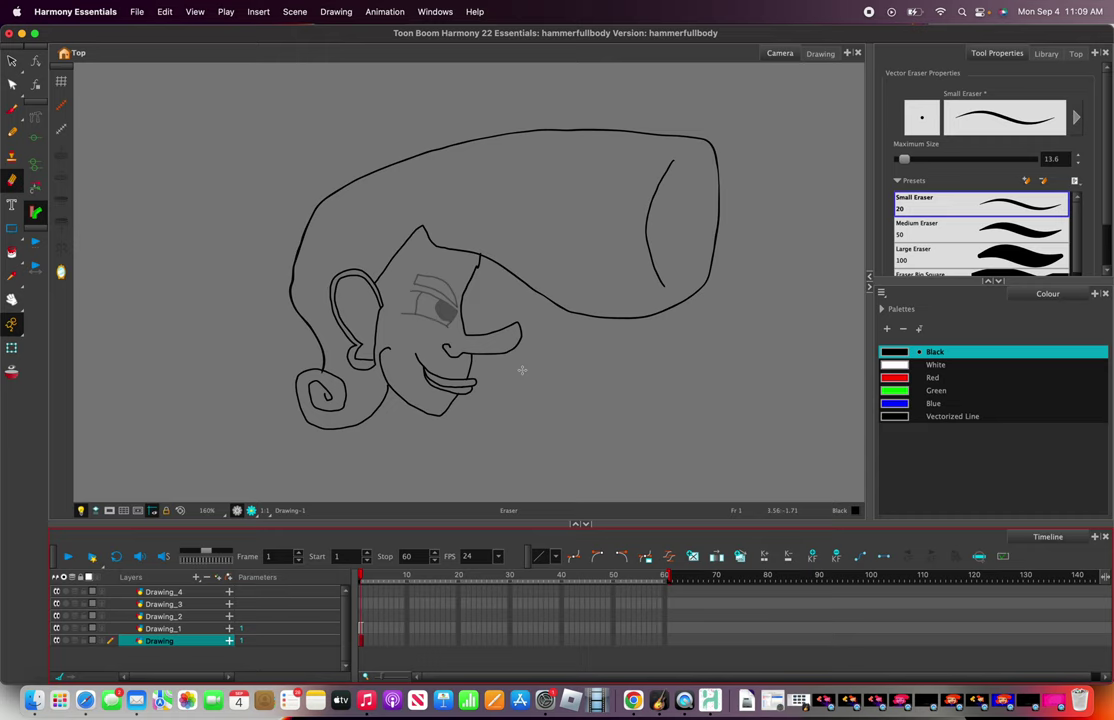
pyautogui.scroll(1, 521, 370)
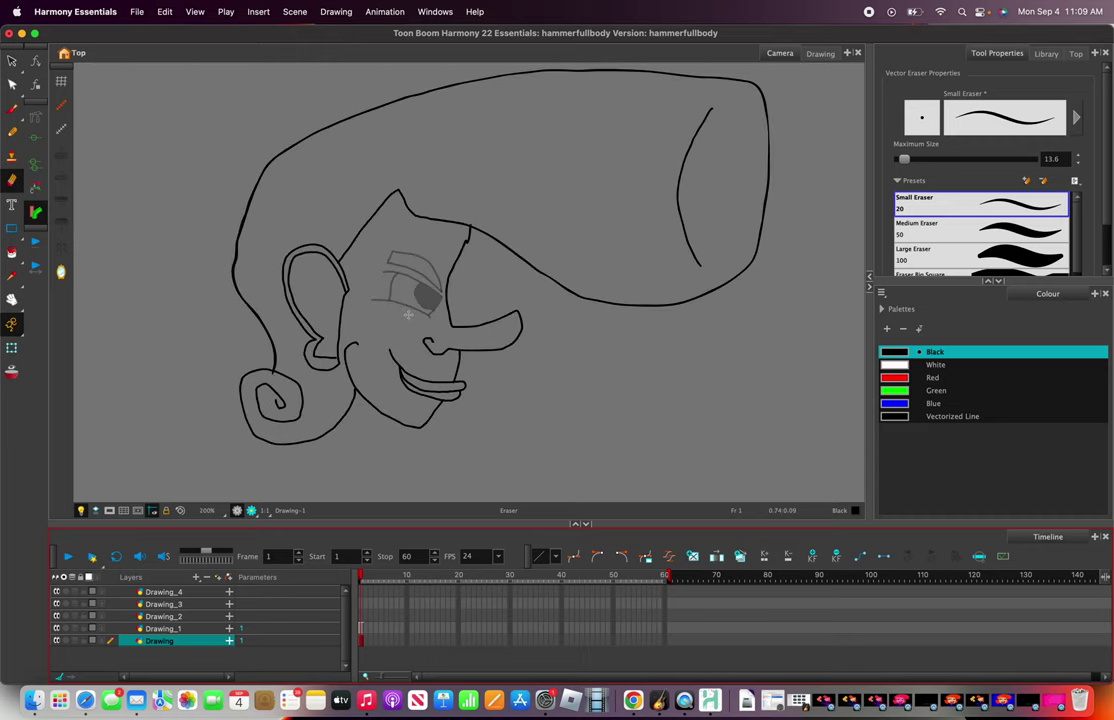
pyautogui.scroll(-1, 345, 284)
pyautogui.scroll(1, 280, 290)
pyautogui.scroll(-1, 245, 305)
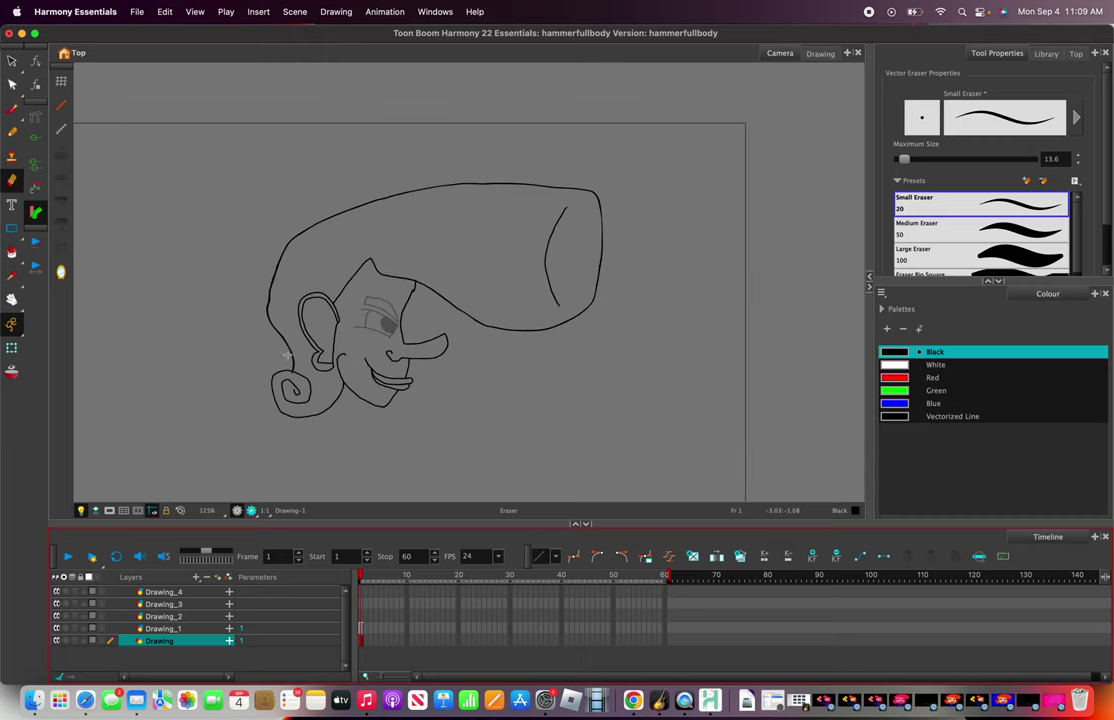
pyautogui.scroll(1, 250, 310)
pyautogui.scroll(1, 320, 350)
pyautogui.scroll(-2, 410, 244)
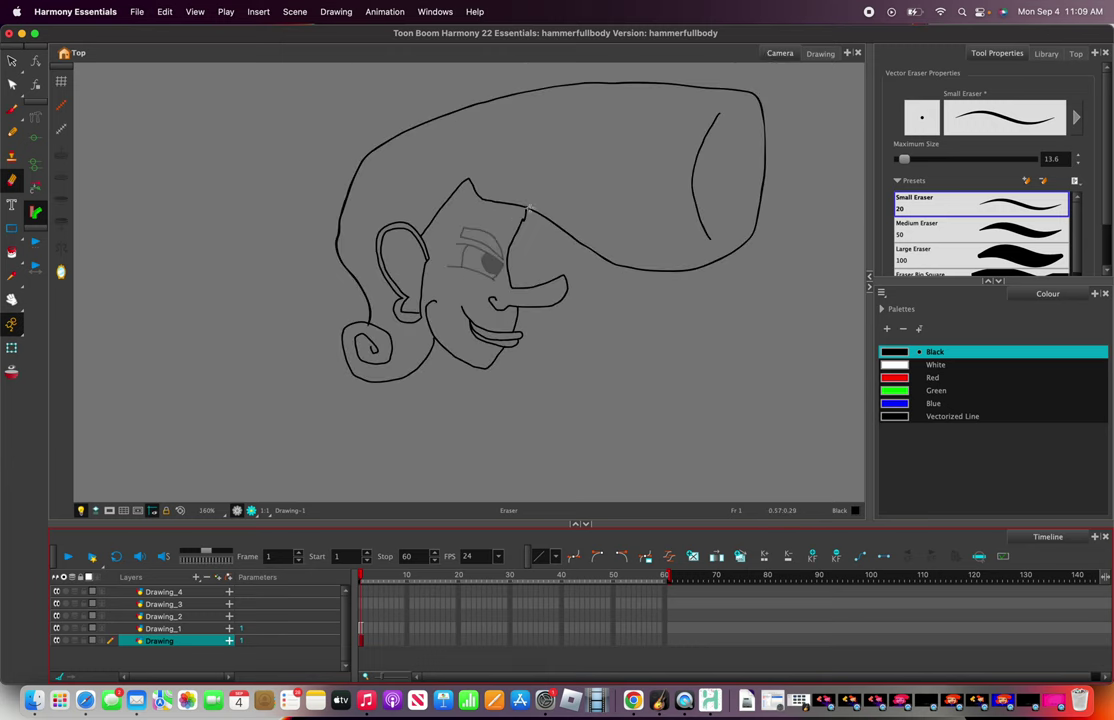
pyautogui.scroll(1, 410, 242)
pyautogui.scroll(1, 350, 280)
# - Draw two slanted neck lines below the jaw on the Drawing_2 layer with the size 5 Brush
pyautogui.click(136, 597)
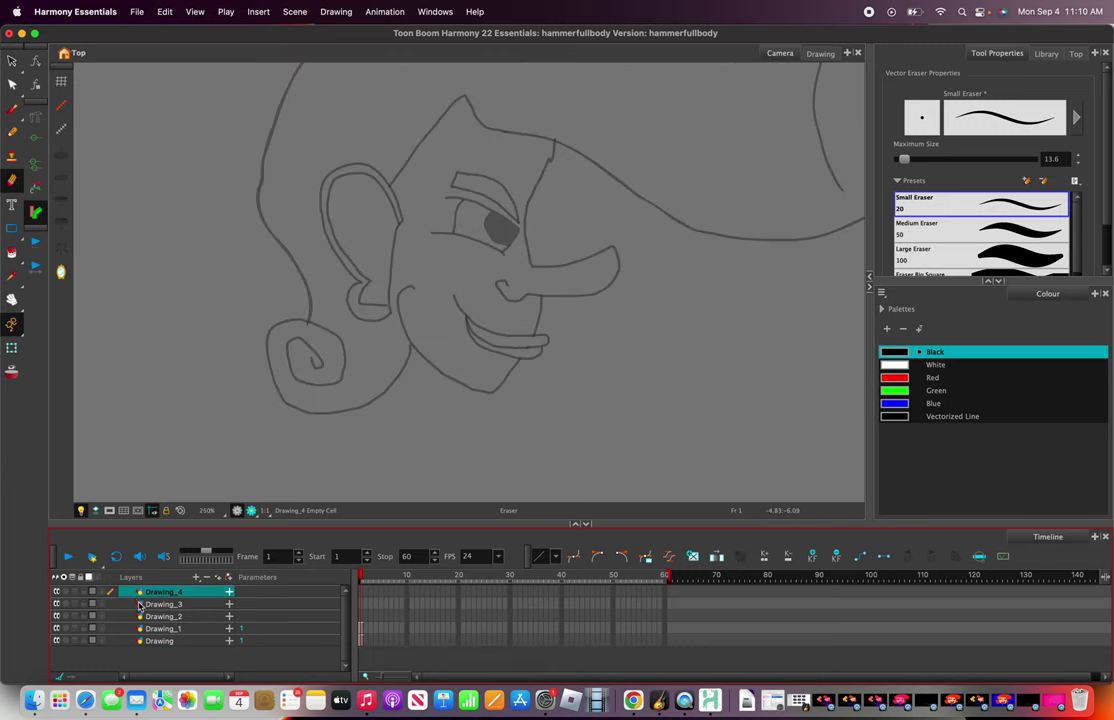
pyautogui.click(139, 604)
pyautogui.click(141, 616)
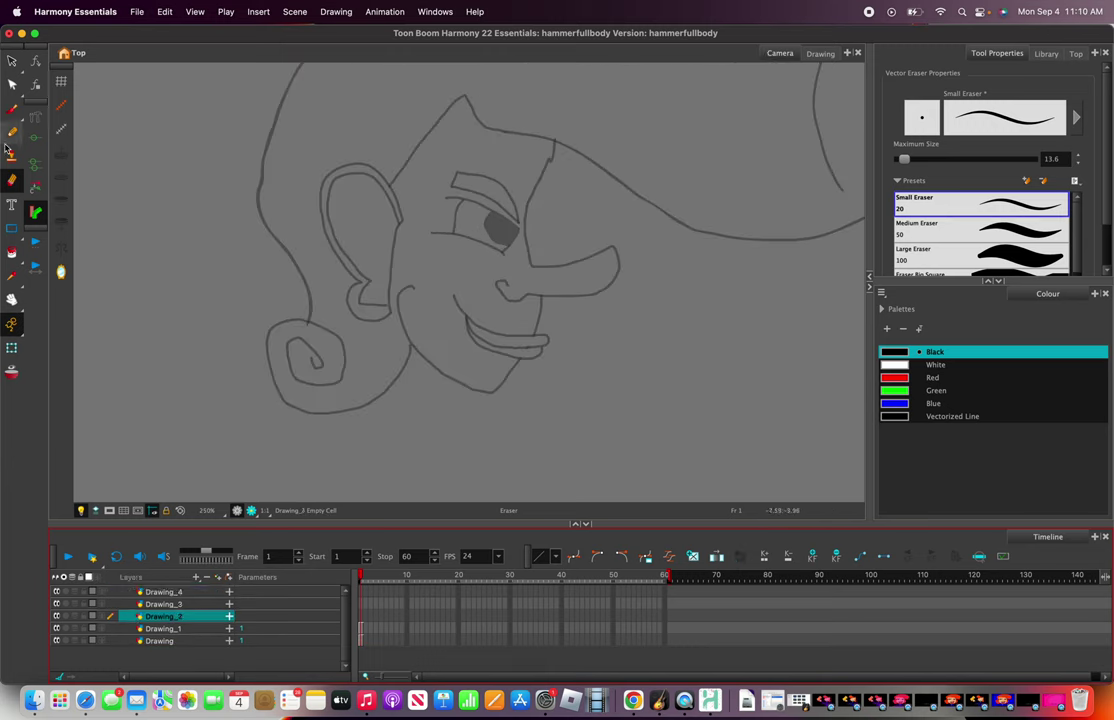
pyautogui.click(11, 108)
pyautogui.scroll(-3, 352, 392)
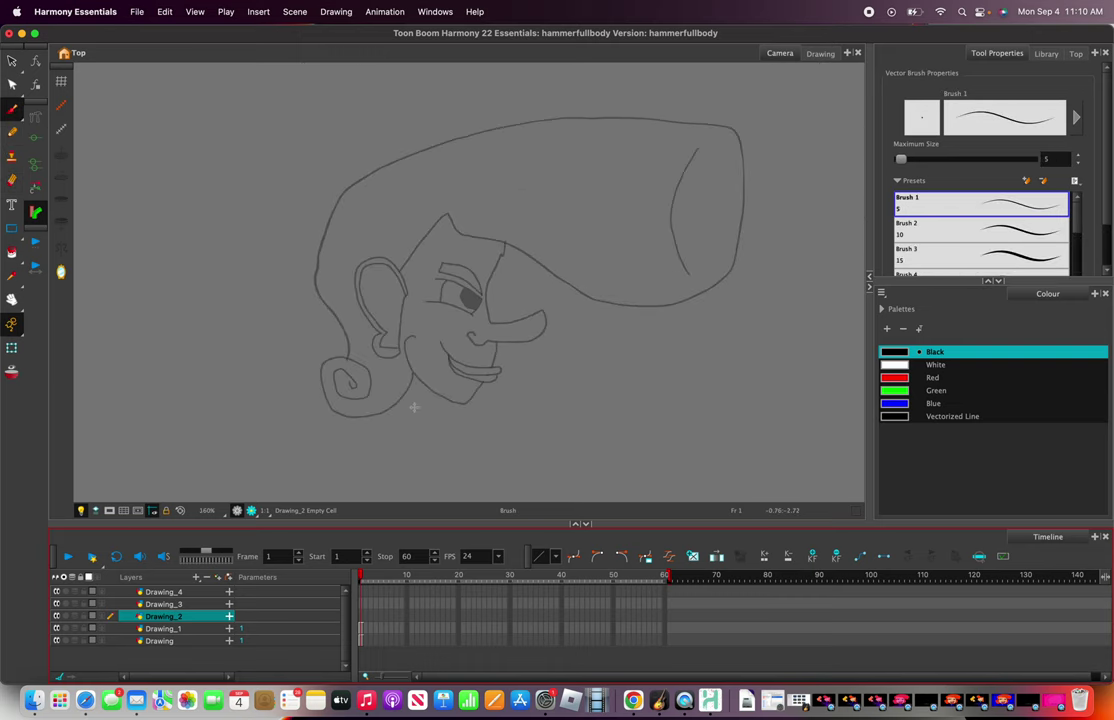
pyautogui.scroll(5, 411, 393)
pyautogui.moveTo(445, 250); pyautogui.dragTo(398, 443)
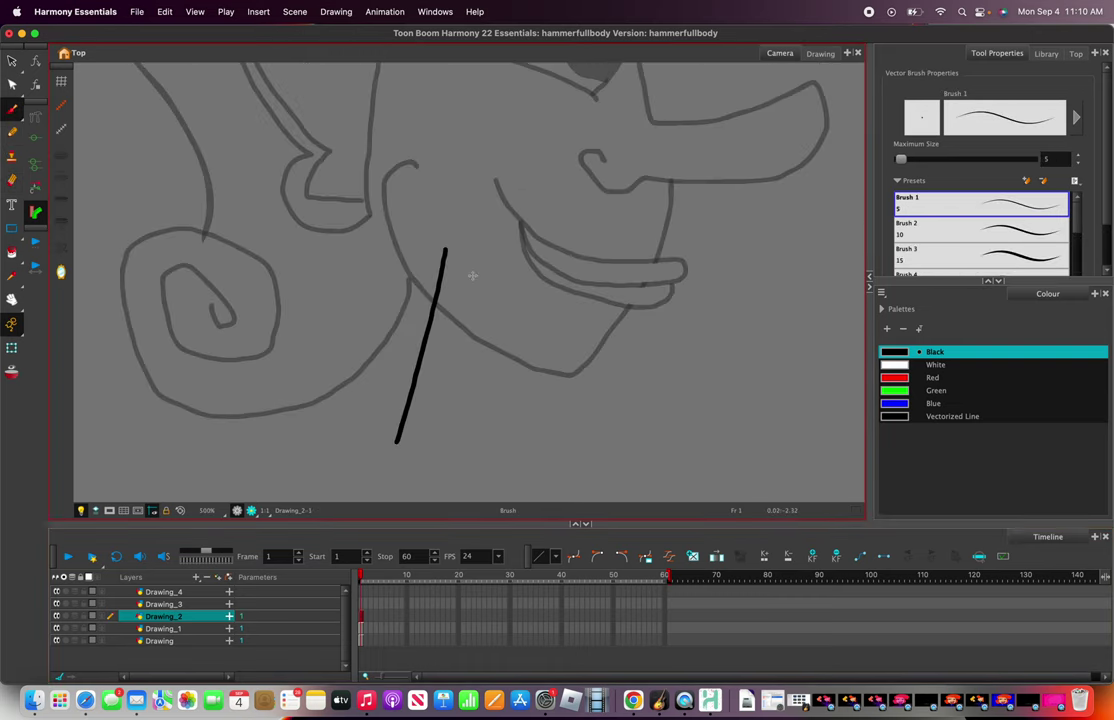
pyautogui.moveTo(470, 260); pyautogui.dragTo(423, 460)
# - Brush a curved collar line across the base of the neck, undoing the first stroke and redrawing it shorter
pyautogui.scroll(-8, 428, 430)
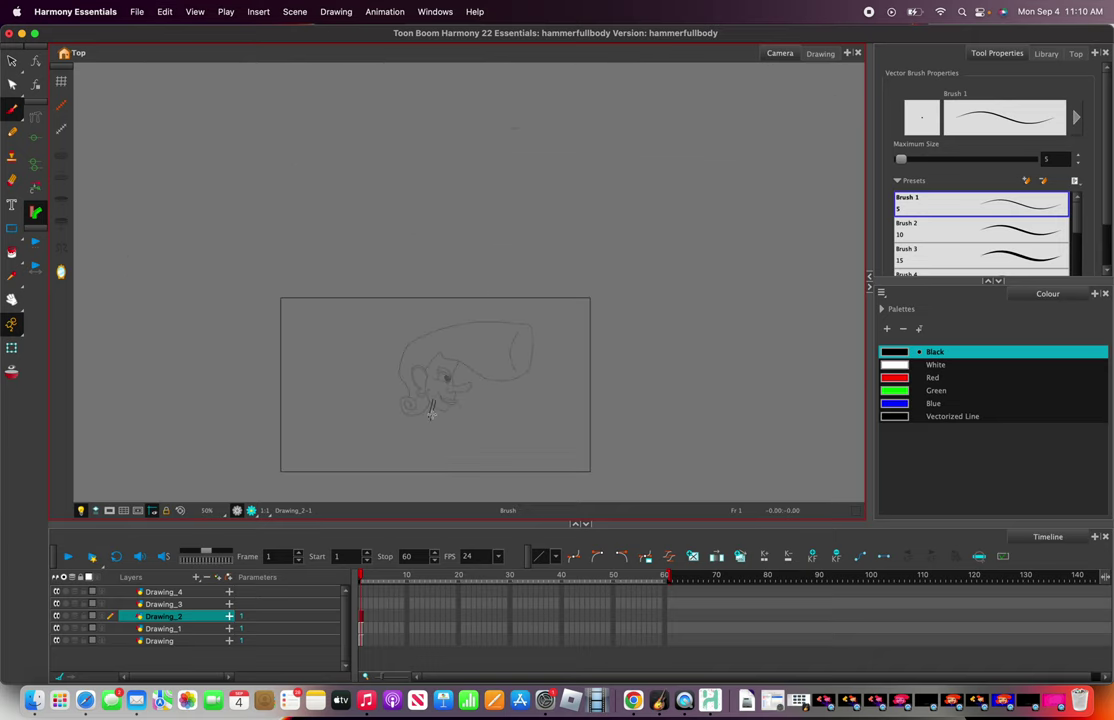
pyautogui.scroll(6, 431, 410)
pyautogui.scroll(-6, 330, 381)
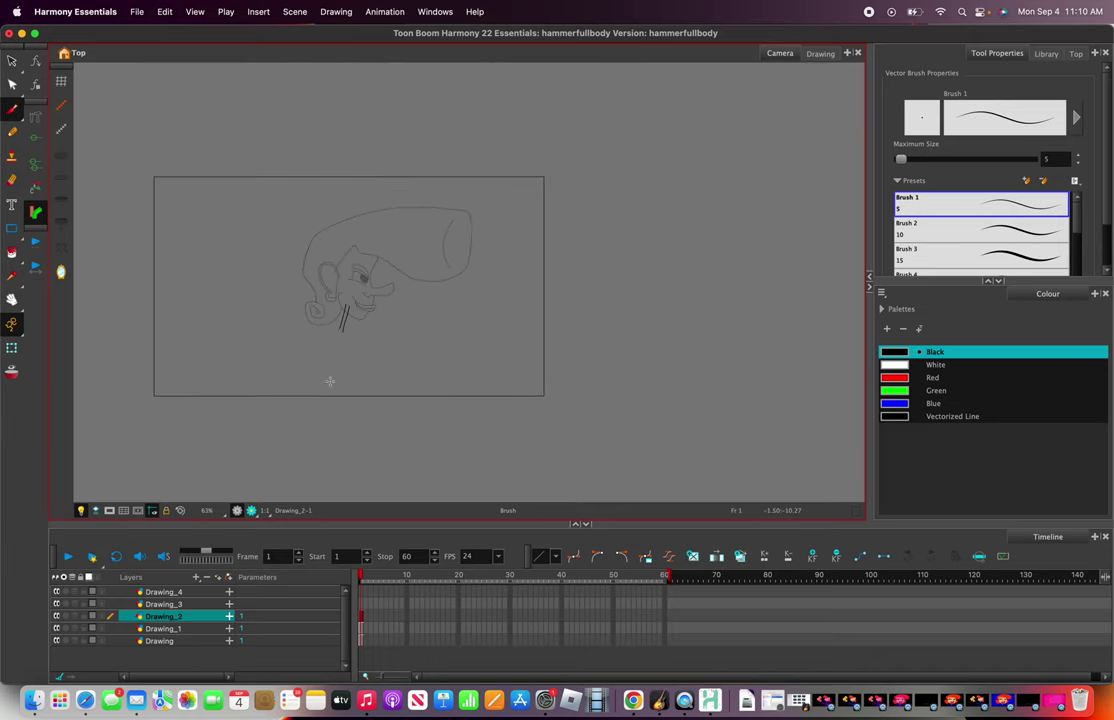
pyautogui.scroll(5, 330, 381)
pyautogui.moveTo(375, 224)
pyautogui.mouseDown()
pyautogui.moveTo(411, 260)
pyautogui.moveTo(456, 280)
pyautogui.mouseUp()
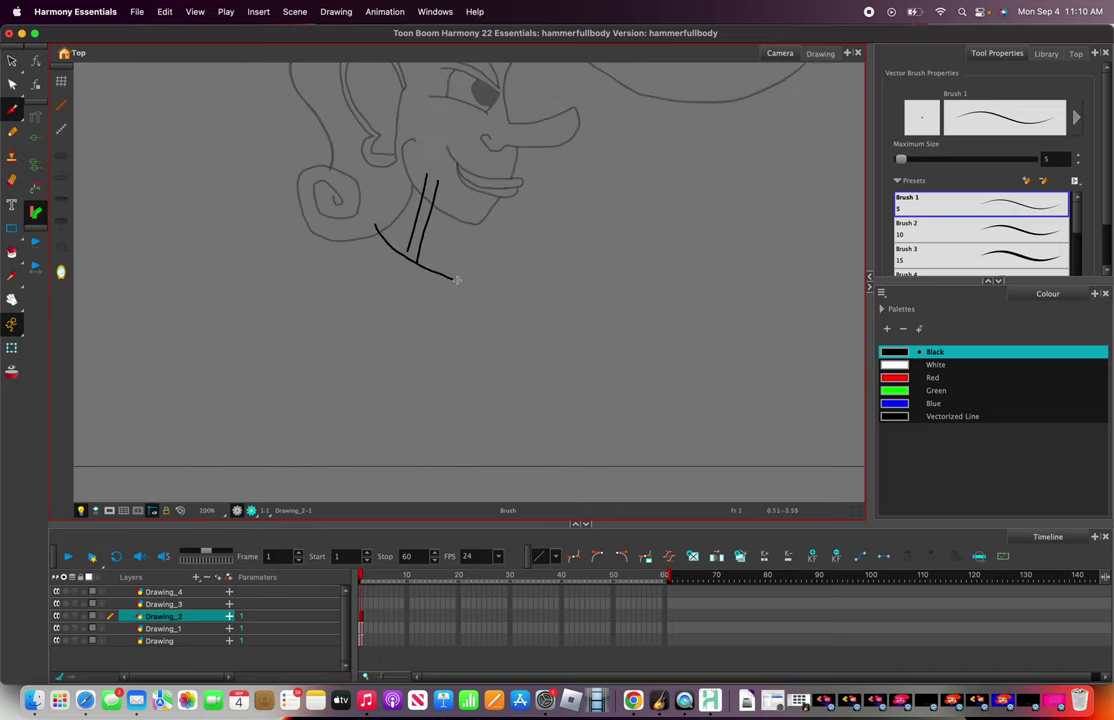
pyautogui.press('super+z')
pyautogui.moveTo(386, 228); pyautogui.dragTo(447, 274)
pyautogui.scroll(-5, 433, 353)
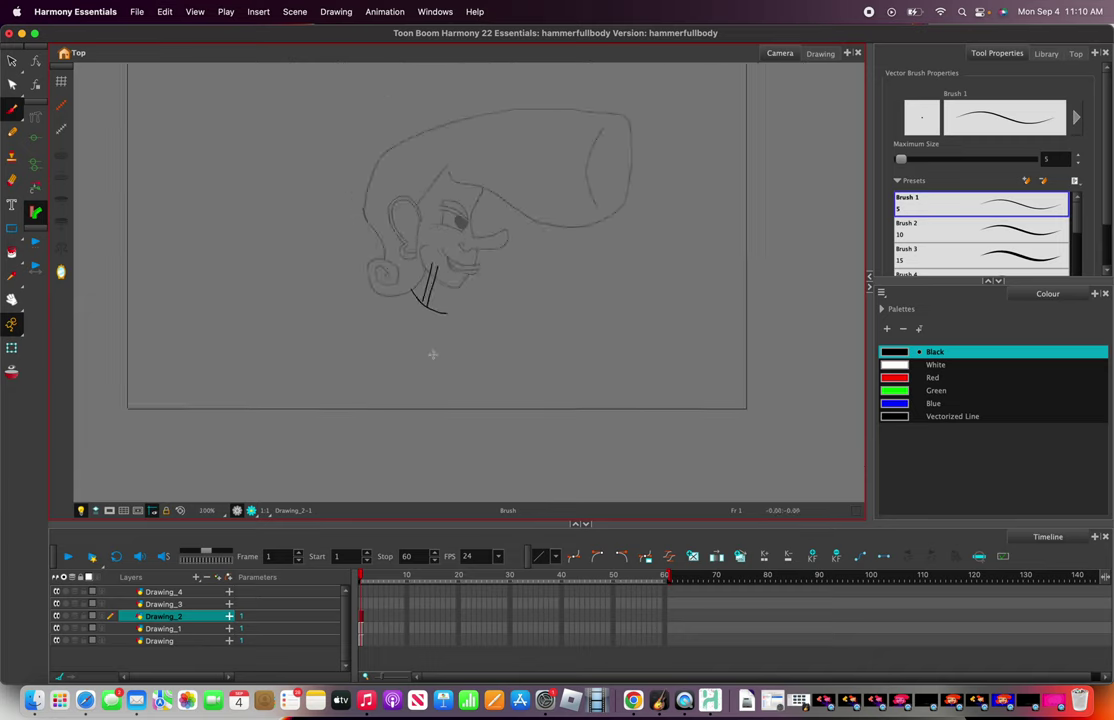
# - Draw the two long sides of the torso downward from the ends of the collar line, undoing one failed stroke
pyautogui.scroll(3, 398, 315)
pyautogui.moveTo(426, 293); pyautogui.dragTo(390, 445)
pyautogui.press('super+z')
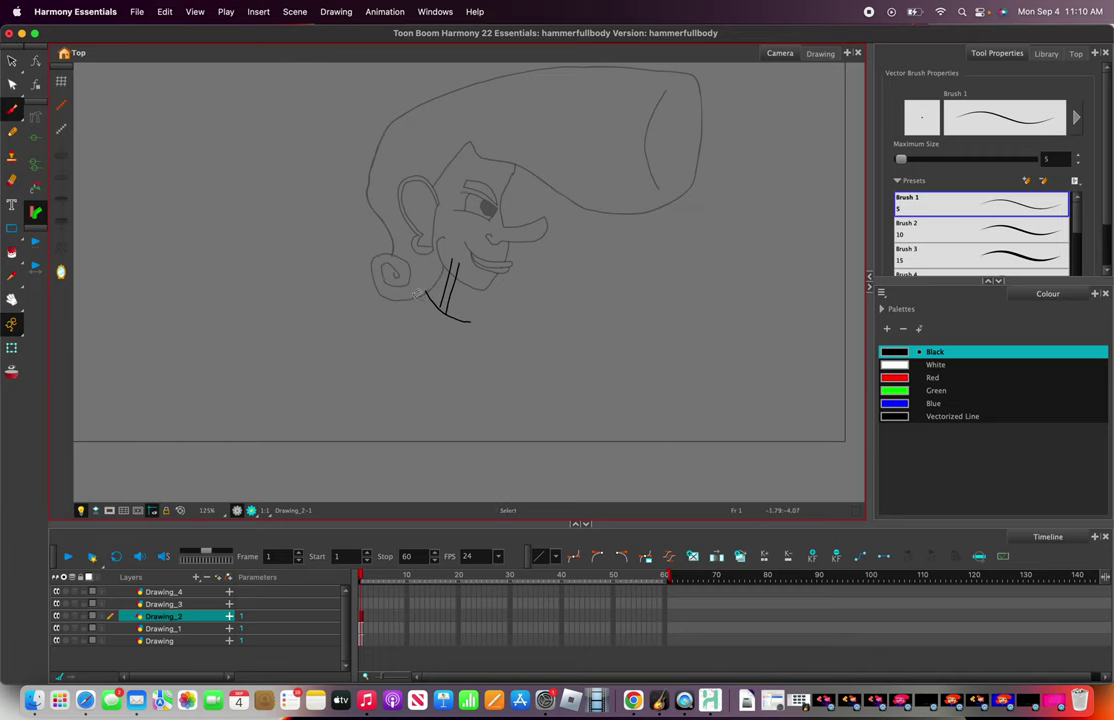
pyautogui.moveTo(425, 292); pyautogui.dragTo(406, 468)
pyautogui.moveTo(469, 319); pyautogui.dragTo(458, 472)
pyautogui.press('2')
pyautogui.press('2')
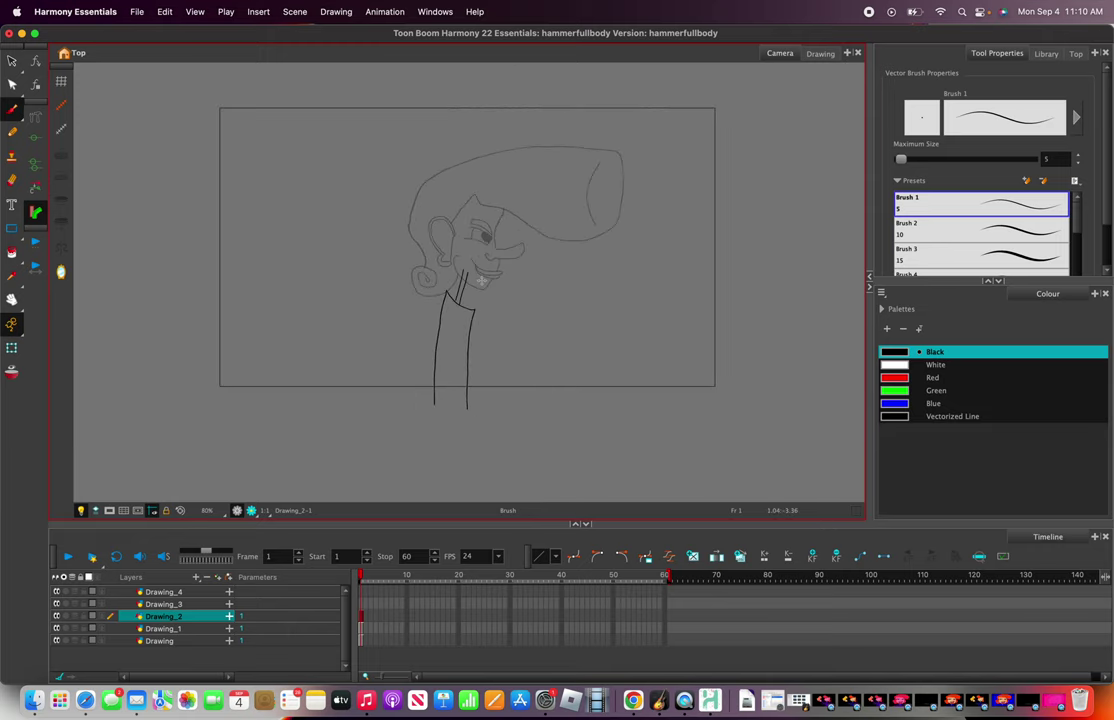
# - Extend the rear neck line with a short stroke so that it meets the collar line
pyautogui.scroll(5, 447, 296)
pyautogui.scroll(-2, 470, 310)
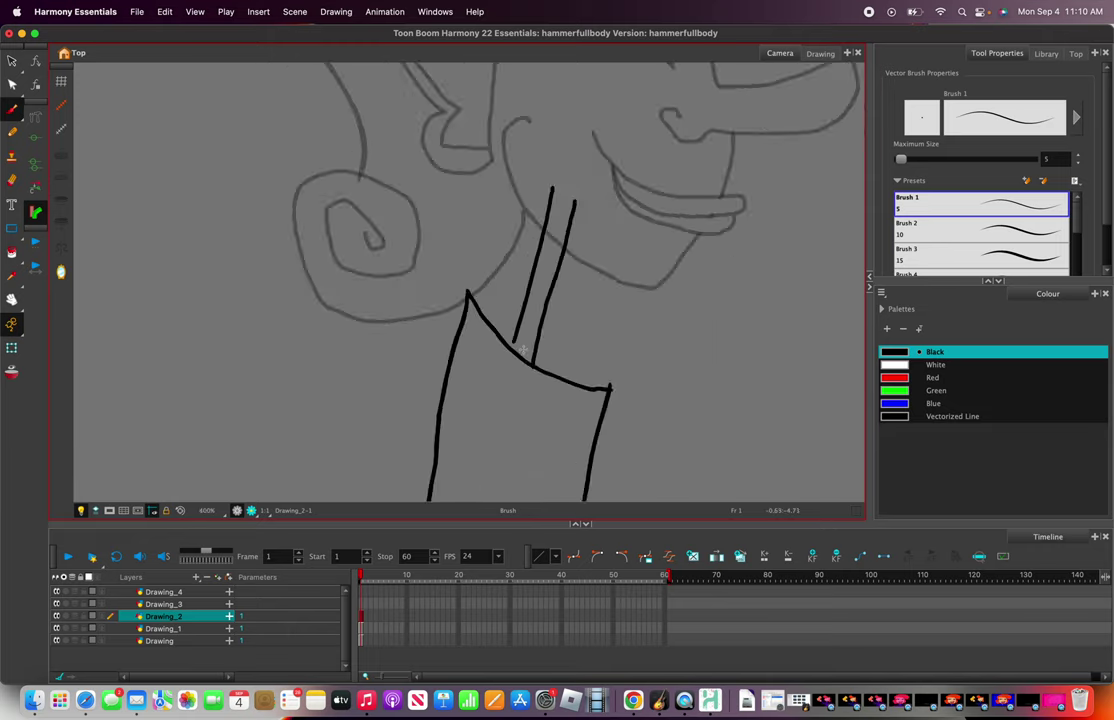
pyautogui.scroll(5, 498, 330)
pyautogui.moveTo(484, 318); pyautogui.dragTo(468, 350)
pyautogui.scroll(-6, 470, 345)
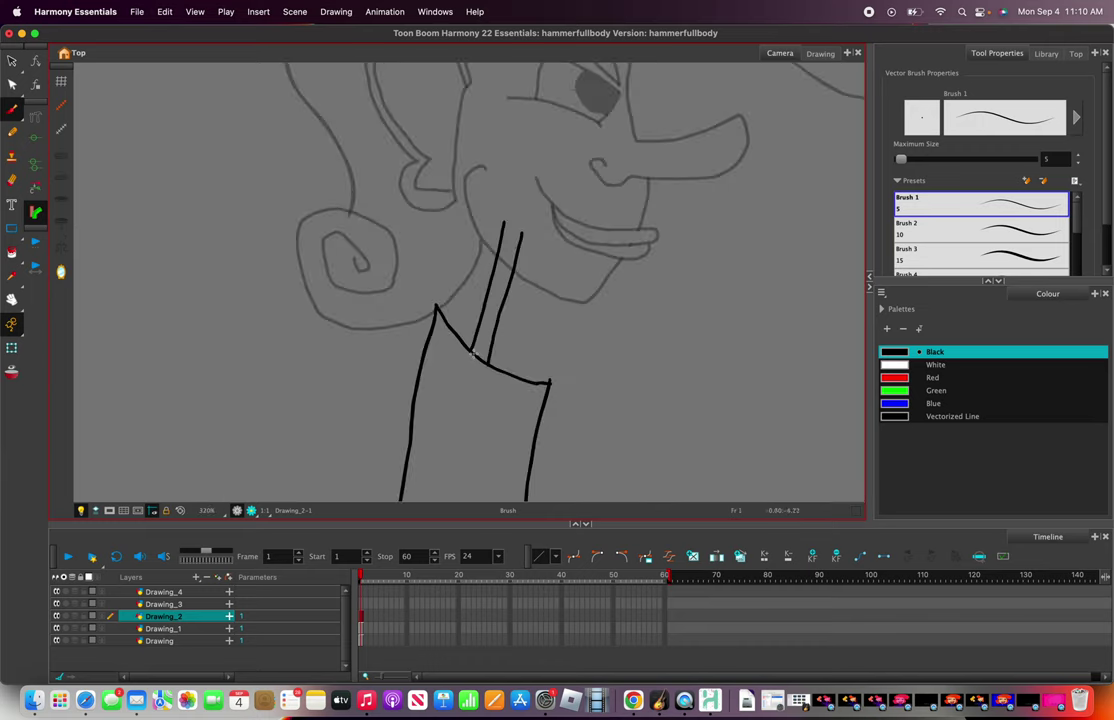
# - Draw a peaked upper collar edge across the neck, joining both ends of the curved collar line
pyautogui.scroll(3, 478, 320)
pyautogui.scroll(1, 482, 302)
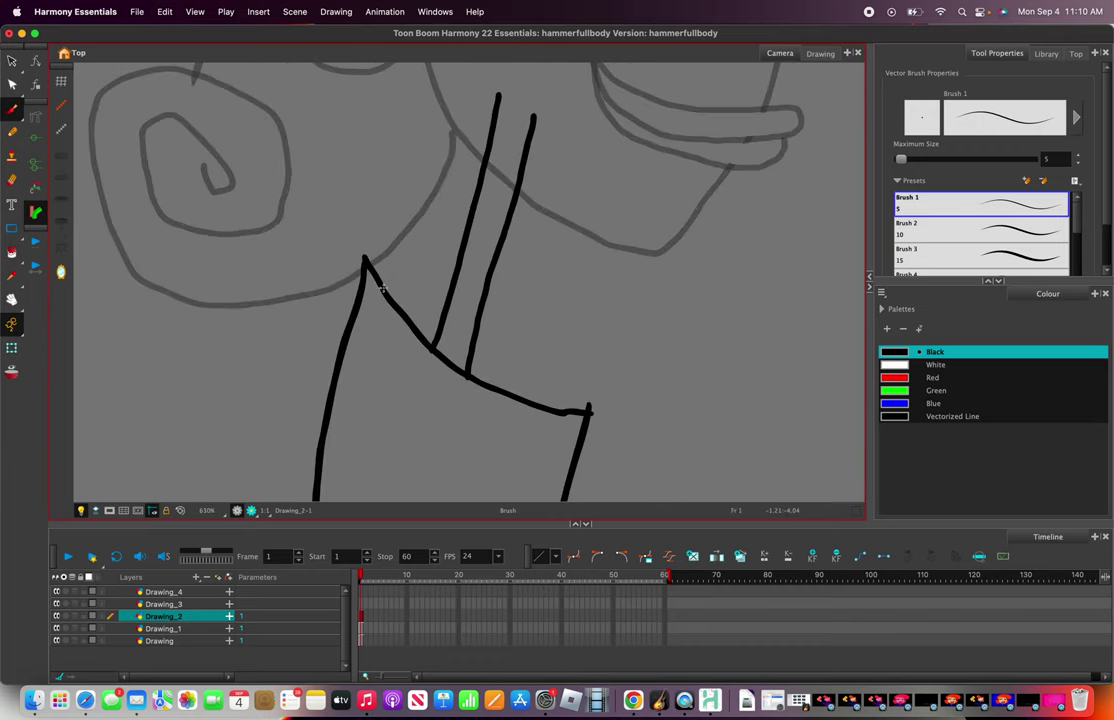
pyautogui.moveTo(382, 289)
pyautogui.mouseDown()
pyautogui.moveTo(412, 246)
pyautogui.moveTo(572, 410)
pyautogui.mouseUp()
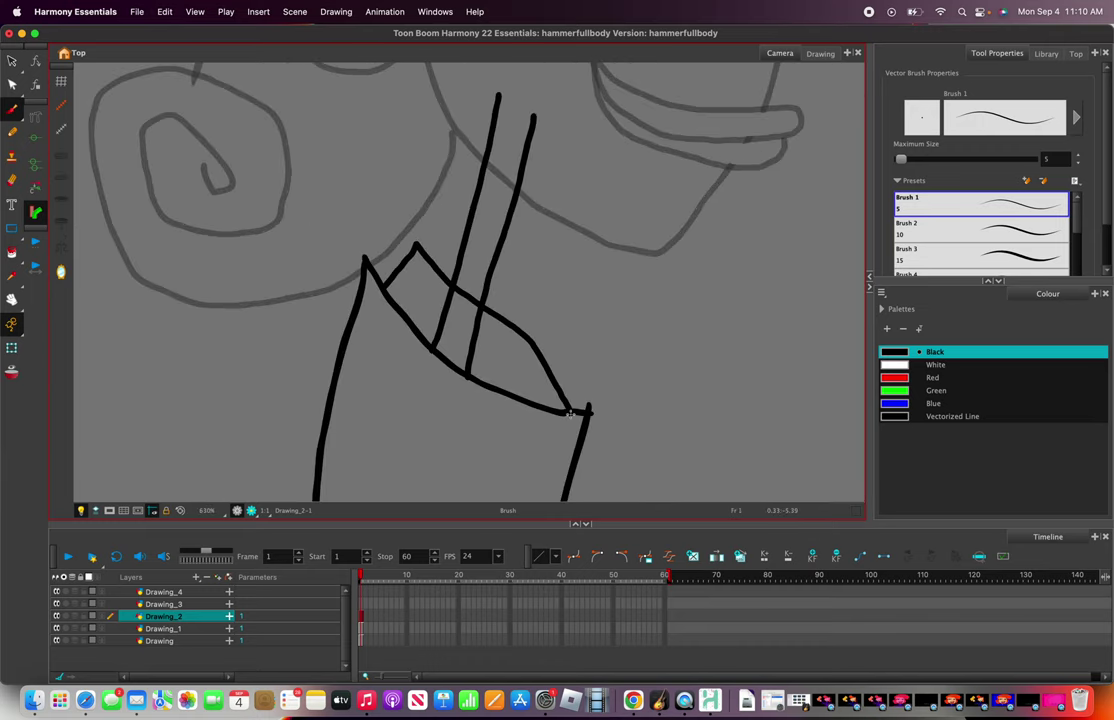
# - Erase the middle section of the lower collar line with the Small Eraser, keeping both of its ends
pyautogui.click(11, 180)
pyautogui.scroll(-2, 380, 225)
pyautogui.scroll(5, 379, 225)
pyautogui.moveTo(358, 224)
pyautogui.mouseDown()
pyautogui.moveTo(300, 153)
pyautogui.moveTo(293, 214)
pyautogui.moveTo(304, 238)
pyautogui.moveTo(372, 294)
pyautogui.moveTo(339, 236)
pyautogui.moveTo(383, 272)
pyautogui.moveTo(368, 198)
pyautogui.moveTo(317, 188)
pyautogui.moveTo(271, 226)
pyautogui.moveTo(380, 320)
pyautogui.moveTo(298, 274)
pyautogui.moveTo(273, 223)
pyautogui.mouseUp()
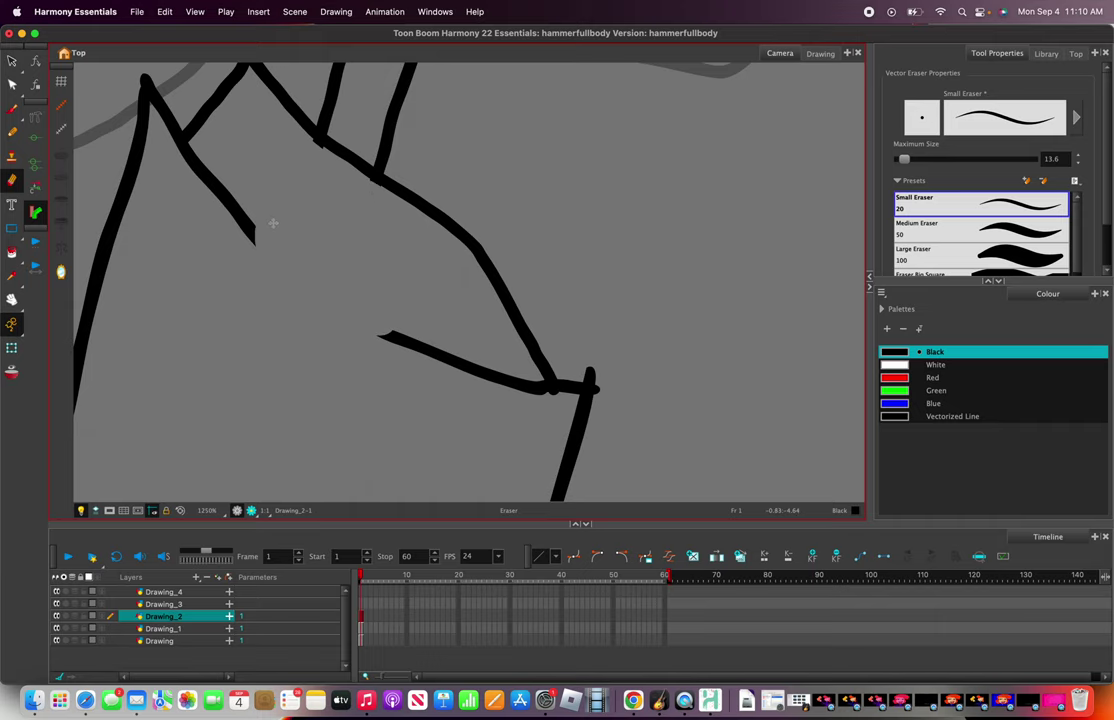
pyautogui.scroll(-10, 405, 315)
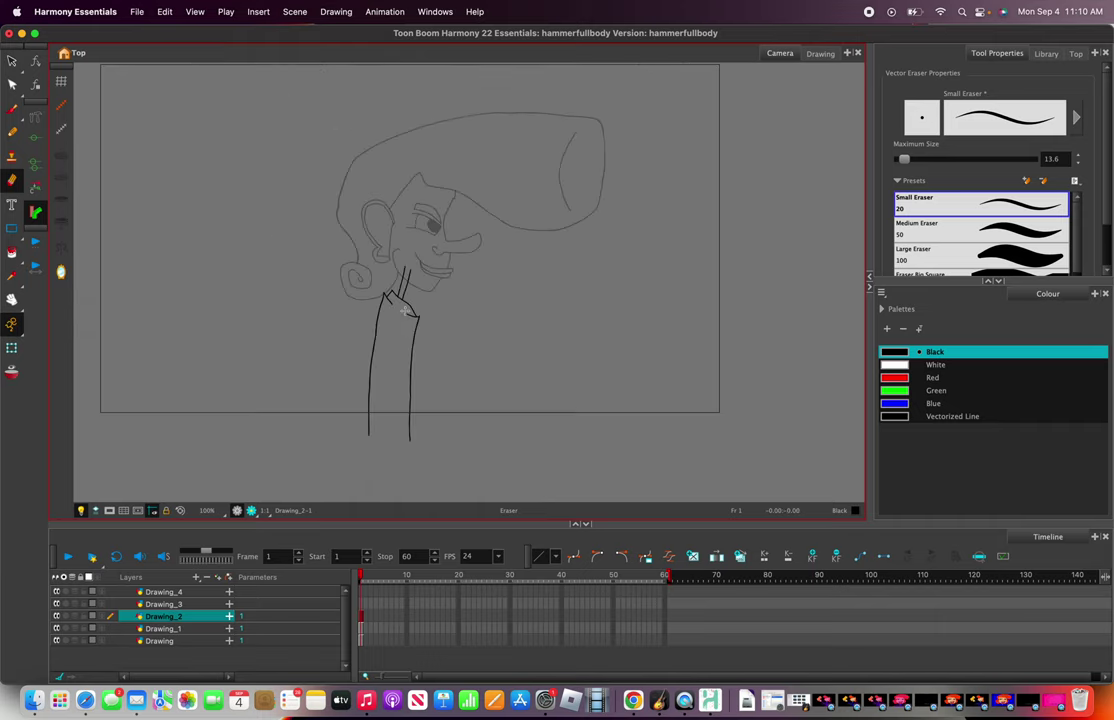
# - Draw a bent sleeve reaching forward from the shoulder on the Drawing_3 layer with the size 5 Brush, undoing the first attempt
pyautogui.scroll(3, 416, 407)
pyautogui.click(12, 107)
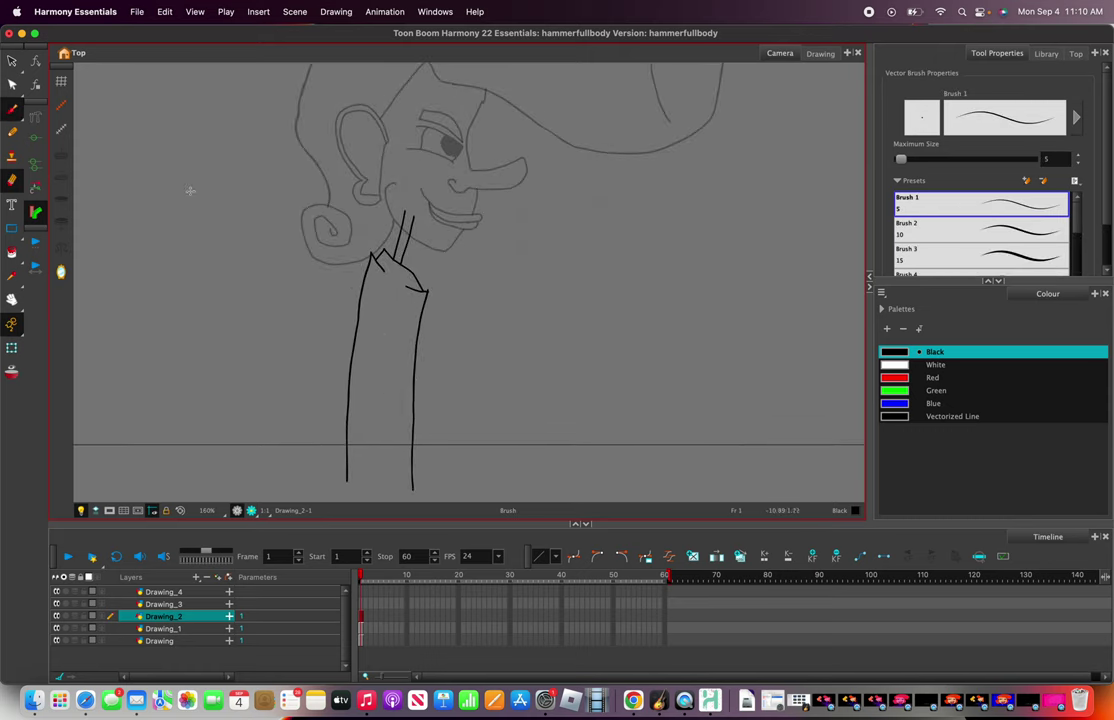
pyautogui.scroll(1, 338, 313)
pyautogui.scroll(3, 465, 311)
pyautogui.scroll(-5, 453, 323)
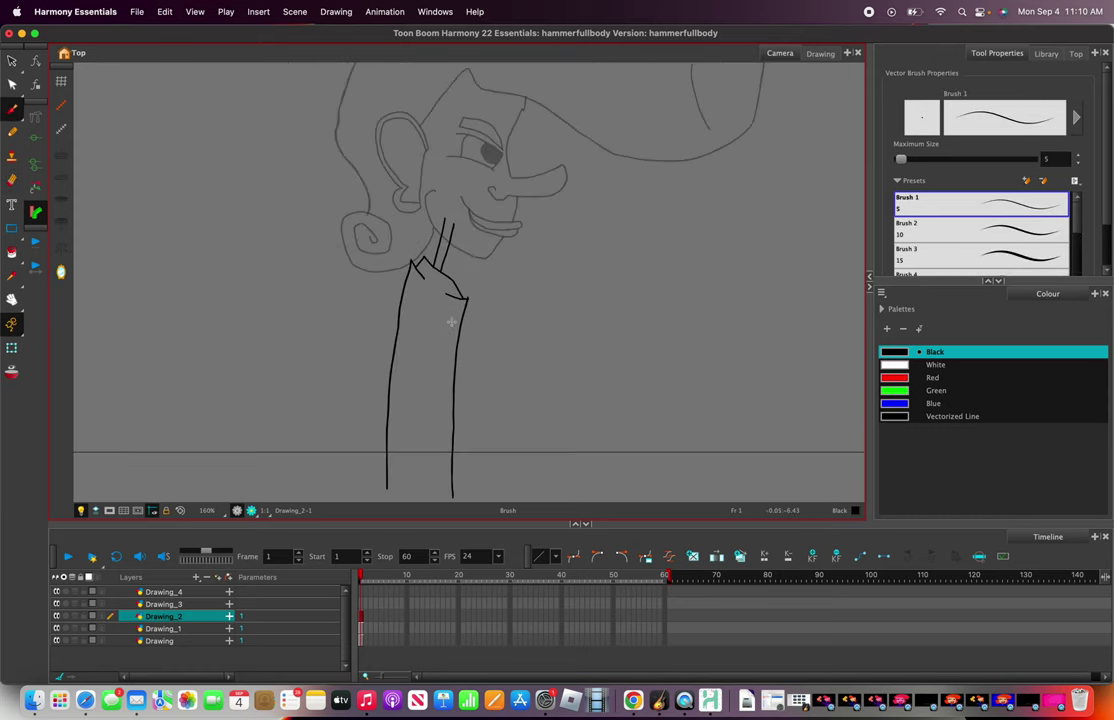
pyautogui.scroll(4, 466, 324)
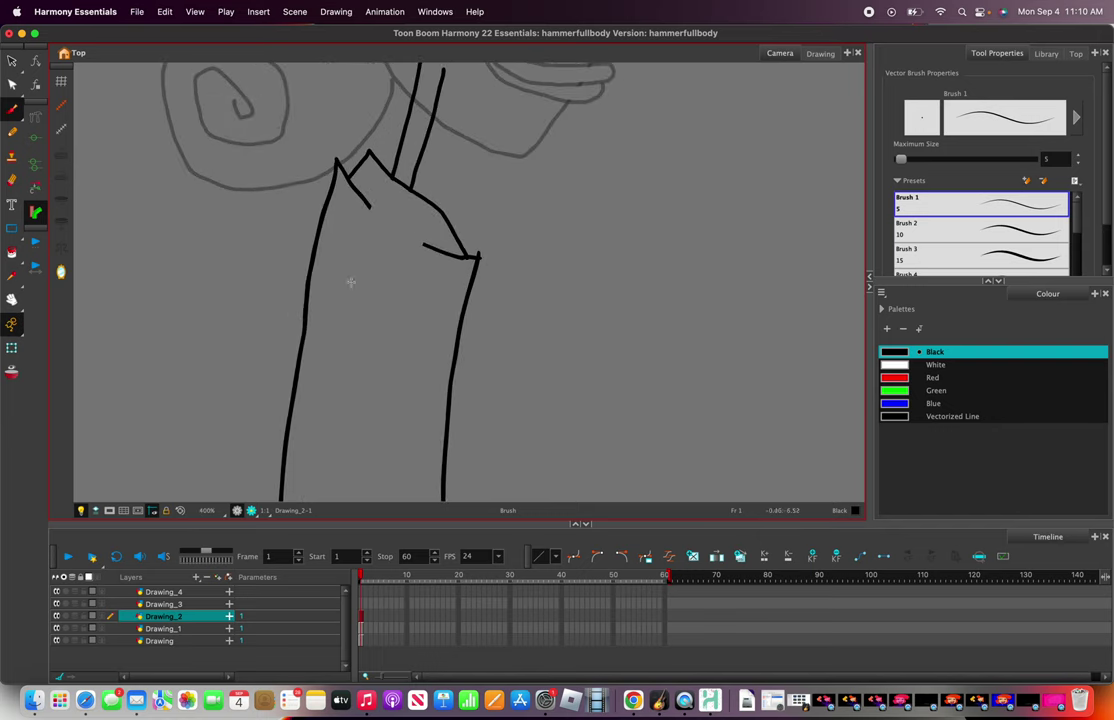
pyautogui.scroll(-5, 392, 332)
pyautogui.scroll(2, 432, 240)
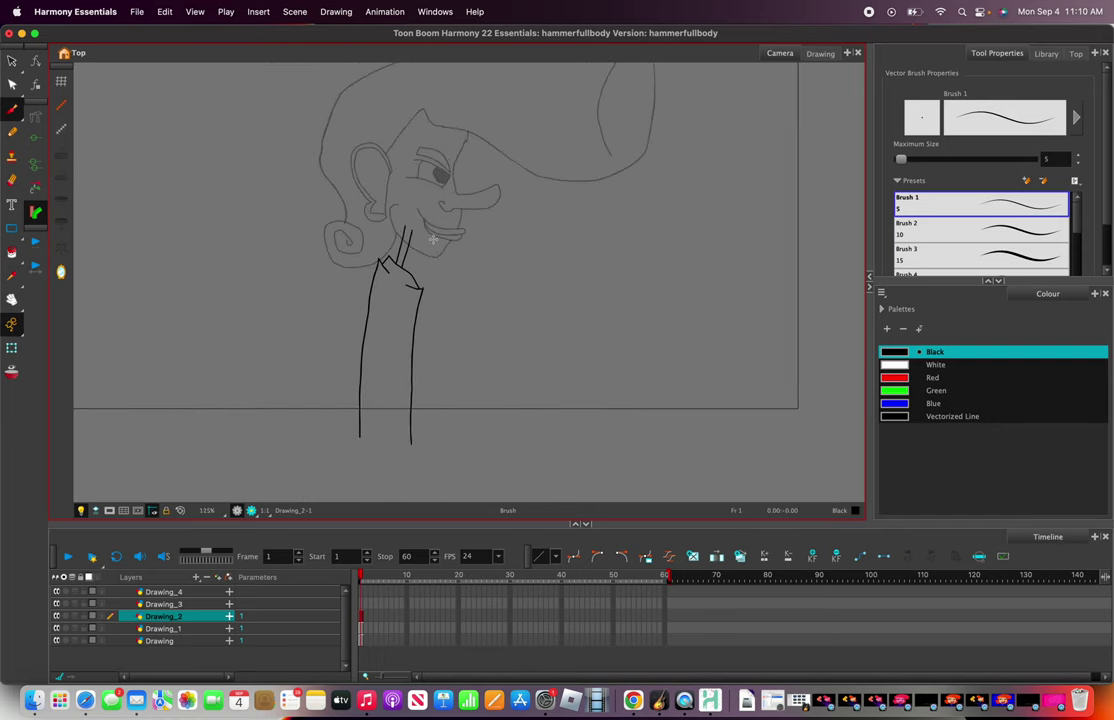
pyautogui.click(165, 603)
pyautogui.scroll(2, 375, 290)
pyautogui.moveTo(421, 317)
pyautogui.mouseDown()
pyautogui.moveTo(395, 289)
pyautogui.moveTo(416, 365)
pyautogui.moveTo(567, 432)
pyautogui.moveTo(700, 365)
pyautogui.mouseUp()
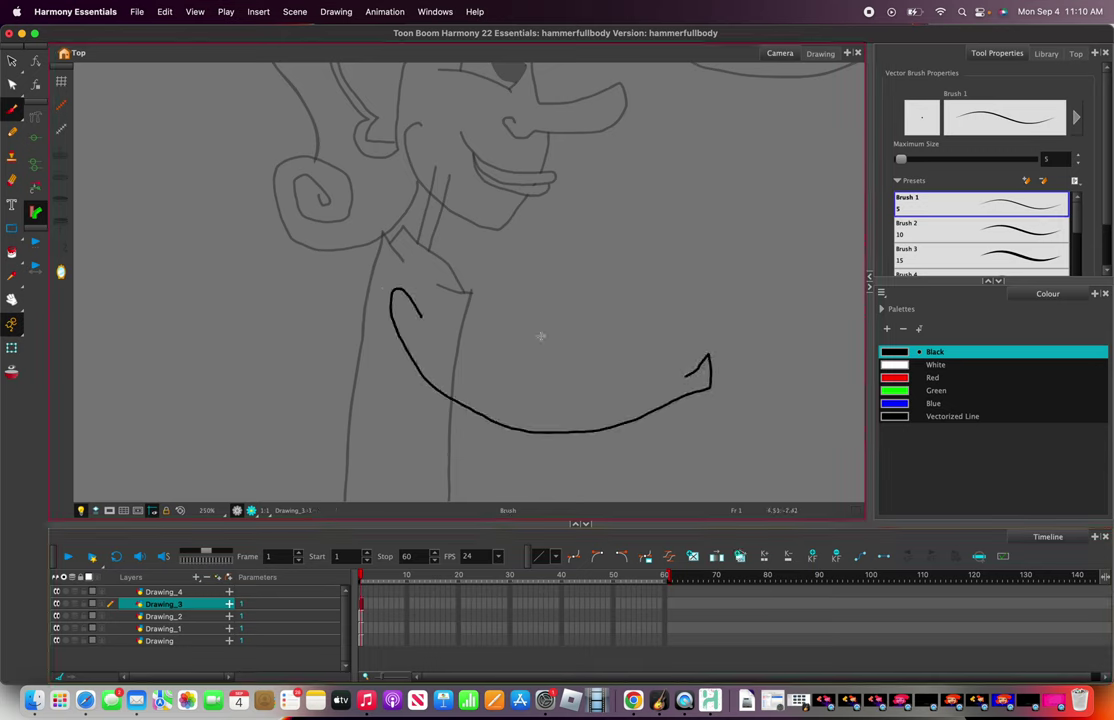
pyautogui.press('super+z')
pyautogui.moveTo(458, 376)
pyautogui.mouseDown()
pyautogui.moveTo(487, 400)
pyautogui.moveTo(673, 343)
pyautogui.moveTo(652, 306)
pyautogui.moveTo(487, 372)
pyautogui.moveTo(385, 280)
pyautogui.mouseUp()
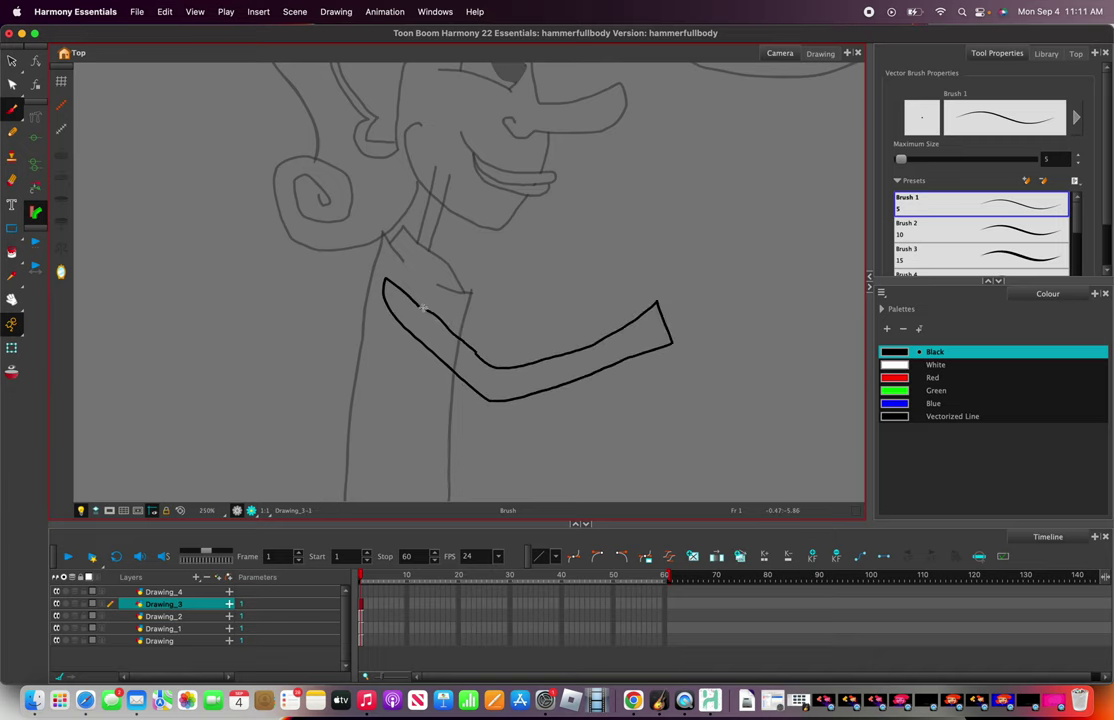
# - Draw two short wrist lines extending from the sleeve cuff, undoing the first pair and redrawing them closer together
pyautogui.scroll(-5, 367, 267)
pyautogui.scroll(5, 520, 298)
pyautogui.scroll(4, 460, 305)
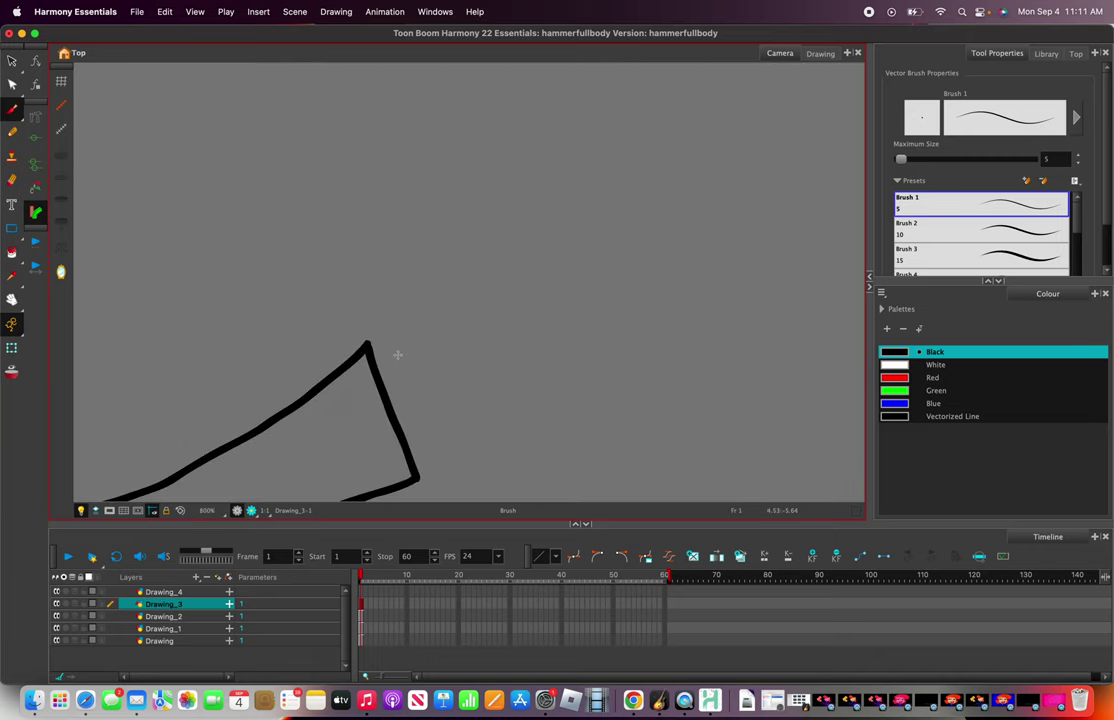
pyautogui.moveTo(380, 384); pyautogui.dragTo(486, 357)
pyautogui.moveTo(392, 410); pyautogui.dragTo(537, 385)
pyautogui.press('super+z')
pyautogui.press('super+z')
pyautogui.moveTo(385, 393); pyautogui.dragTo(472, 349)
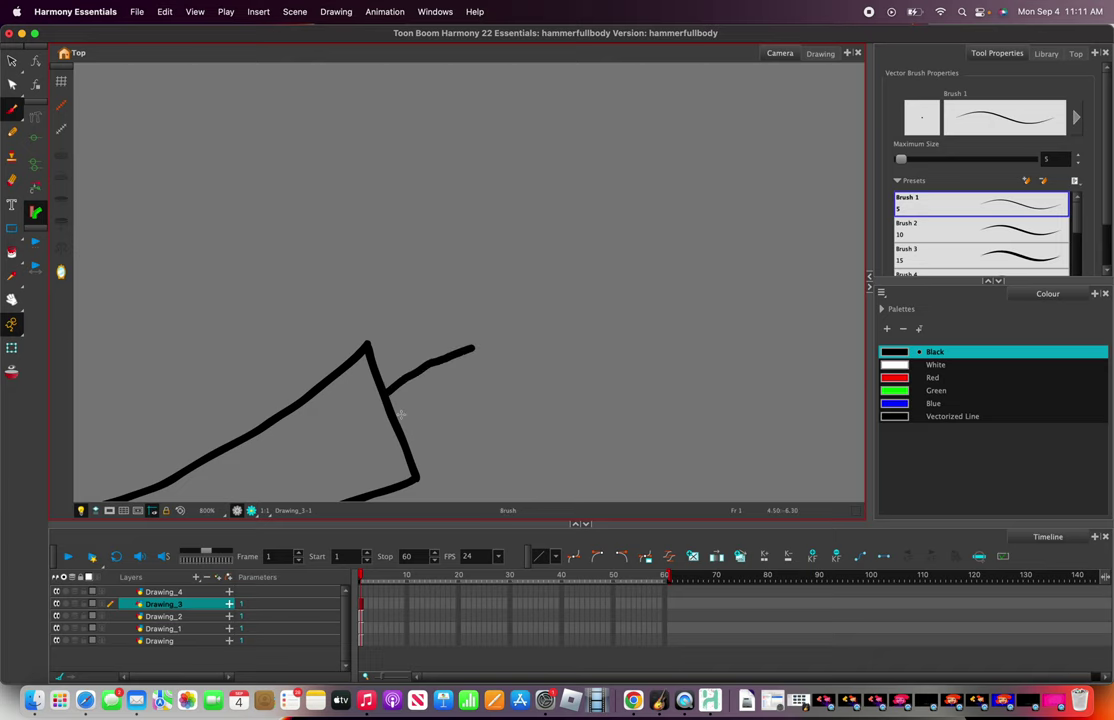
pyautogui.moveTo(393, 403); pyautogui.dragTo(480, 378)
pyautogui.scroll(-7, 499, 338)
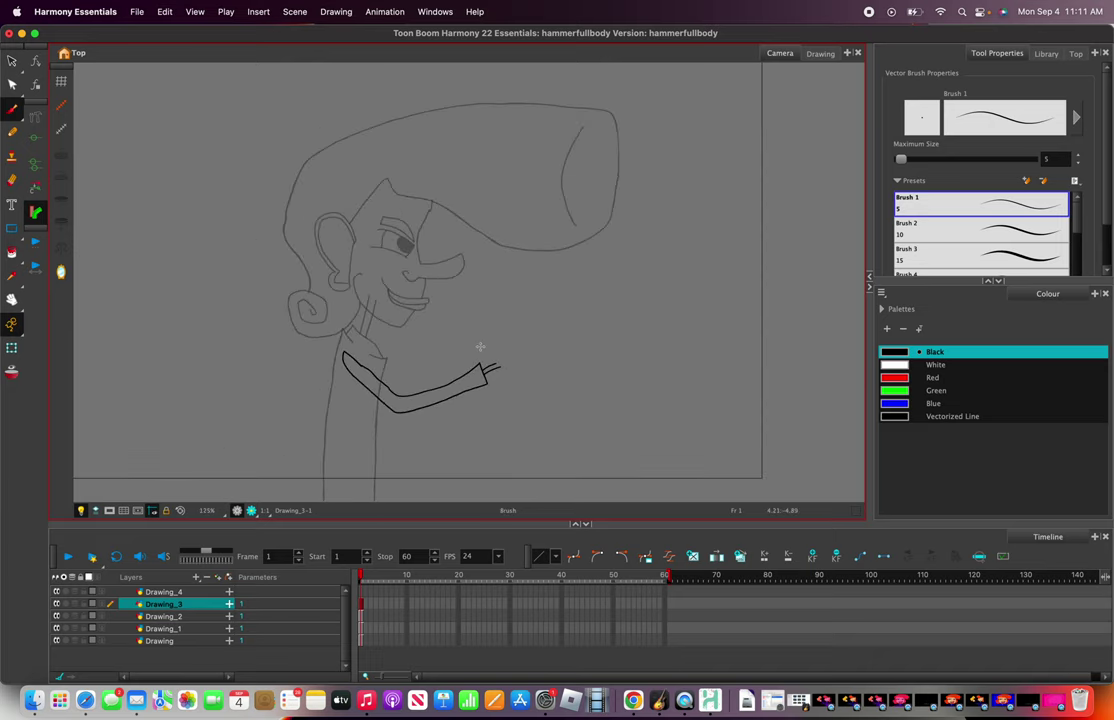
# - Draw a closed fist at the end of the wrist lines, with a short finger crease inside it
pyautogui.scroll(6, 508, 366)
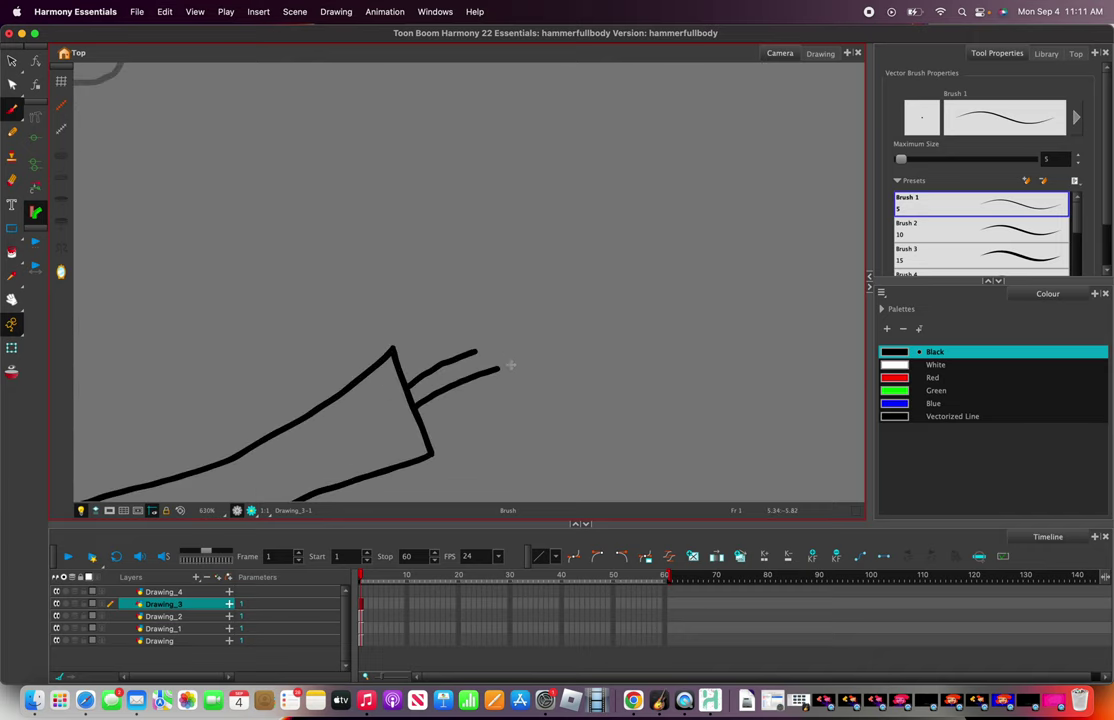
pyautogui.moveTo(494, 368)
pyautogui.mouseDown()
pyautogui.moveTo(604, 378)
pyautogui.moveTo(623, 312)
pyautogui.moveTo(585, 306)
pyautogui.moveTo(587, 266)
pyautogui.moveTo(541, 236)
pyautogui.moveTo(513, 248)
pyautogui.moveTo(474, 338)
pyautogui.mouseUp()
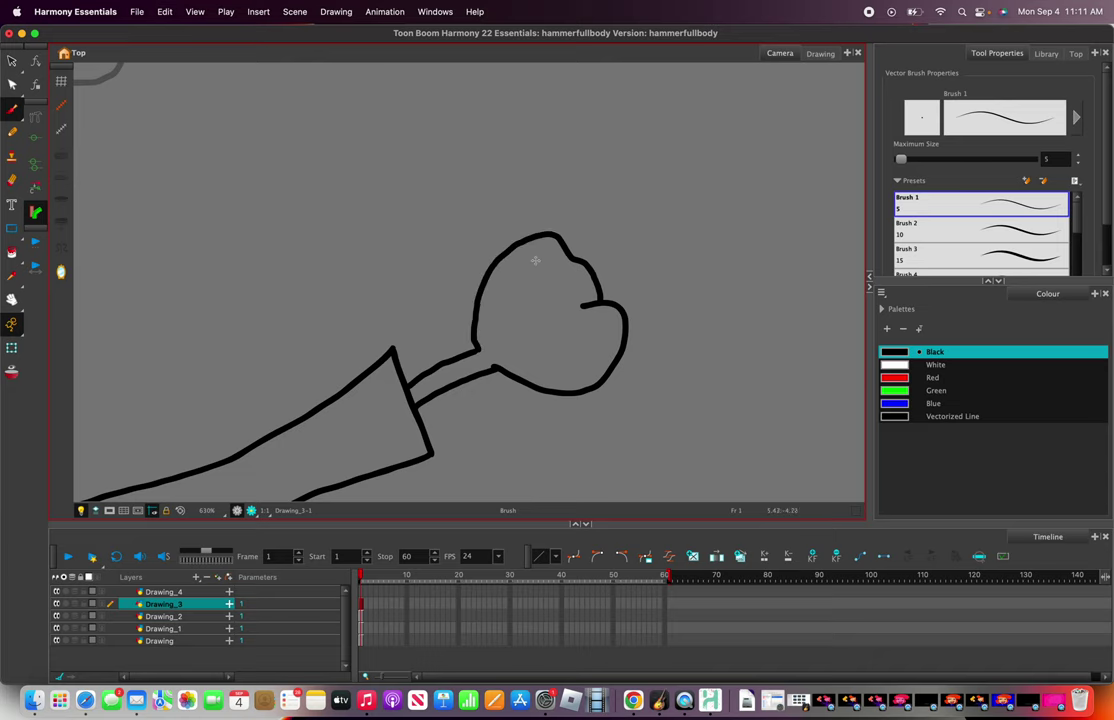
pyautogui.scroll(-6, 563, 297)
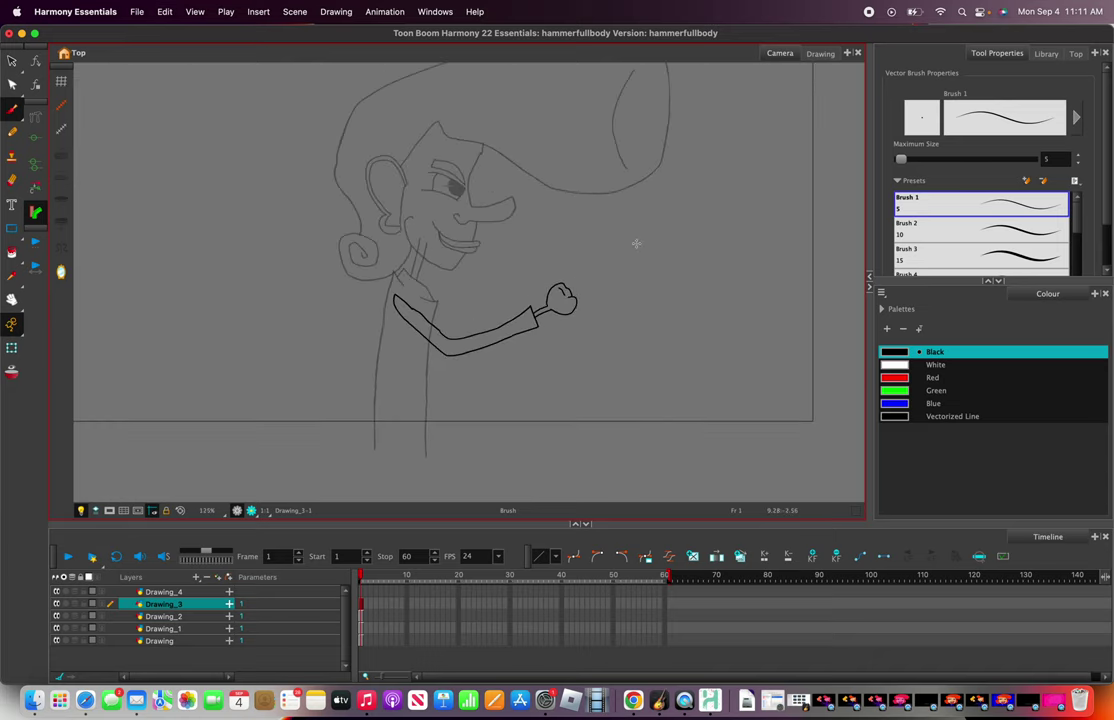
pyautogui.scroll(4, 490, 271)
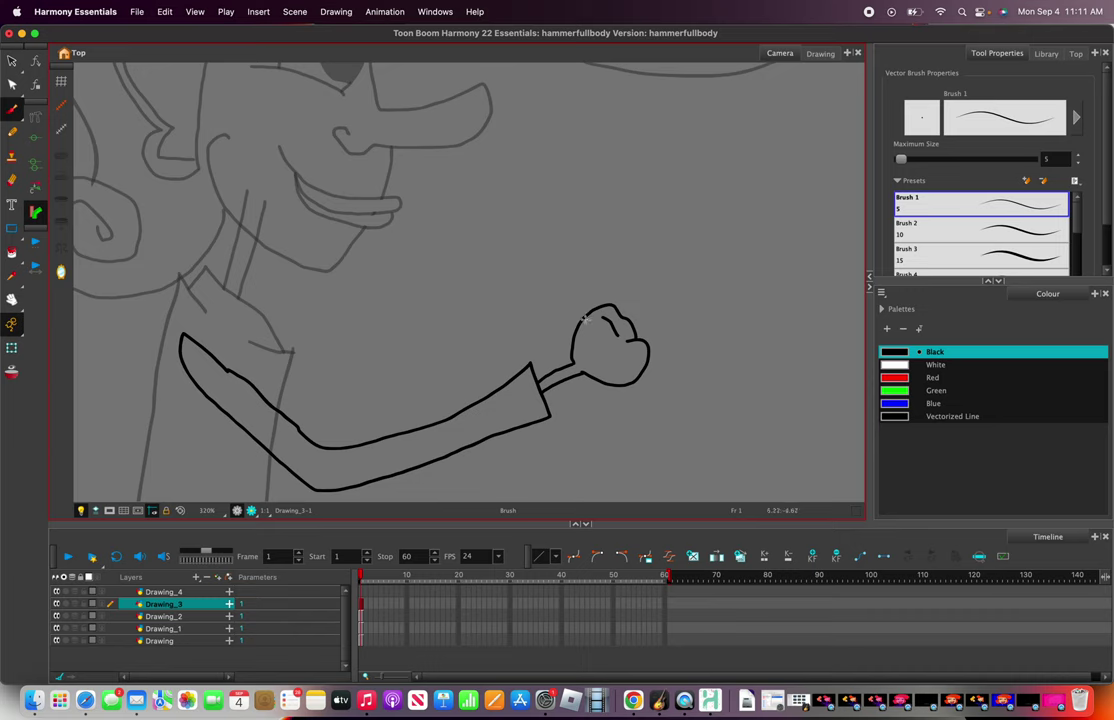
# - Draw the flared upper part of the hammer handle rising from the top of the fist
pyautogui.moveTo(580, 320)
pyautogui.mouseDown()
pyautogui.moveTo(518, 244)
pyautogui.moveTo(566, 209)
pyautogui.moveTo(596, 297)
pyautogui.mouseUp()
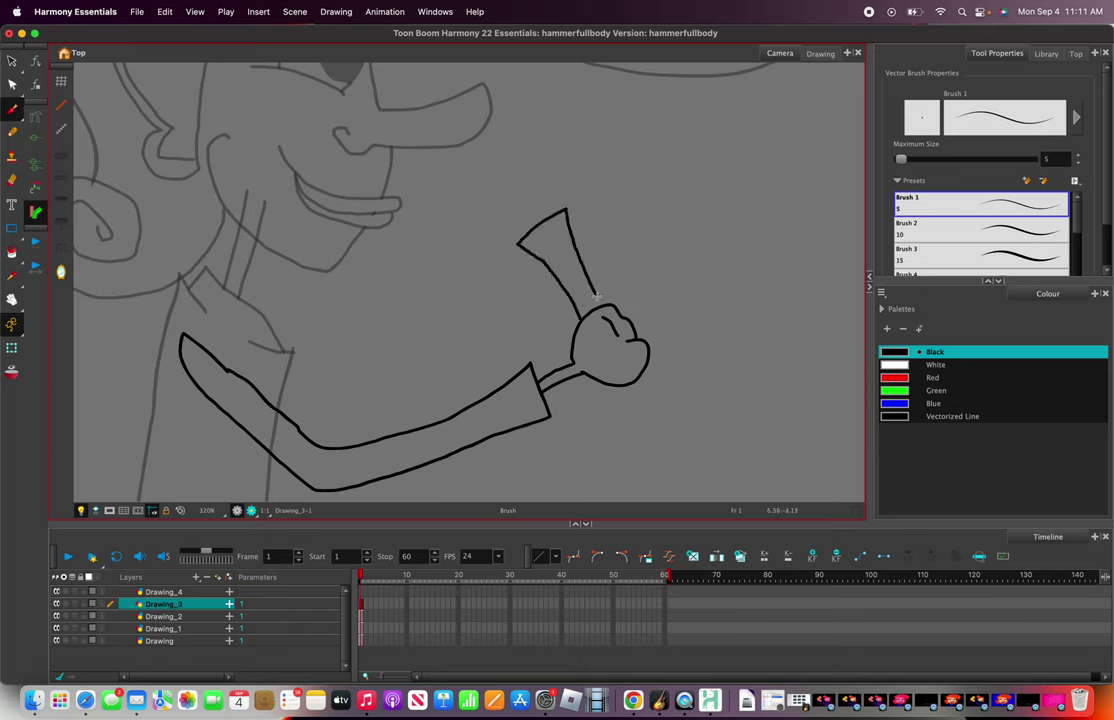
pyautogui.scroll(-5, 604, 305)
pyautogui.scroll(6, 564, 312)
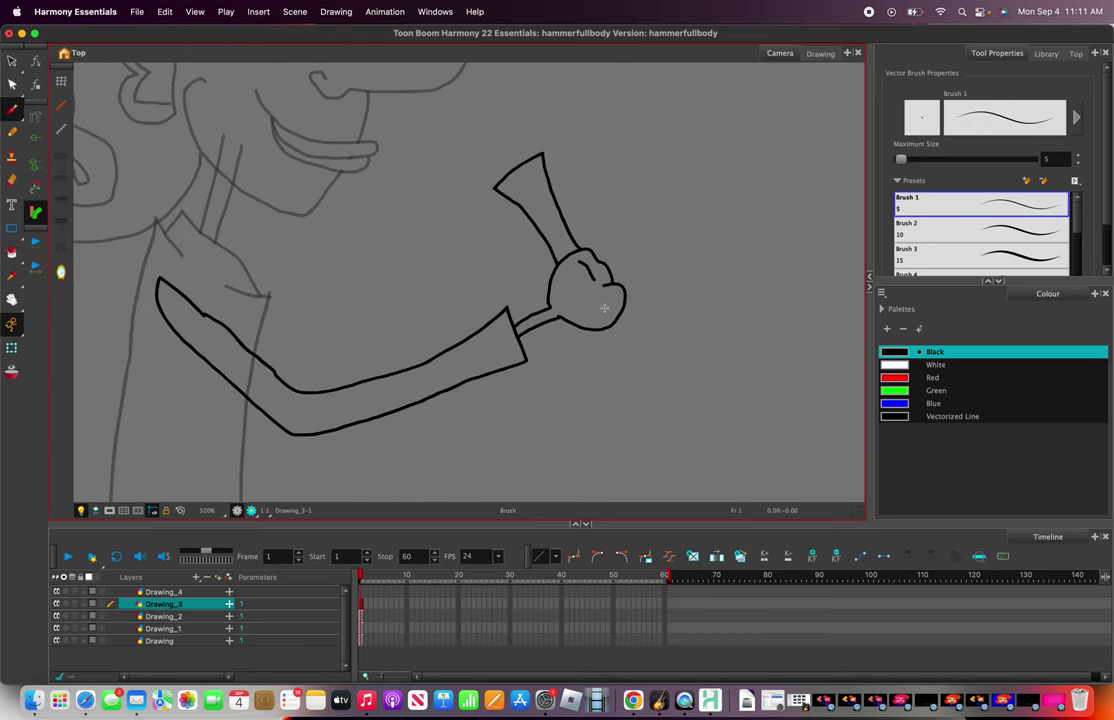
# - Draw the flared lower end of the hammer handle below the fist, undoing and redrawing it until it lines up
pyautogui.moveTo(580, 336)
pyautogui.mouseDown()
pyautogui.moveTo(606, 432)
pyautogui.moveTo(688, 389)
pyautogui.moveTo(619, 317)
pyautogui.moveTo(614, 383)
pyautogui.moveTo(632, 424)
pyautogui.moveTo(666, 370)
pyautogui.mouseUp()
pyautogui.press('super+z')
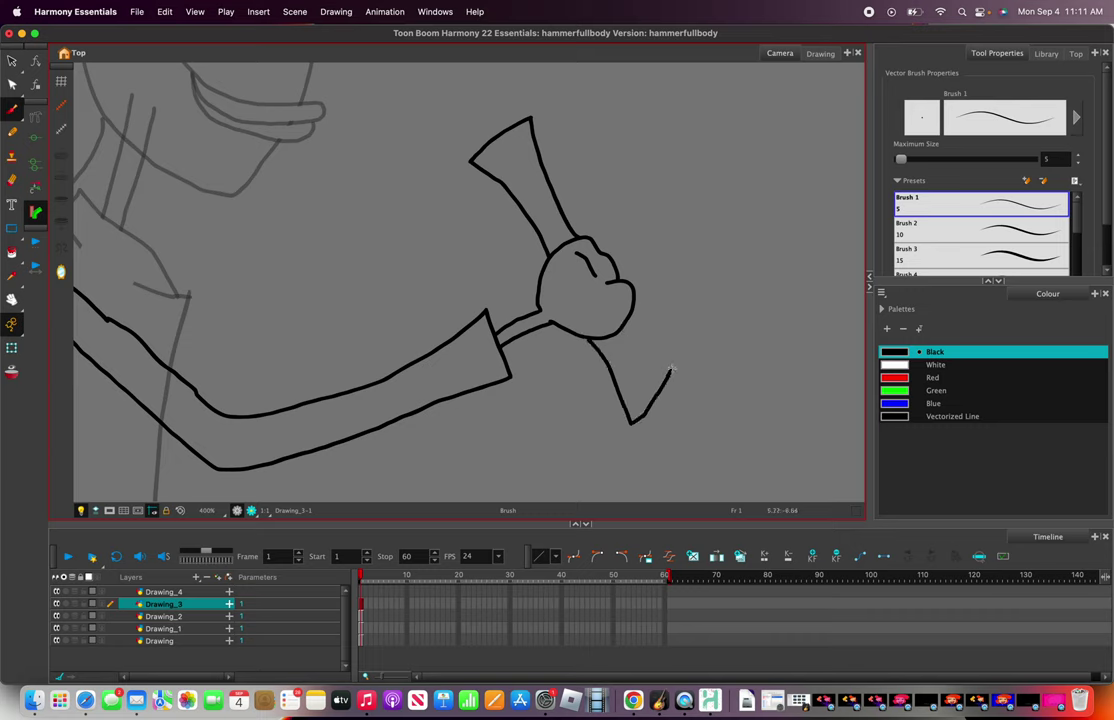
pyautogui.press('super+z')
pyautogui.moveTo(593, 342)
pyautogui.mouseDown()
pyautogui.moveTo(649, 412)
pyautogui.moveTo(696, 392)
pyautogui.moveTo(670, 377)
pyautogui.moveTo(637, 325)
pyautogui.mouseUp()
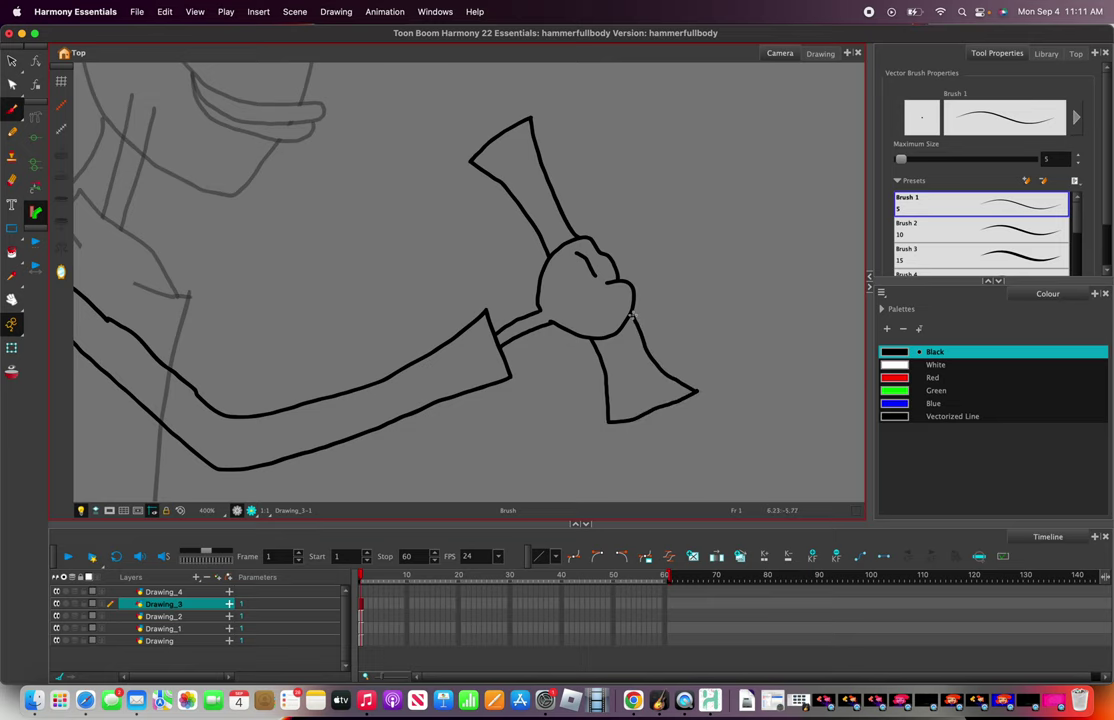
pyautogui.scroll(-5, 632, 316)
pyautogui.scroll(10, 630, 362)
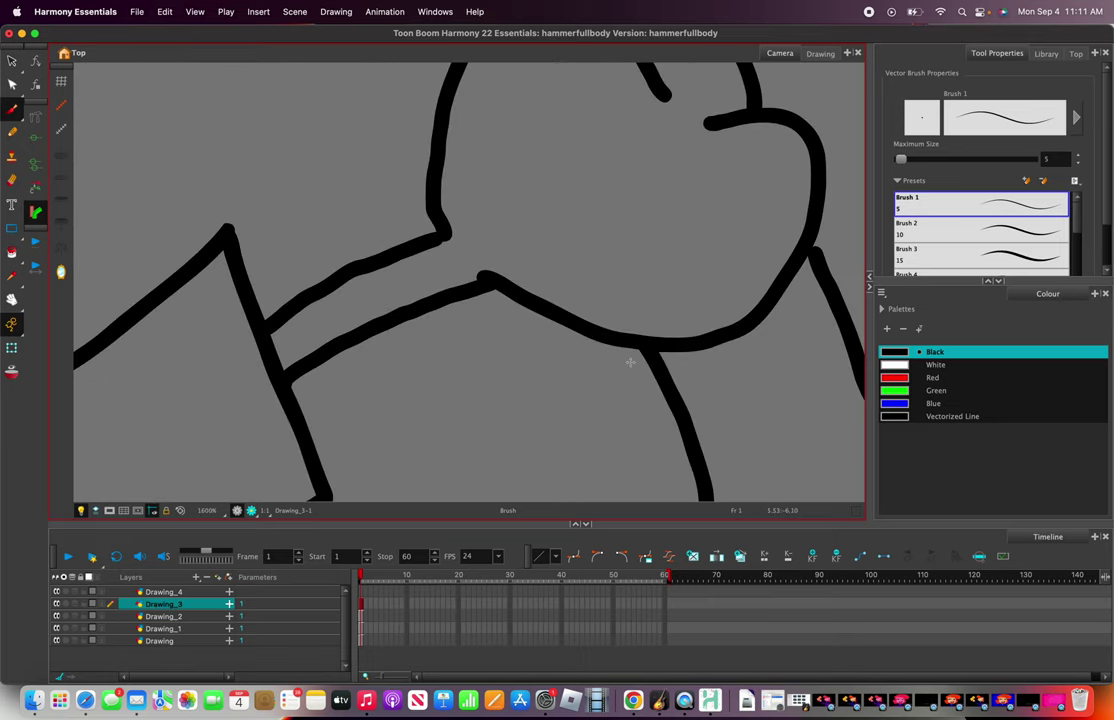
pyautogui.scroll(-3, 630, 362)
pyautogui.press('super+z')
pyautogui.moveTo(636, 354)
pyautogui.mouseDown()
pyautogui.moveTo(665, 497)
pyautogui.moveTo(726, 472)
pyautogui.moveTo(792, 407)
pyautogui.moveTo(707, 336)
pyautogui.mouseUp()
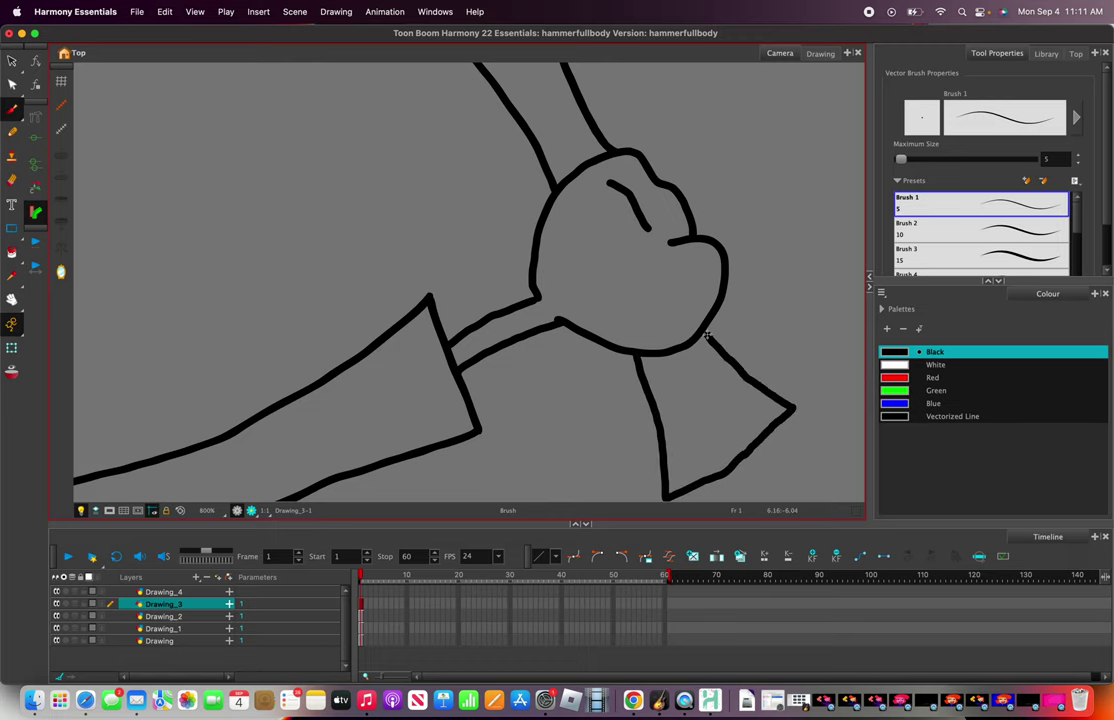
# - Draw the large hammer head's outline around the top of the handle, undoing the unsuccessful strokes and redrawing them
pyautogui.scroll(-6, 687, 350)
pyautogui.scroll(4, 616, 340)
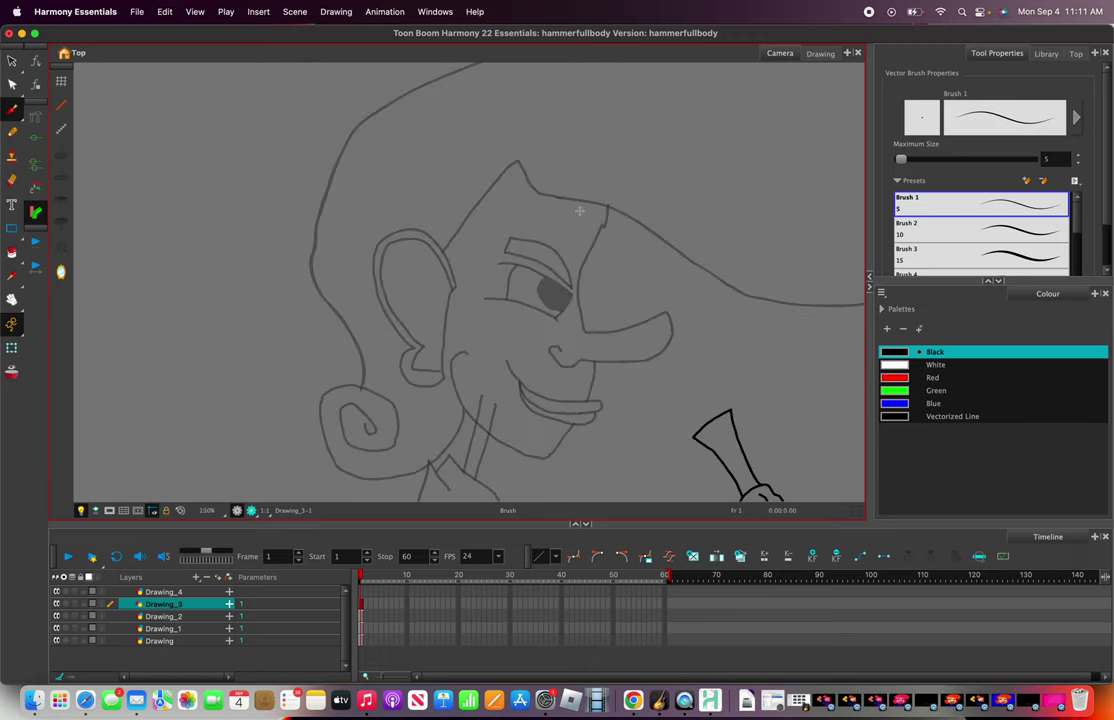
pyautogui.scroll(-2, 616, 340)
pyautogui.scroll(-2, 616, 340)
pyautogui.scroll(4, 493, 327)
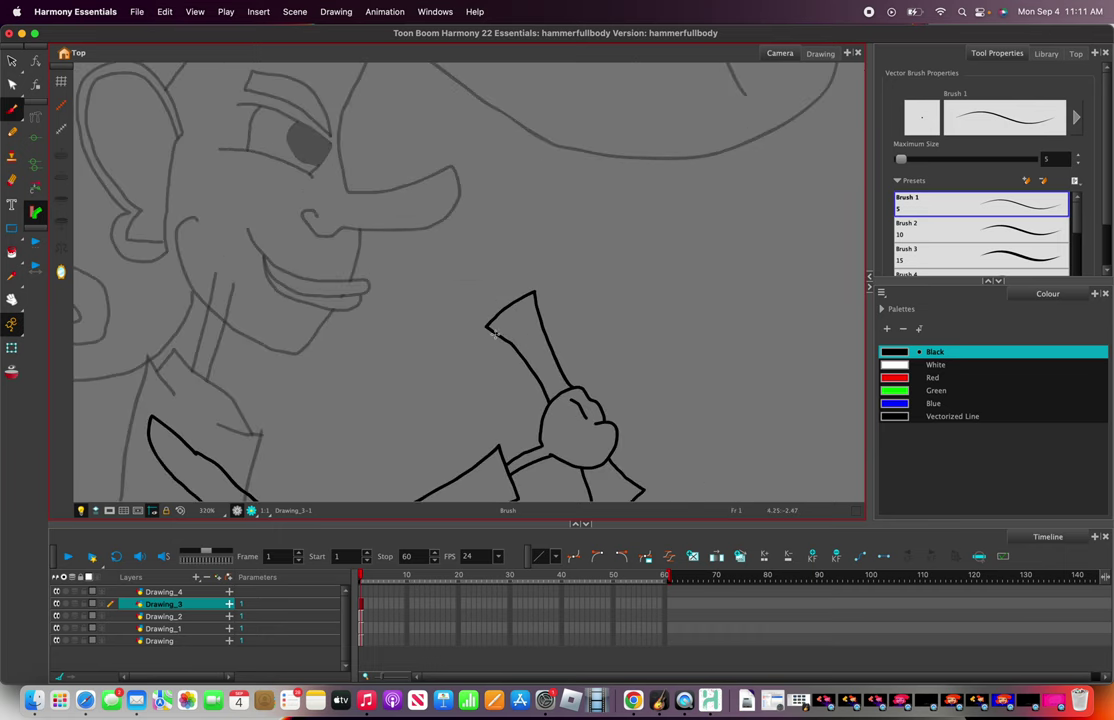
pyautogui.moveTo(507, 340); pyautogui.dragTo(410, 385)
pyautogui.press('super+z')
pyautogui.moveTo(500, 372)
pyautogui.mouseDown()
pyautogui.moveTo(466, 393)
pyautogui.moveTo(441, 399)
pyautogui.moveTo(402, 384)
pyautogui.moveTo(338, 307)
pyautogui.moveTo(347, 238)
pyautogui.moveTo(414, 145)
pyautogui.moveTo(518, 86)
pyautogui.moveTo(665, 143)
pyautogui.moveTo(667, 256)
pyautogui.moveTo(561, 299)
pyautogui.moveTo(422, 393)
pyautogui.mouseUp()
pyautogui.press('super+z')
pyautogui.press('super+z')
pyautogui.moveTo(541, 324)
pyautogui.mouseDown()
pyautogui.moveTo(673, 257)
pyautogui.moveTo(638, 246)
pyautogui.moveTo(590, 178)
pyautogui.moveTo(572, 96)
pyautogui.moveTo(310, 222)
pyautogui.moveTo(314, 274)
pyautogui.moveTo(348, 357)
pyautogui.moveTo(401, 420)
pyautogui.moveTo(513, 349)
pyautogui.moveTo(451, 370)
pyautogui.moveTo(401, 419)
pyautogui.mouseUp()
pyautogui.press('super+z')
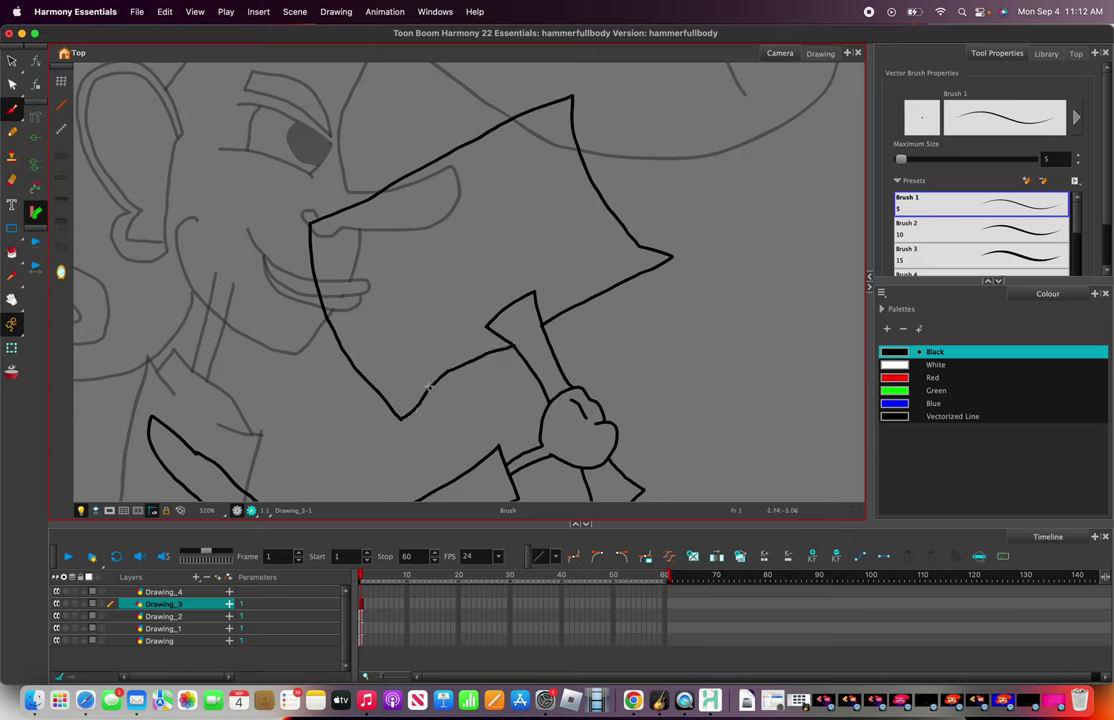
# - Add a curved outer edge at the hammer head's far end to form its rounded face
pyautogui.moveTo(572, 98)
pyautogui.mouseDown()
pyautogui.moveTo(632, 152)
pyautogui.moveTo(674, 240)
pyautogui.mouseUp()
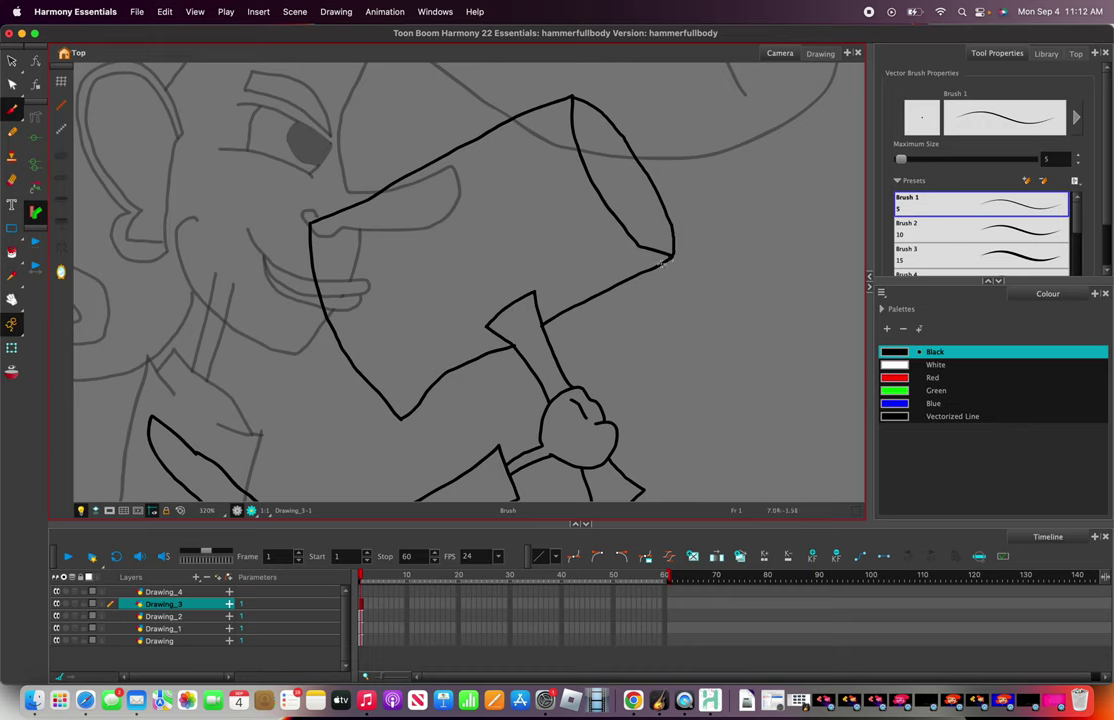
pyautogui.scroll(-2, 660, 263)
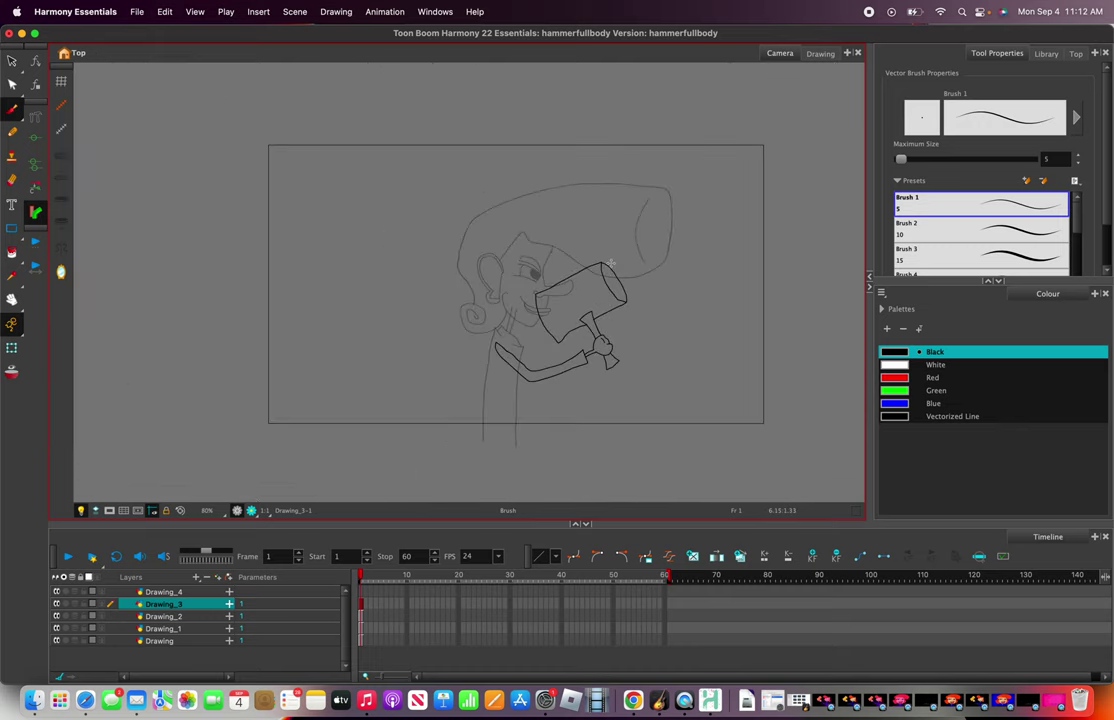
pyautogui.scroll(3, 552, 345)
pyautogui.scroll(-4, 552, 345)
pyautogui.scroll(3, 552, 345)
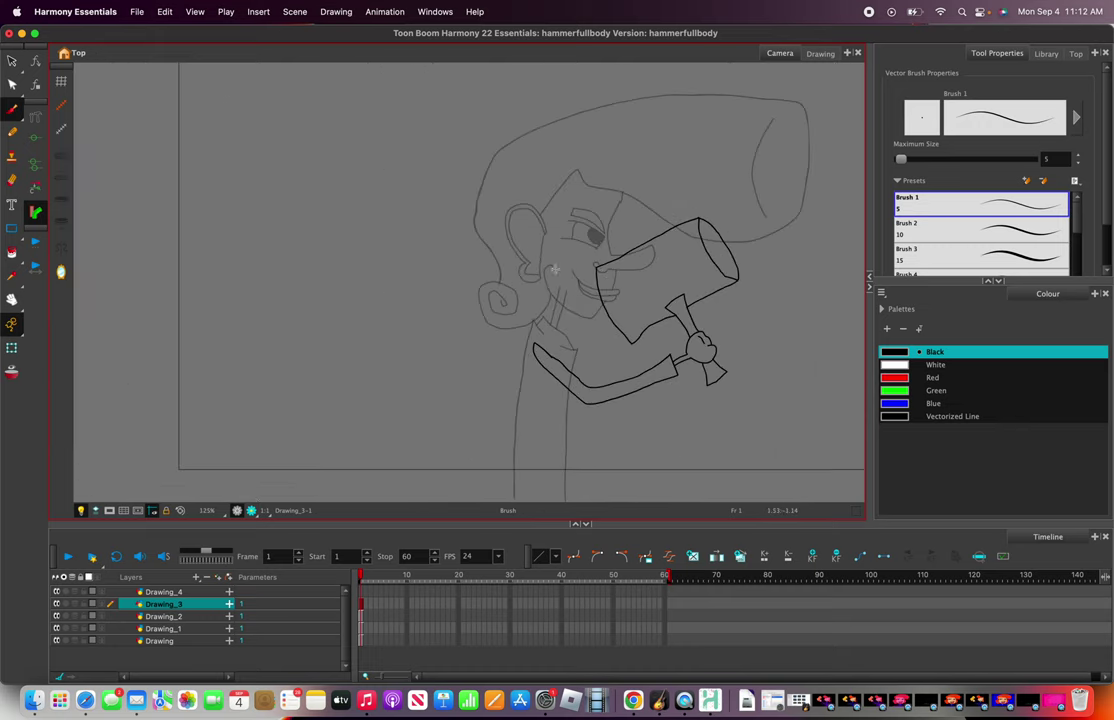
# - Save the hammerfullbody scene
pyautogui.click(136, 11)
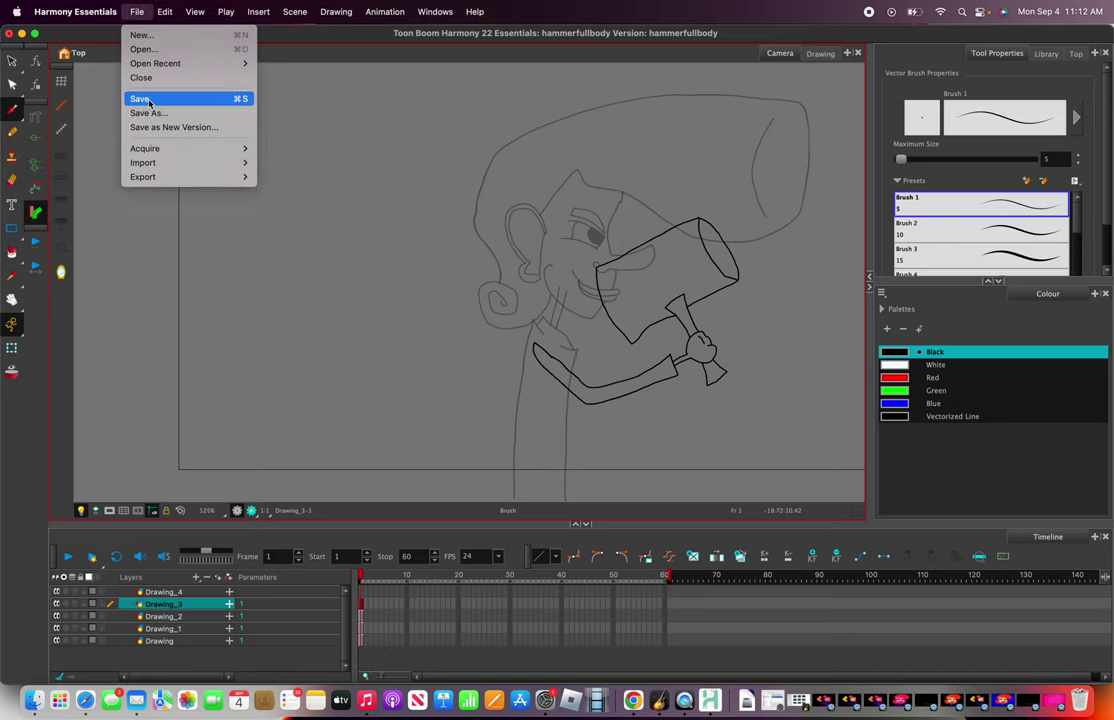
pyautogui.click(145, 99)
# - Examine the arm, fist and hammer together with the head and torso at different magnifications
pyautogui.scroll(3, 639, 217)
pyautogui.scroll(-5, 639, 217)
pyautogui.scroll(4, 690, 383)
pyautogui.scroll(3, 690, 383)
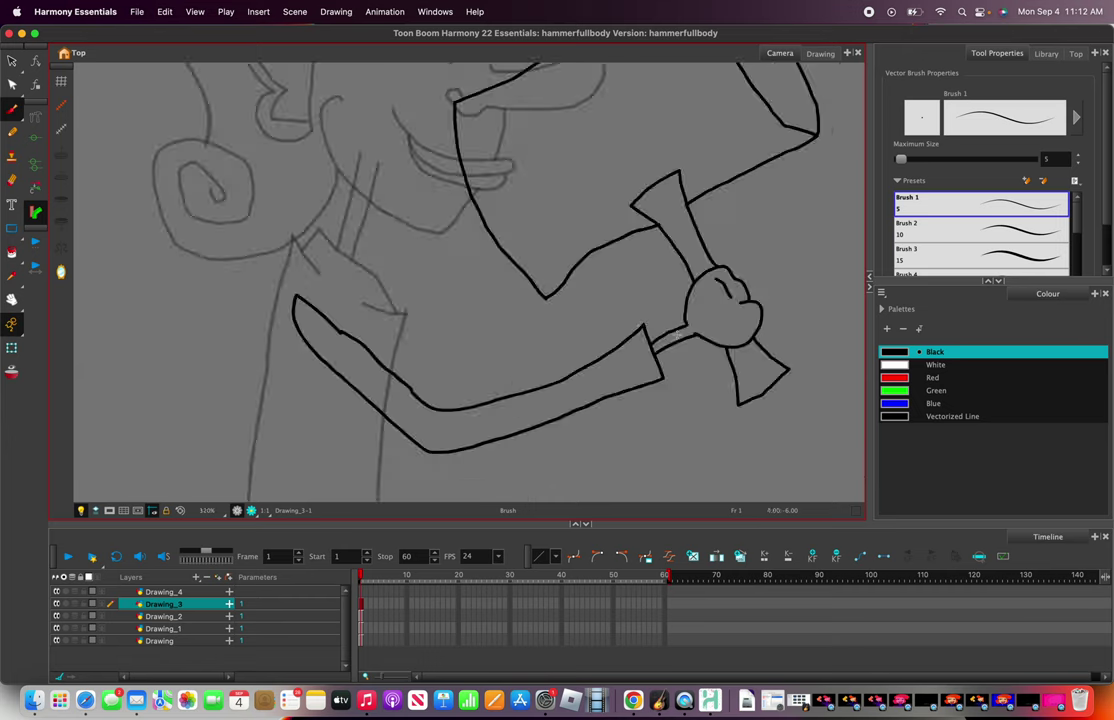
pyautogui.scroll(-8, 677, 374)
pyautogui.scroll(5, 677, 374)
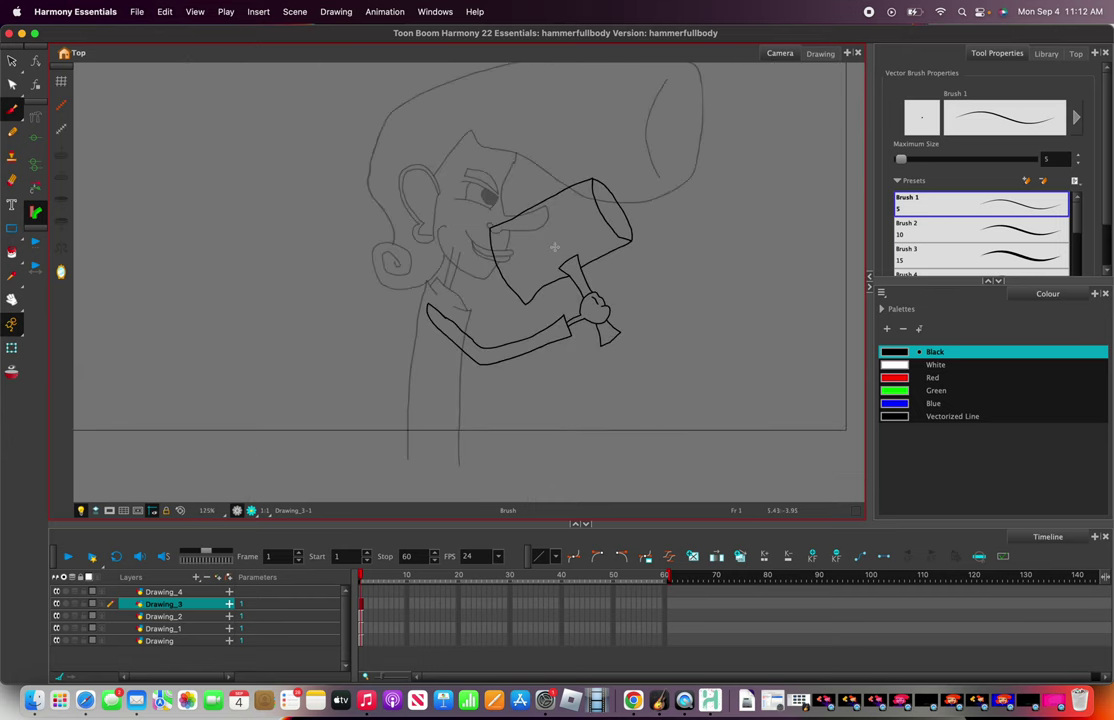
pyautogui.scroll(-1, 550, 234)
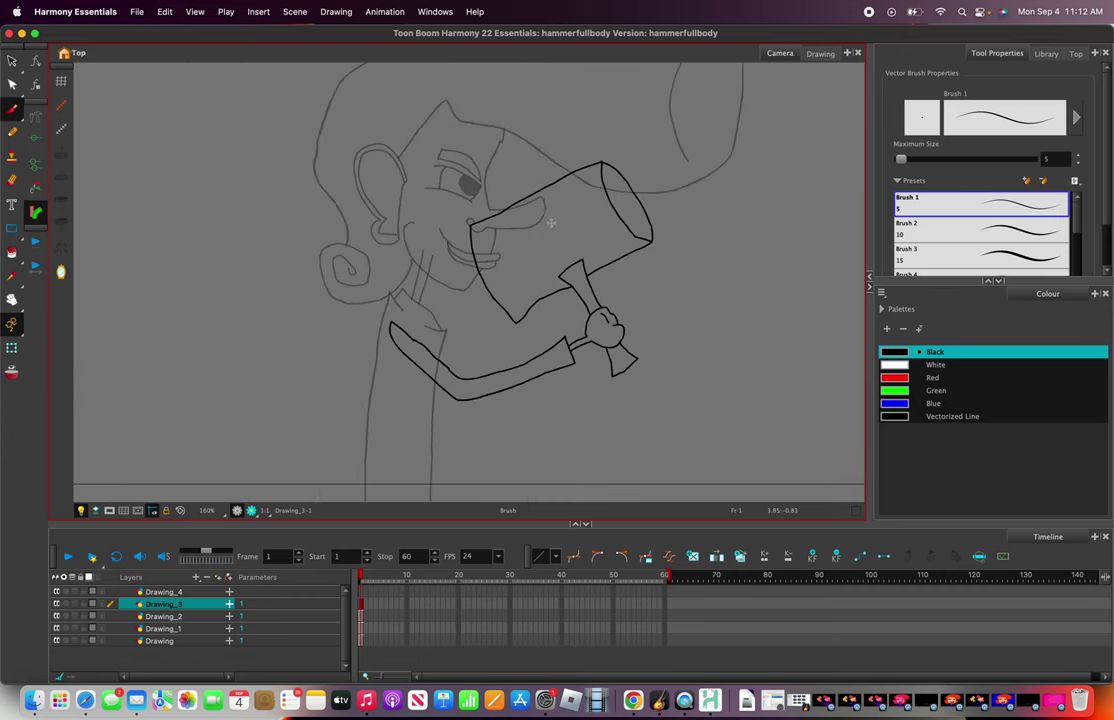
# - Select the complete arm, fist and hammer drawing on the Drawing_3 layer and copy it
pyautogui.scroll(-2, 552, 242)
pyautogui.scroll(3, 544, 240)
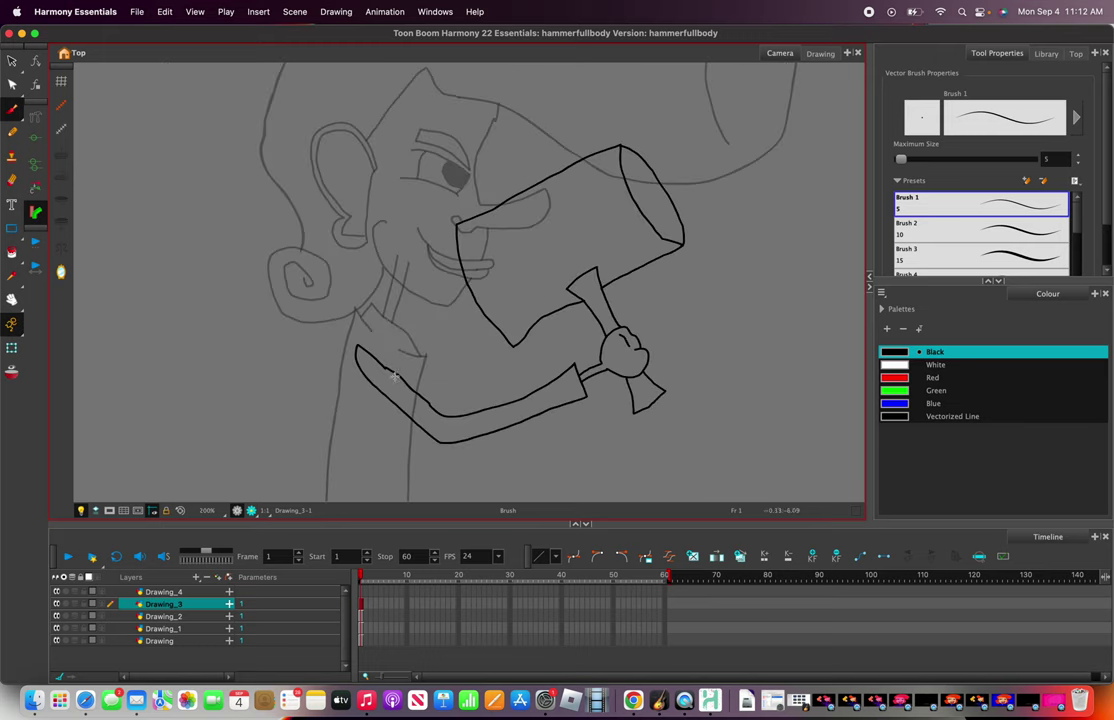
pyautogui.scroll(-3, 394, 375)
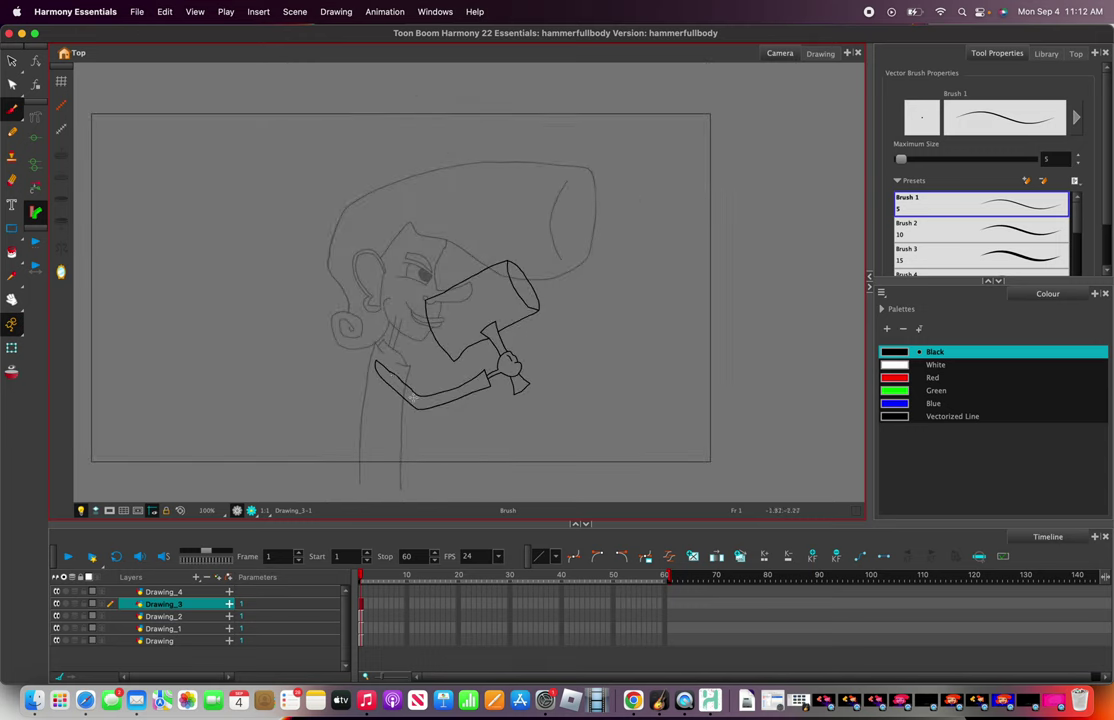
pyautogui.scroll(3, 411, 398)
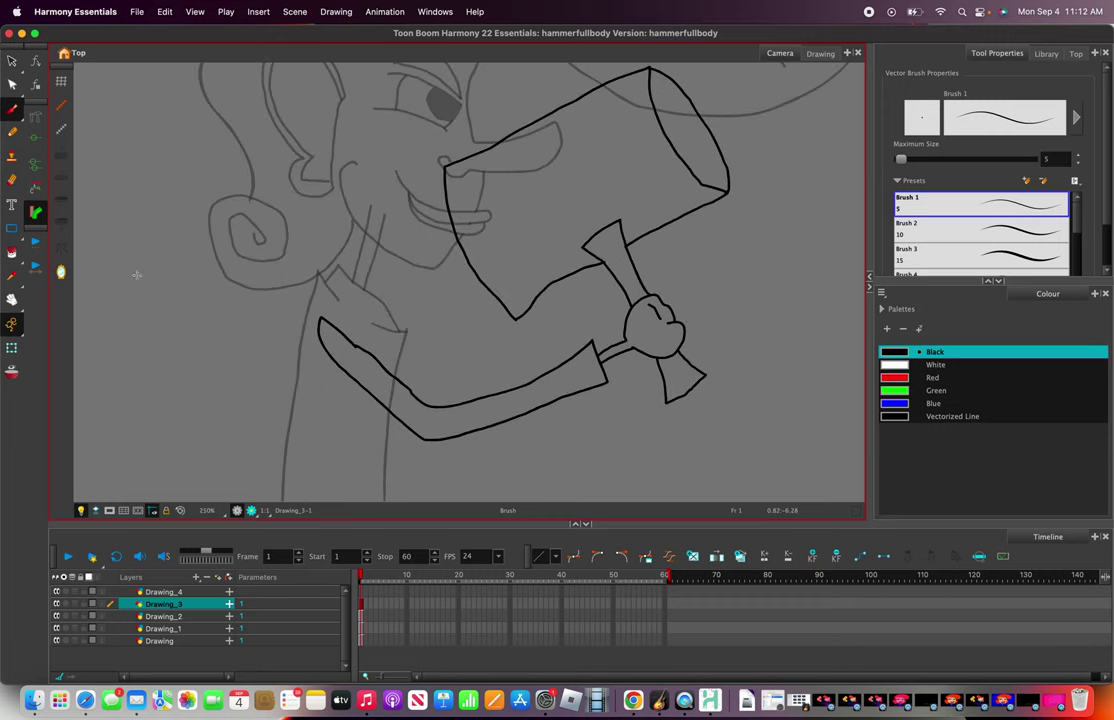
pyautogui.click(12, 86)
pyautogui.scroll(2, 280, 245)
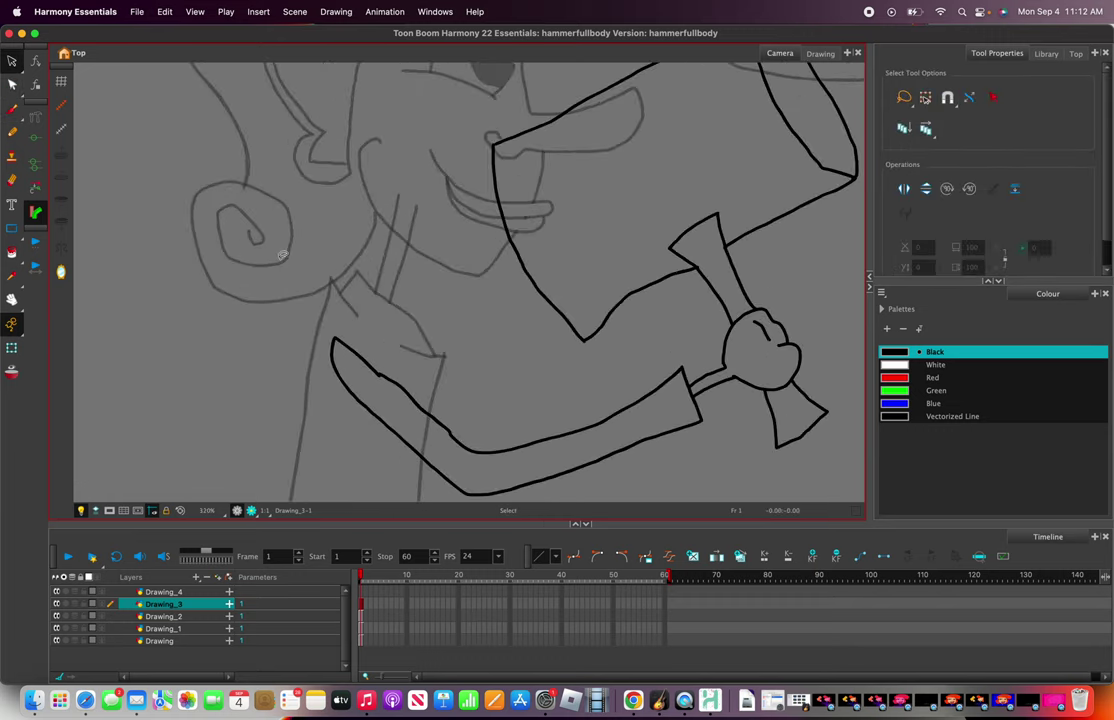
pyautogui.moveTo(295, 326)
pyautogui.mouseDown()
pyautogui.moveTo(301, 383)
pyautogui.moveTo(330, 437)
pyautogui.moveTo(338, 401)
pyautogui.moveTo(377, 437)
pyautogui.moveTo(552, 455)
pyautogui.moveTo(649, 404)
pyautogui.moveTo(642, 257)
pyautogui.moveTo(527, 182)
pyautogui.moveTo(402, 210)
pyautogui.moveTo(318, 372)
pyautogui.mouseUp()
pyautogui.scroll(-5, 332, 440)
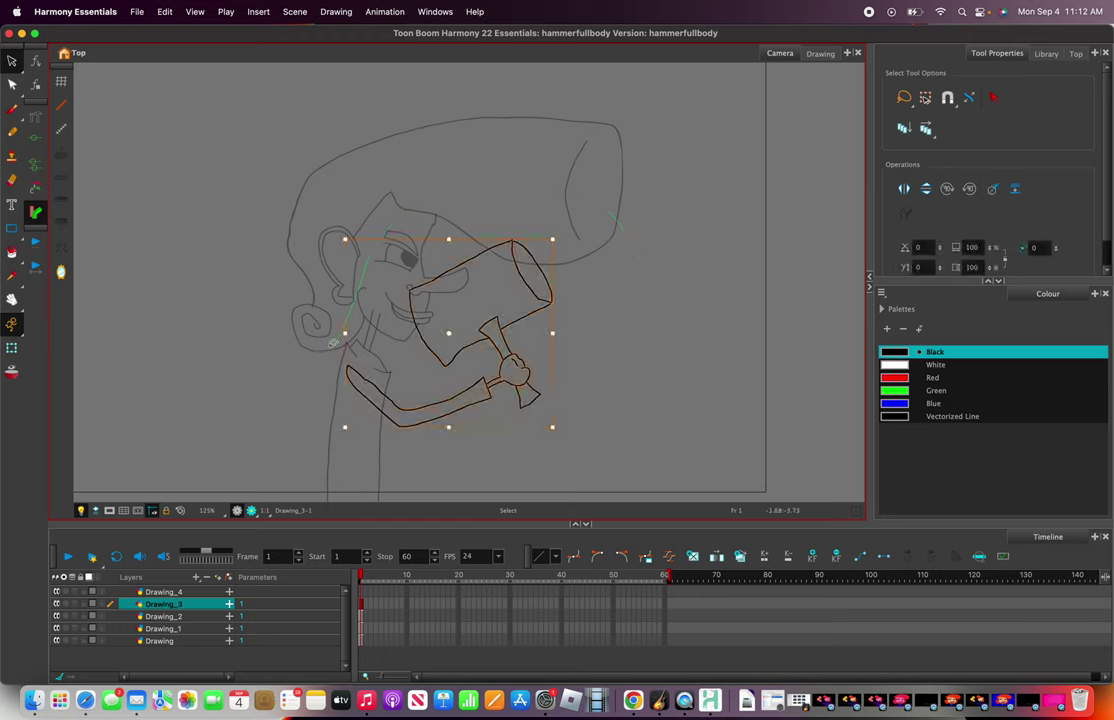
pyautogui.rightClick(411, 321)
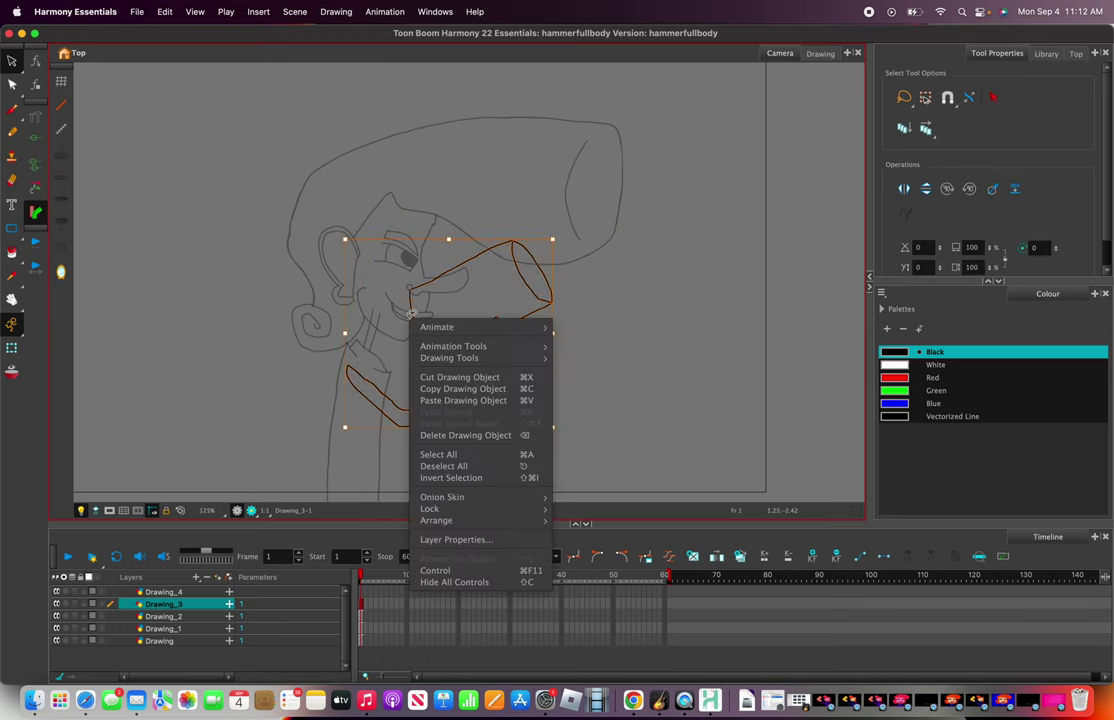
pyautogui.click(456, 389)
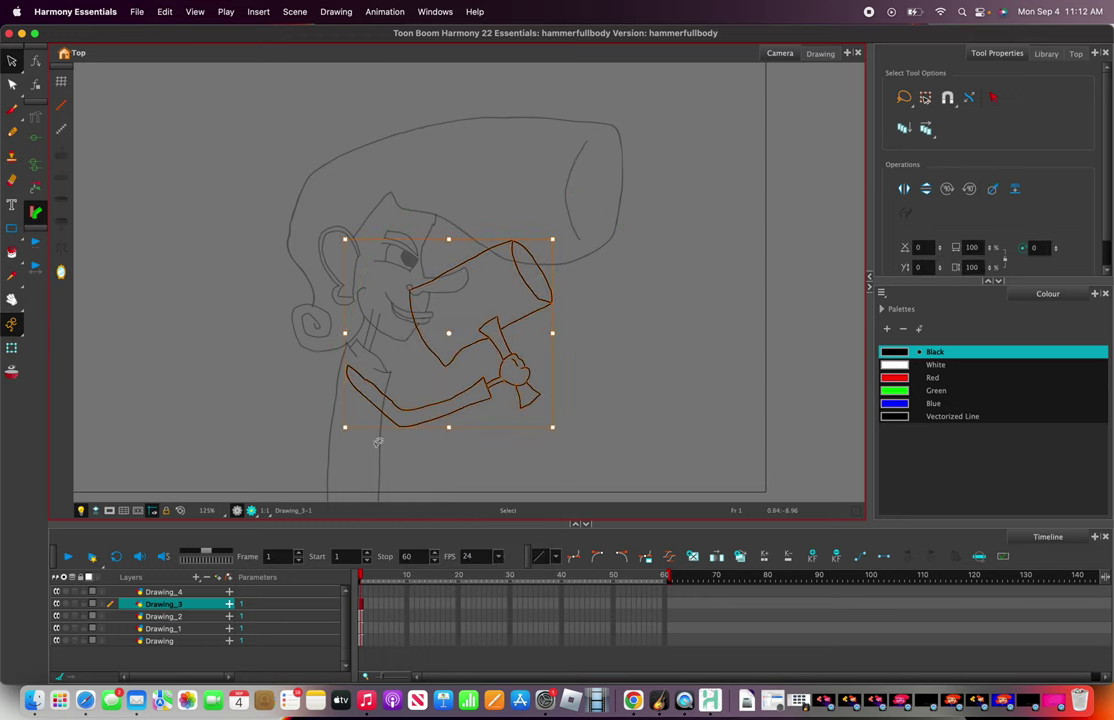
# - Paste the copied arm and hammer into the Drawing_2 layer with the torso and deselect it
pyautogui.click(171, 617)
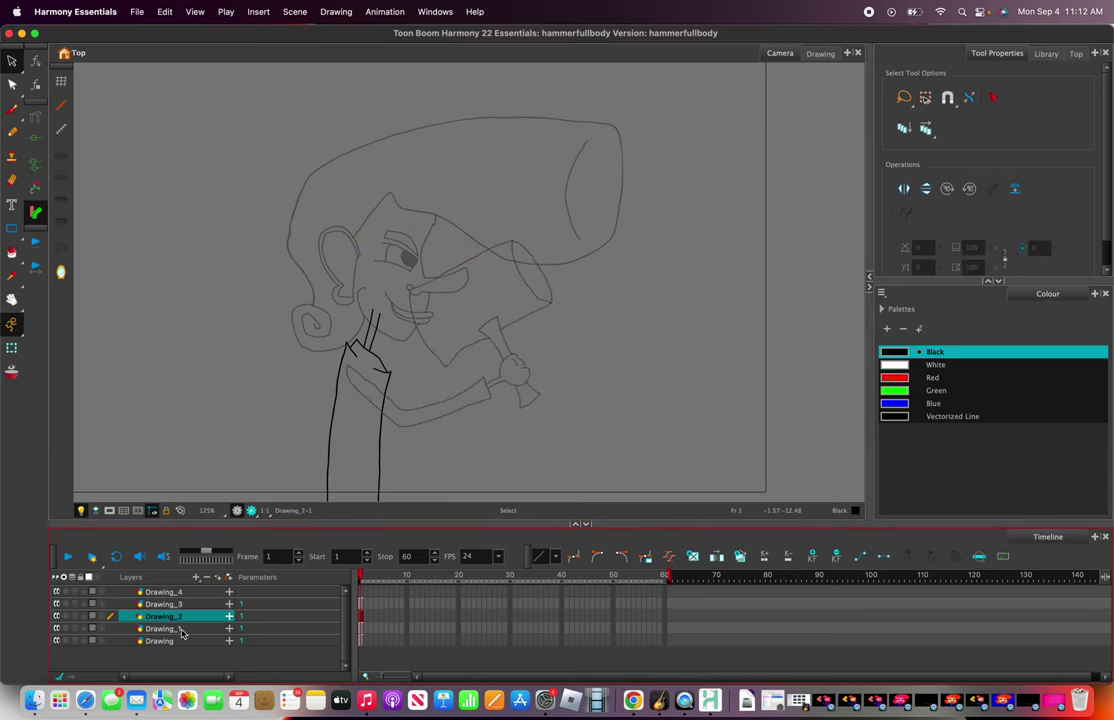
pyautogui.press('super+v')
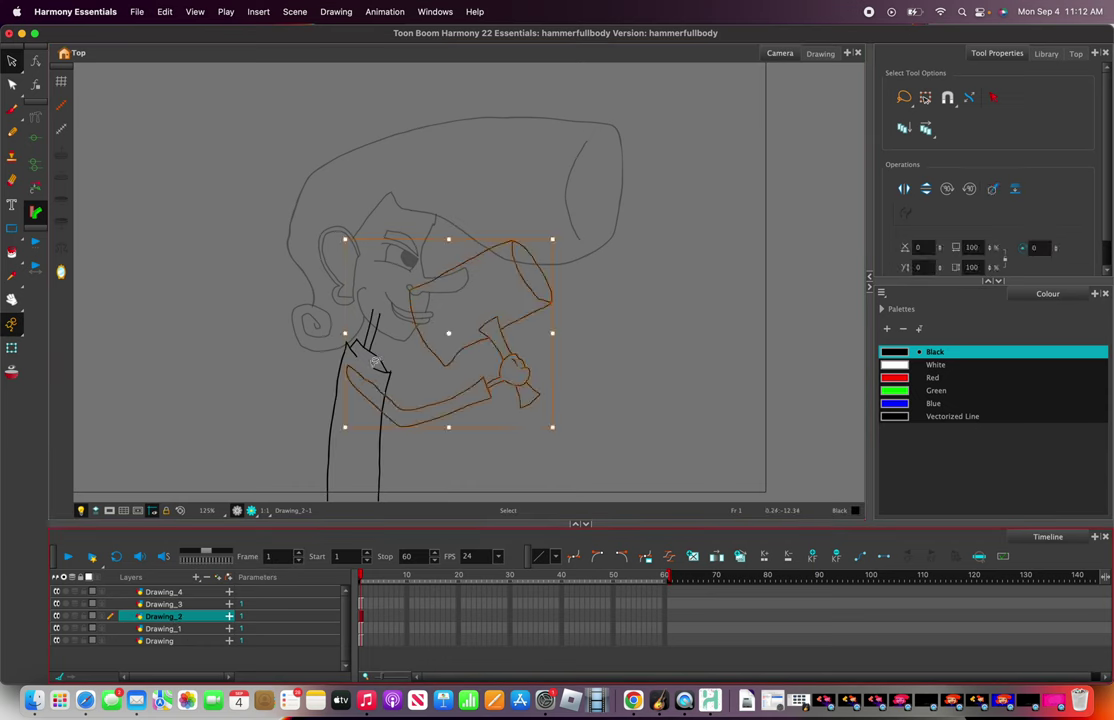
pyautogui.scroll(2, 372, 327)
pyautogui.scroll(-3, 372, 327)
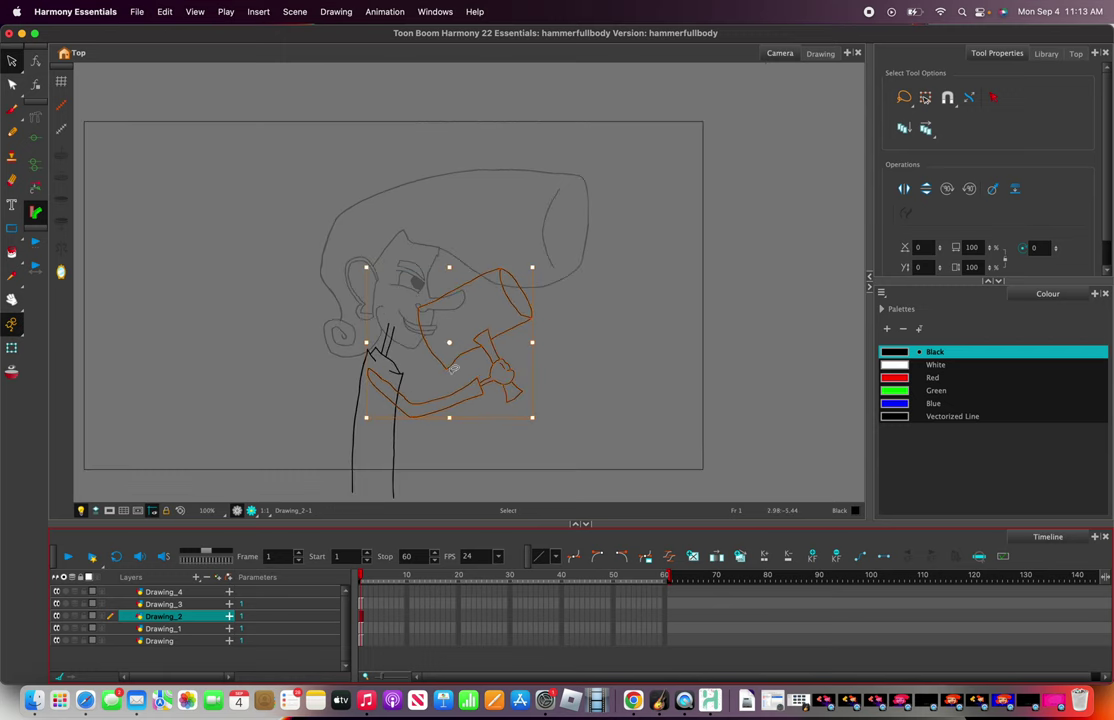
pyautogui.scroll(5, 400, 340)
pyautogui.scroll(-3, 453, 369)
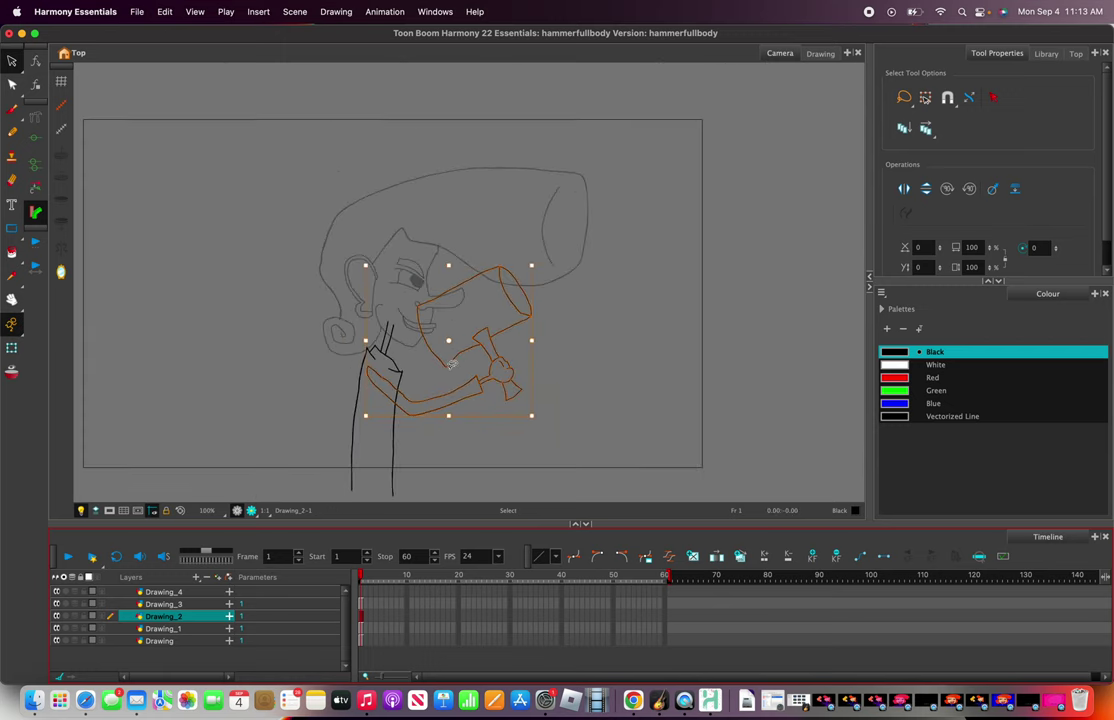
pyautogui.click(600, 372)
pyautogui.scroll(-1, 547, 410)
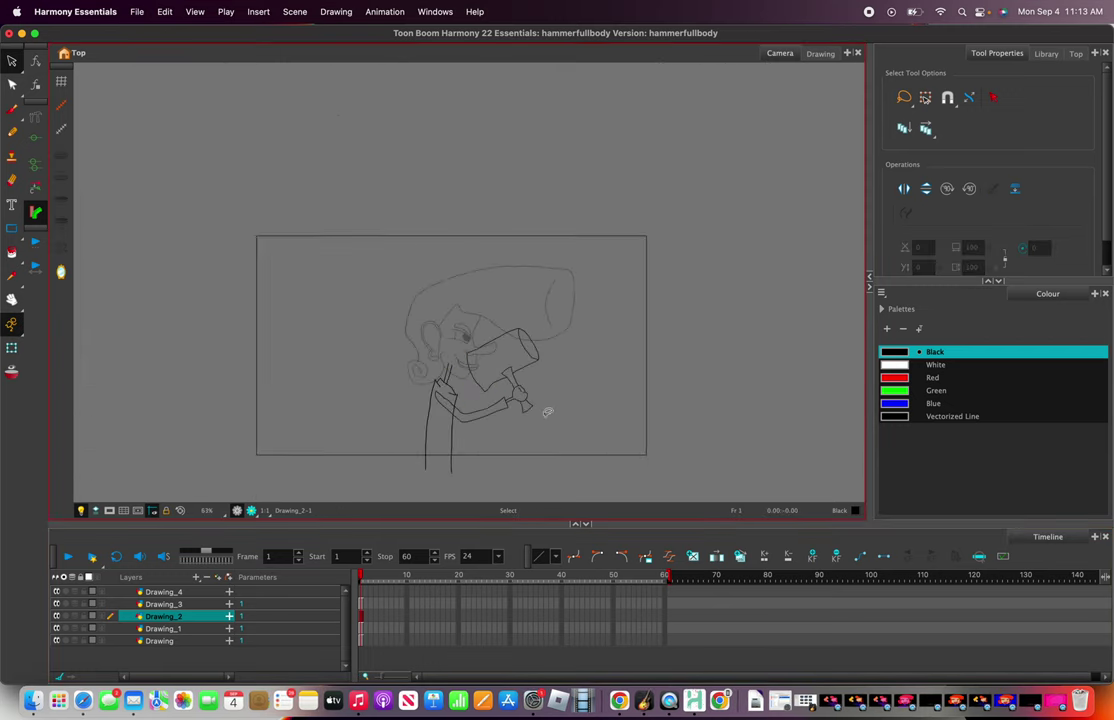
pyautogui.scroll(4, 535, 440)
pyautogui.scroll(3, 360, 210)
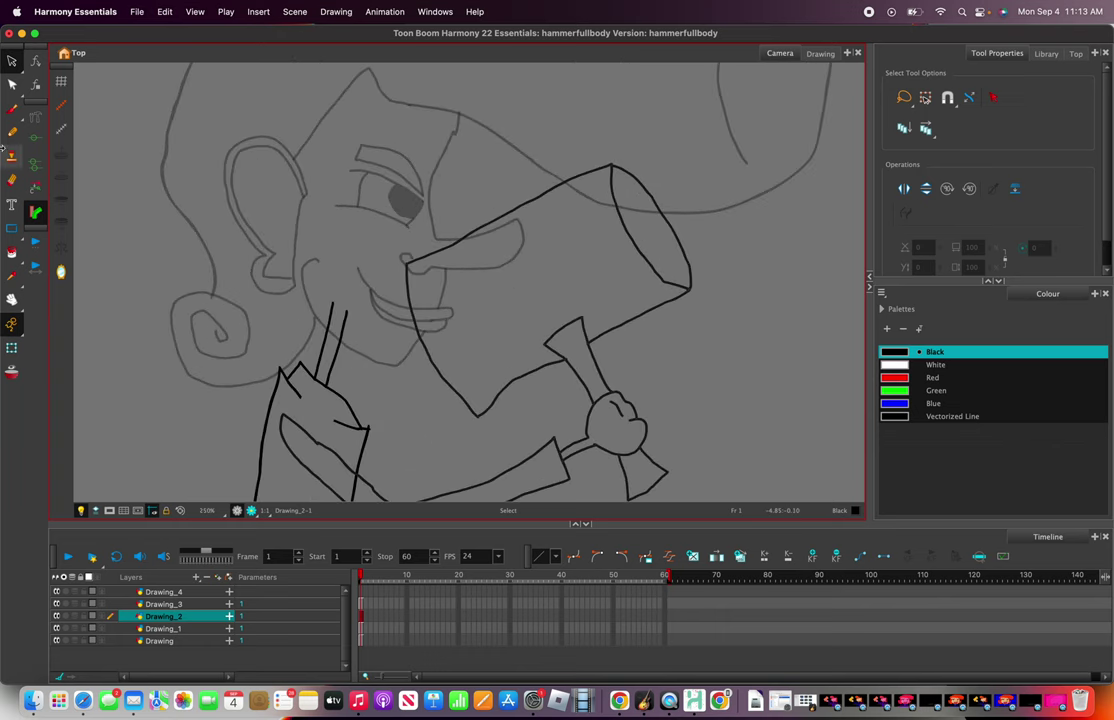
pyautogui.click(12, 108)
pyautogui.scroll(2, 469, 244)
pyautogui.moveTo(535, 229)
pyautogui.mouseDown()
pyautogui.moveTo(536, 296)
pyautogui.moveTo(480, 326)
pyautogui.moveTo(498, 358)
pyautogui.moveTo(587, 380)
pyautogui.mouseUp()
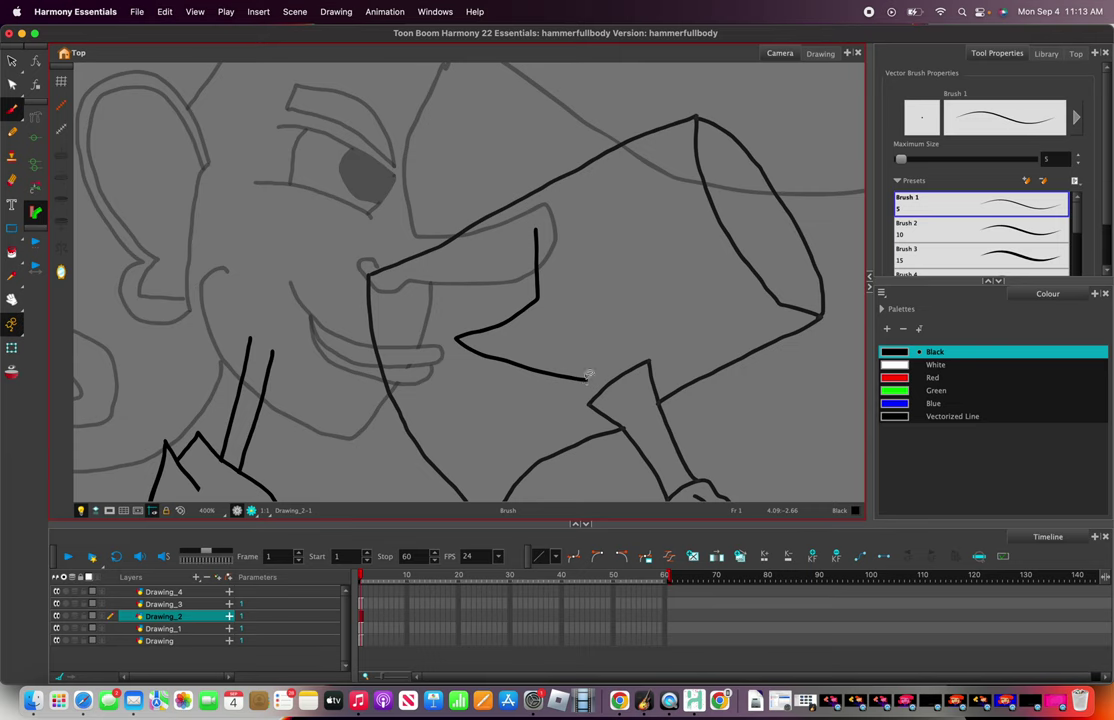
pyautogui.press('super+z')
# - Draw a five-pointed star outline on the side of the hammer head in the Drawing_3 layer
pyautogui.click(180, 604)
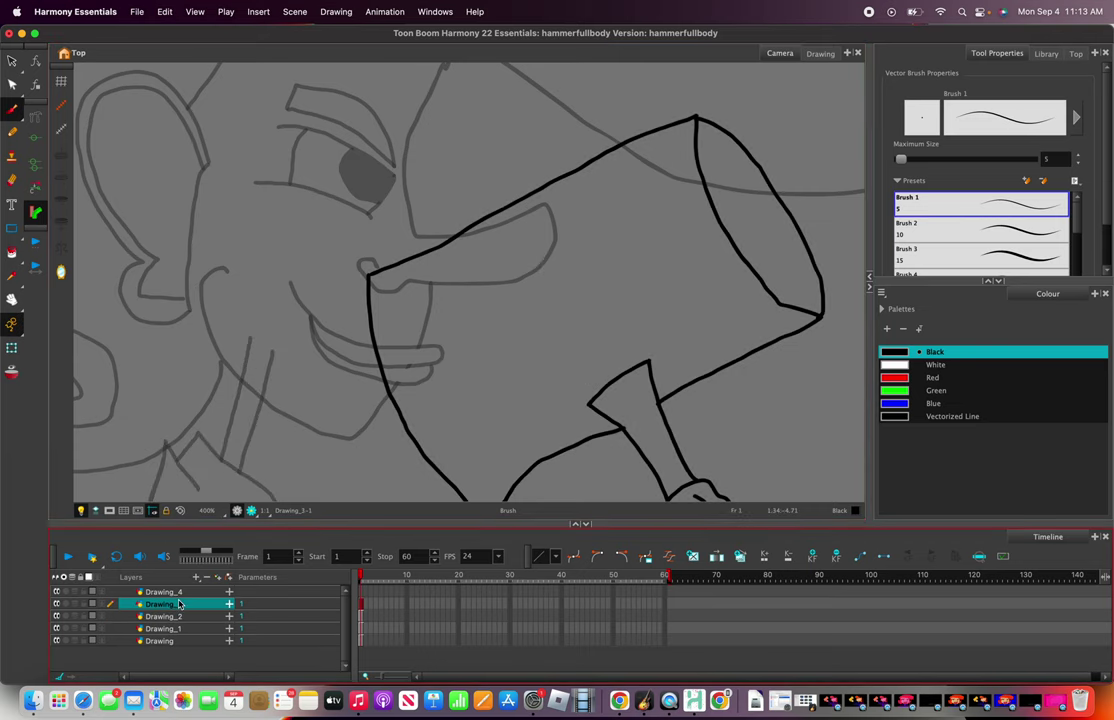
pyautogui.moveTo(516, 229)
pyautogui.mouseDown()
pyautogui.moveTo(515, 311)
pyautogui.moveTo(440, 346)
pyautogui.moveTo(503, 367)
pyautogui.moveTo(514, 400)
pyautogui.moveTo(540, 394)
pyautogui.moveTo(585, 344)
pyautogui.moveTo(668, 342)
pyautogui.moveTo(632, 311)
pyautogui.moveTo(648, 258)
pyautogui.moveTo(587, 282)
pyautogui.moveTo(516, 229)
pyautogui.mouseUp()
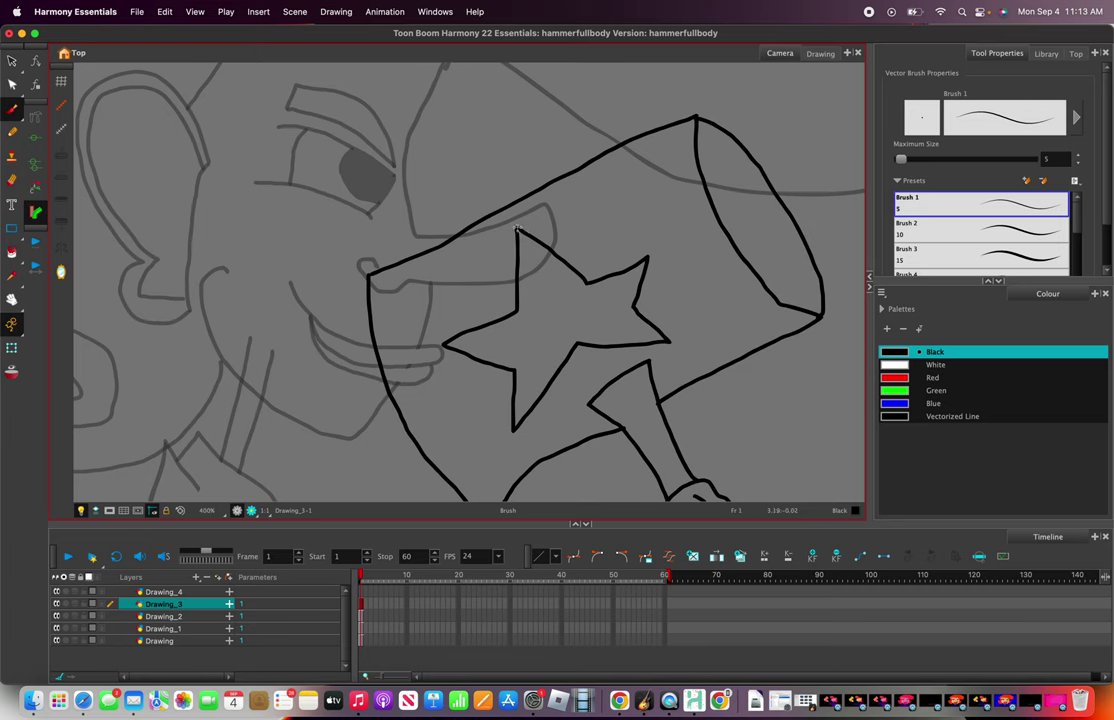
pyautogui.scroll(-5, 541, 243)
pyautogui.scroll(3, 541, 243)
# - Examine which parts of the character are on the Drawing_1, Drawing_2 and Drawing_3 layers
pyautogui.click(150, 617)
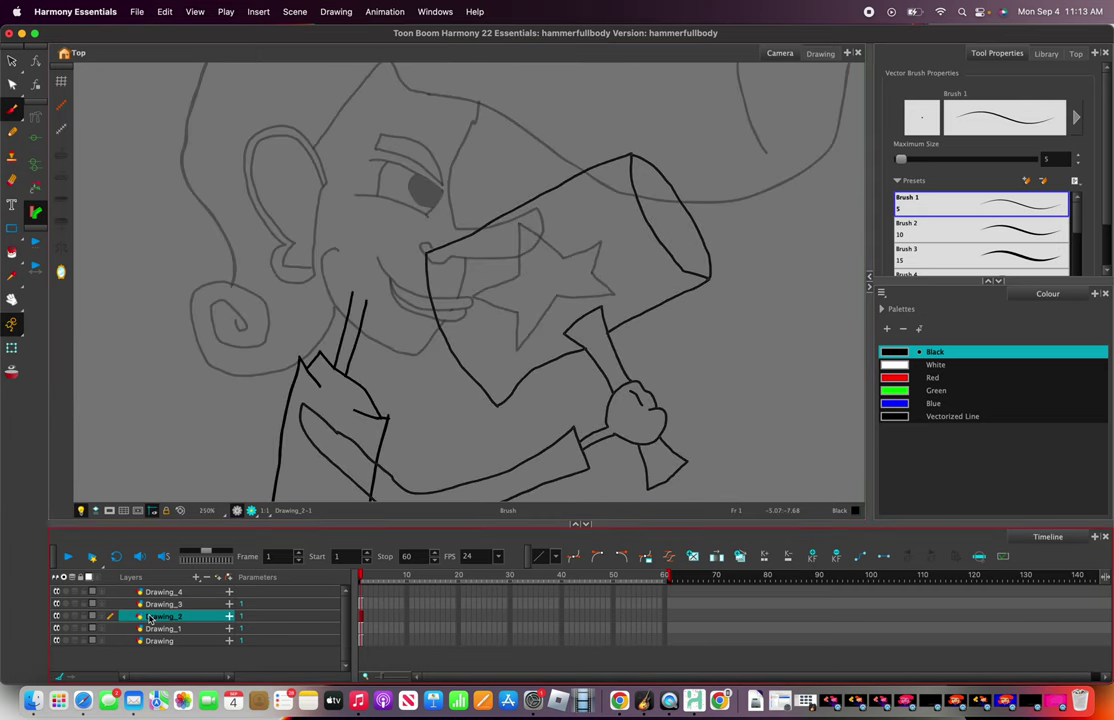
pyautogui.click(153, 629)
pyautogui.click(156, 619)
pyautogui.scroll(-3, 337, 242)
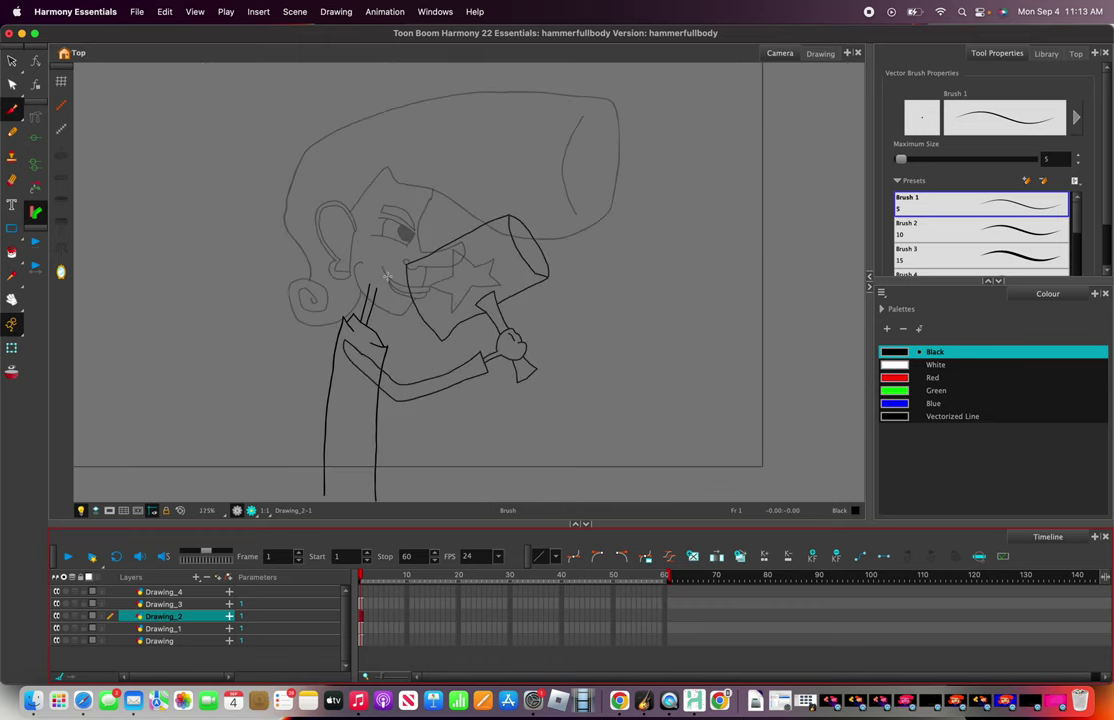
pyautogui.scroll(2, 337, 242)
pyautogui.click(165, 604)
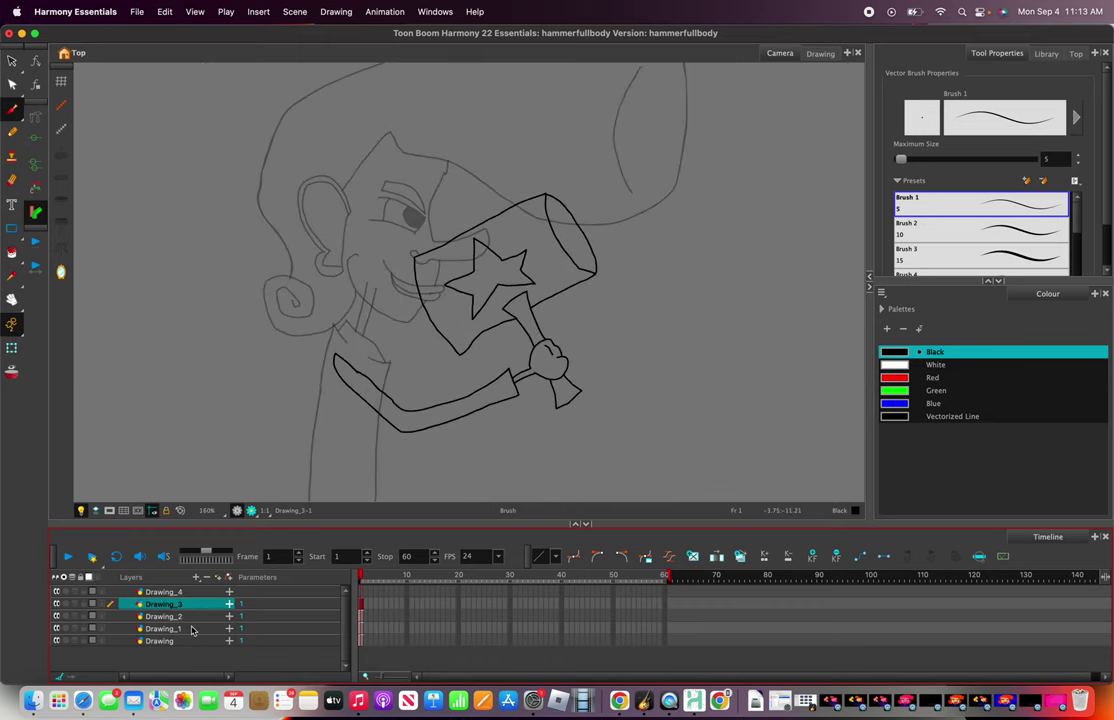
pyautogui.click(165, 629)
pyautogui.click(191, 619)
pyautogui.press('Down')
pyautogui.press('Up')
pyautogui.press('Up')
pyautogui.press('Down')
pyautogui.press('Down')
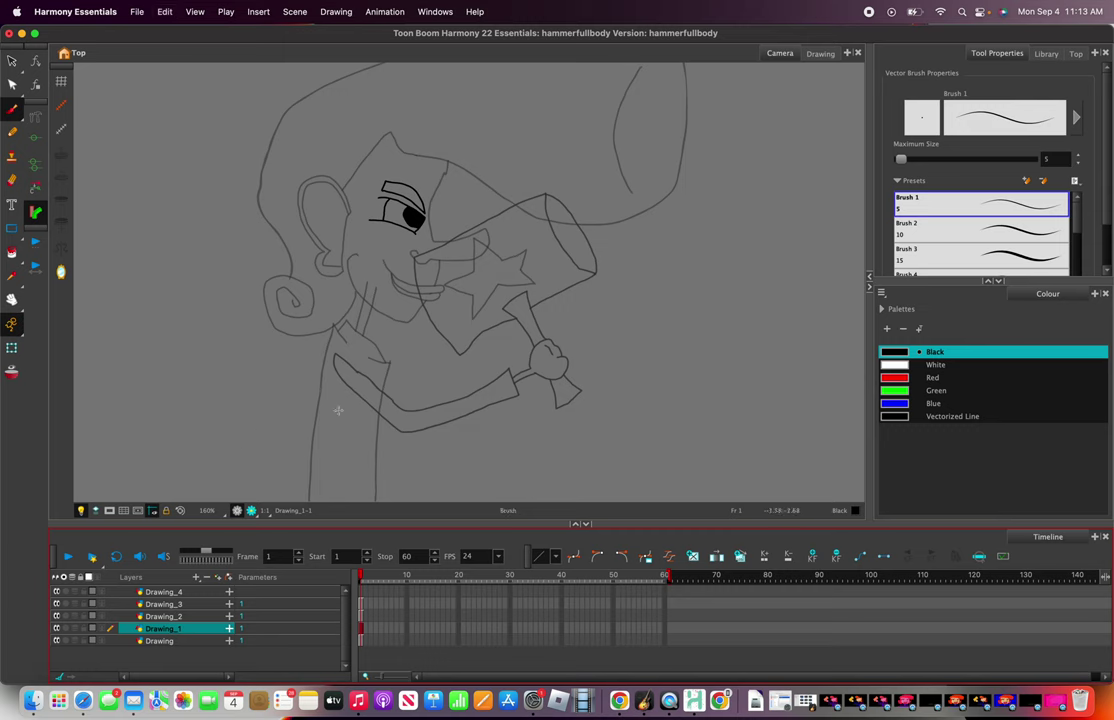
pyautogui.click(185, 615)
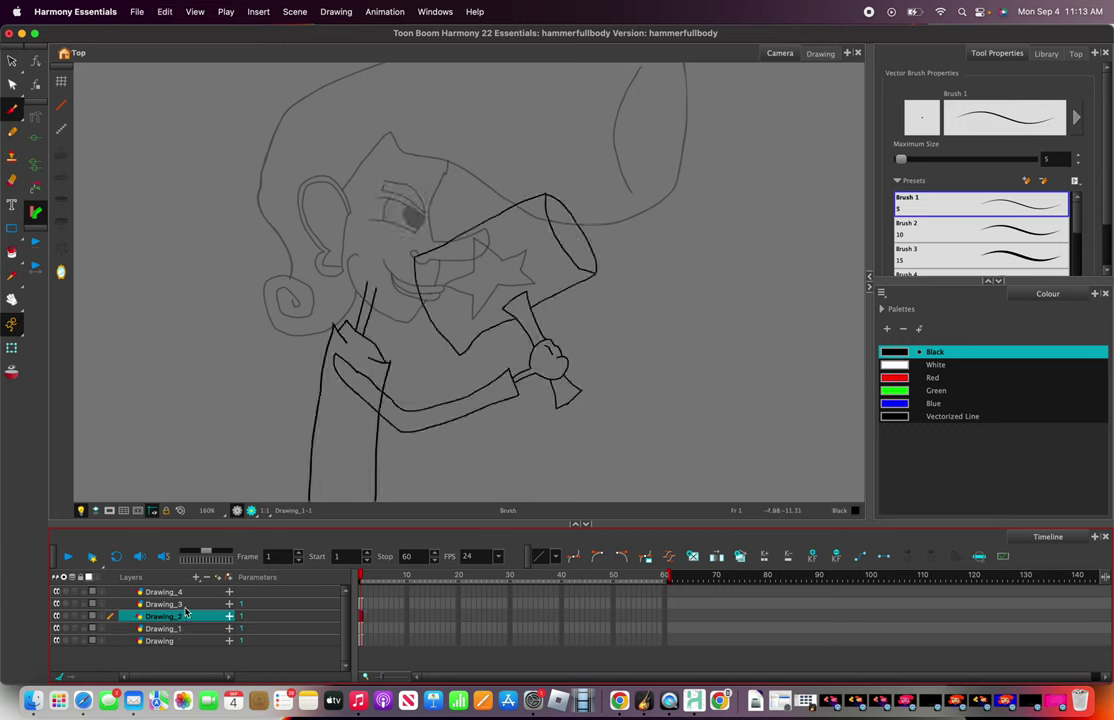
# - Undo the star on the hammer head and the arm and hammer copy pasted into Drawing_2
pyautogui.press('Up')
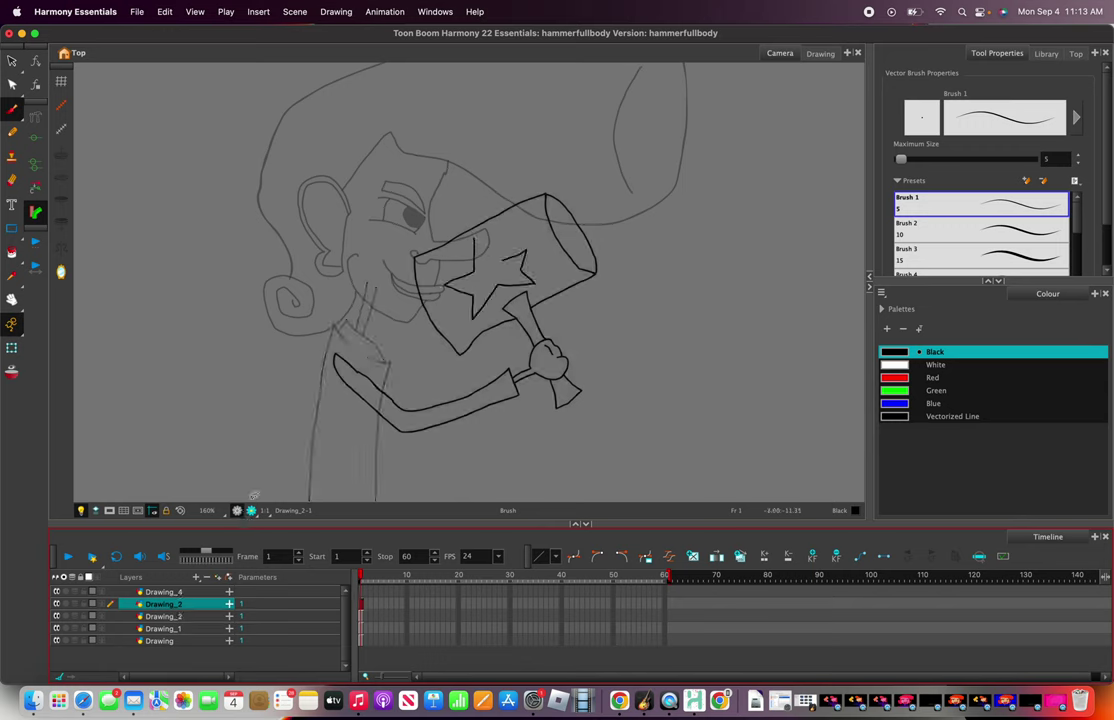
pyautogui.press('super+z')
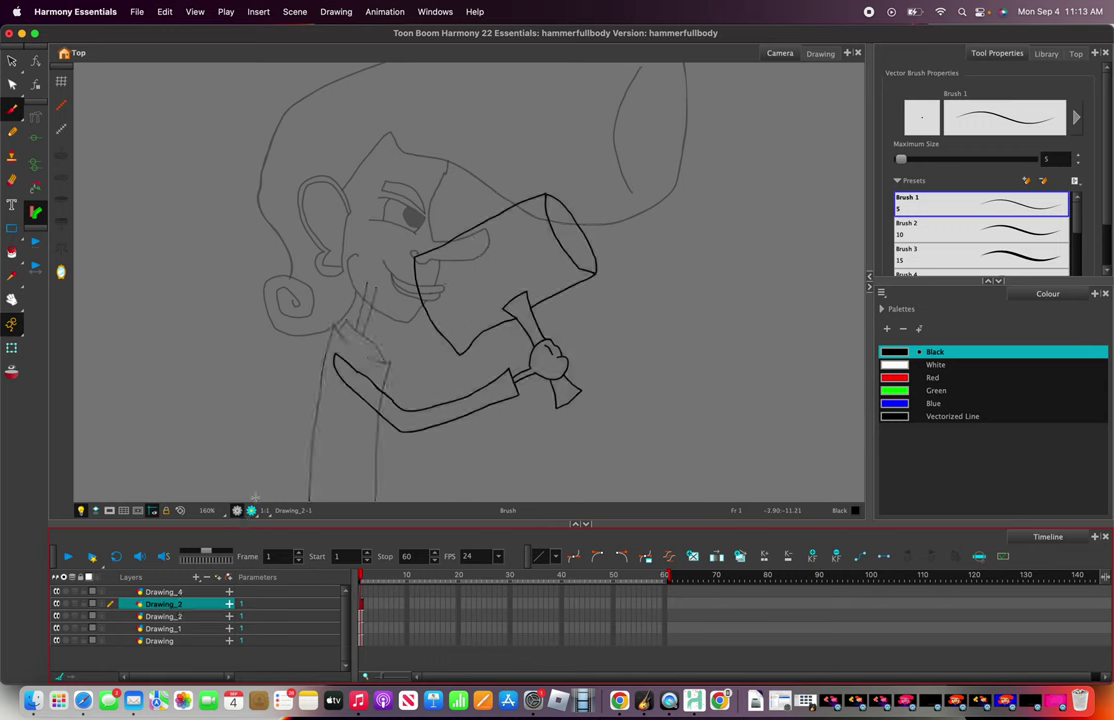
pyautogui.press('Down')
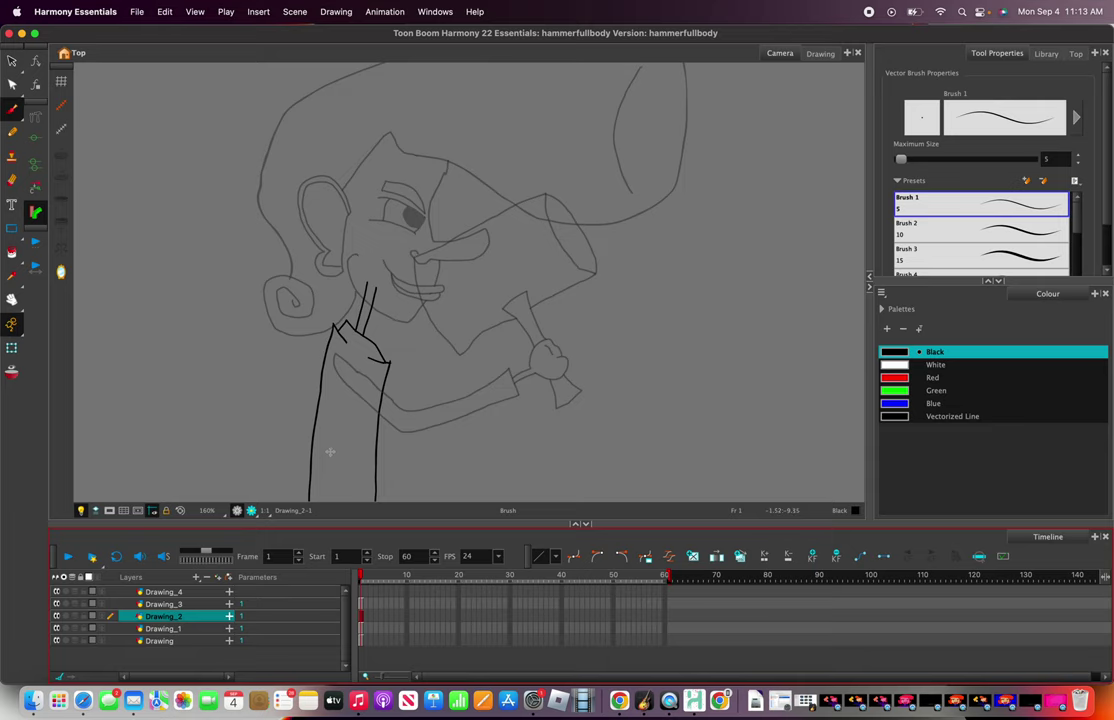
# - Paste the copied arm and hammer into the empty Drawing_4 layer and deselect it
pyautogui.click(170, 628)
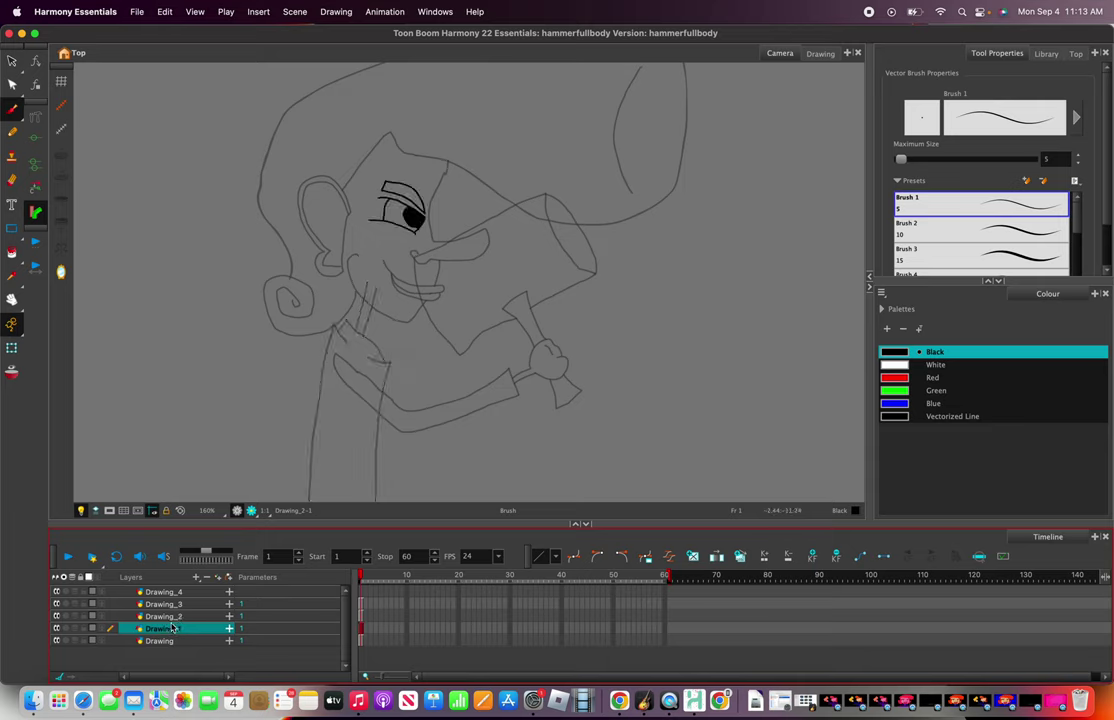
pyautogui.click(177, 606)
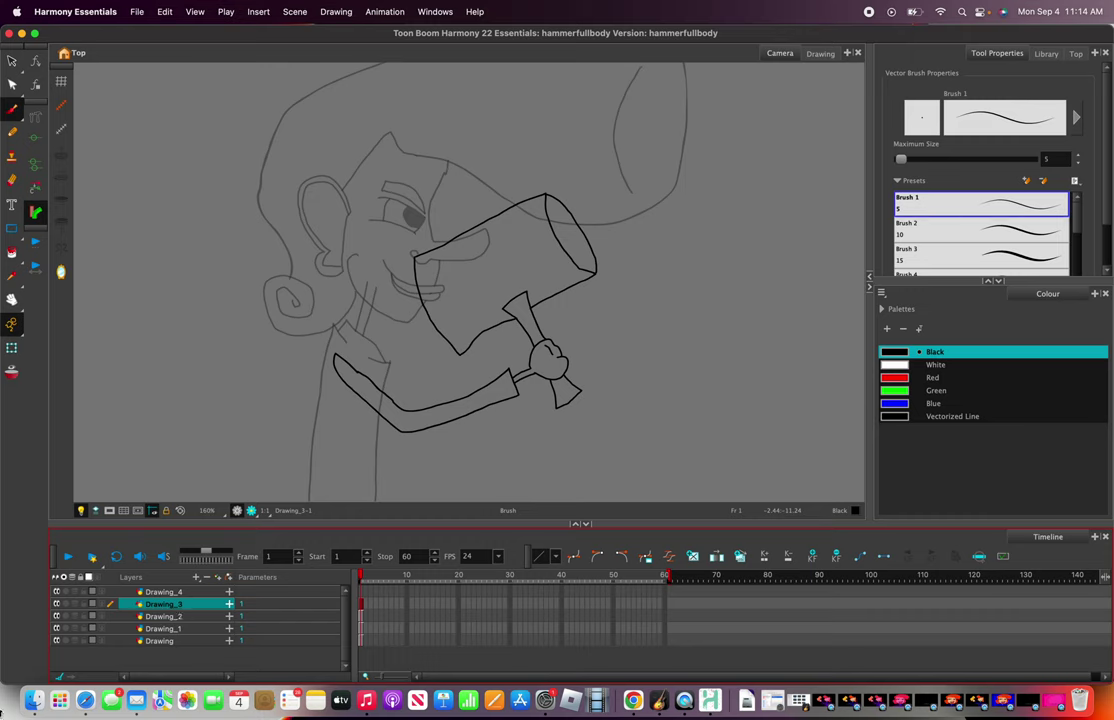
pyautogui.click(152, 616)
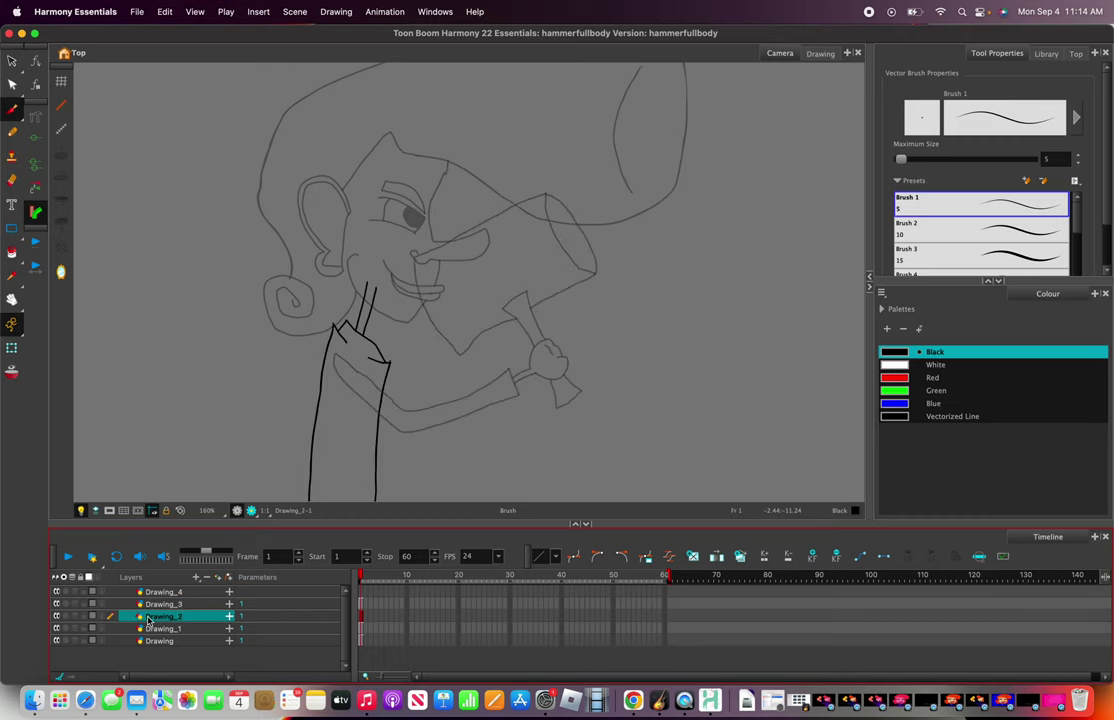
pyautogui.click(150, 628)
pyautogui.click(150, 640)
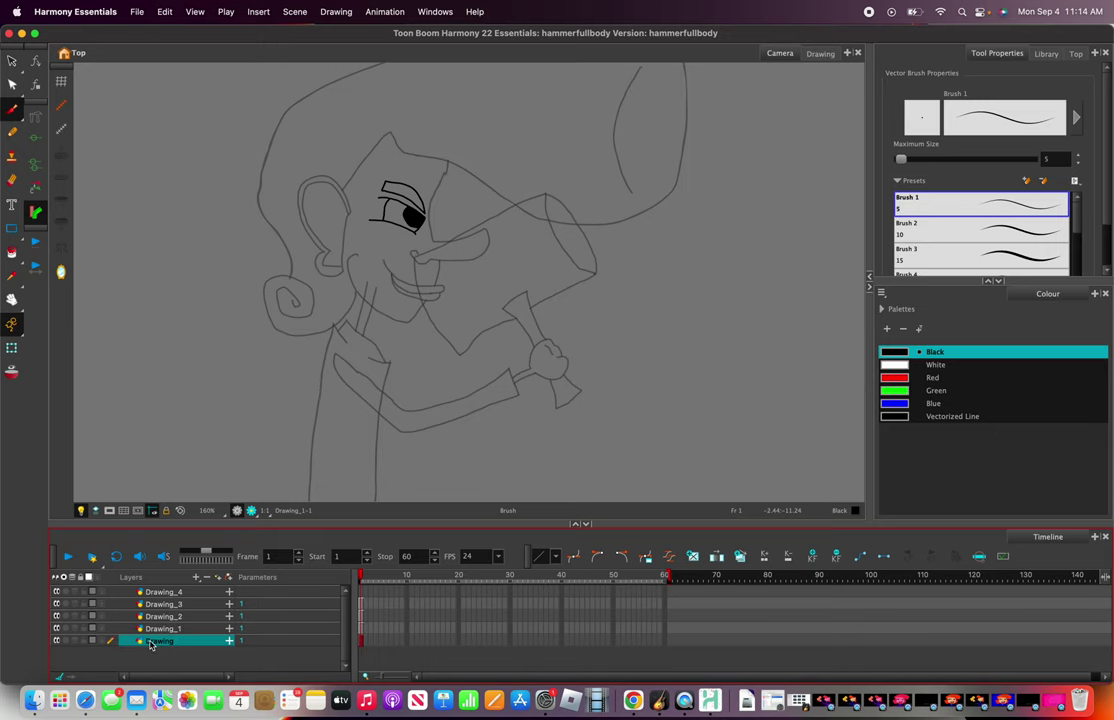
pyautogui.click(148, 592)
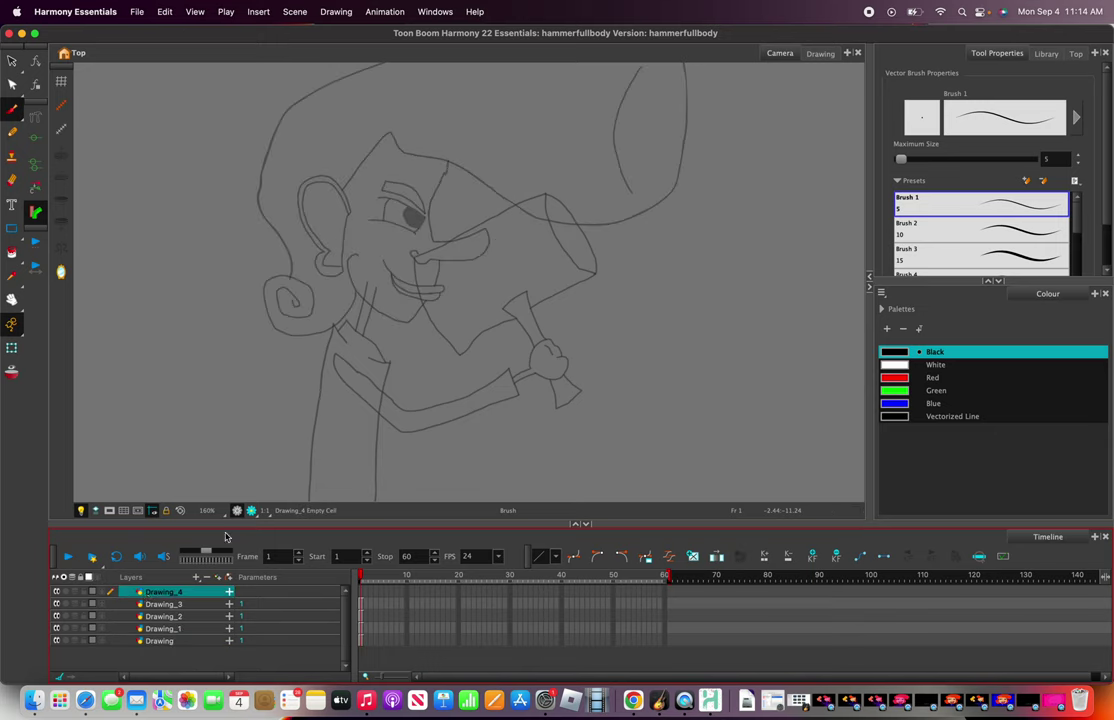
pyautogui.hotkey('ctrl', 'v')
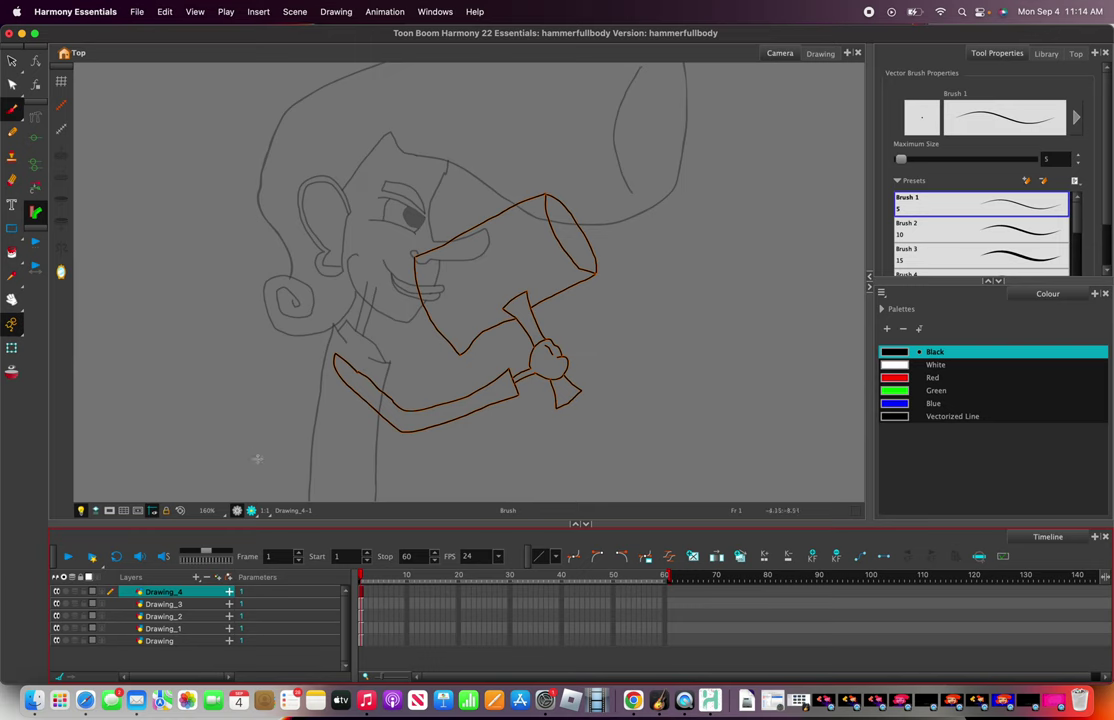
pyautogui.click(327, 269)
# - Draw a five-pointed star on the pasted hammer head in the Drawing_4 layer and switch to the Drawing_2 layer
pyautogui.scroll(2, 500, 315)
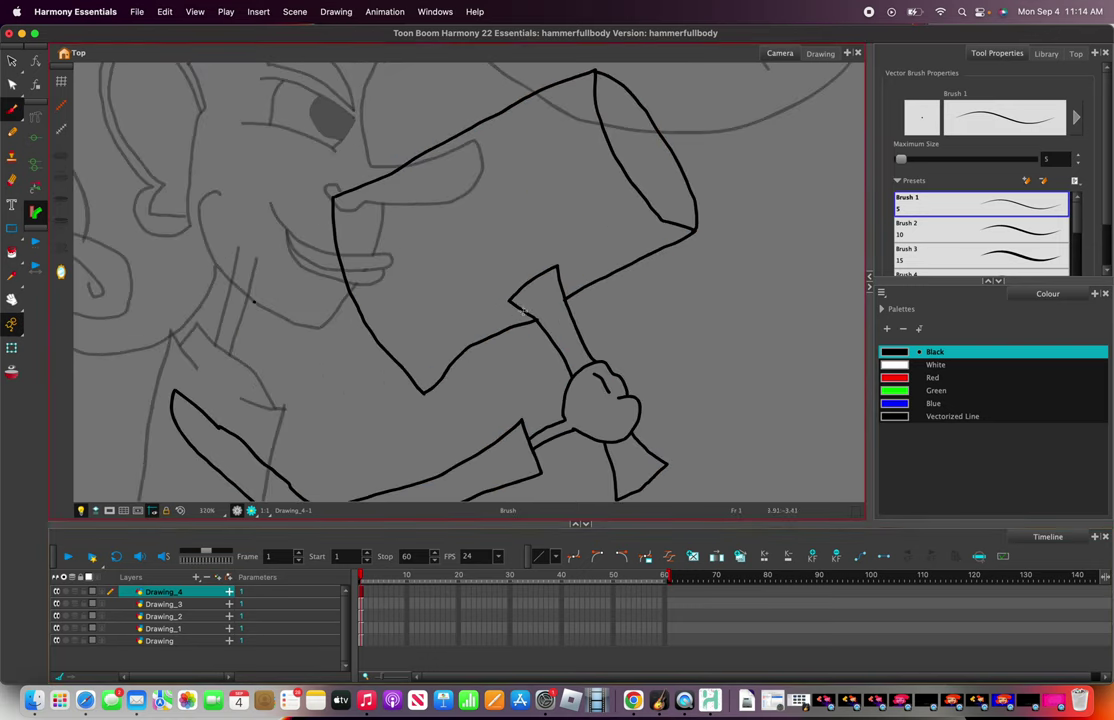
pyautogui.scroll(2, 440, 245)
pyautogui.scroll(2, 474, 253)
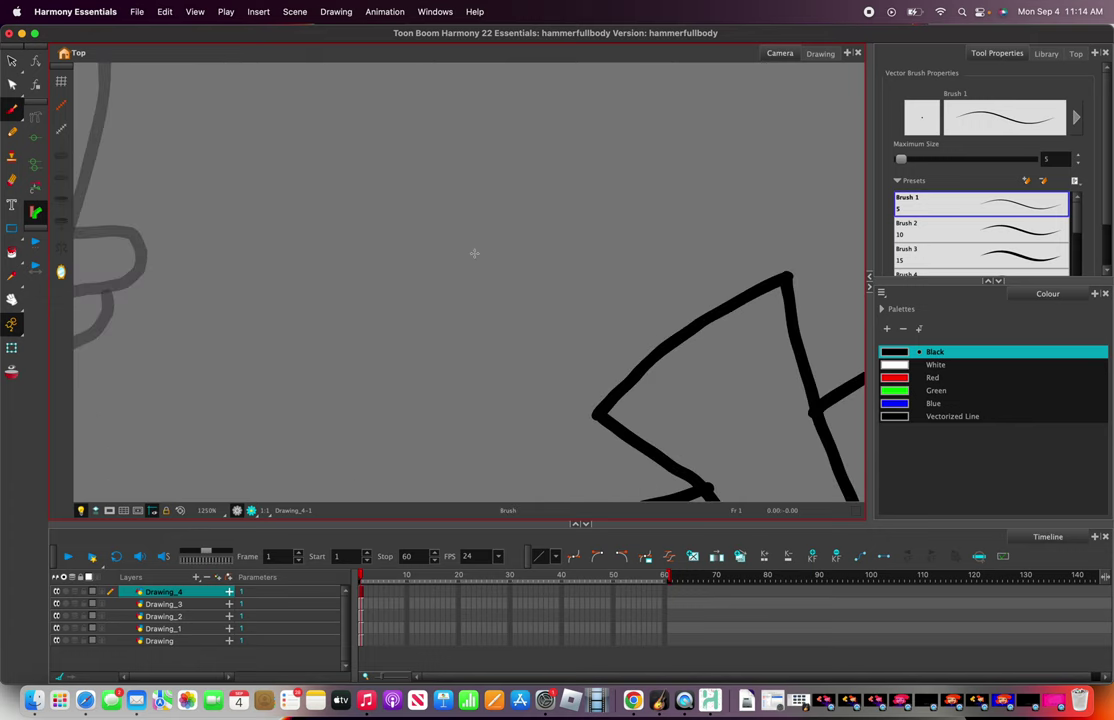
pyautogui.scroll(-2, 474, 253)
pyautogui.scroll(1, 430, 129)
pyautogui.moveTo(433, 188)
pyautogui.mouseDown()
pyautogui.moveTo(417, 227)
pyautogui.moveTo(360, 248)
pyautogui.moveTo(430, 285)
pyautogui.moveTo(438, 378)
pyautogui.moveTo(515, 273)
pyautogui.moveTo(626, 275)
pyautogui.moveTo(571, 212)
pyautogui.moveTo(610, 151)
pyautogui.moveTo(498, 177)
pyautogui.moveTo(433, 125)
pyautogui.mouseUp()
pyautogui.scroll(-5, 433, 130)
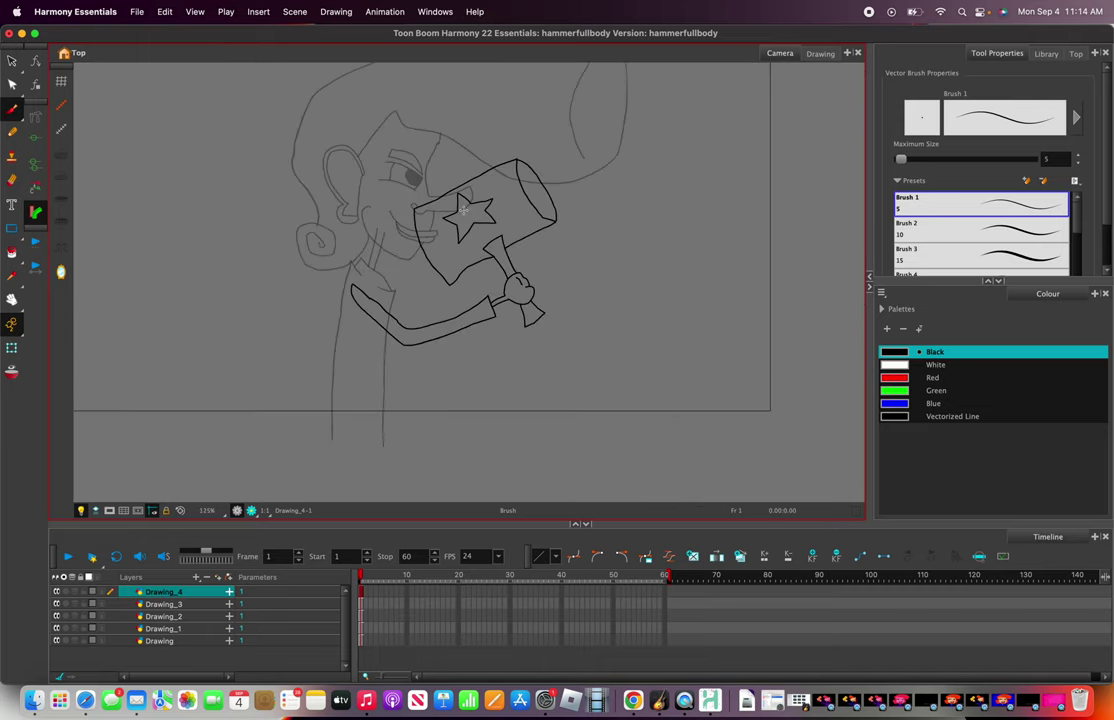
pyautogui.scroll(3, 455, 180)
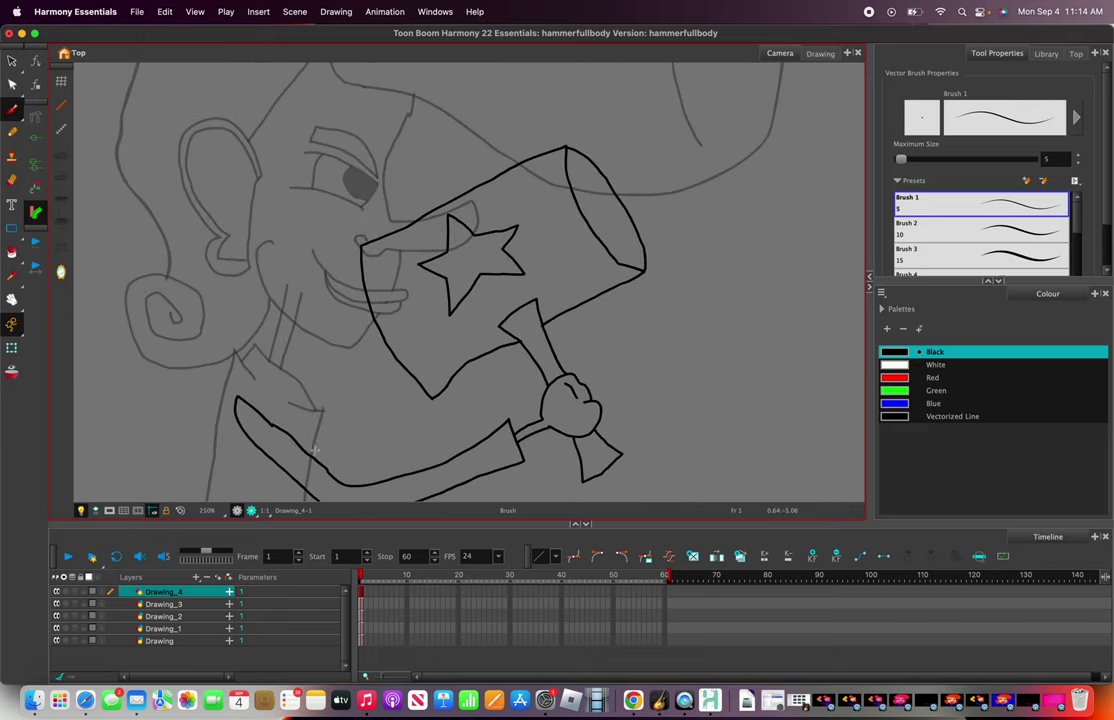
pyautogui.click(168, 616)
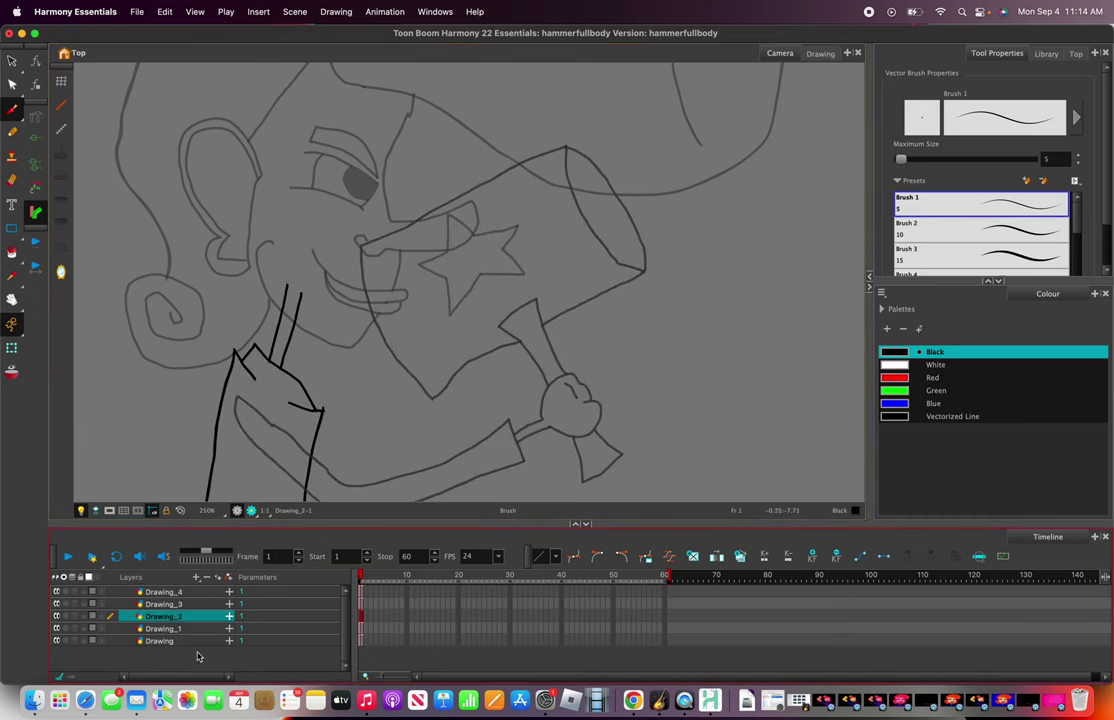
# - Draw a matching five-pointed star on the hammer head in the Drawing_3 layer, tracing over the faded star
pyautogui.click(168, 628)
pyautogui.click(162, 640)
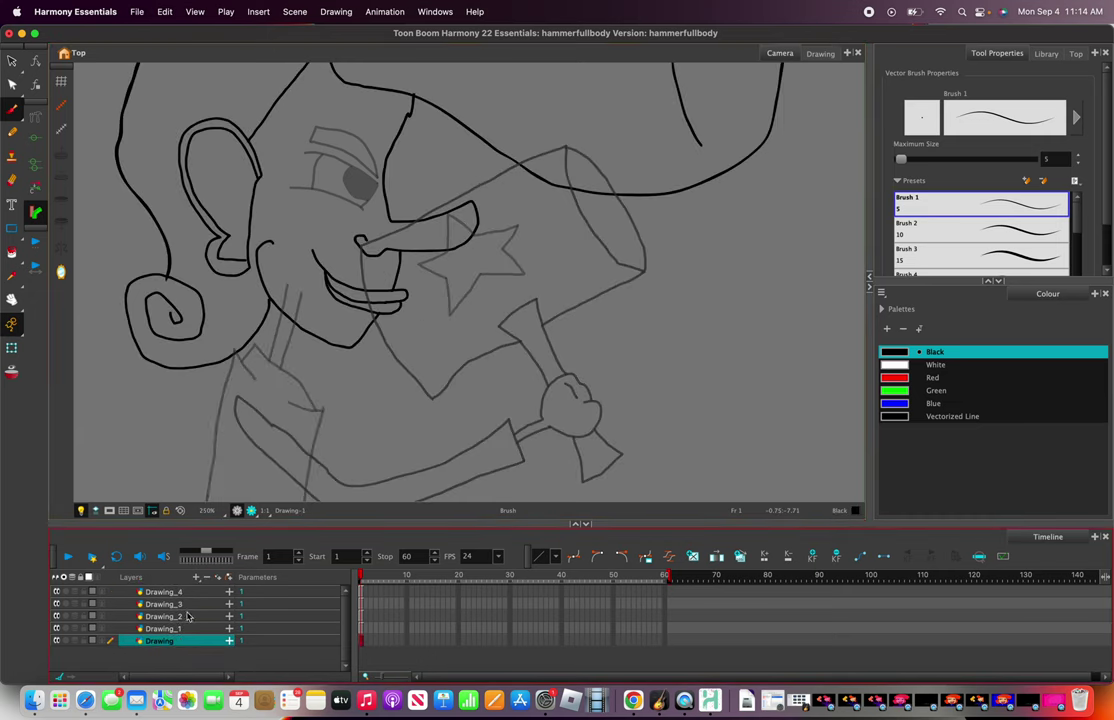
pyautogui.click(190, 605)
pyautogui.scroll(3, 472, 262)
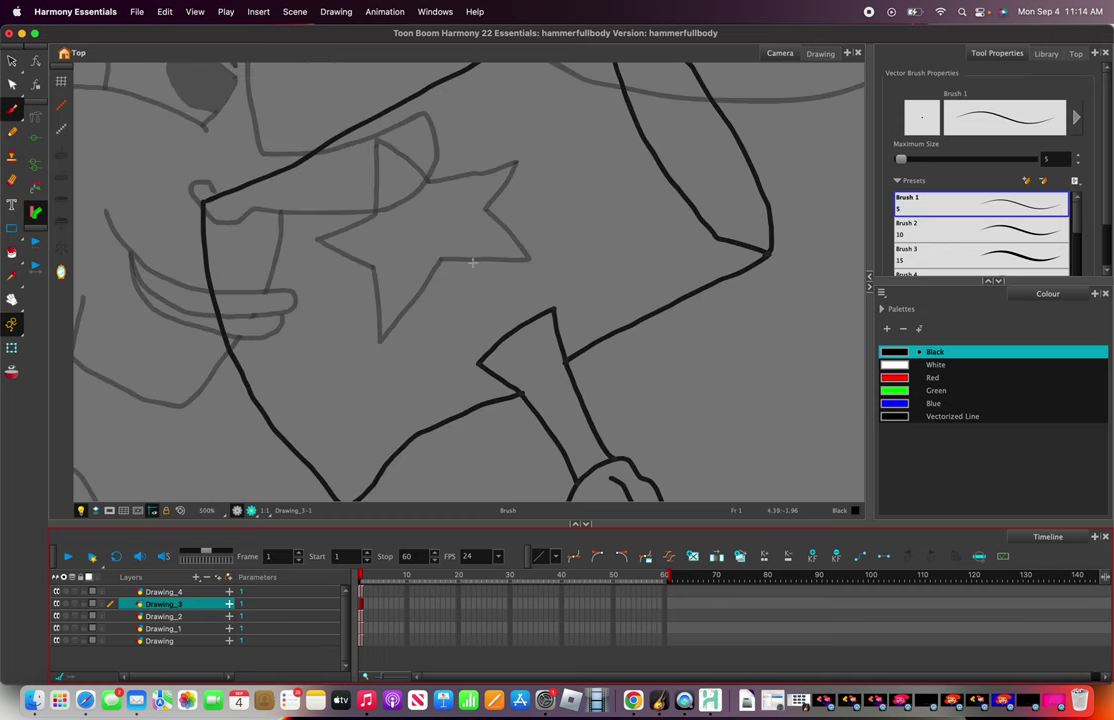
pyautogui.moveTo(371, 133)
pyautogui.mouseDown()
pyautogui.moveTo(381, 207)
pyautogui.moveTo(320, 240)
pyautogui.moveTo(382, 270)
pyautogui.moveTo(384, 330)
pyautogui.moveTo(427, 262)
pyautogui.moveTo(528, 268)
pyautogui.moveTo(476, 218)
pyautogui.moveTo(512, 167)
pyautogui.moveTo(425, 180)
pyautogui.moveTo(372, 134)
pyautogui.mouseUp()
pyautogui.scroll(-5, 361, 282)
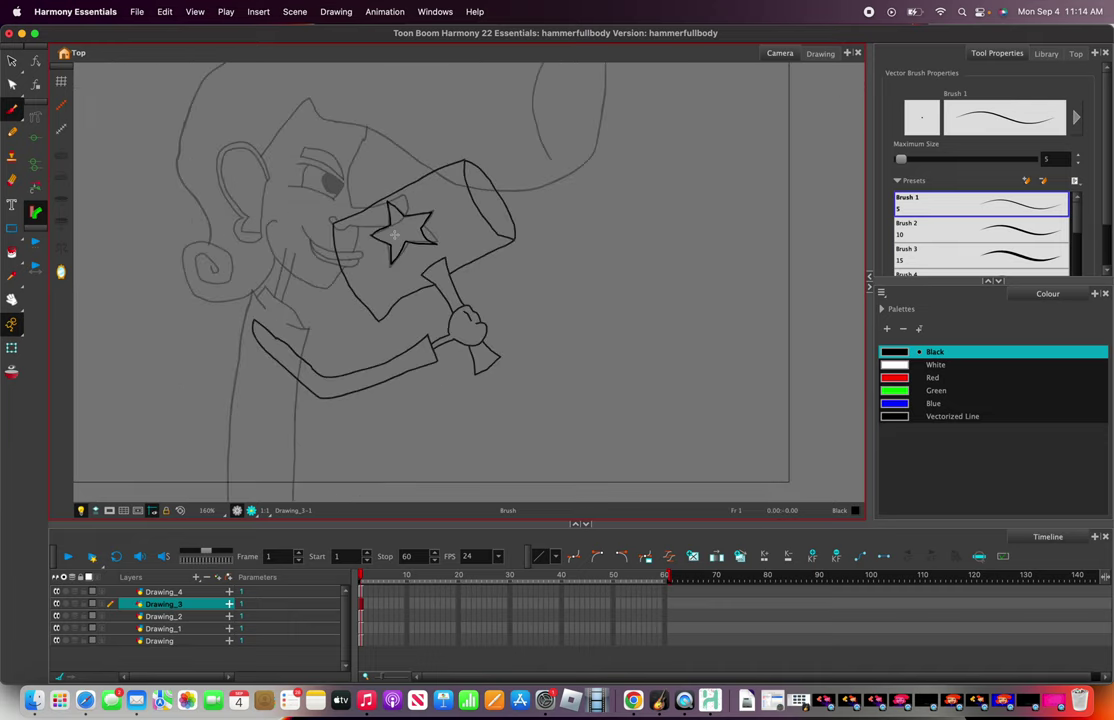
# - Compare the new star with the faded one and move the Drawing_3 layer to the end of the layer stack, below Drawing
pyautogui.scroll(4, 361, 282)
pyautogui.click(157, 617)
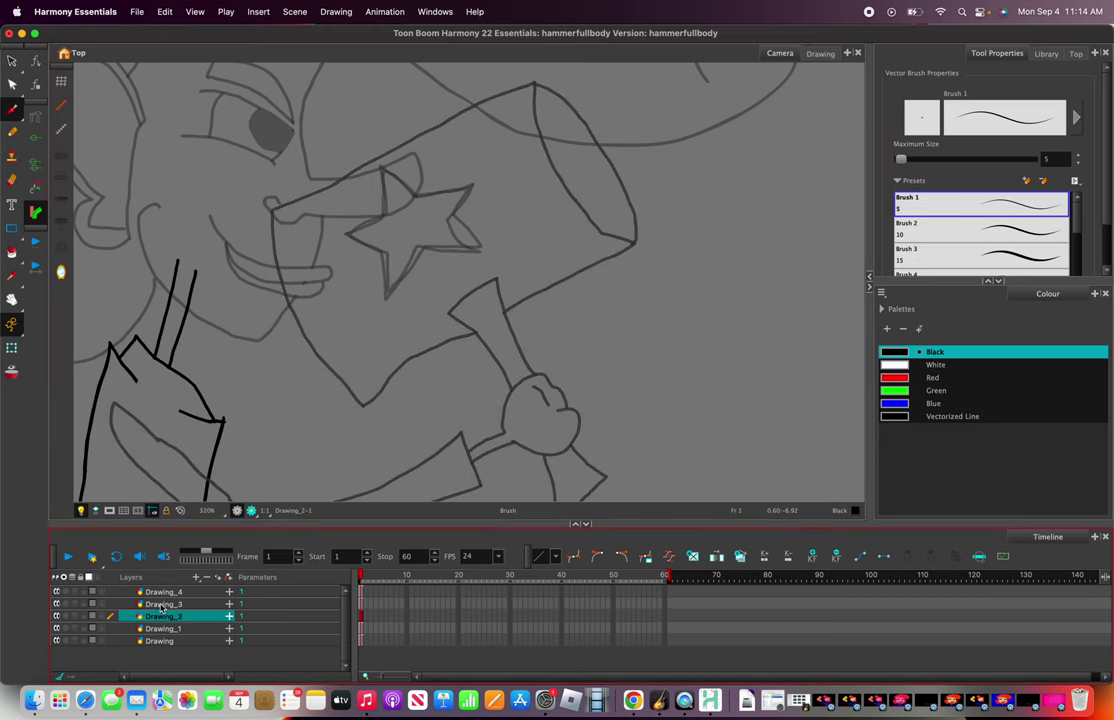
pyautogui.click(165, 604)
pyautogui.scroll(2, 372, 280)
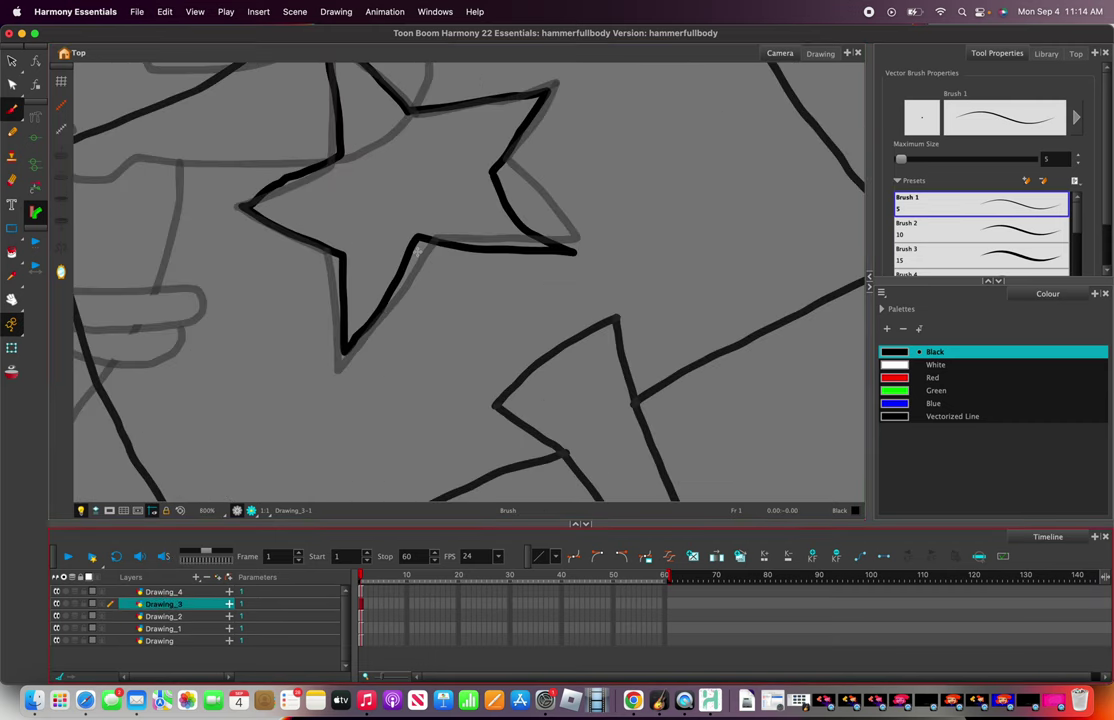
pyautogui.scroll(-5, 372, 280)
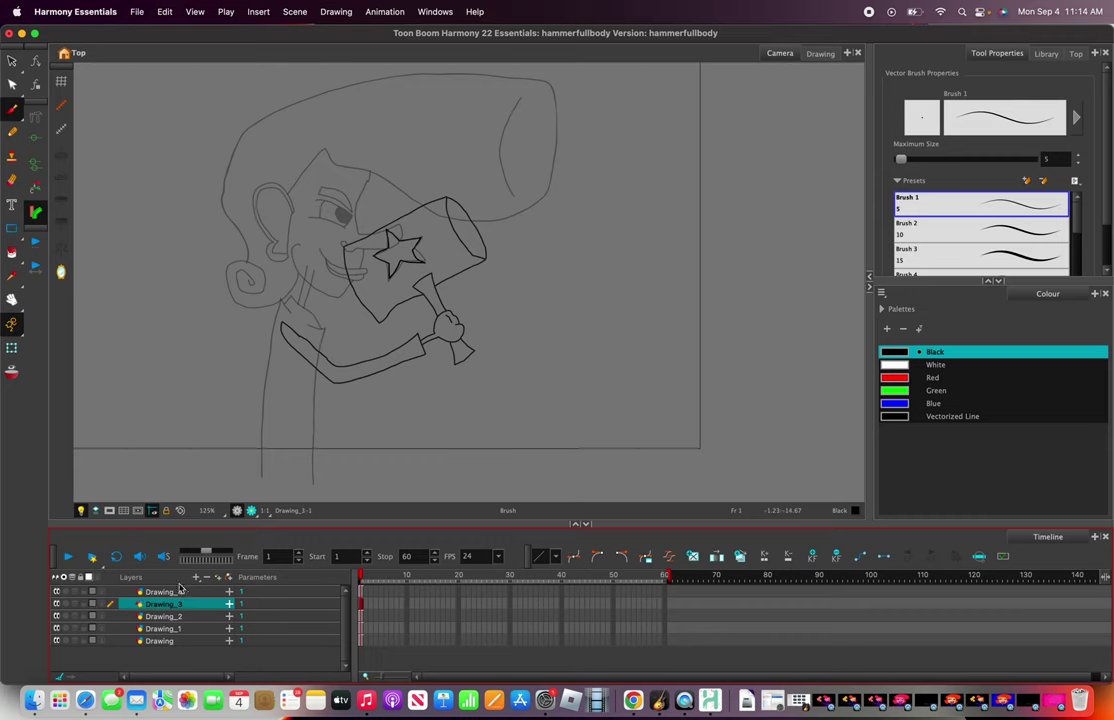
pyautogui.moveTo(160, 604); pyautogui.dragTo(177, 650)
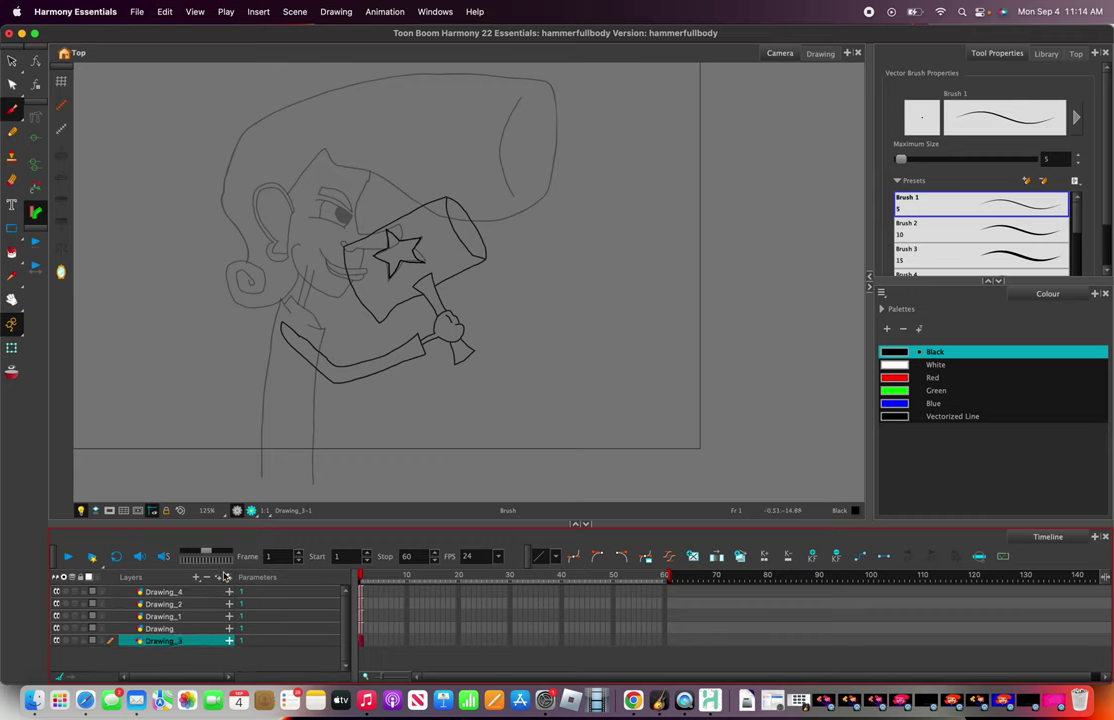
# - Draw a line across the open lower end of the torso in the Drawing_2 layer to close it
pyautogui.click(155, 605)
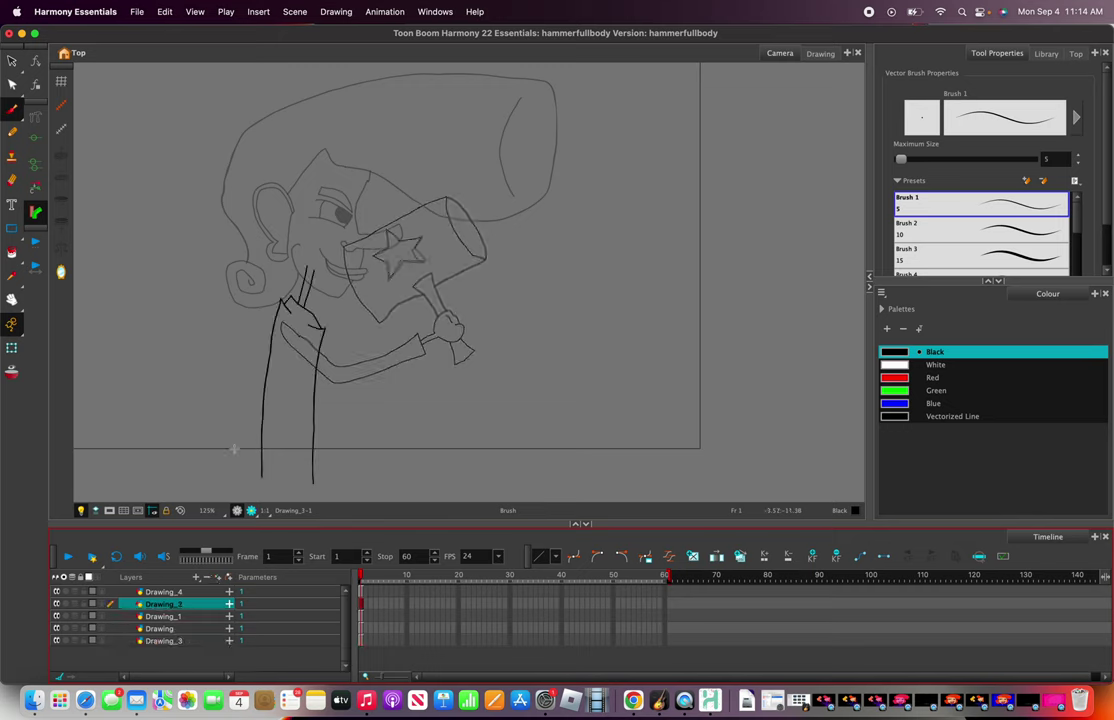
pyautogui.moveTo(238, 478); pyautogui.dragTo(386, 482)
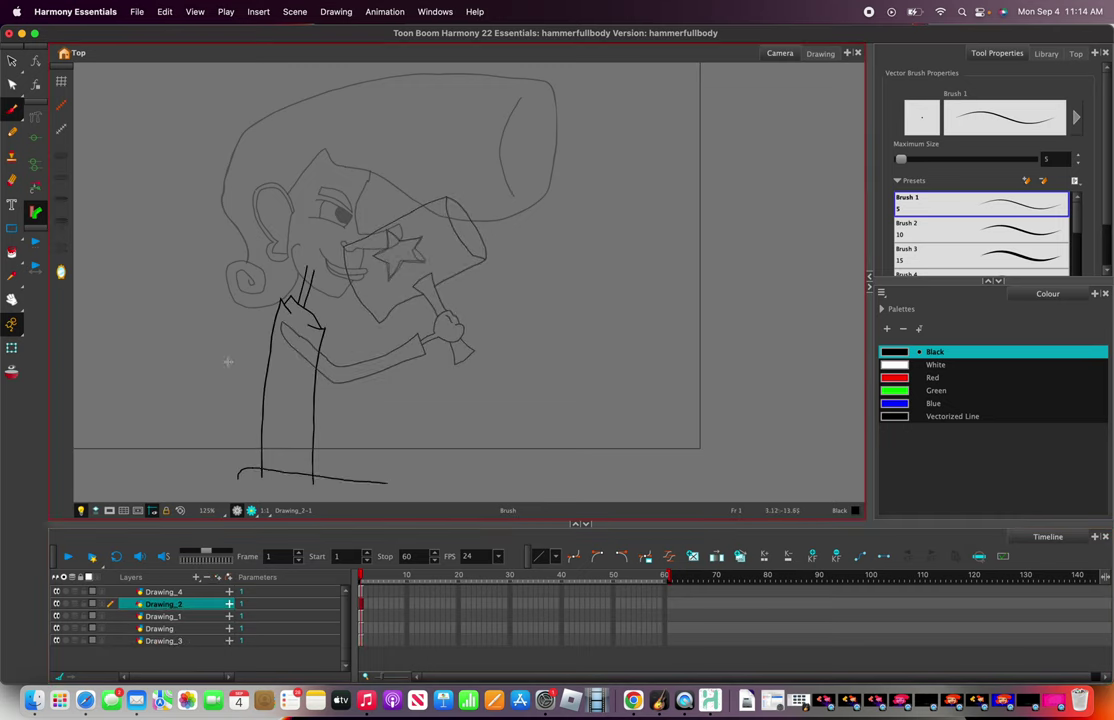
# - Darken the Blue palette colour to navy with H 240, S 100, V 36 and paint the torso with it
pyautogui.click(11, 253)
pyautogui.click(958, 405)
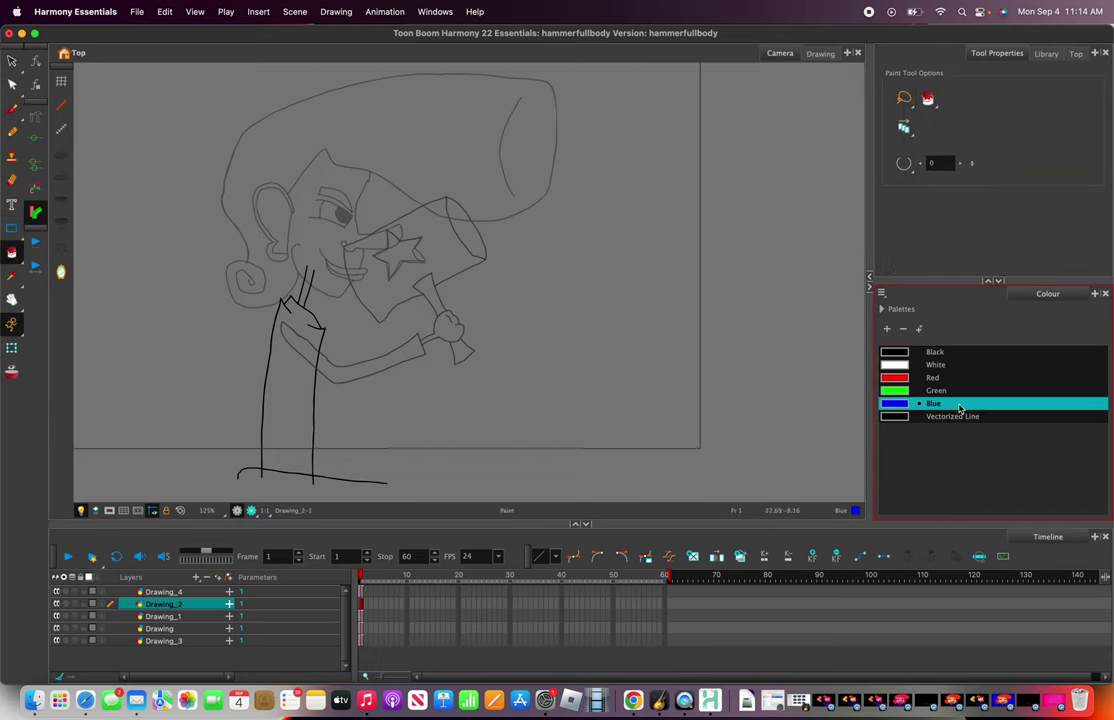
pyautogui.rightClick(958, 405)
pyautogui.click(977, 490)
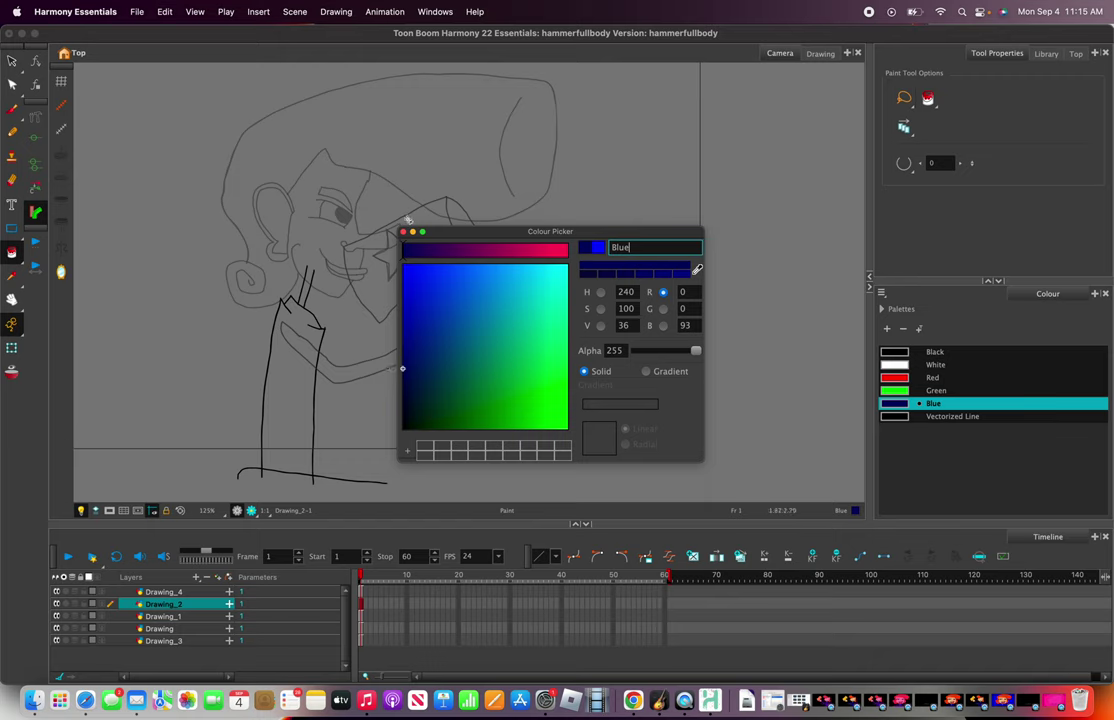
pyautogui.click(403, 232)
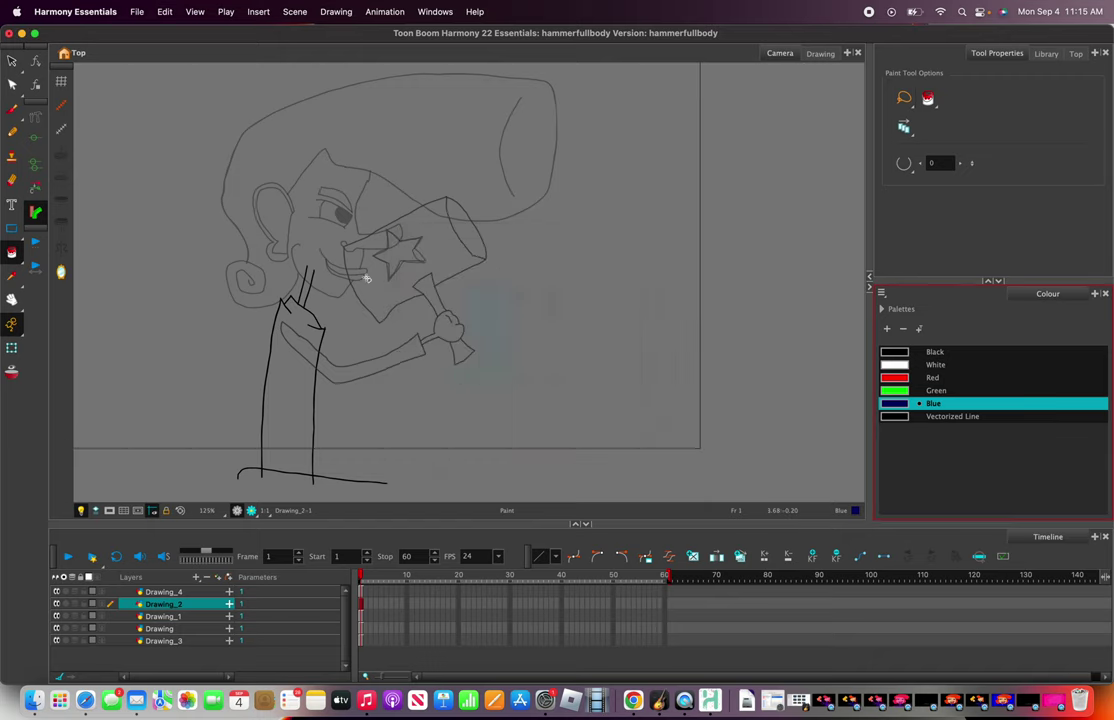
pyautogui.click(266, 334)
pyautogui.scroll(2, 290, 345)
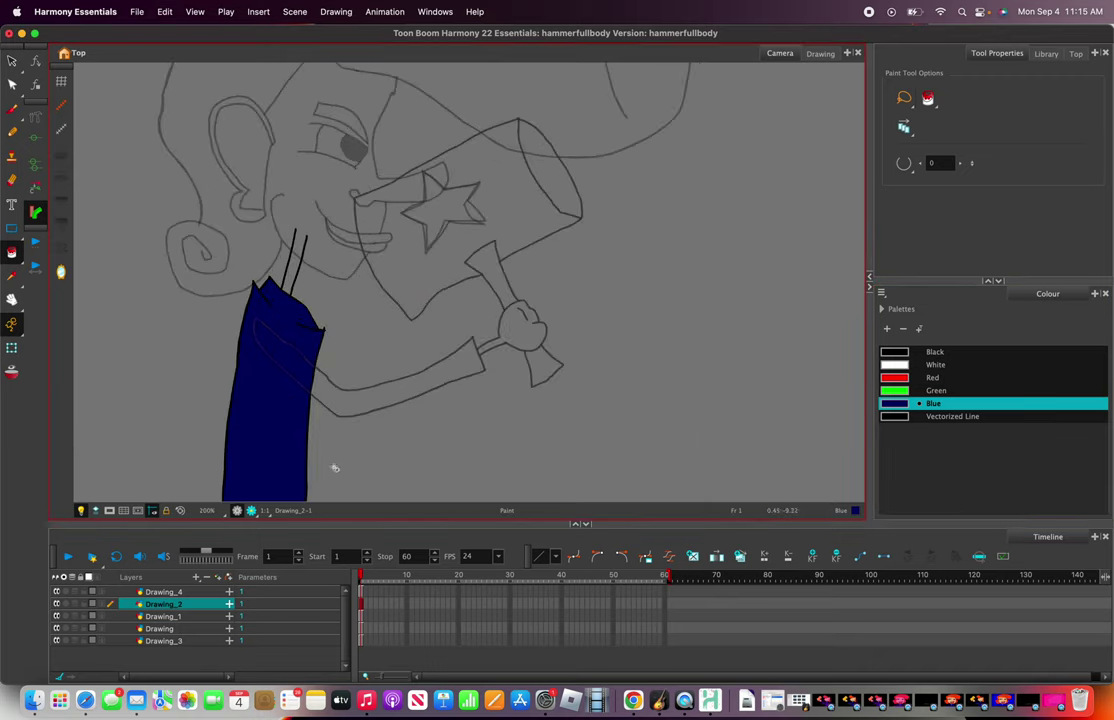
# - Paint the arm's sleeve navy blue in both the Drawing_3 and Drawing_4 layers
pyautogui.click(197, 617)
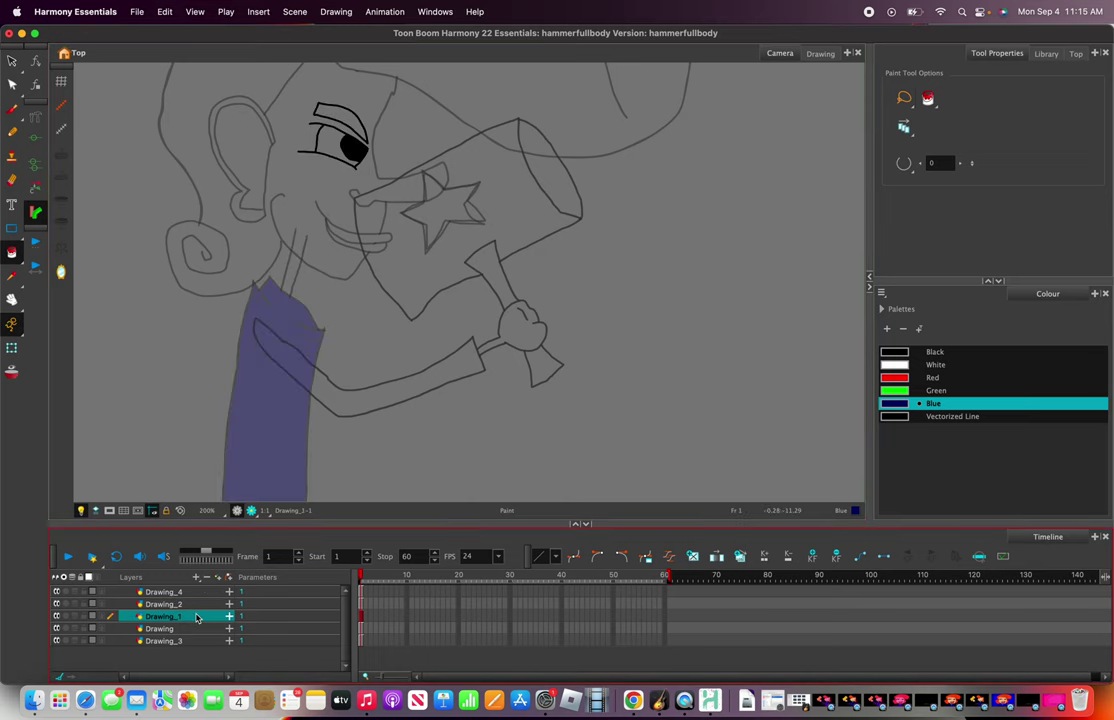
pyautogui.click(197, 629)
pyautogui.click(197, 641)
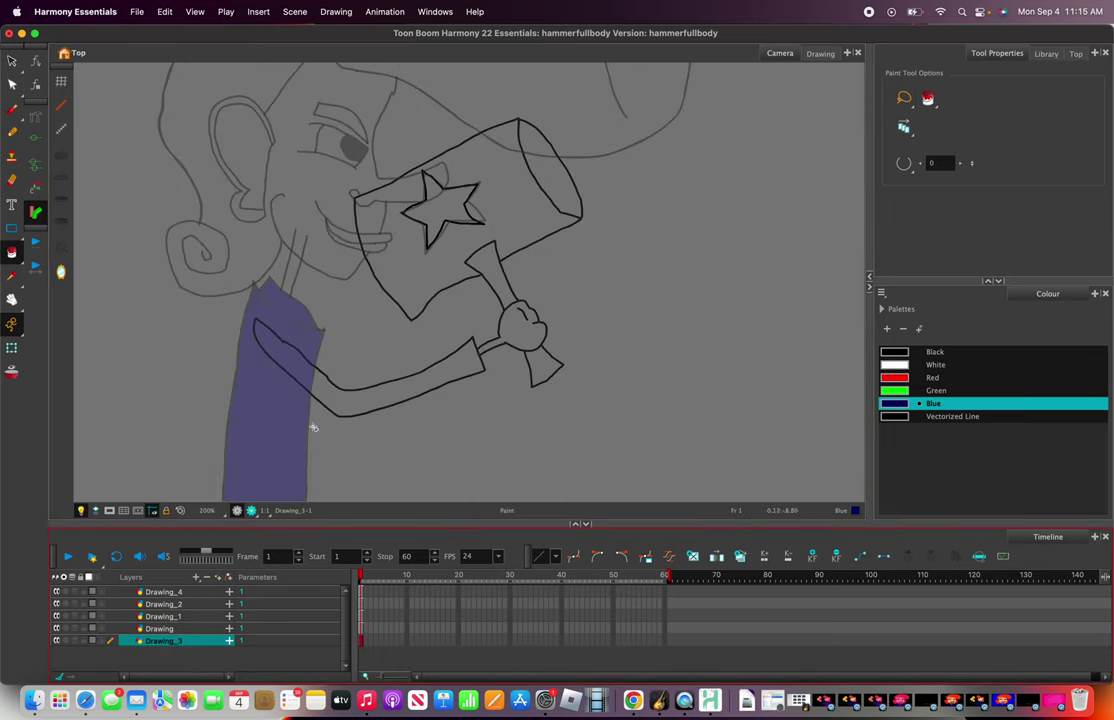
pyautogui.click(343, 393)
pyautogui.click(150, 592)
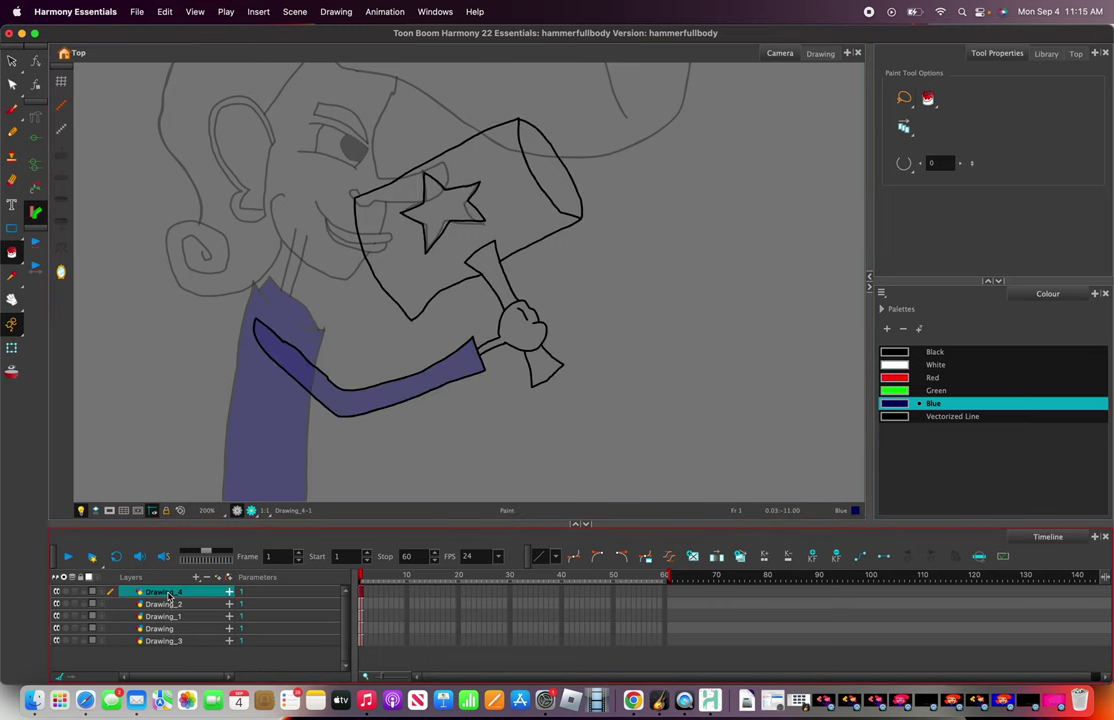
pyautogui.click(331, 399)
pyautogui.scroll(-3, 320, 385)
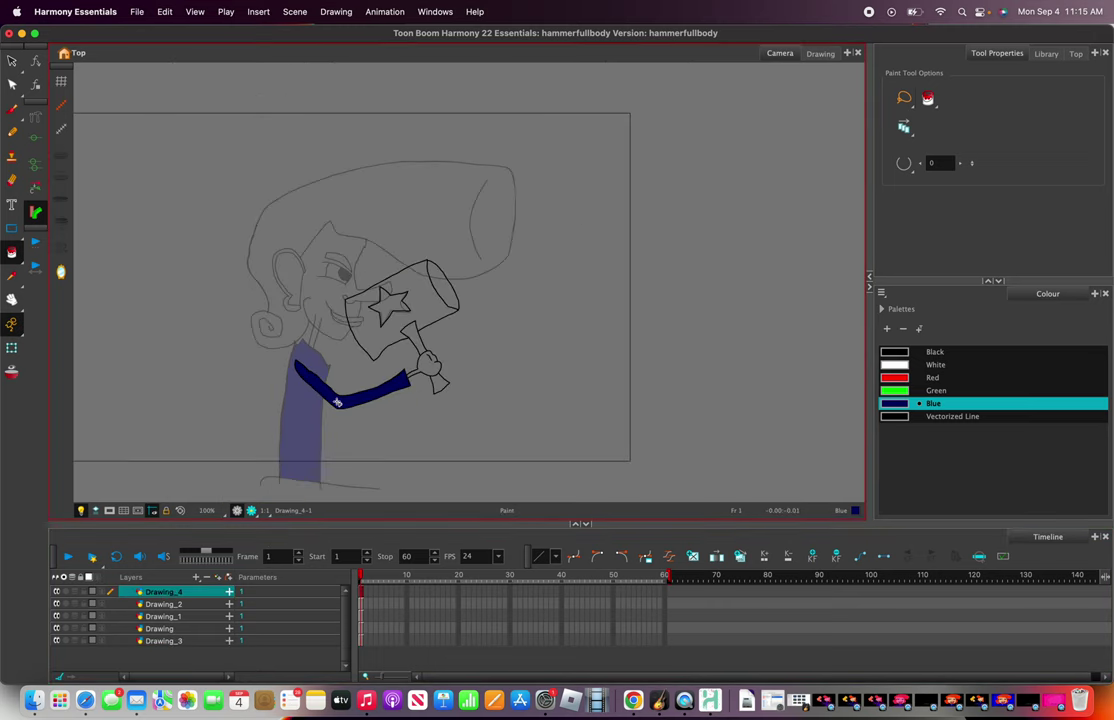
# - Look through the Drawing, Drawing_2 and Drawing_1 layers and make Drawing_3 the active layer
pyautogui.scroll(2, 313, 408)
pyautogui.scroll(2, 313, 408)
pyautogui.click(131, 628)
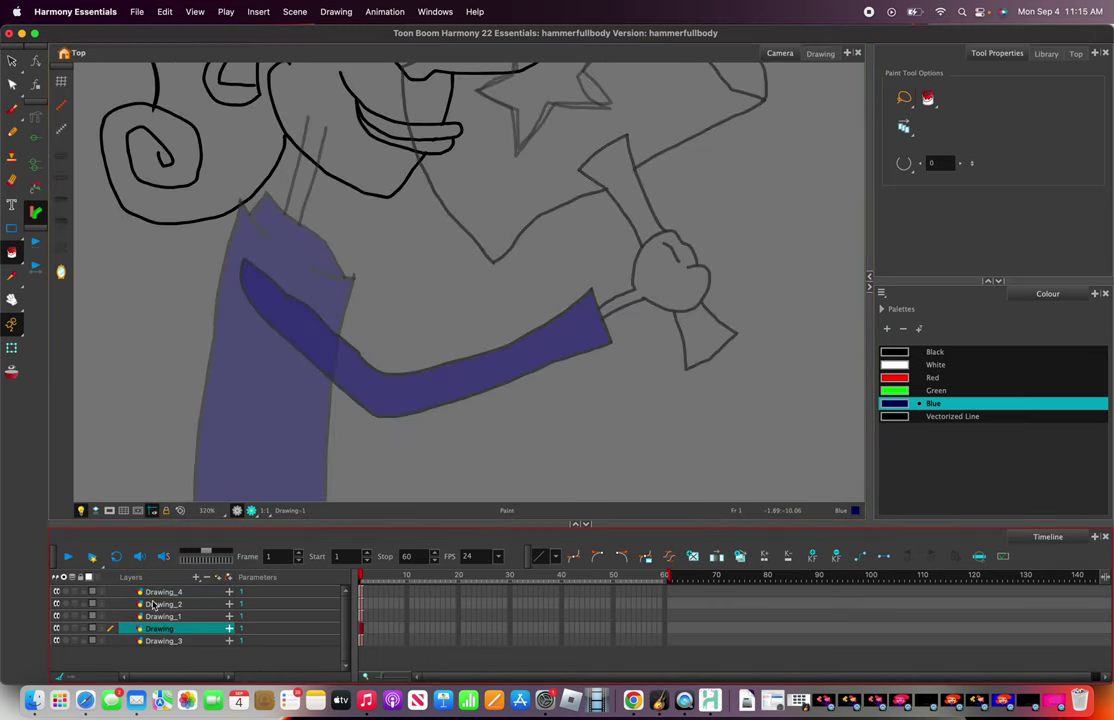
pyautogui.click(153, 605)
pyautogui.click(172, 616)
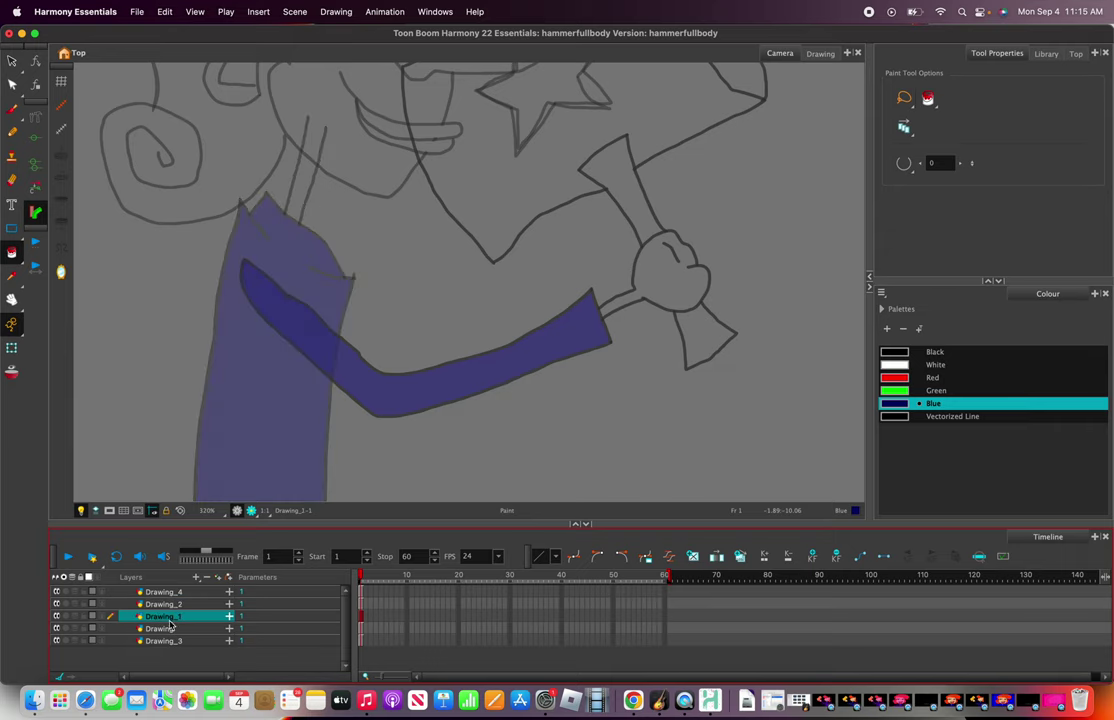
pyautogui.click(170, 641)
pyautogui.scroll(2, 542, 231)
pyautogui.scroll(-3, 552, 229)
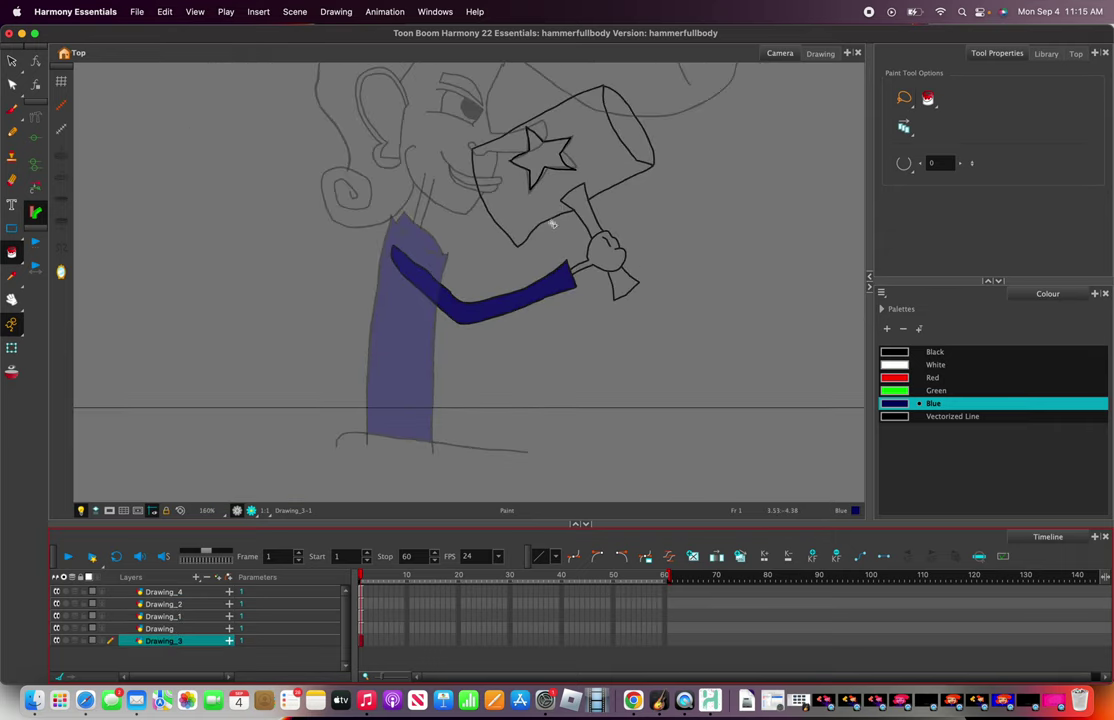
pyautogui.scroll(2, 574, 149)
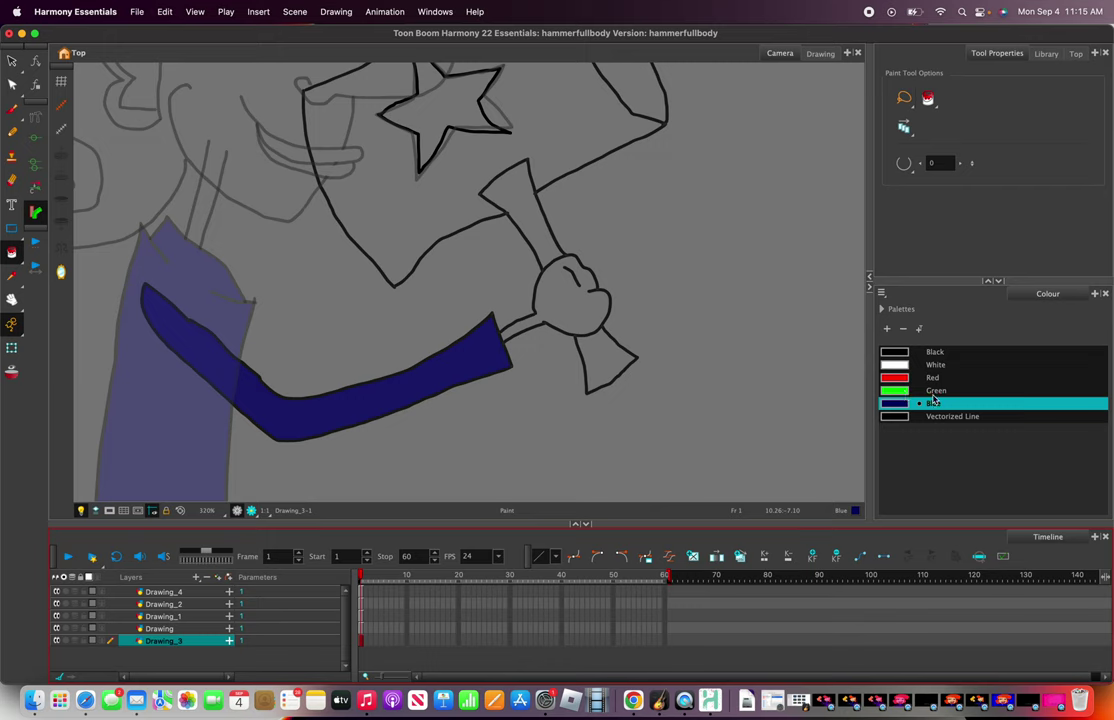
# - Add a new palette colour and set it to golden yellow with R 220, G 168, B 59
pyautogui.click(886, 329)
pyautogui.rightClick(933, 429)
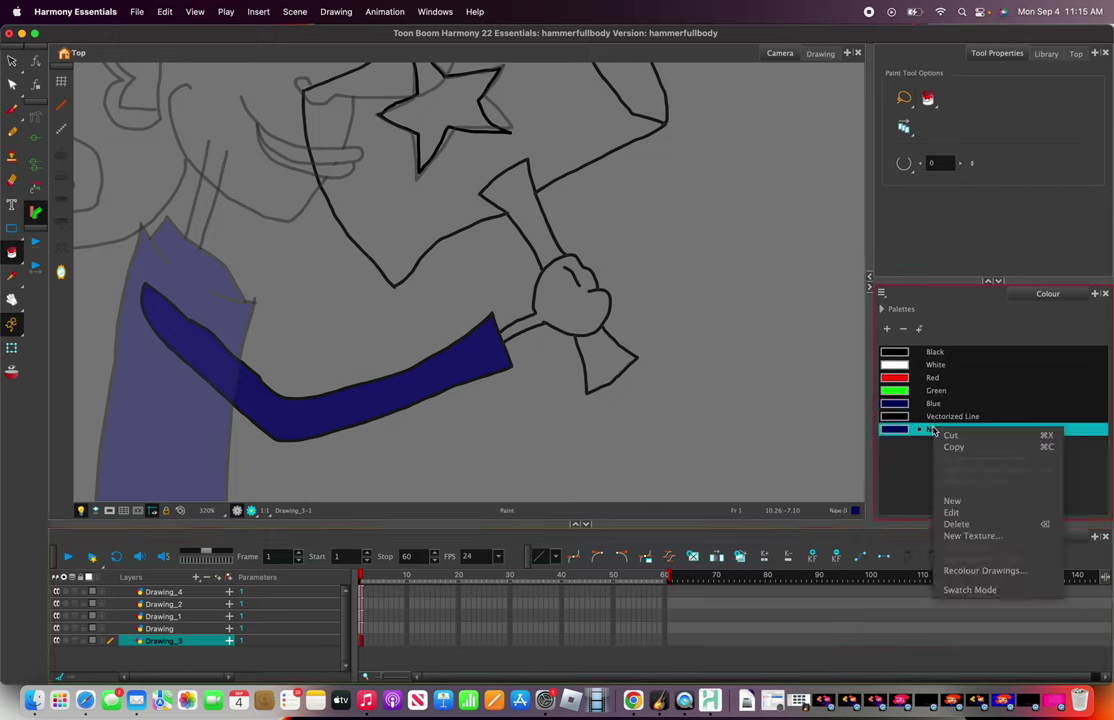
pyautogui.click(953, 512)
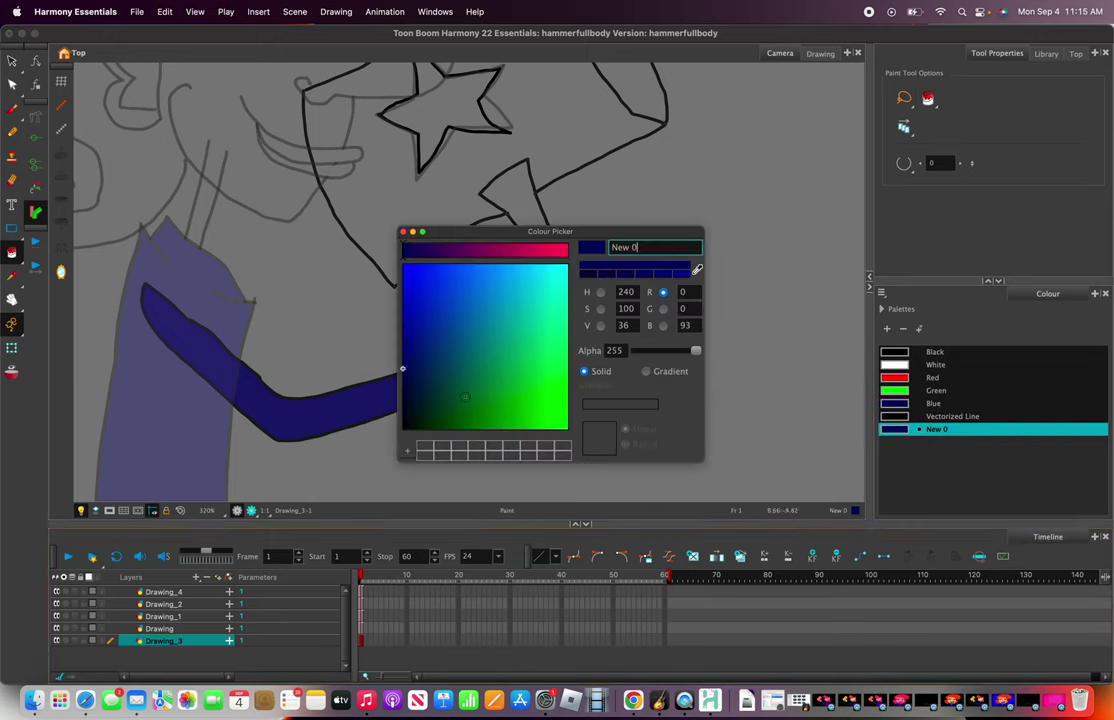
pyautogui.click(545, 250)
pyautogui.click(525, 326)
pyautogui.click(511, 390)
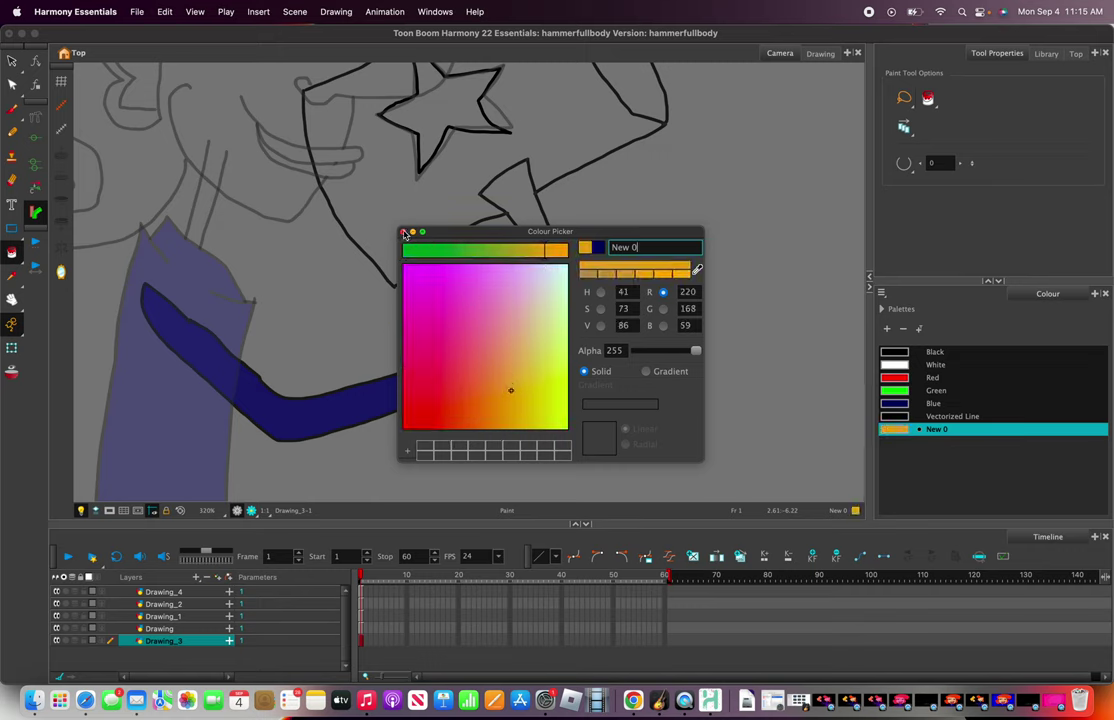
pyautogui.click(404, 233)
# - Paint the hammer head, its end face and both parts of the handle with the new golden colour in Drawing_3
pyautogui.click(440, 218)
pyautogui.click(533, 197)
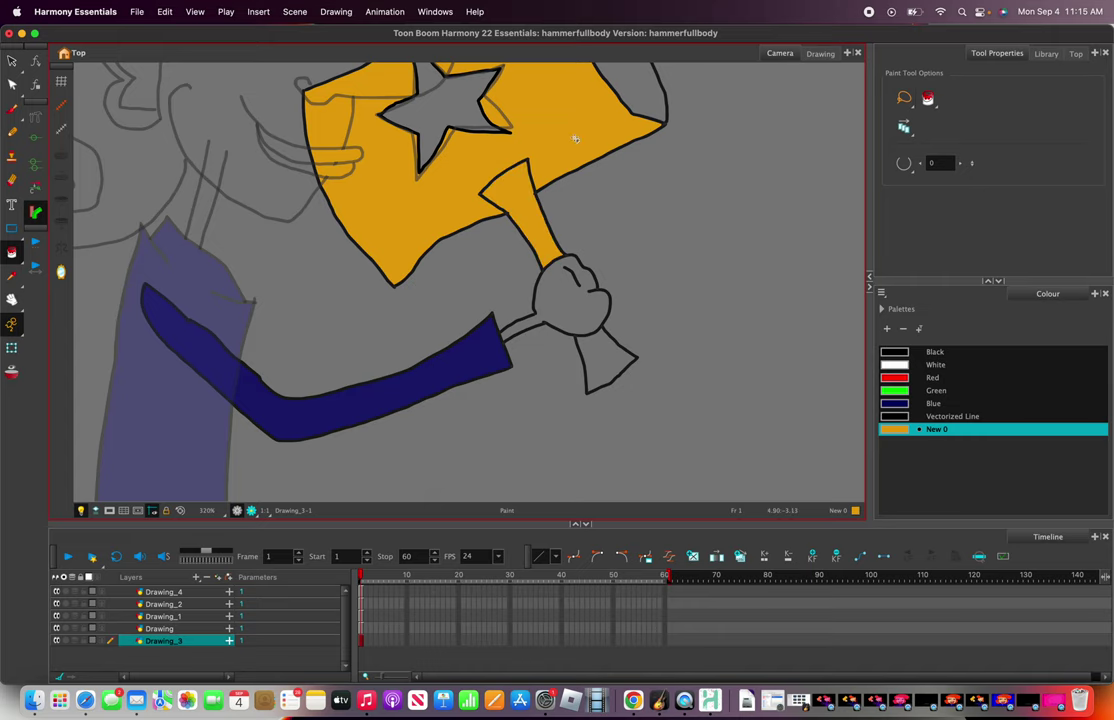
pyautogui.click(602, 361)
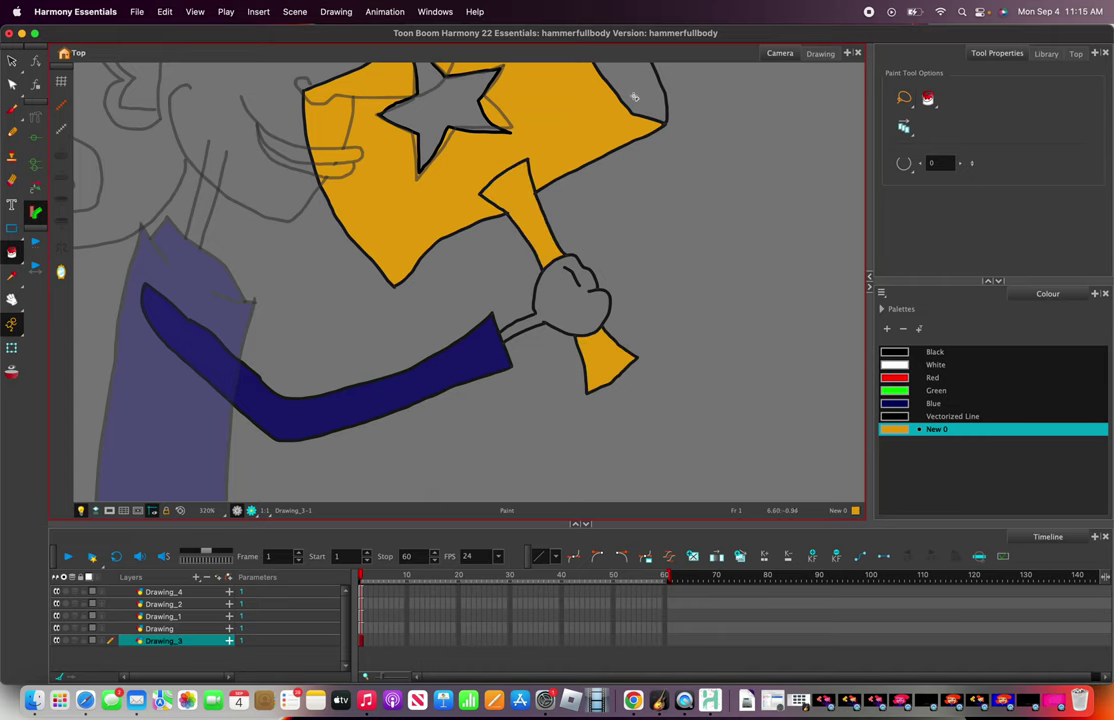
pyautogui.scroll(-5, 633, 97)
pyautogui.scroll(4, 462, 93)
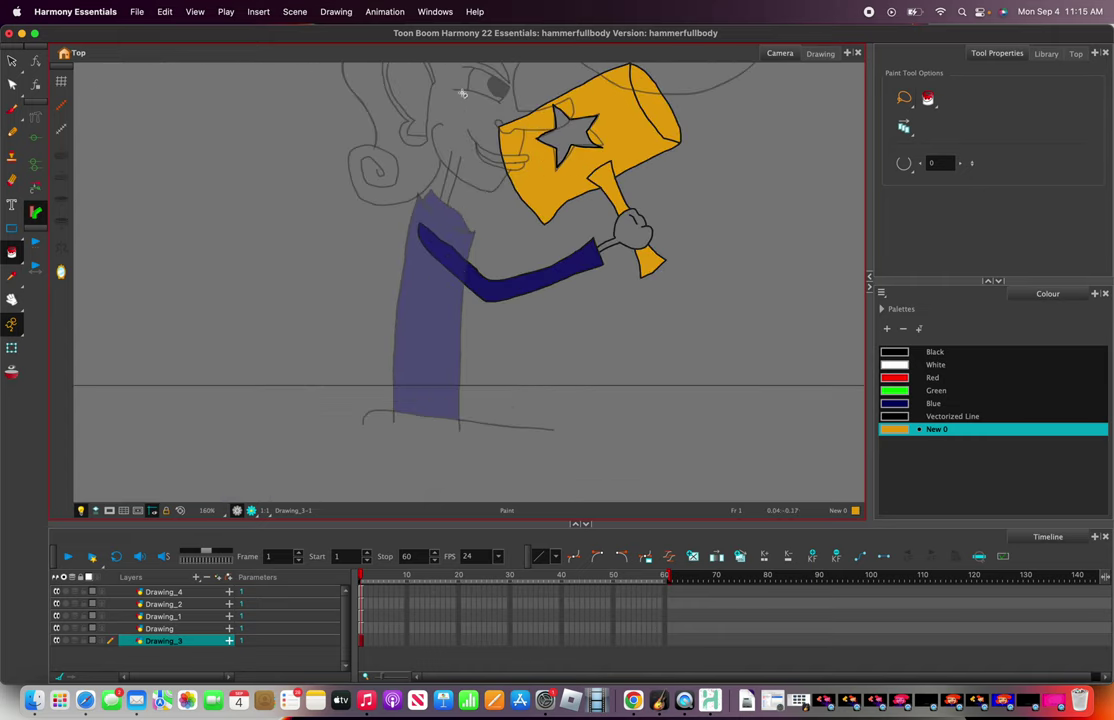
pyautogui.scroll(3, 462, 93)
pyautogui.scroll(-3, 475, 216)
pyautogui.scroll(2, 650, 265)
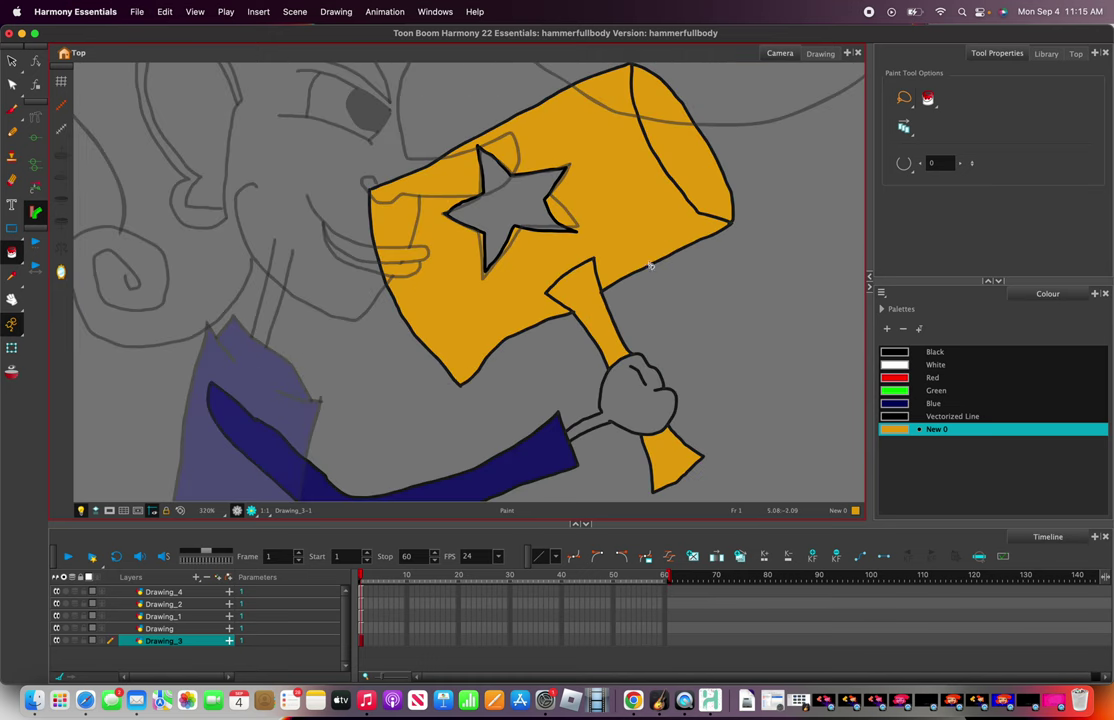
# - Change the New 0 palette colour to R 220, G 160, B 32
pyautogui.rightClick(936, 430)
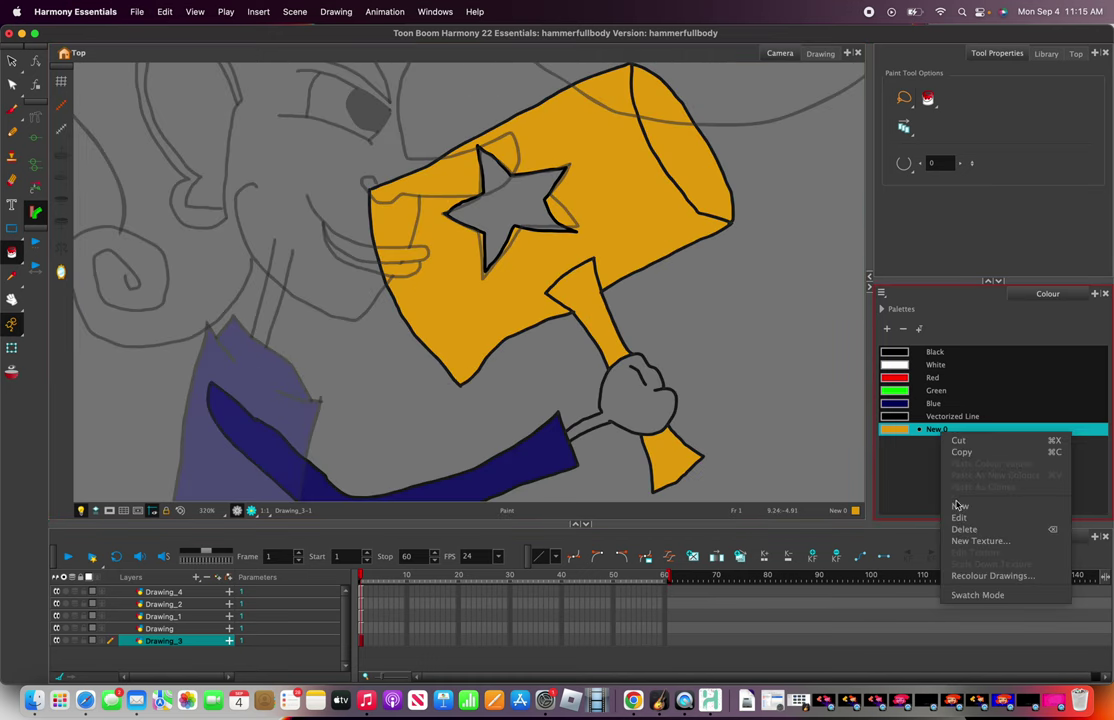
pyautogui.click(958, 517)
pyautogui.click(517, 402)
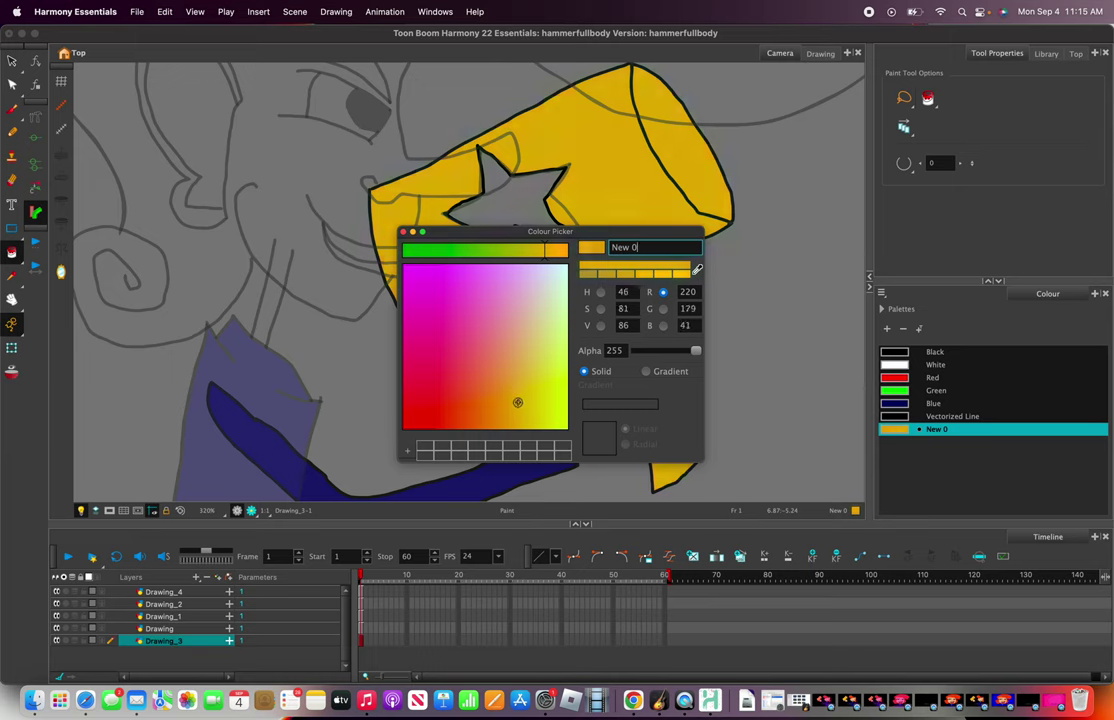
pyautogui.click(506, 407)
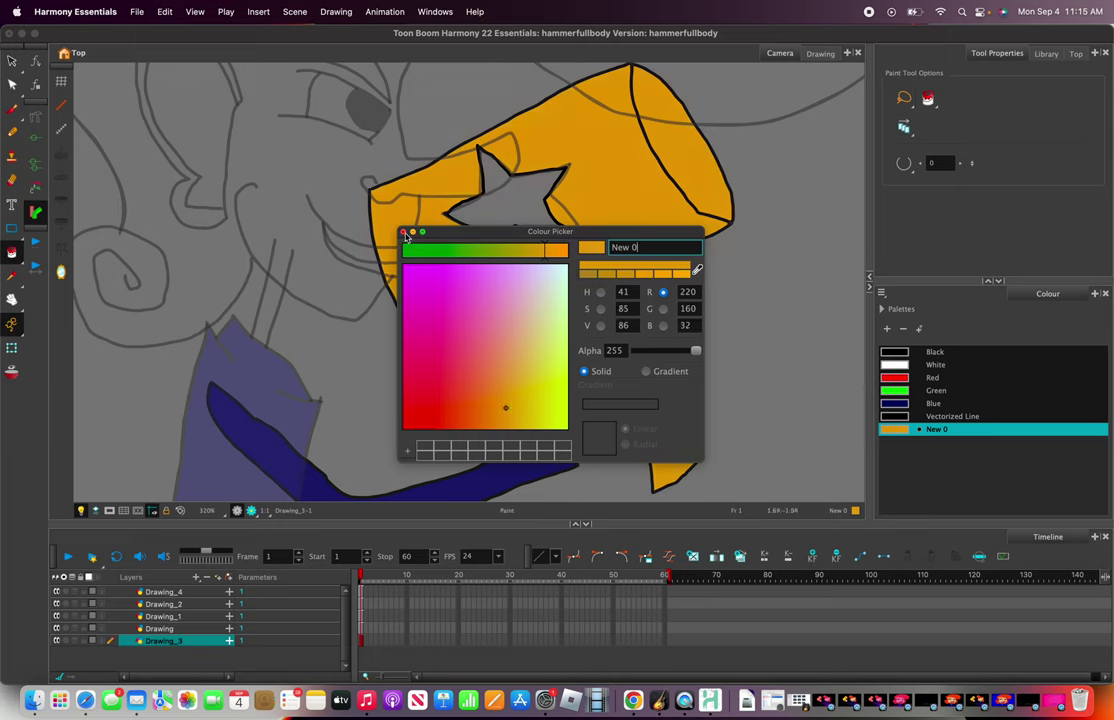
pyautogui.click(404, 232)
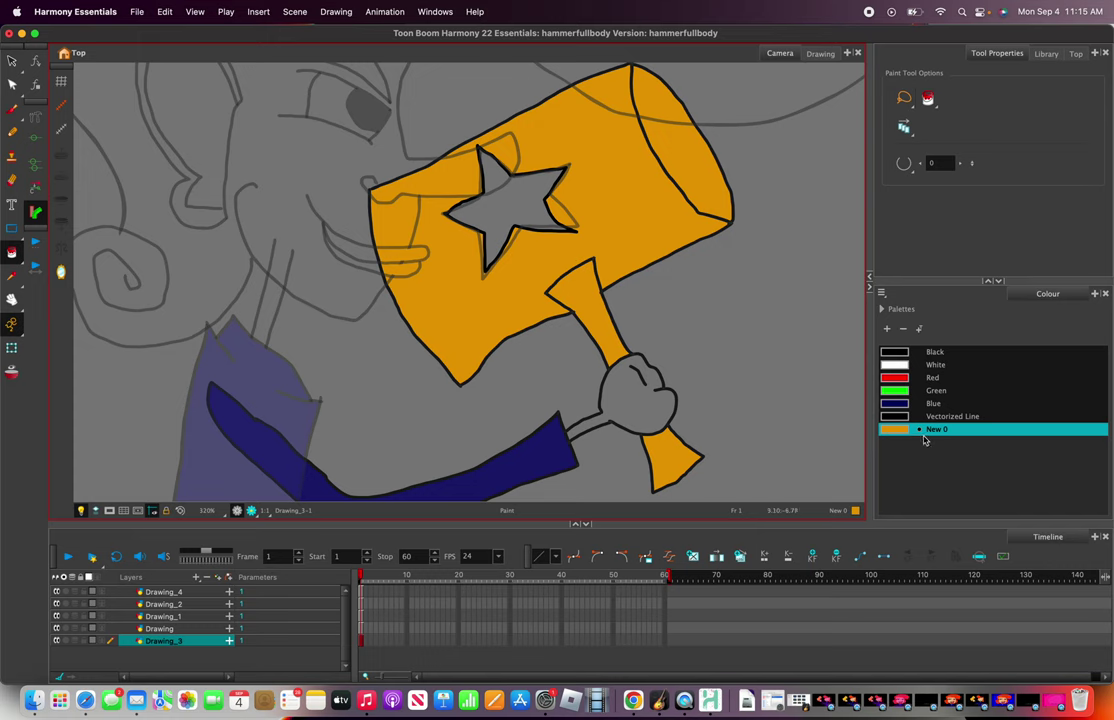
# - Change the New 0 palette colour to a deeper orange with R 220, G 142, B 20
pyautogui.rightClick(924, 440)
pyautogui.click(945, 519)
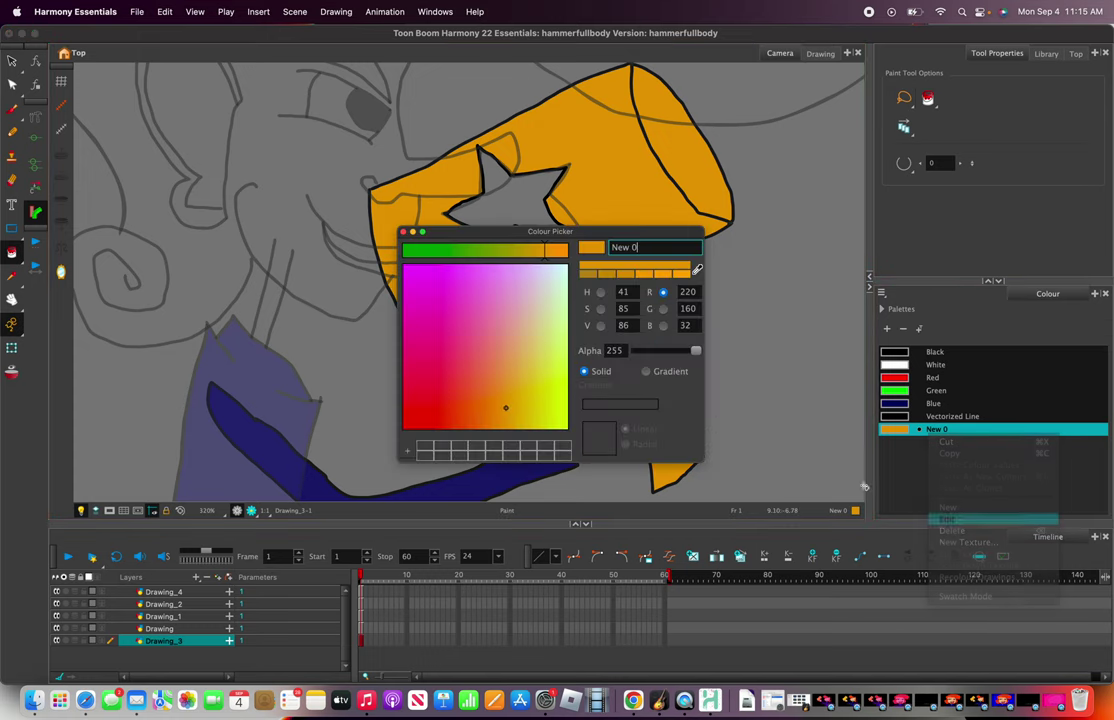
pyautogui.moveTo(505, 402); pyautogui.dragTo(494, 415)
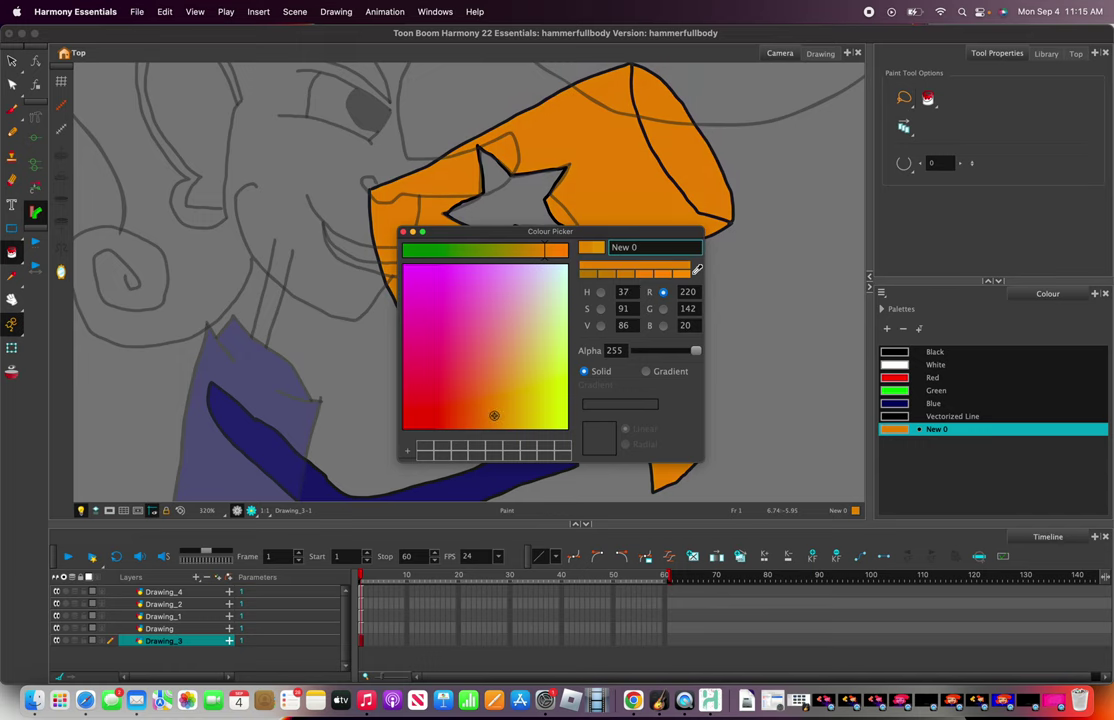
pyautogui.click(403, 236)
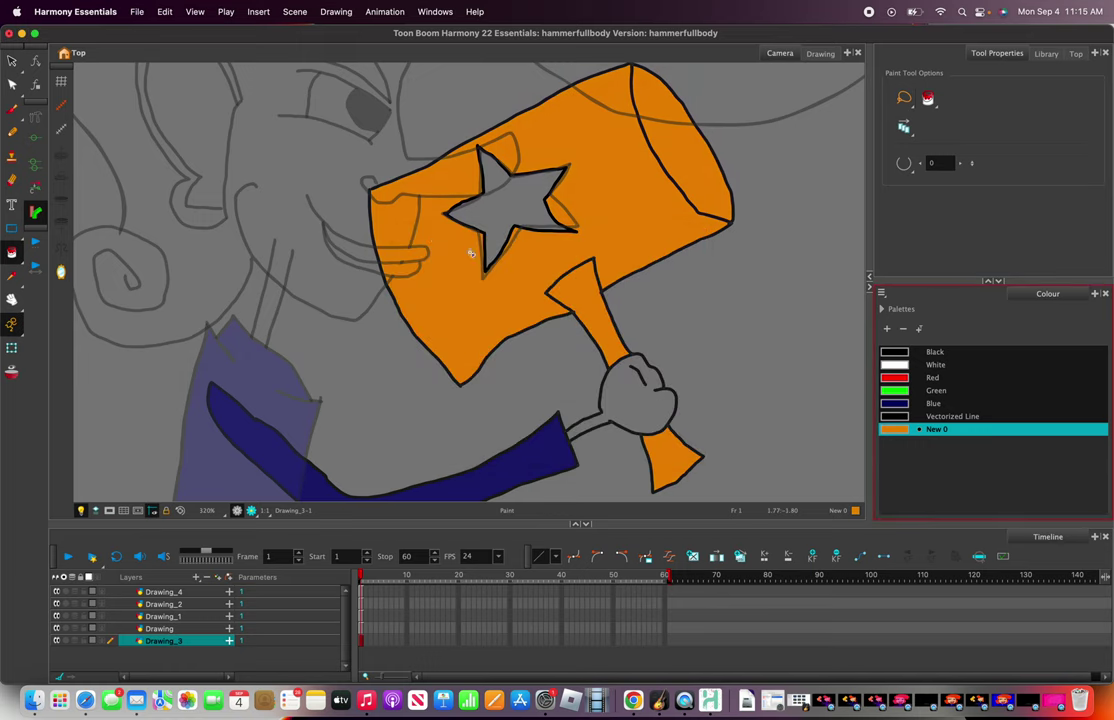
# - On layer Drawing_4, add a new palette colour and set it to yellow with R 220, G 204, B 90
pyautogui.scroll(-3, 535, 394)
pyautogui.scroll(2, 535, 394)
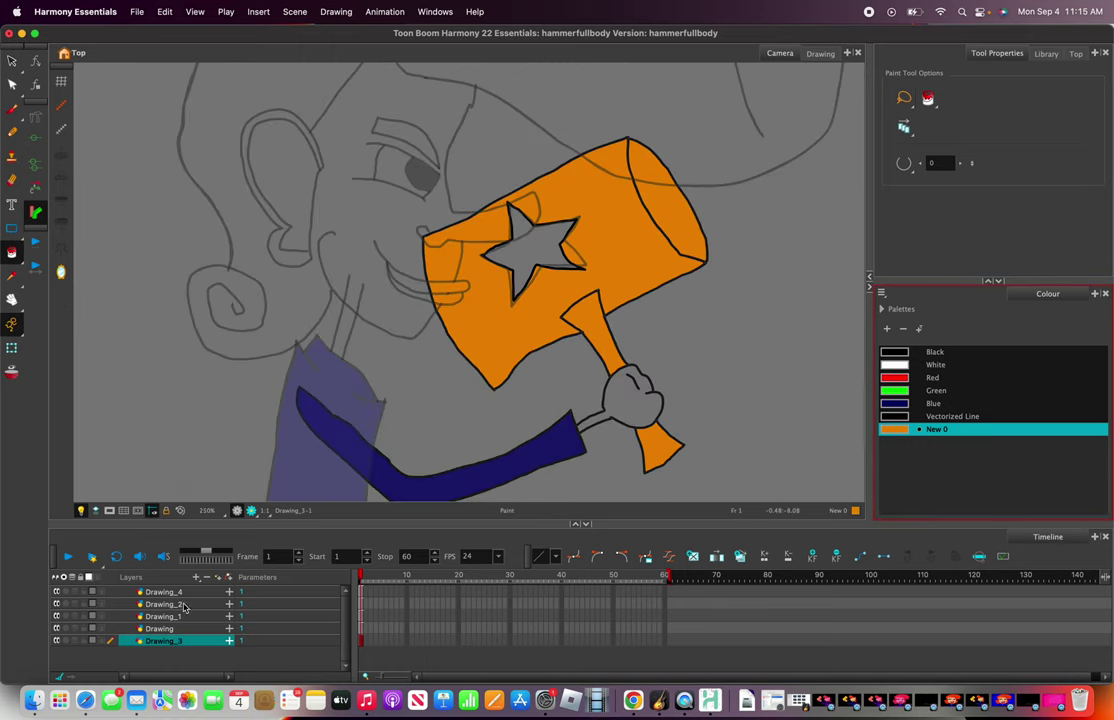
pyautogui.click(164, 593)
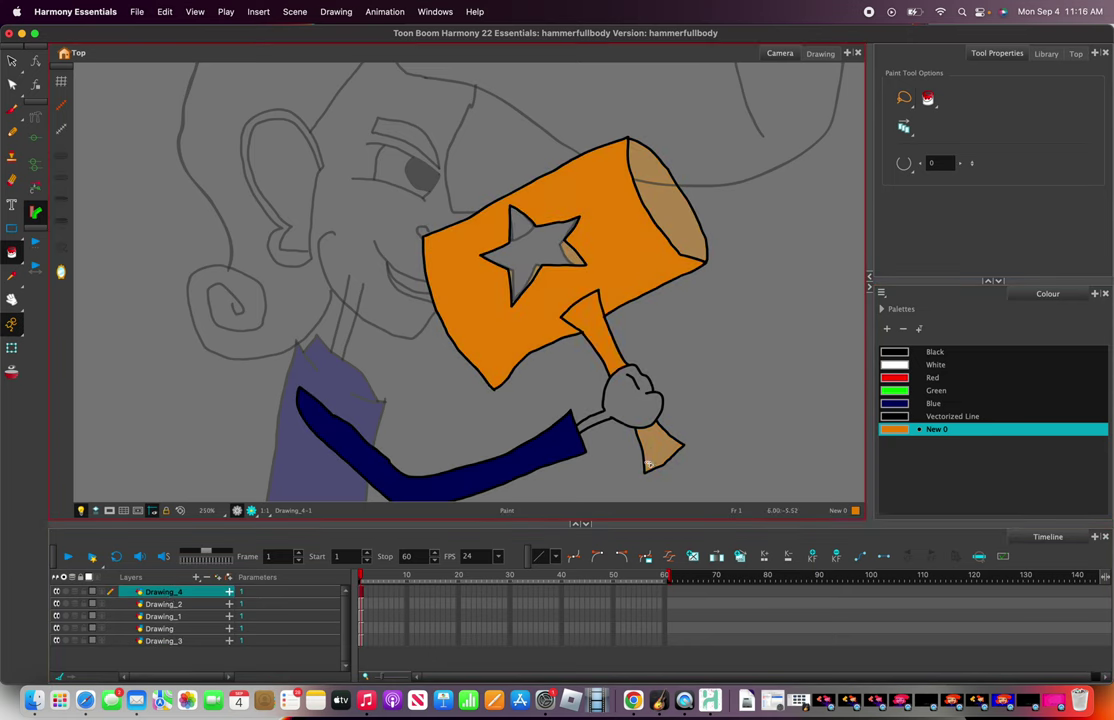
pyautogui.scroll(-3, 660, 241)
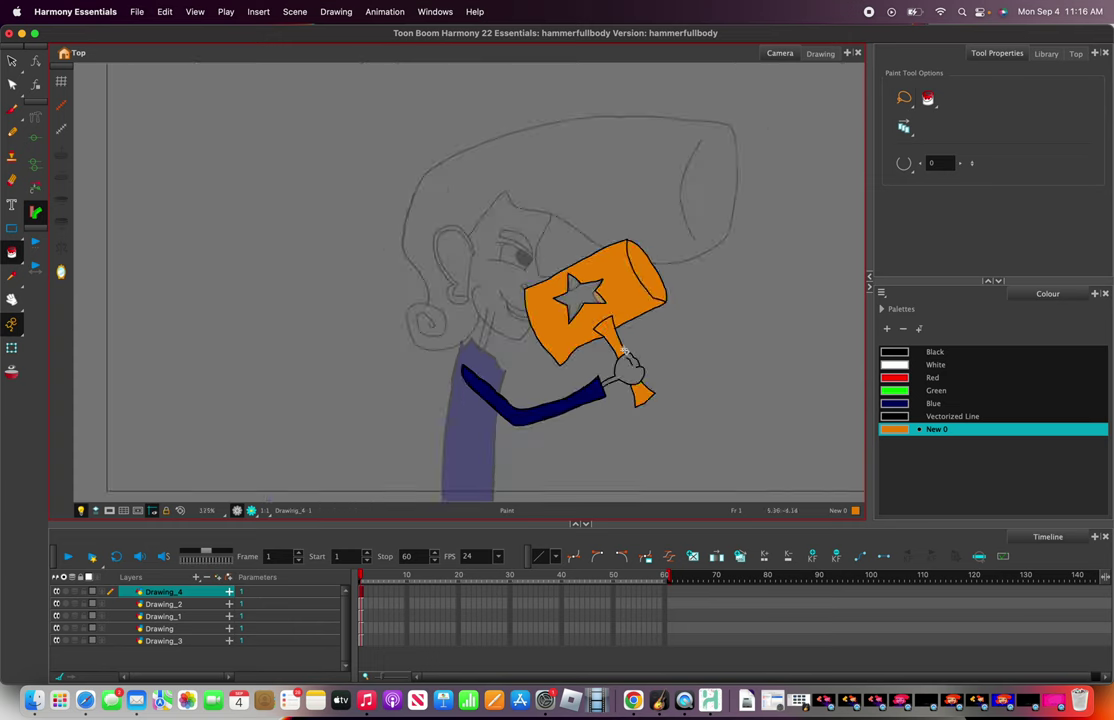
pyautogui.scroll(4, 540, 240)
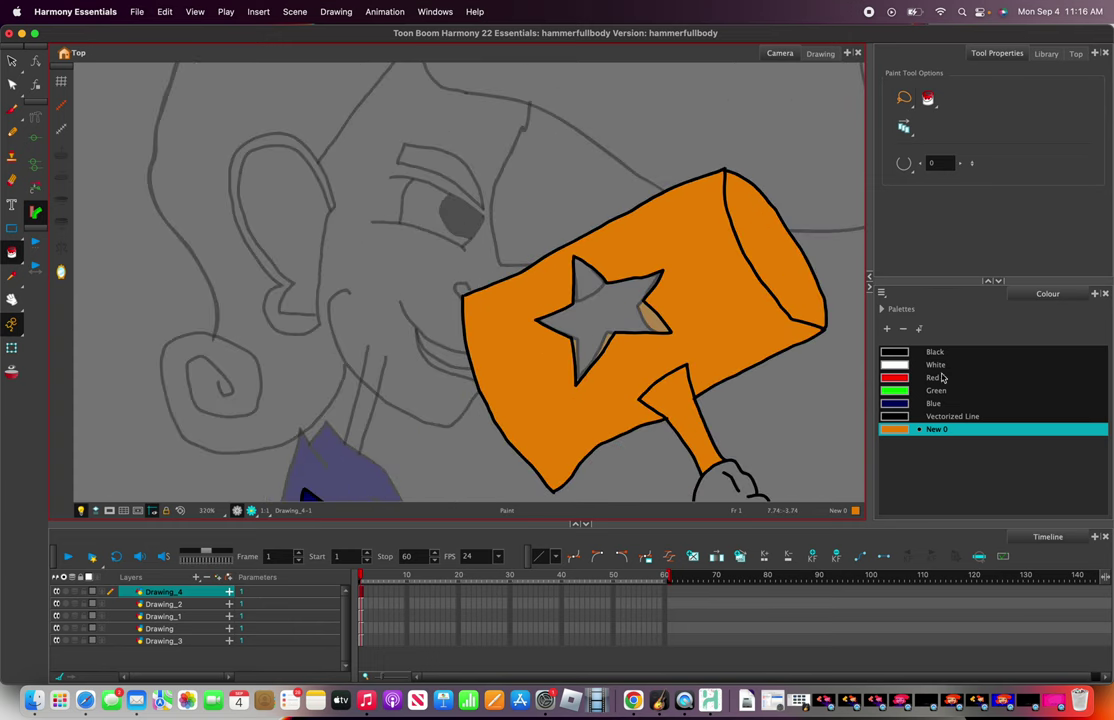
pyautogui.click(886, 328)
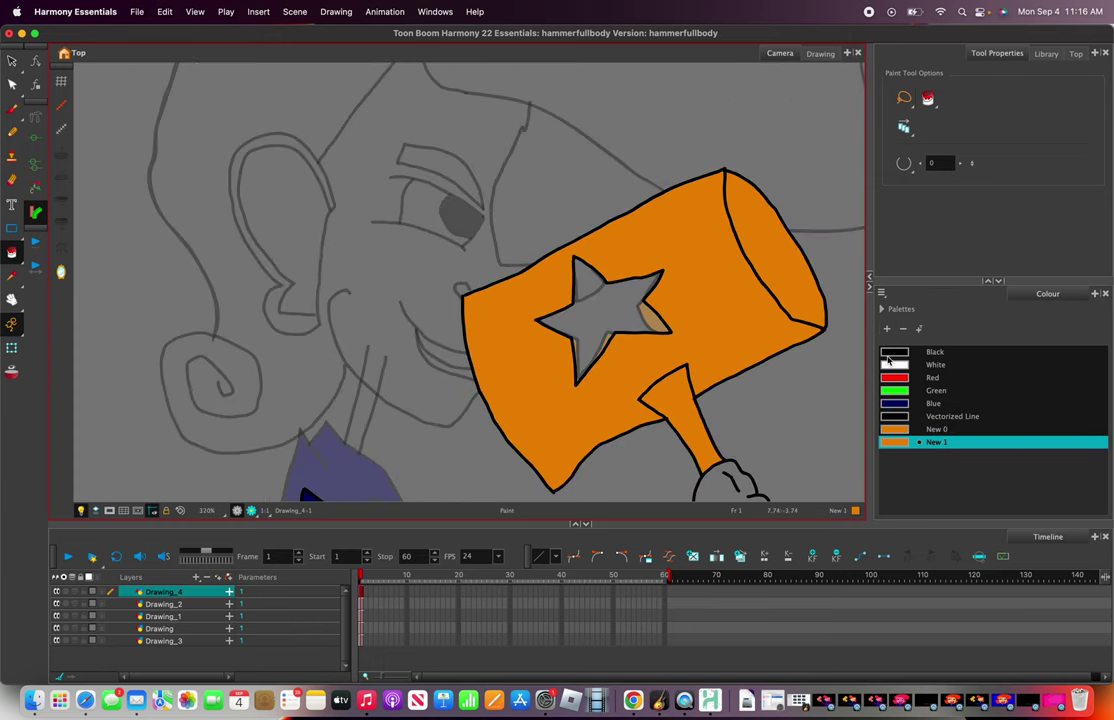
pyautogui.rightClick(906, 441)
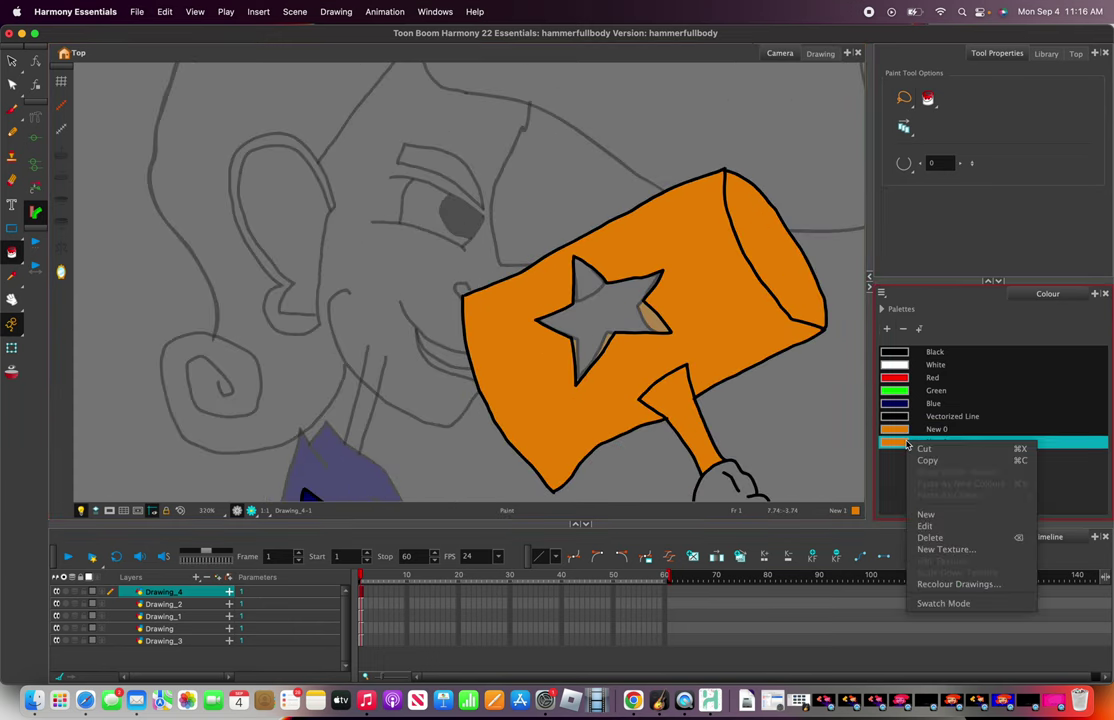
pyautogui.click(925, 525)
pyautogui.moveTo(495, 415); pyautogui.dragTo(534, 370)
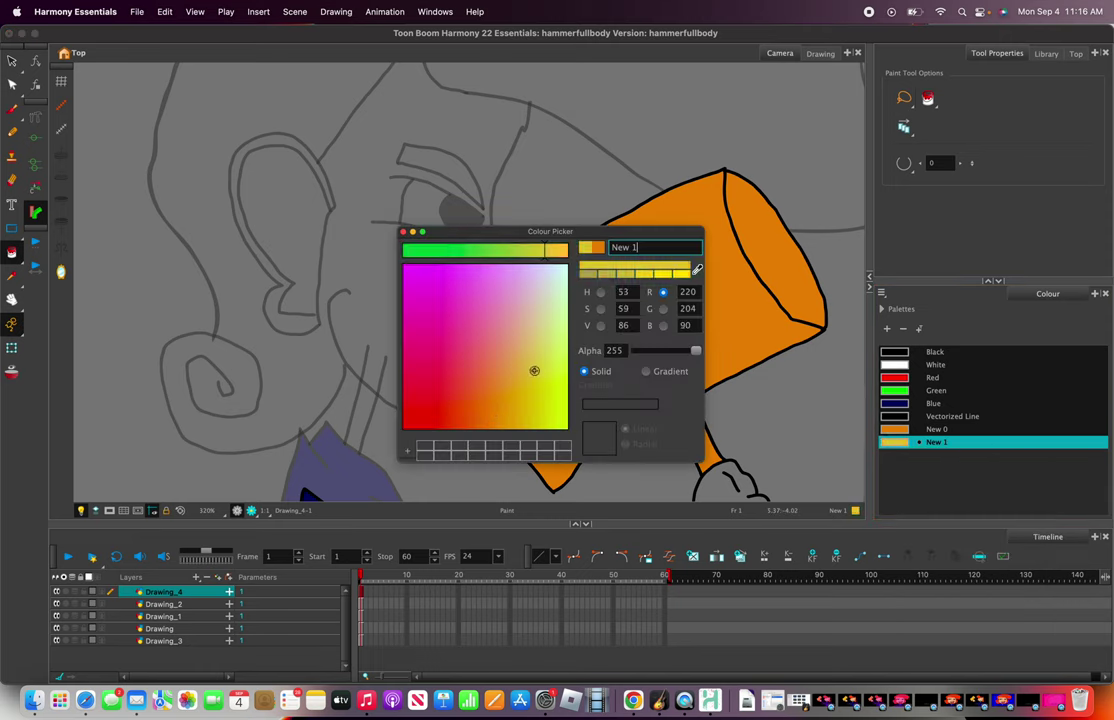
pyautogui.click(407, 235)
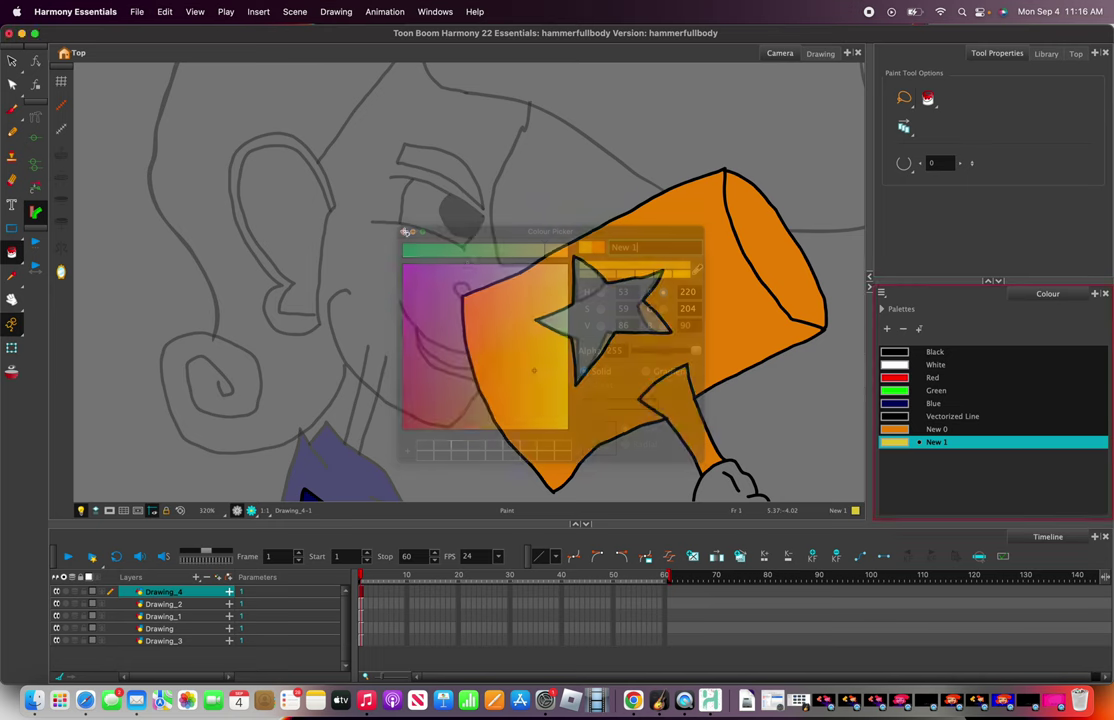
# - Fill the star on the hammer head in Drawing_4 with the New 1 yellow
pyautogui.click(622, 350)
pyautogui.scroll(-3, 624, 351)
pyautogui.scroll(5, 625, 352)
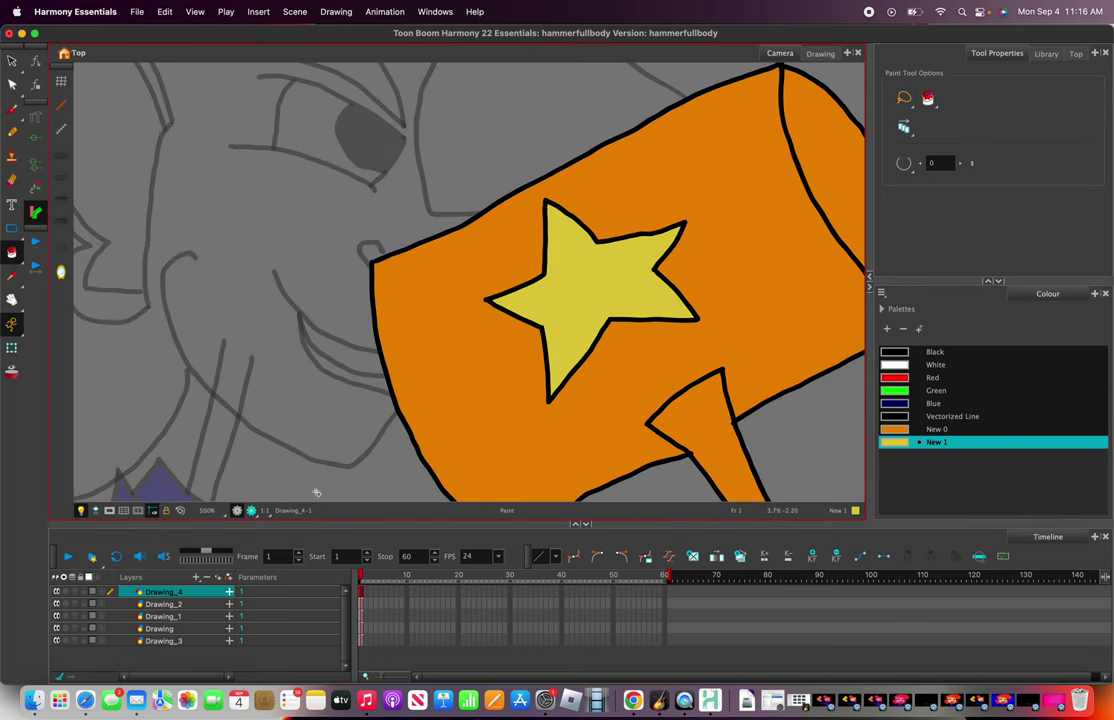
pyautogui.scroll(-5, 366, 322)
pyautogui.scroll(3, 371, 316)
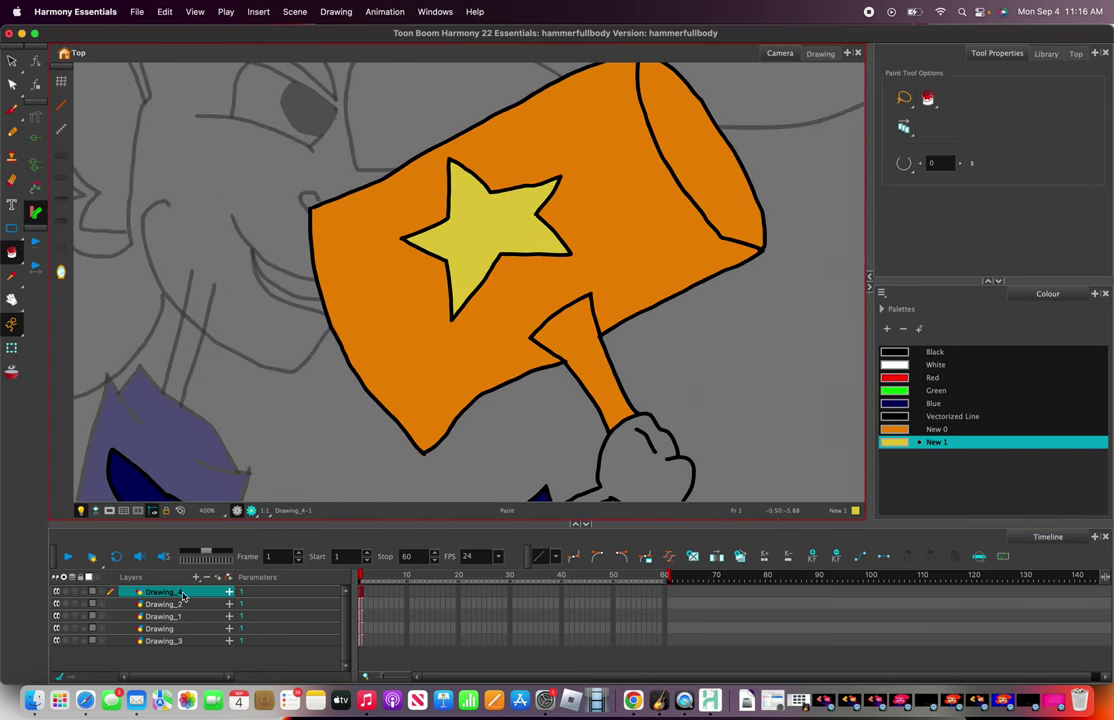
# - Look through the drawing layers to check which parts of the character and hammer each one holds
pyautogui.press('/')
pyautogui.press('/')
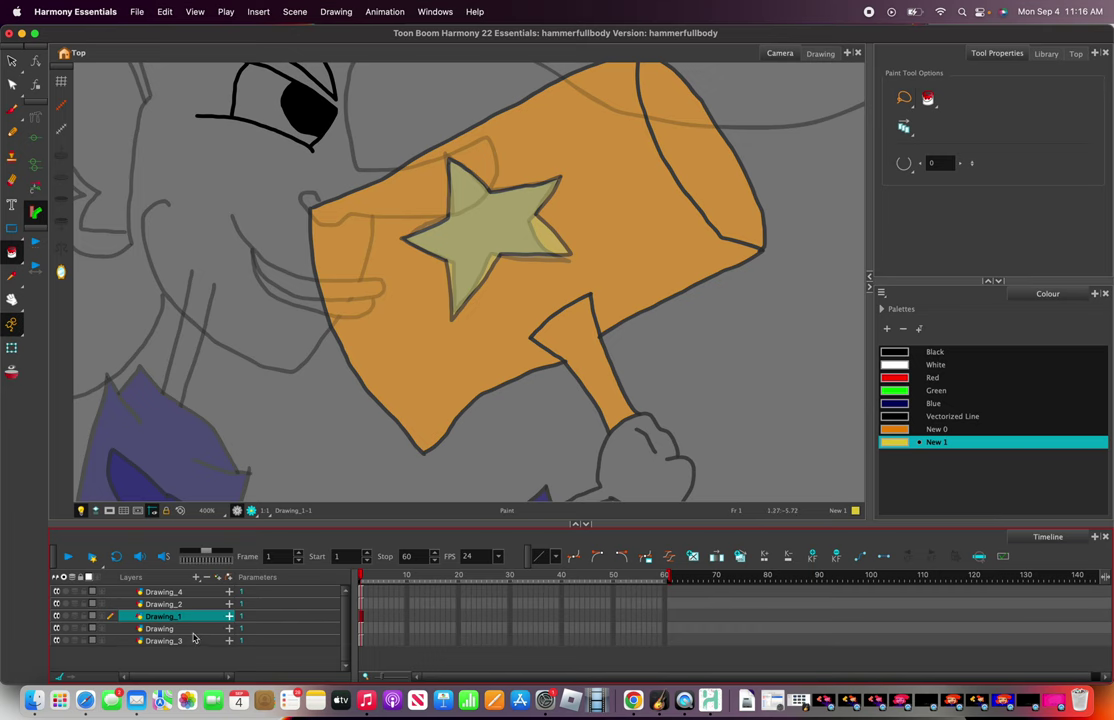
pyautogui.press('/')
pyautogui.click(196, 642)
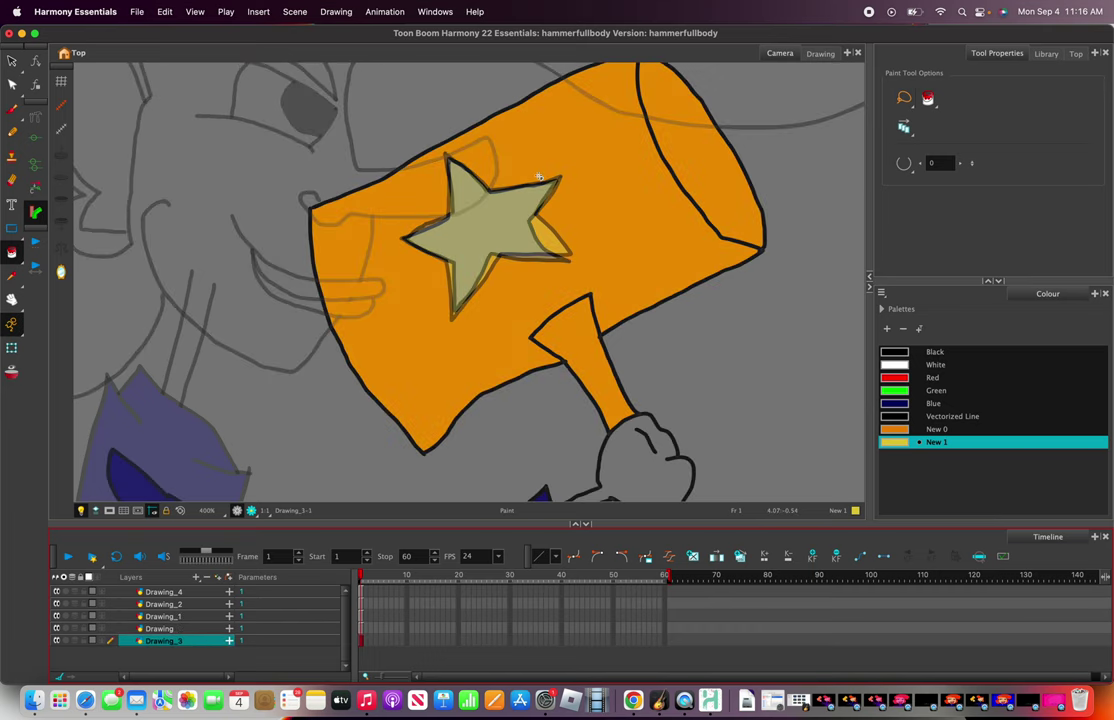
pyautogui.scroll(-1, 535, 185)
pyautogui.scroll(3, 520, 225)
pyautogui.scroll(-4, 520, 230)
pyautogui.scroll(1, 522, 200)
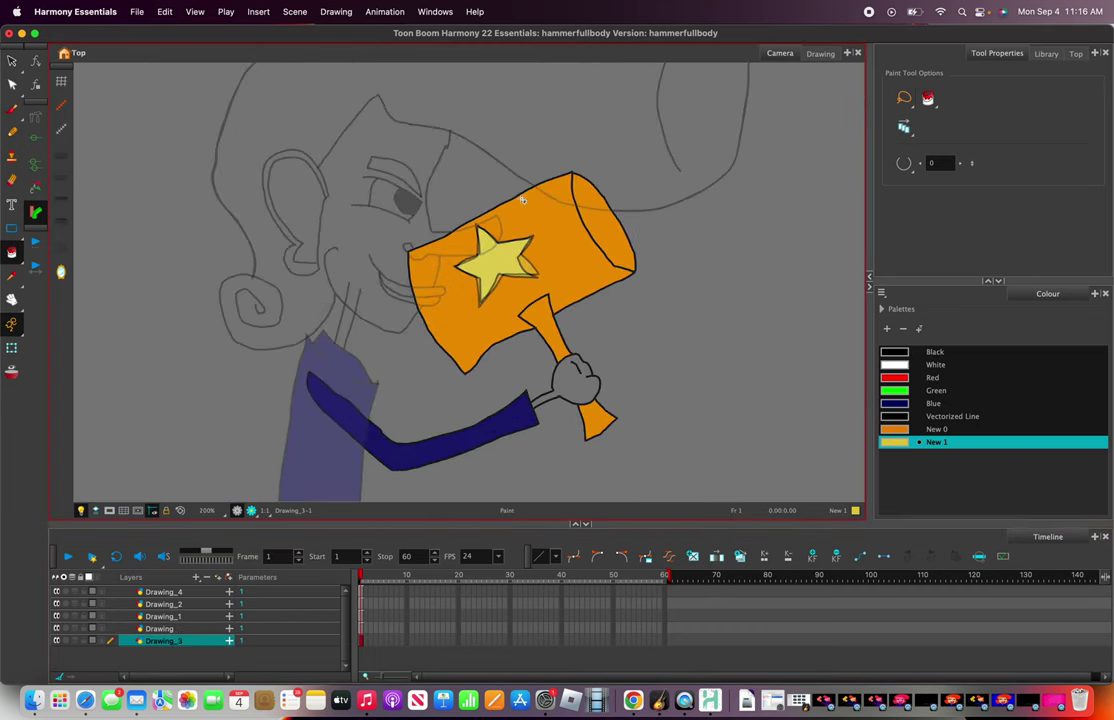
pyautogui.click(183, 593)
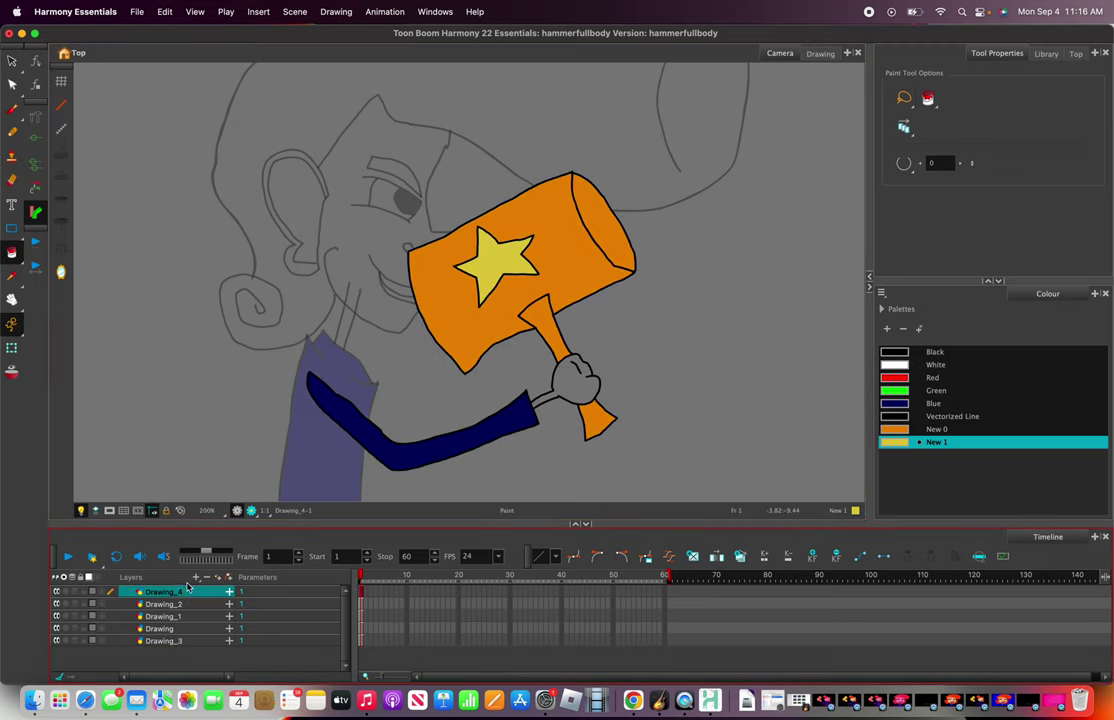
pyautogui.click(187, 605)
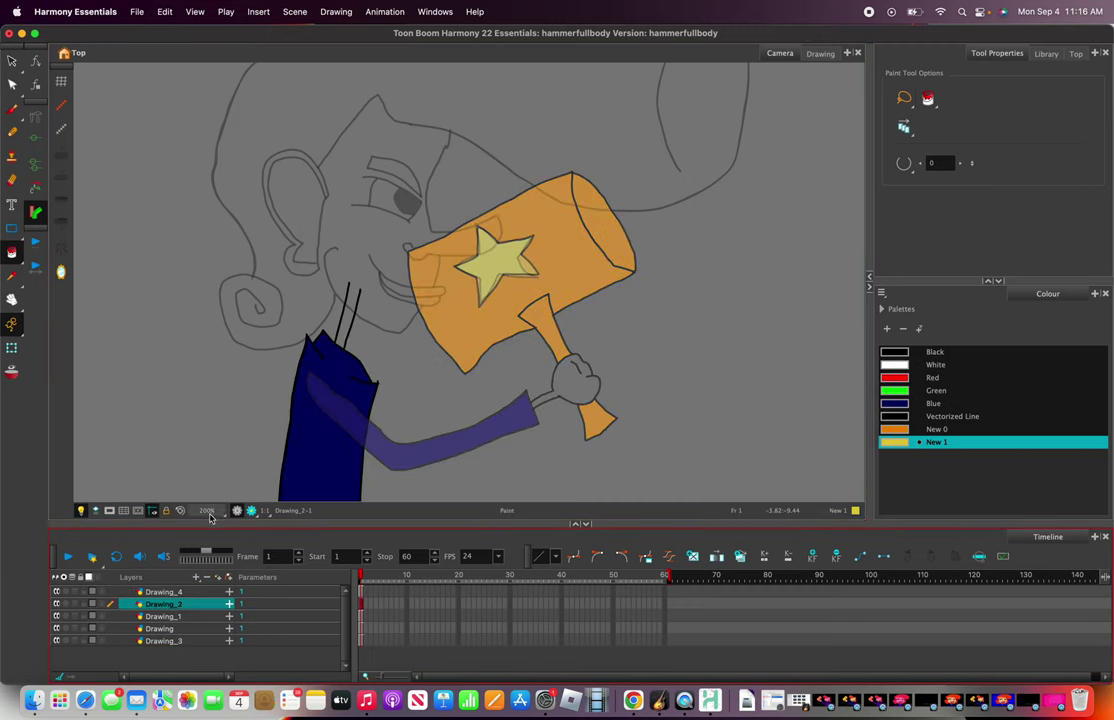
# - On the Drawing layer, add a new palette colour and set it to a skin tone with R 220, G 156, B 125
pyautogui.click(187, 627)
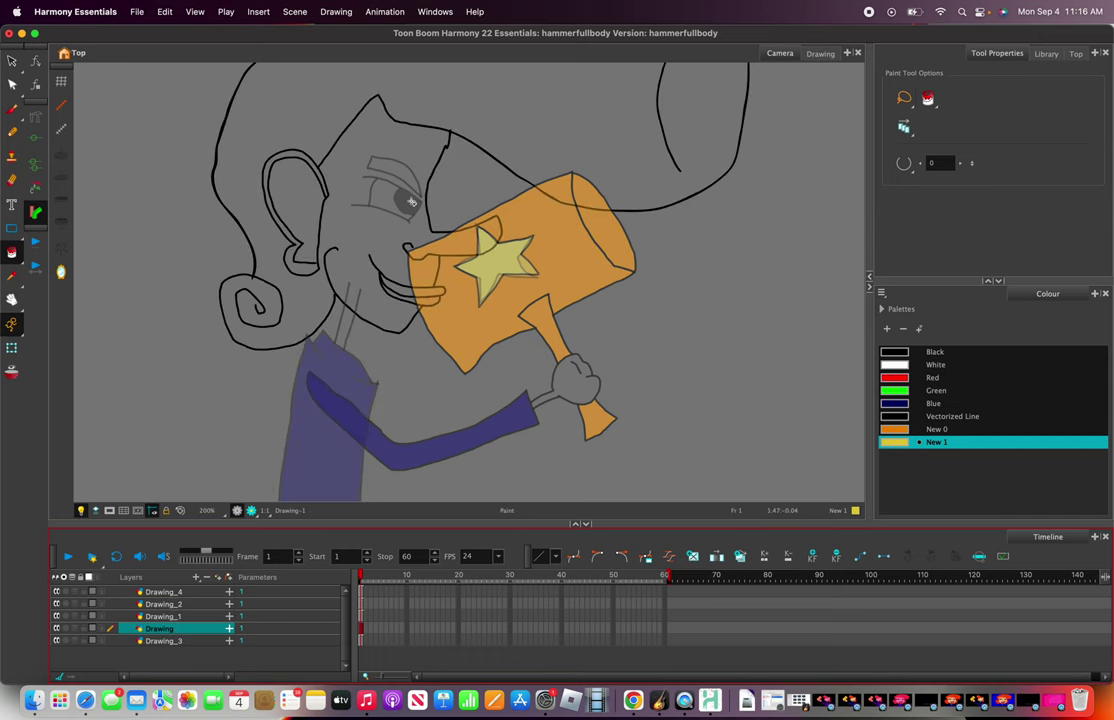
pyautogui.scroll(3, 370, 180)
pyautogui.click(886, 328)
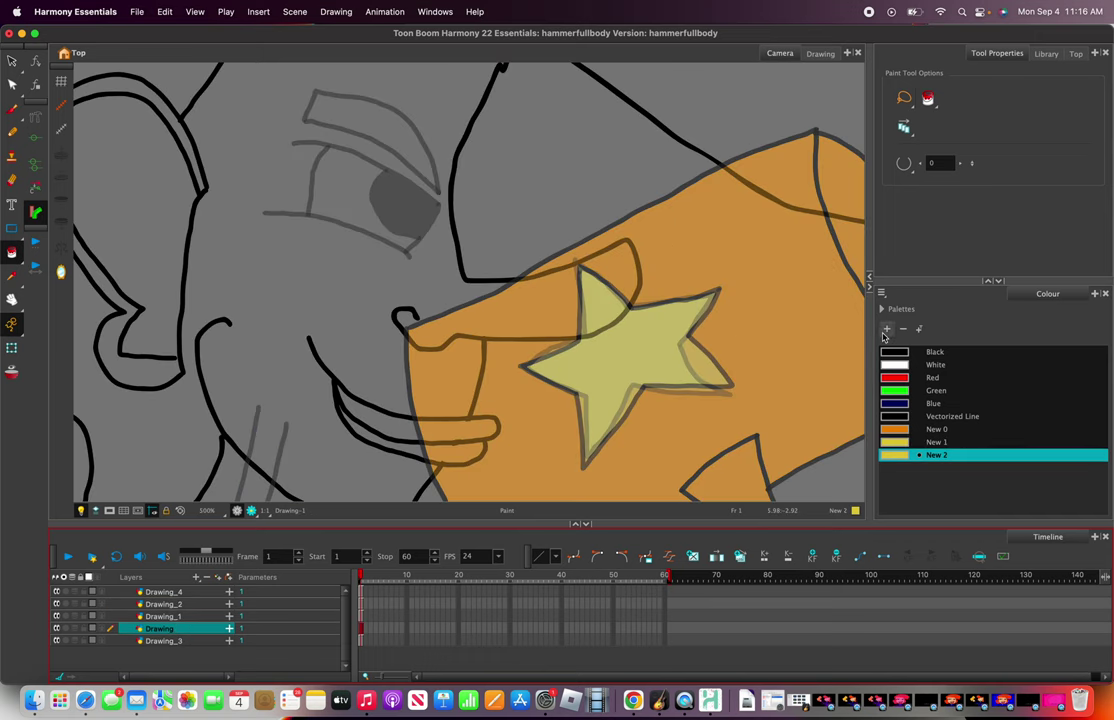
pyautogui.rightClick(934, 456)
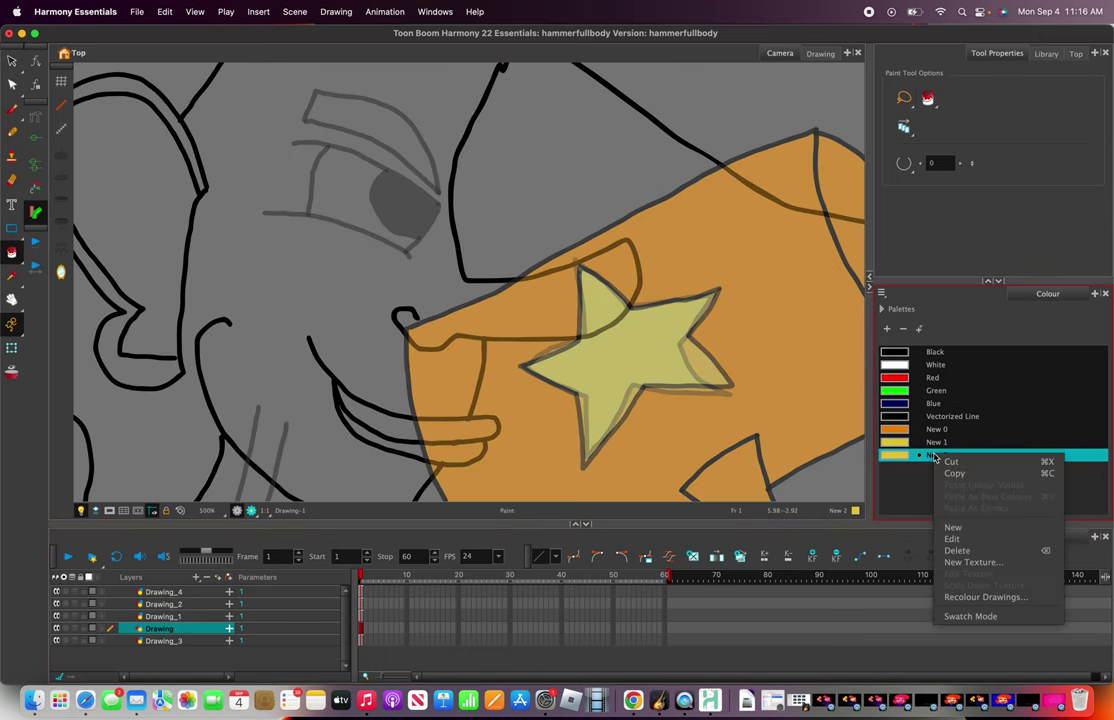
pyautogui.click(952, 539)
pyautogui.moveTo(534, 371)
pyautogui.mouseDown()
pyautogui.moveTo(510, 380)
pyautogui.moveTo(490, 366)
pyautogui.moveTo(495, 351)
pyautogui.moveTo(516, 353)
pyautogui.moveTo(503, 348)
pyautogui.mouseUp()
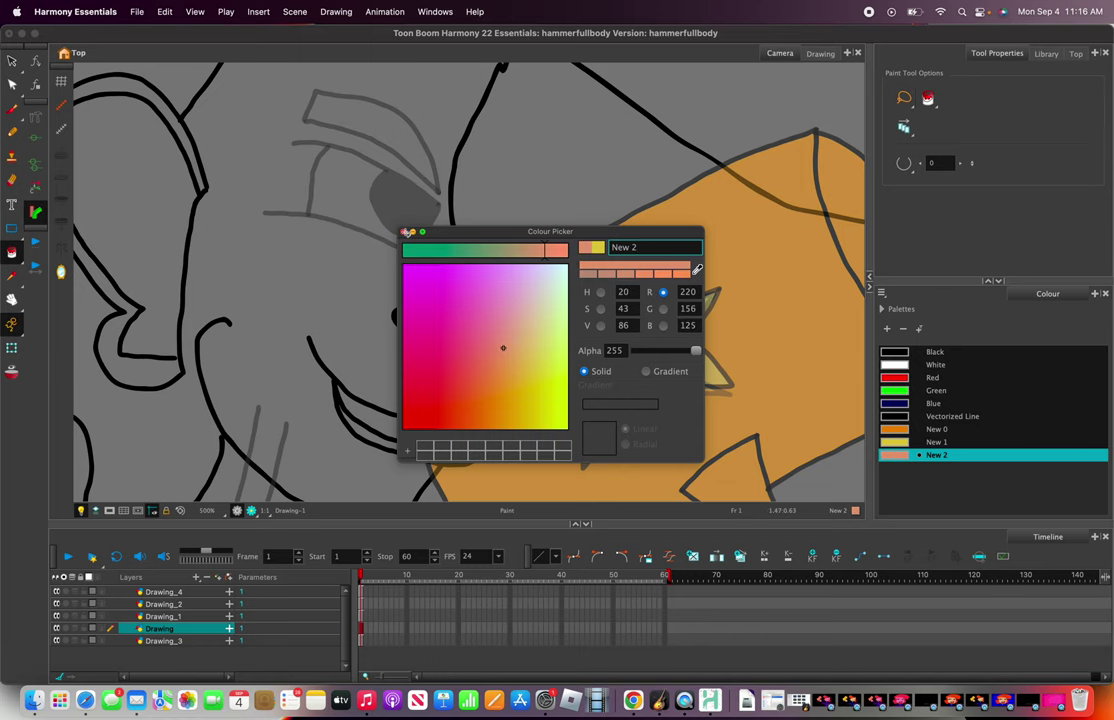
pyautogui.click(404, 232)
# - Try to fill the face on the Drawing layer with the New 2 skin tone
pyautogui.scroll(-5, 398, 236)
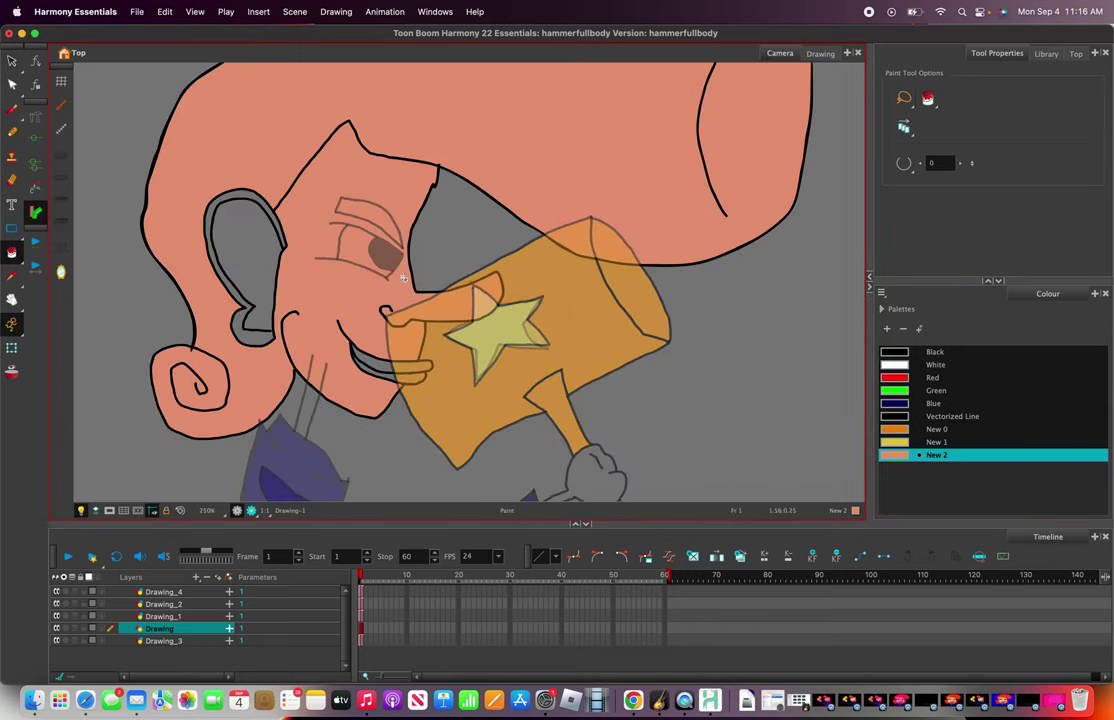
pyautogui.press('super+z')
pyautogui.scroll(-2, 278, 252)
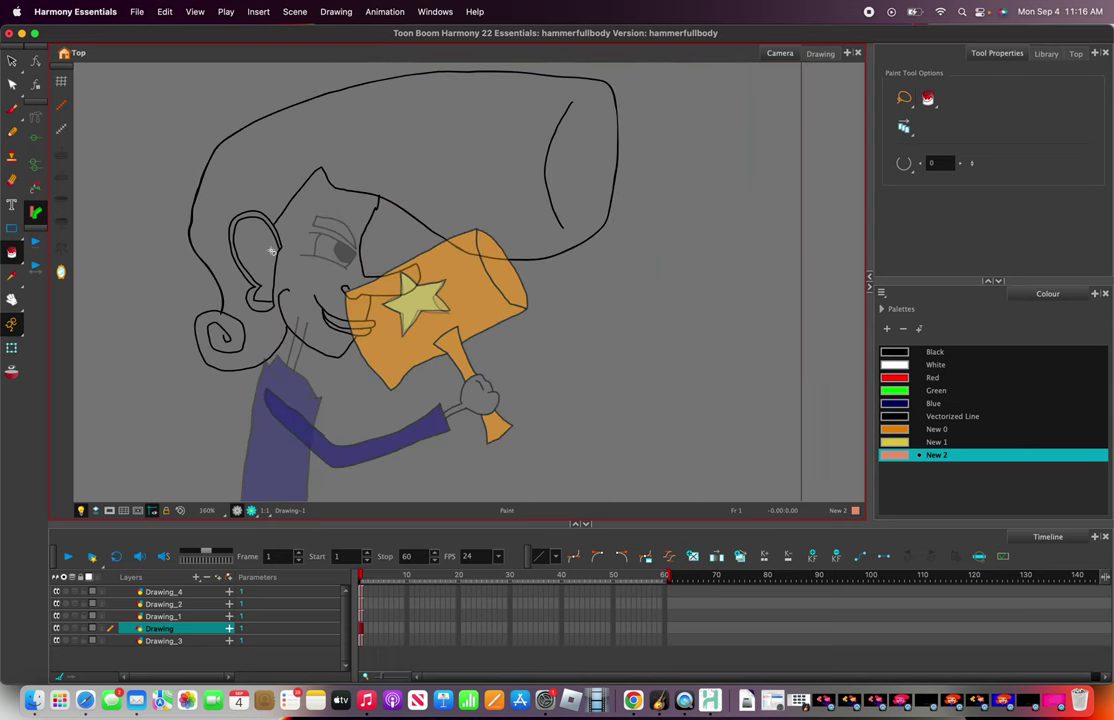
# - Draw a black brush stroke at size 5 to close the gap between the jaw line and the face edge beside the earlobe
pyautogui.scroll(5, 278, 252)
pyautogui.click(13, 109)
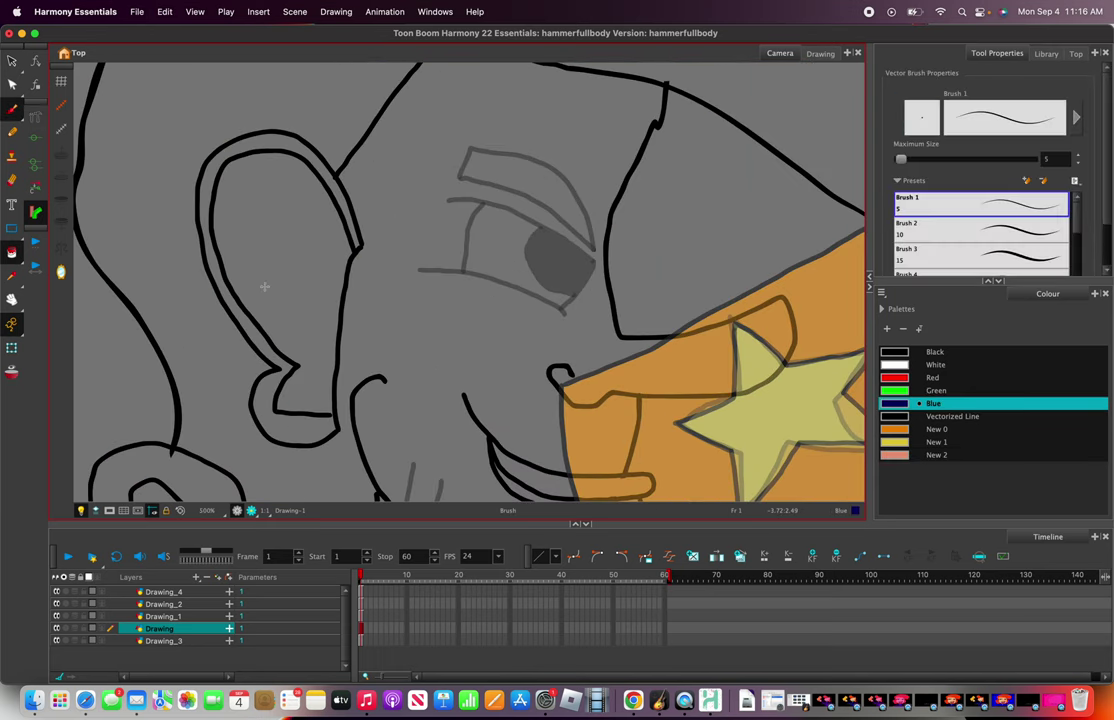
pyautogui.click(1000, 404)
pyautogui.click(903, 352)
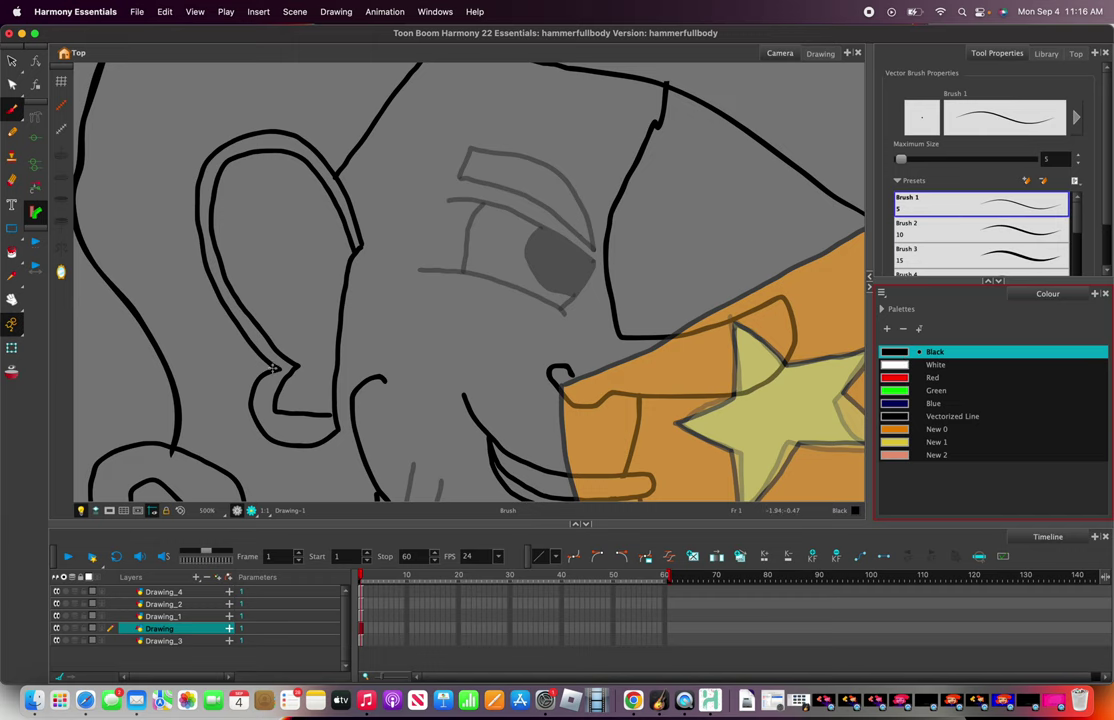
pyautogui.scroll(3, 372, 393)
pyautogui.scroll(-2, 348, 288)
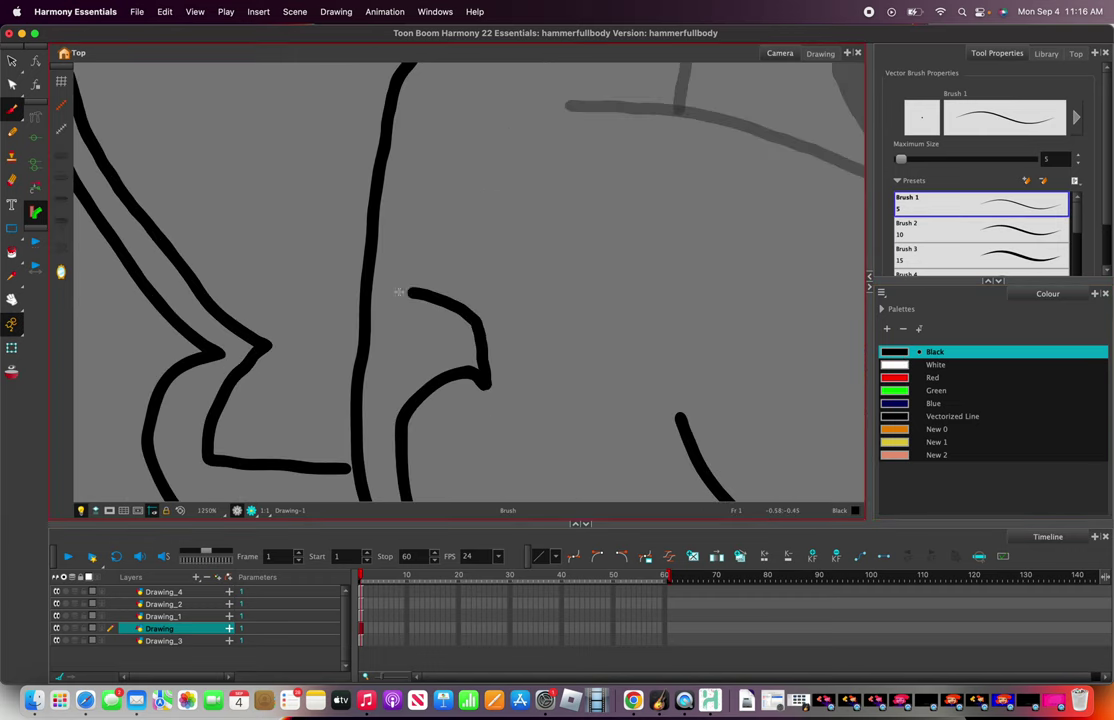
pyautogui.scroll(-4, 405, 312)
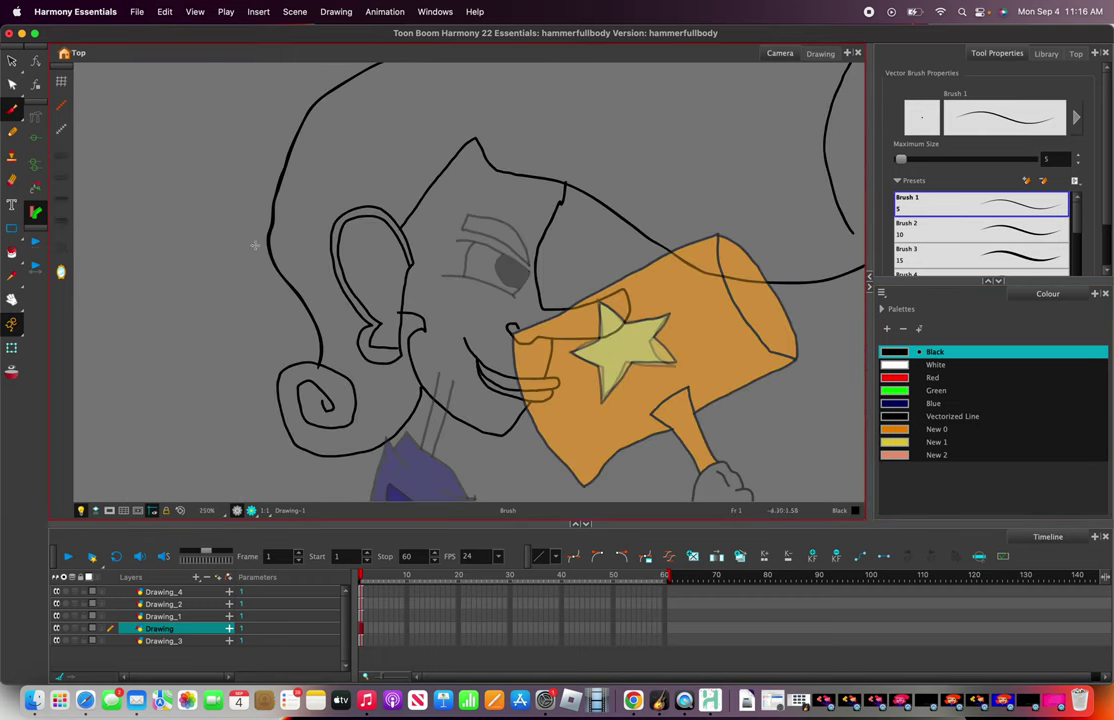
pyautogui.scroll(-2, 350, 283)
pyautogui.scroll(5, 392, 325)
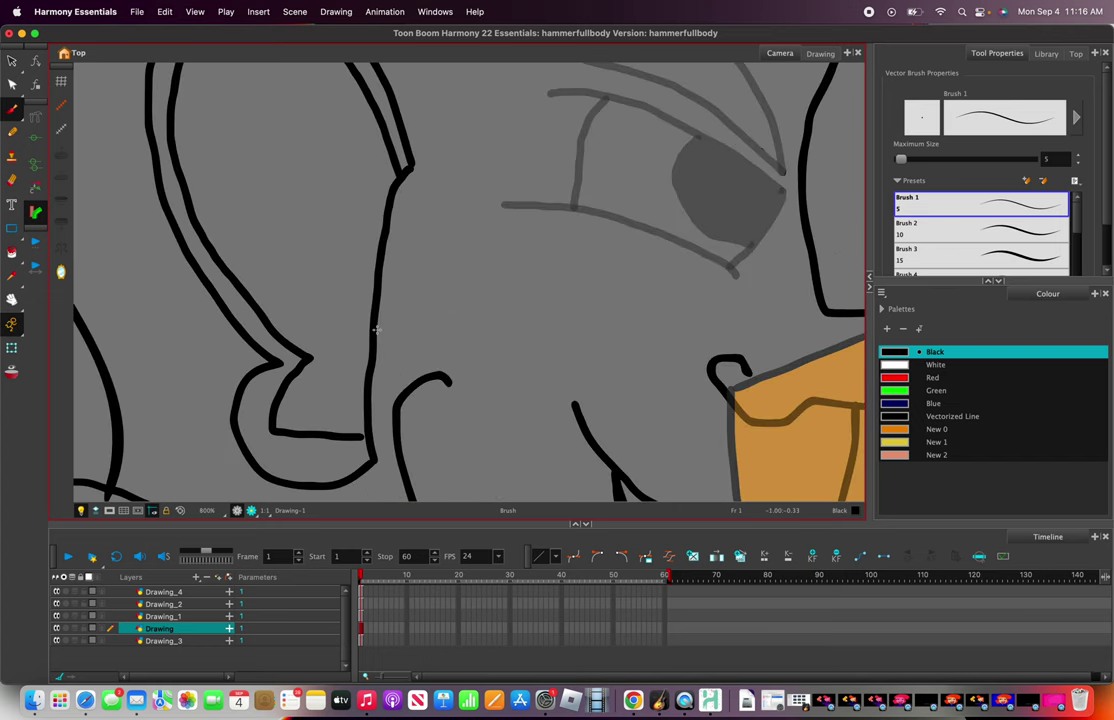
pyautogui.scroll(-4, 449, 379)
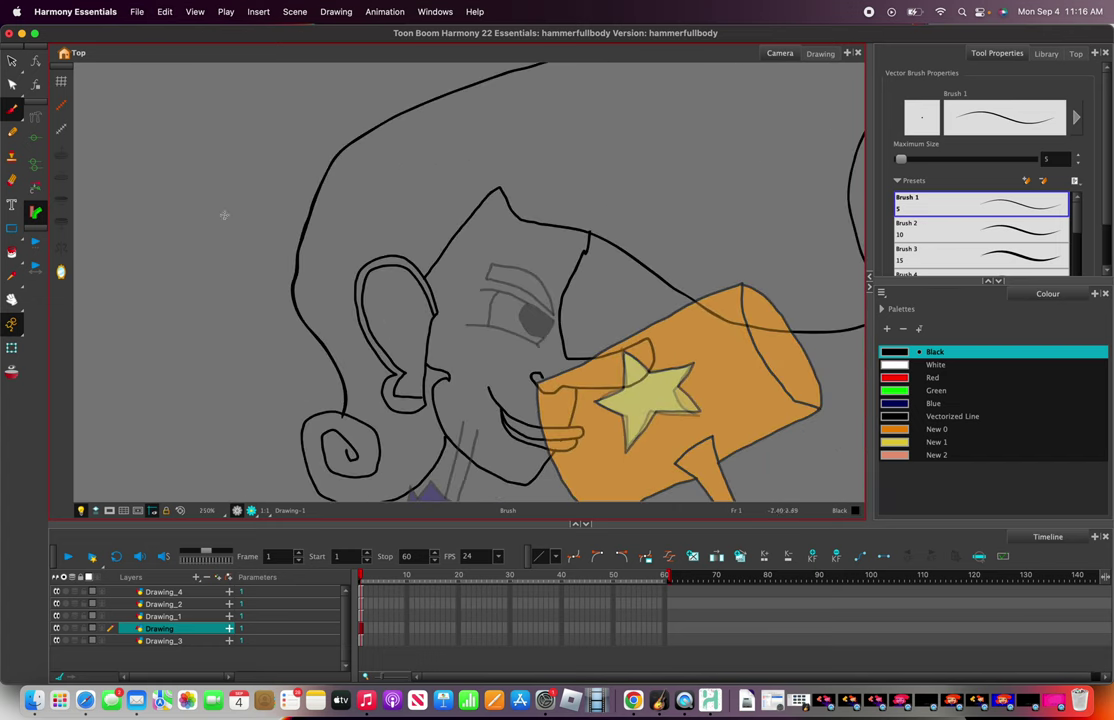
# - Fill the face and nose on the Drawing layer with the New 2 skin tone
pyautogui.click(11, 252)
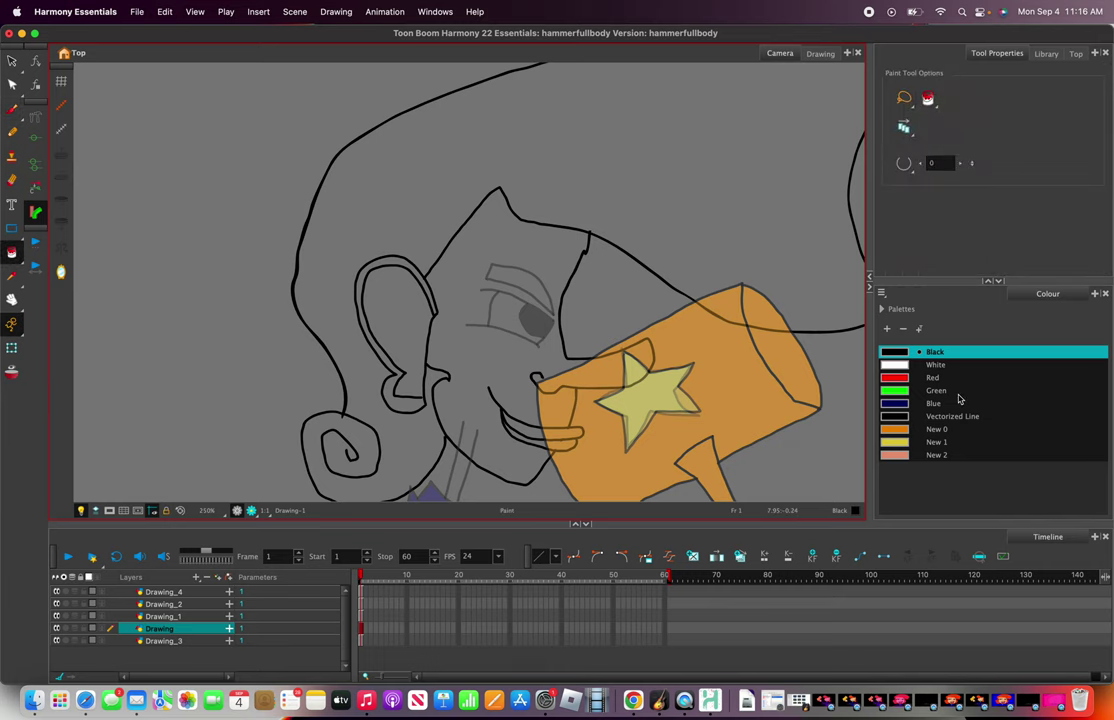
pyautogui.click(910, 456)
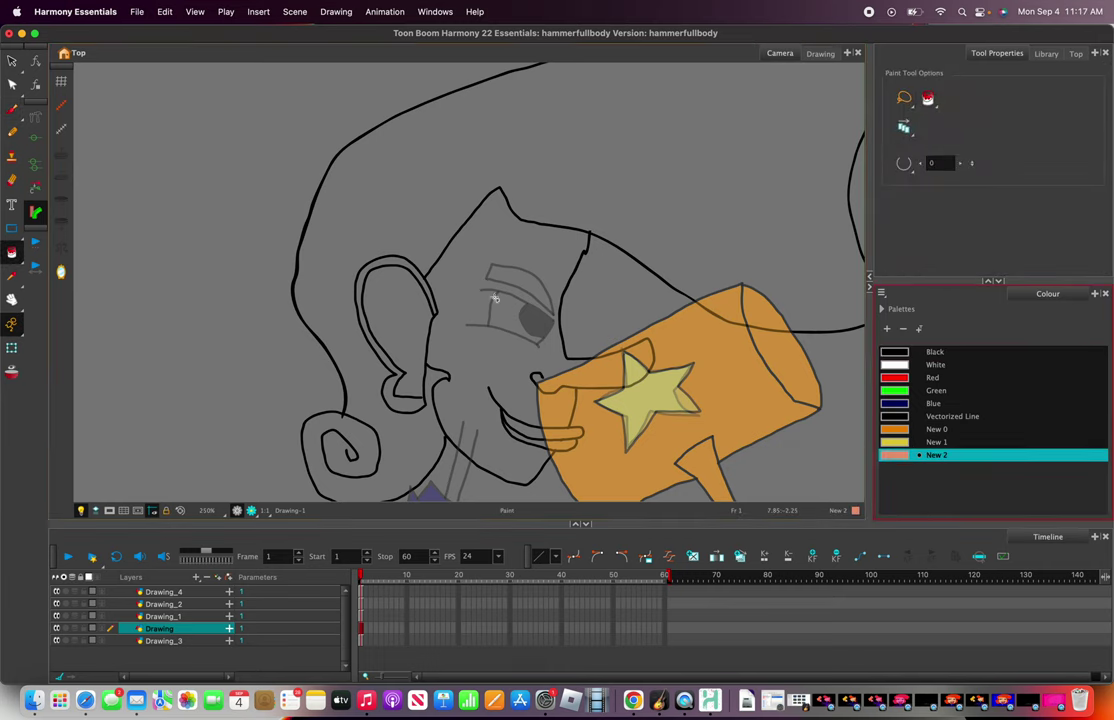
pyautogui.click(477, 334)
pyautogui.scroll(3, 592, 413)
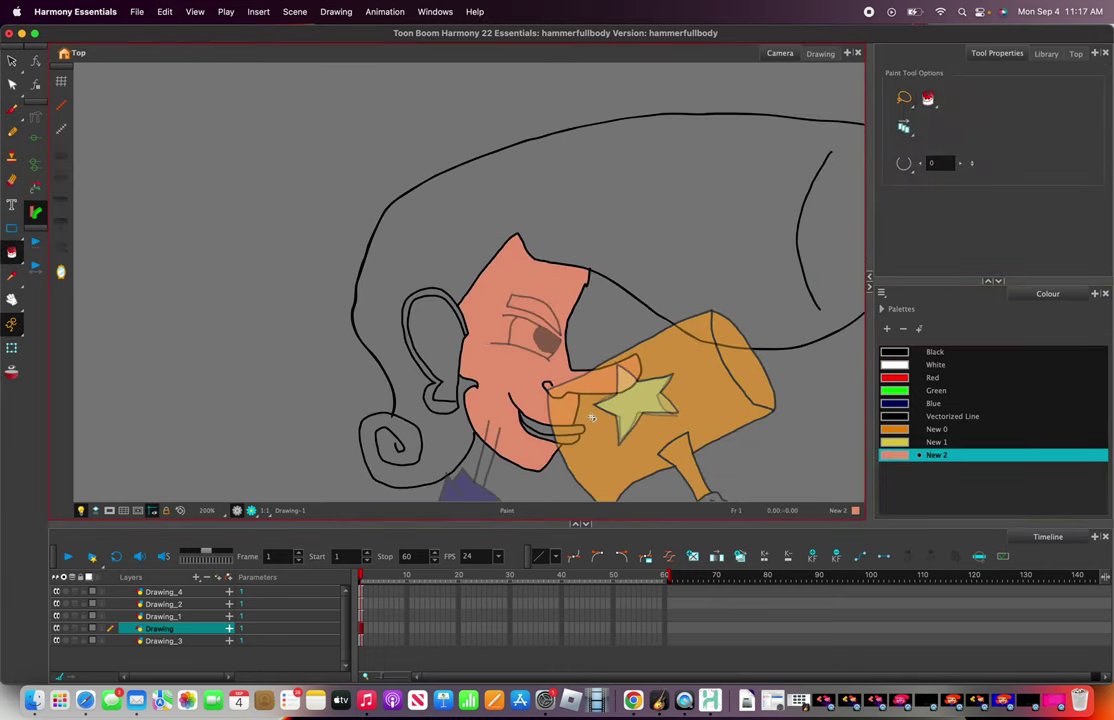
# - Fill both parts of the smiling mouth with the Red palette colour
pyautogui.click(900, 365)
pyautogui.click(900, 378)
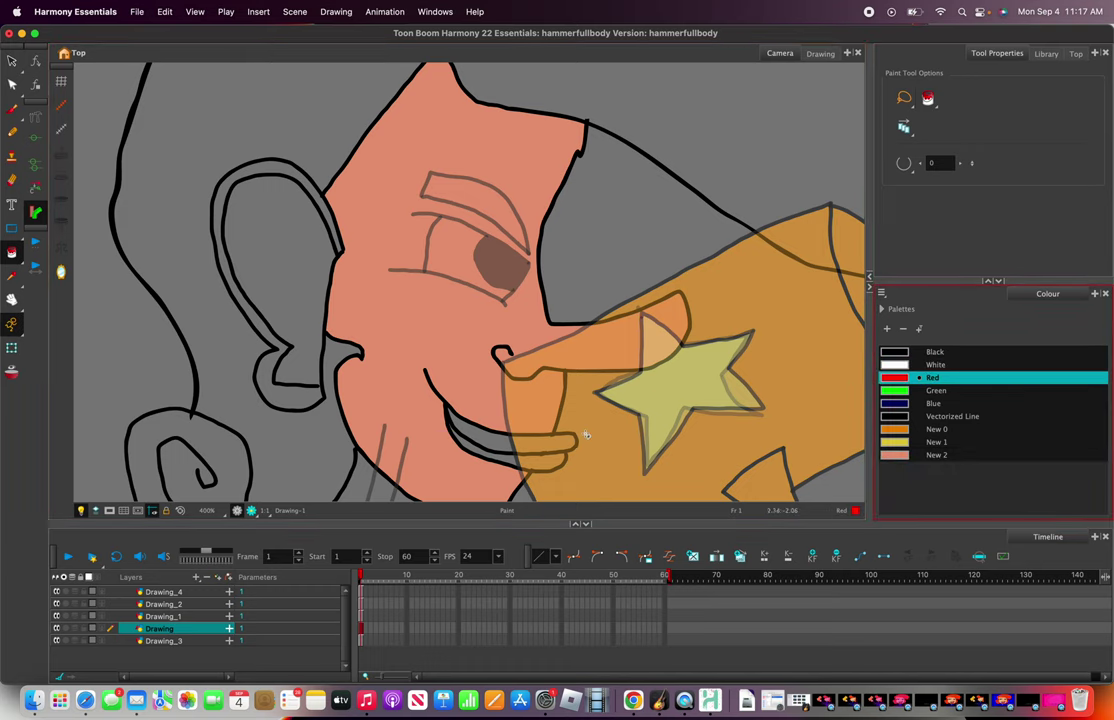
pyautogui.click(499, 441)
pyautogui.scroll(-3, 470, 400)
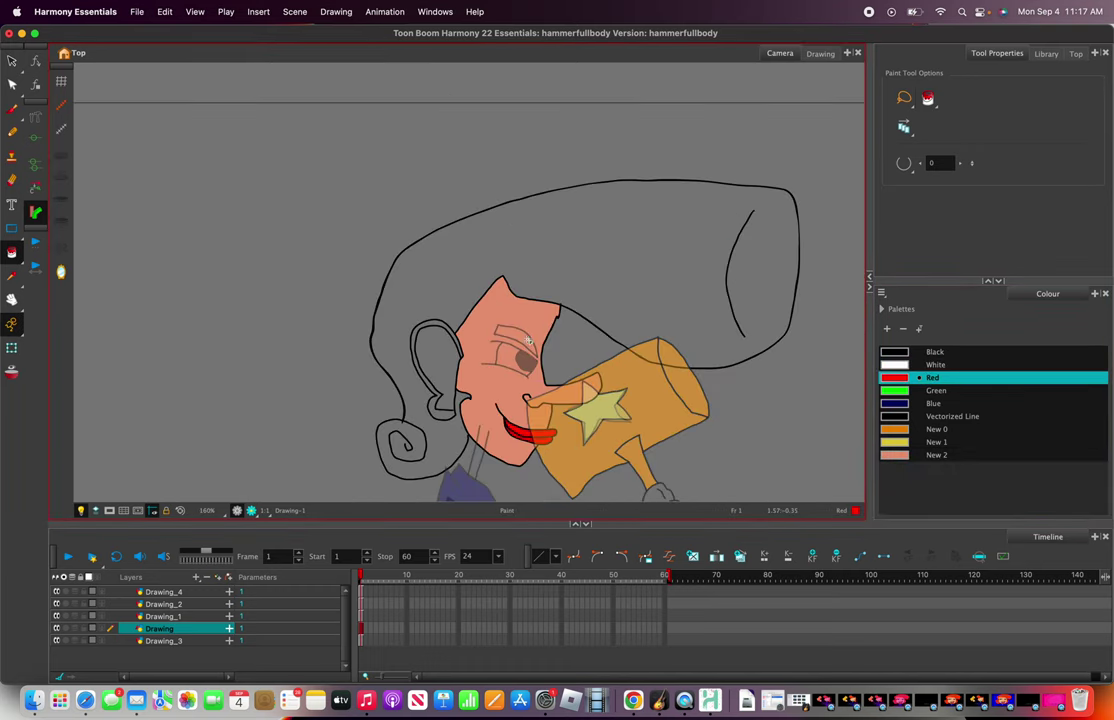
pyautogui.scroll(2, 523, 334)
pyautogui.scroll(-2, 523, 334)
pyautogui.scroll(2, 671, 381)
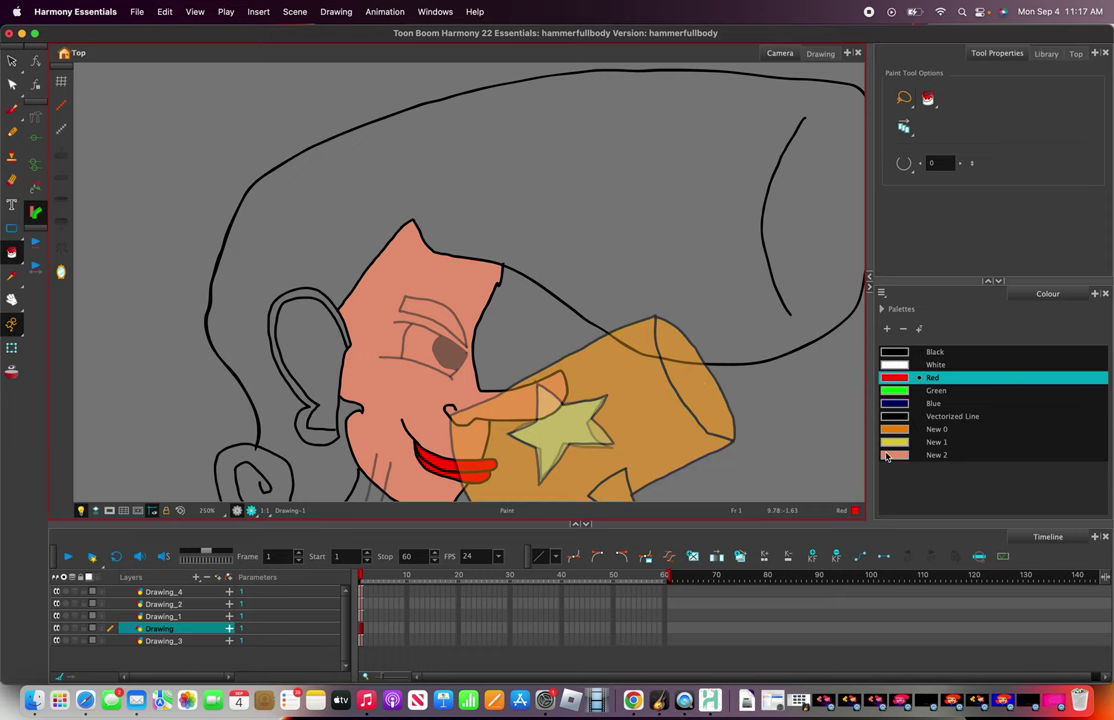
# - Fill the inner ear and its outer rim with the New 2 skin tone
pyautogui.click(894, 455)
pyautogui.scroll(2, 322, 358)
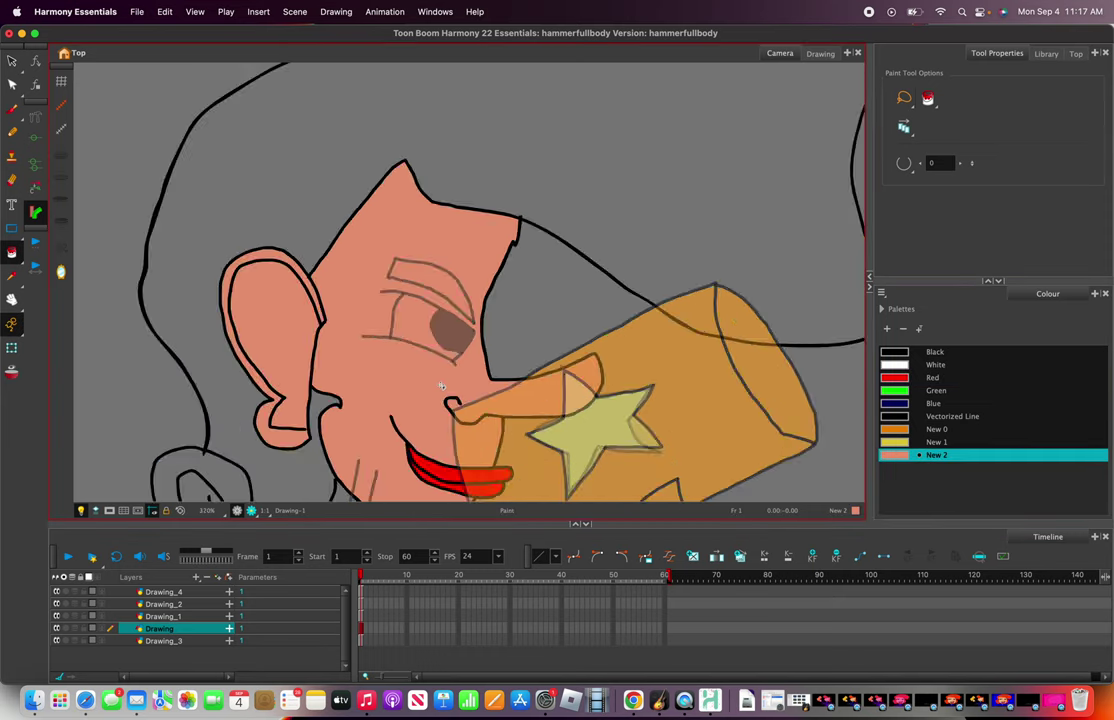
pyautogui.scroll(-3, 761, 469)
pyautogui.scroll(2, 761, 469)
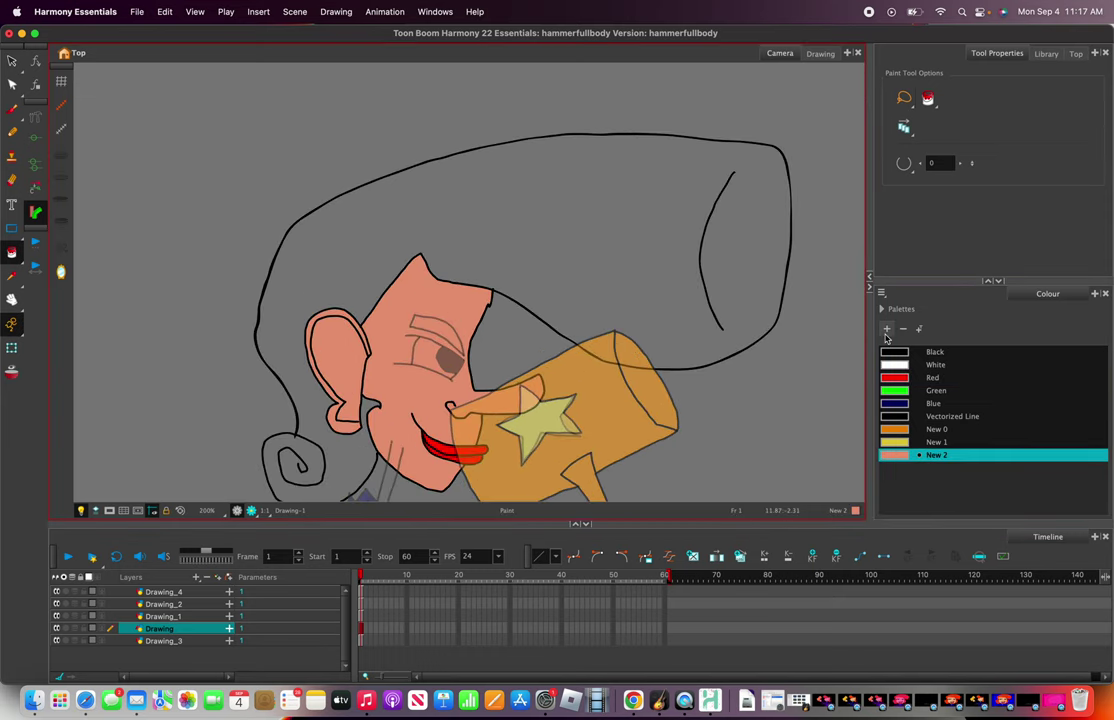
# - Add a new palette colour New 3 and set it to a strong red with R 220, G 74, B 0
pyautogui.click(886, 328)
pyautogui.rightClick(922, 474)
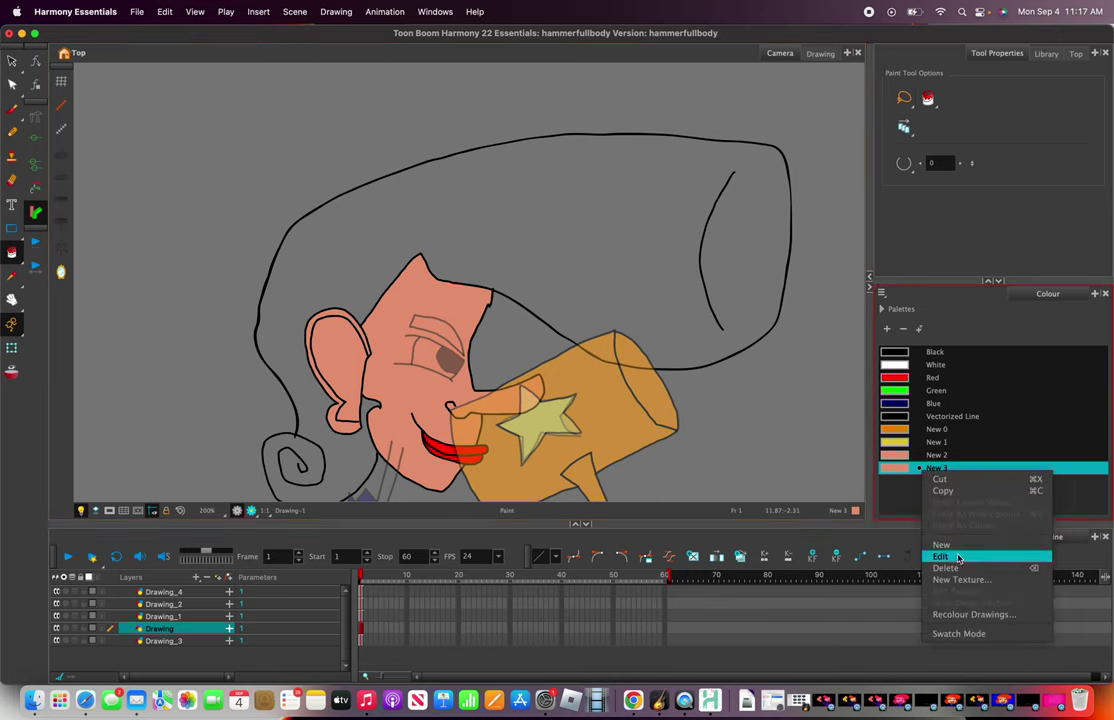
pyautogui.click(962, 557)
pyautogui.moveTo(477, 385); pyautogui.dragTo(450, 428)
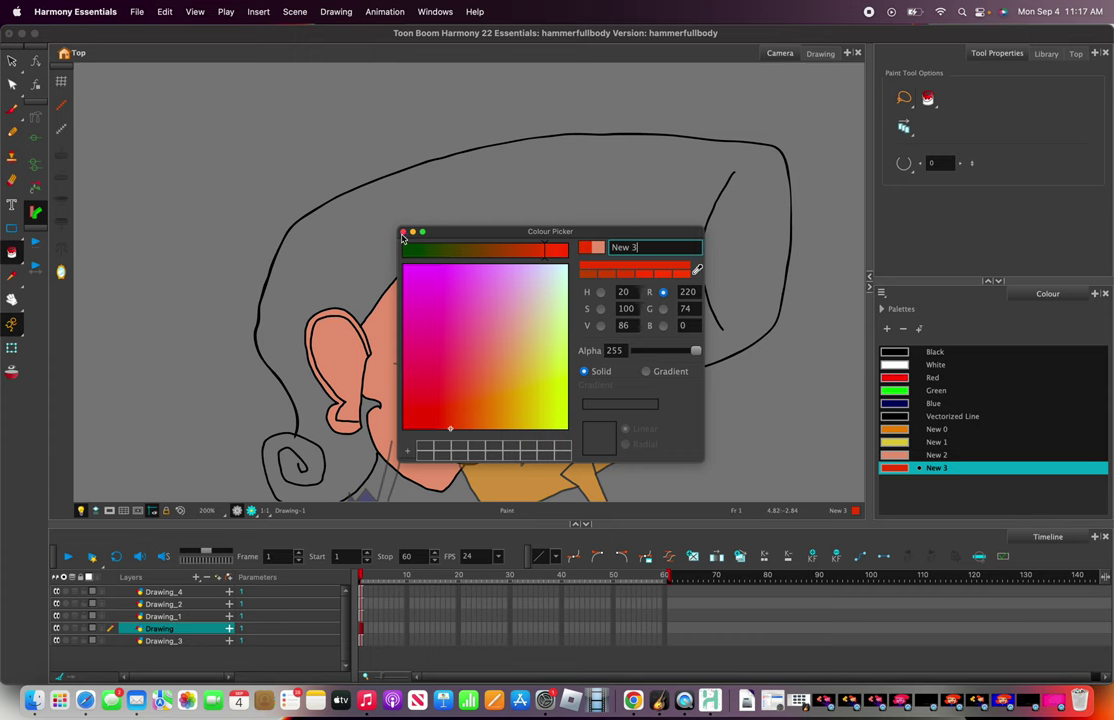
pyautogui.click(403, 233)
# - Fill the character's hair on the Drawing layer with the New 3 red
pyautogui.click(455, 238)
pyautogui.scroll(-1, 455, 240)
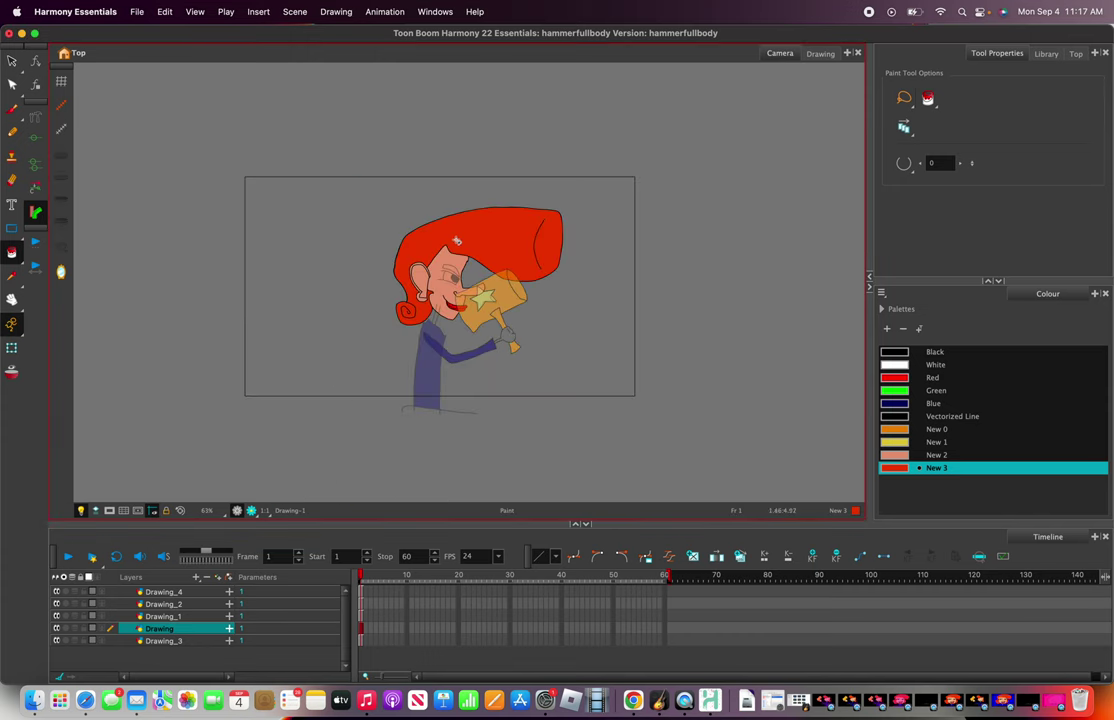
pyautogui.scroll(1, 433, 291)
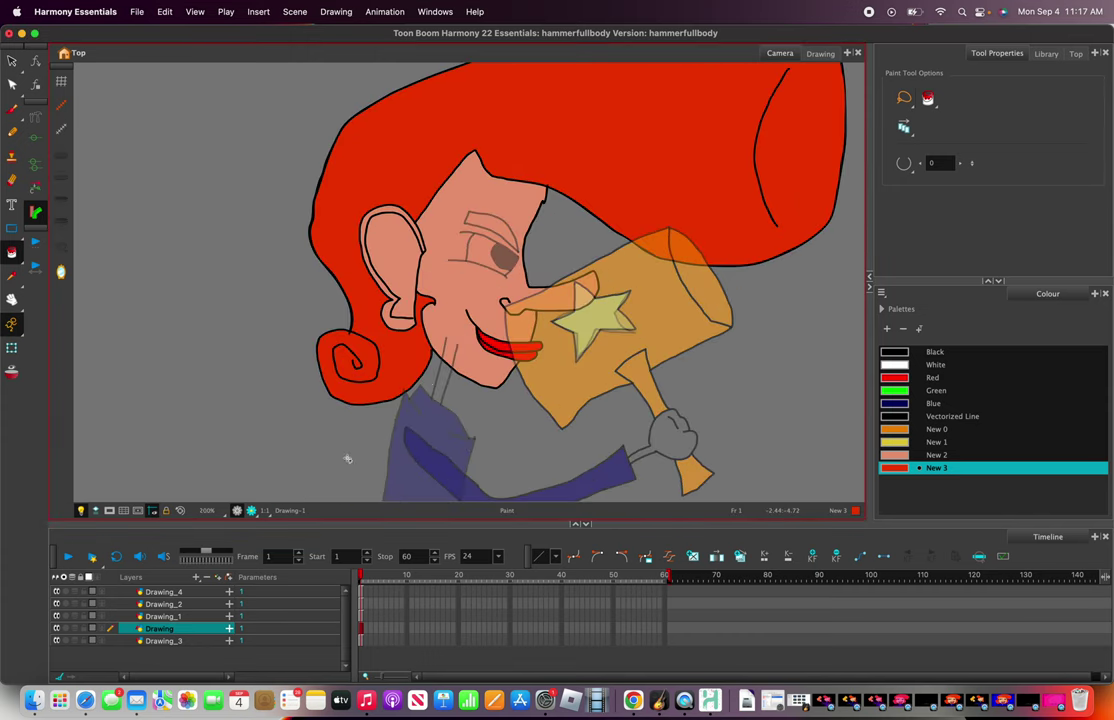
# - Fill the eyebrow on the Drawing_1 layer with New 3 and the white of the eye with White
pyautogui.click(164, 604)
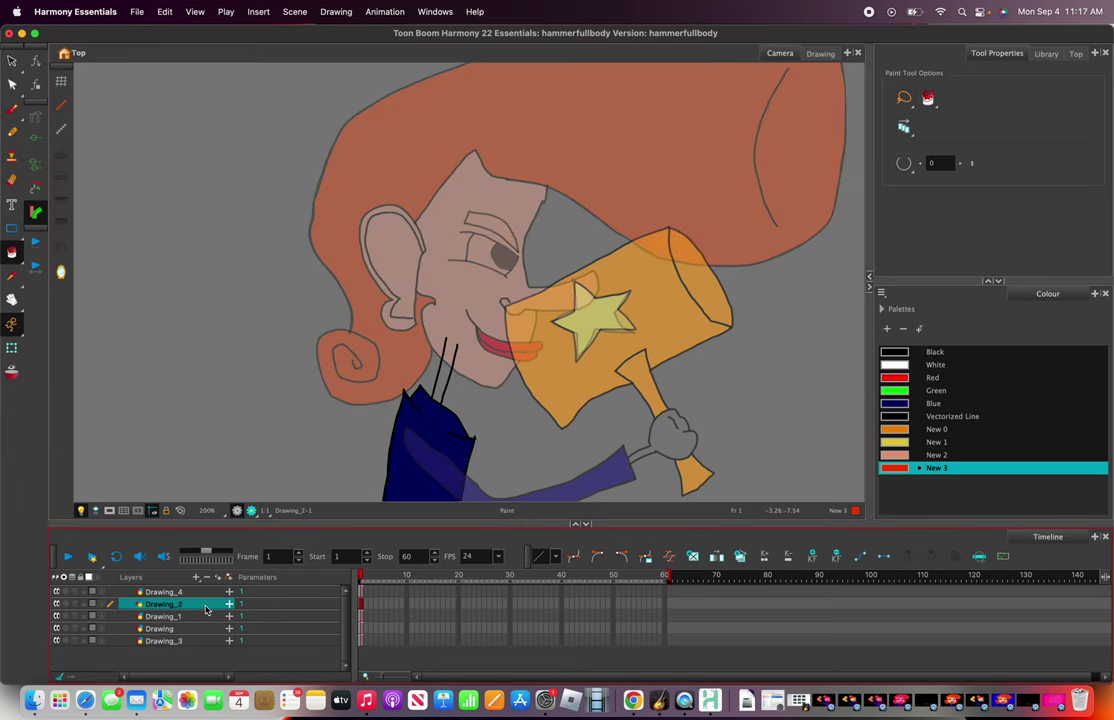
pyautogui.click(206, 617)
pyautogui.scroll(3, 463, 242)
pyautogui.click(508, 204)
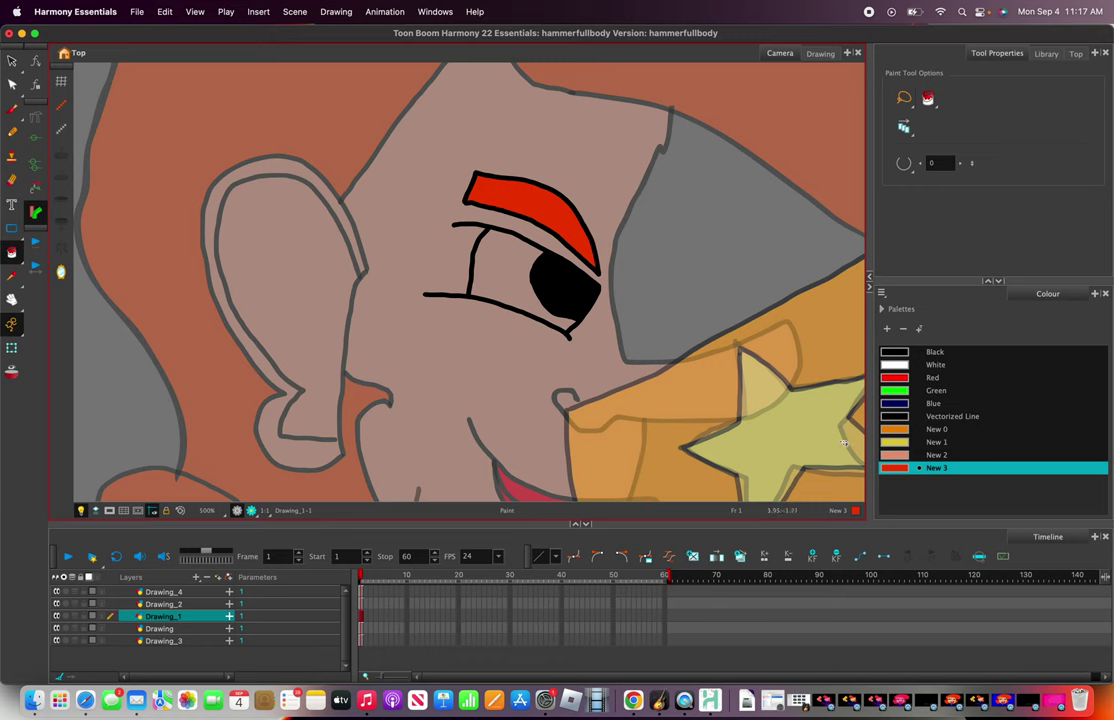
pyautogui.click(918, 365)
pyautogui.scroll(-6, 497, 289)
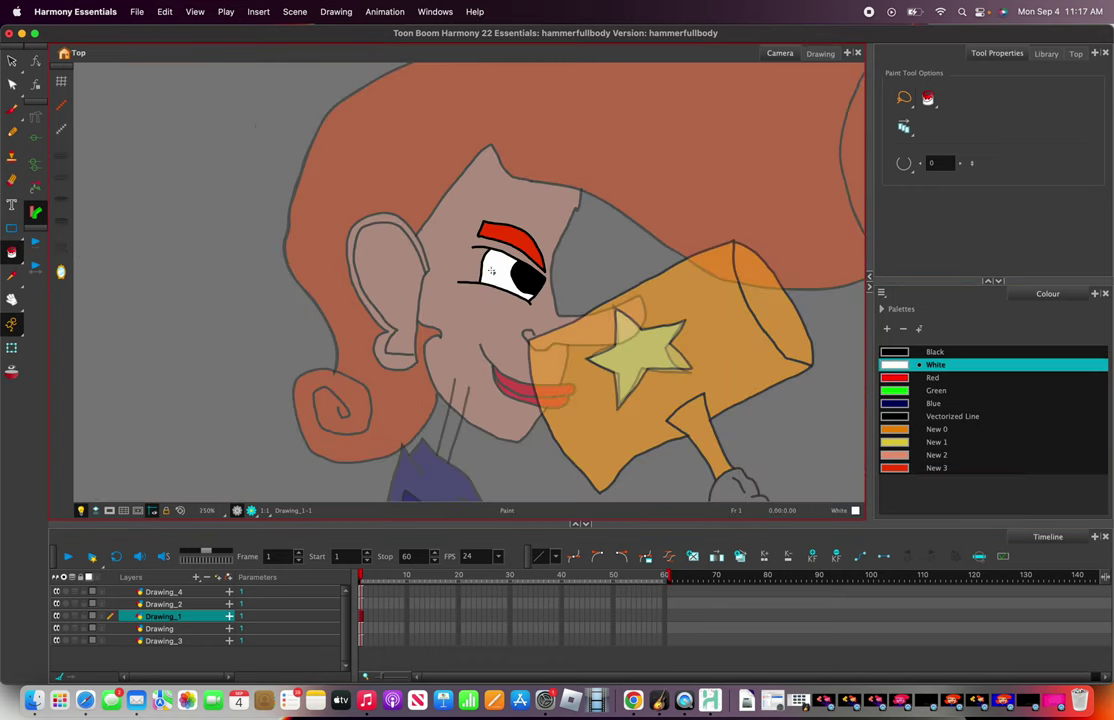
# - Paint a curved iris band between the pupil and the eye white with the size 5 brush in Green
pyautogui.scroll(10, 497, 289)
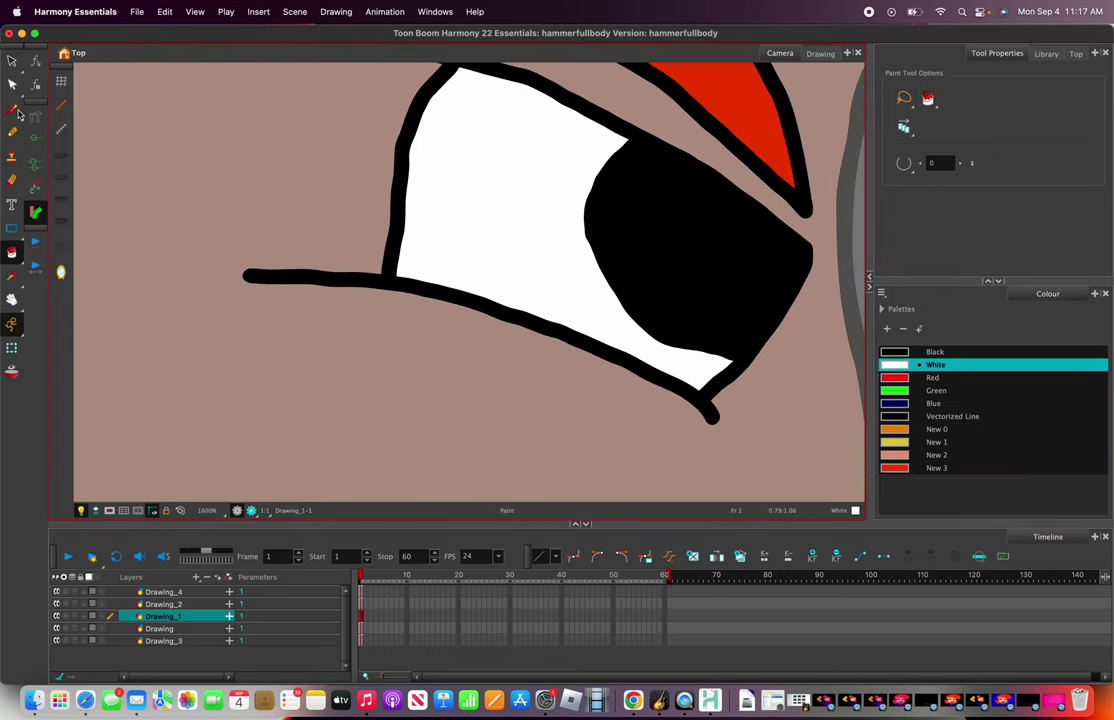
pyautogui.click(14, 110)
pyautogui.click(936, 390)
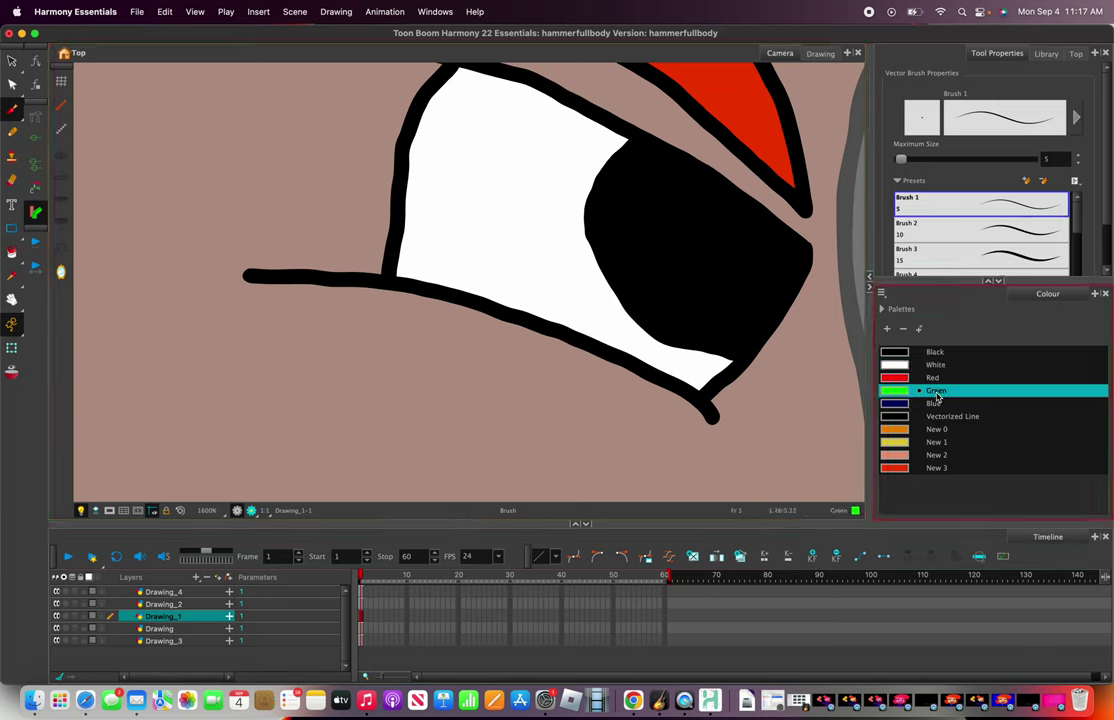
pyautogui.moveTo(607, 126)
pyautogui.mouseDown()
pyautogui.moveTo(573, 158)
pyautogui.moveTo(563, 279)
pyautogui.moveTo(628, 340)
pyautogui.mouseUp()
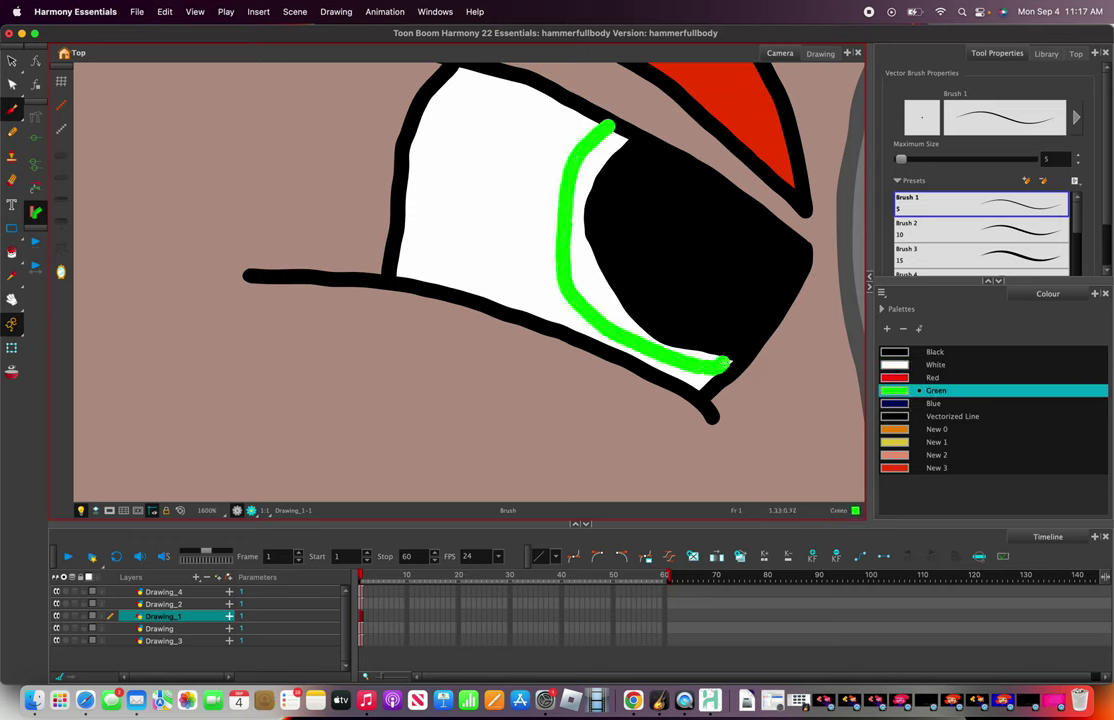
pyautogui.moveTo(725, 362)
pyautogui.mouseDown()
pyautogui.moveTo(600, 312)
pyautogui.moveTo(570, 260)
pyautogui.moveTo(585, 150)
pyautogui.moveTo(610, 125)
pyautogui.mouseUp()
pyautogui.moveTo(565, 214)
pyautogui.mouseDown()
pyautogui.moveTo(612, 333)
pyautogui.moveTo(574, 225)
pyautogui.moveTo(576, 196)
pyautogui.moveTo(588, 300)
pyautogui.moveTo(592, 196)
pyautogui.moveTo(623, 142)
pyautogui.mouseUp()
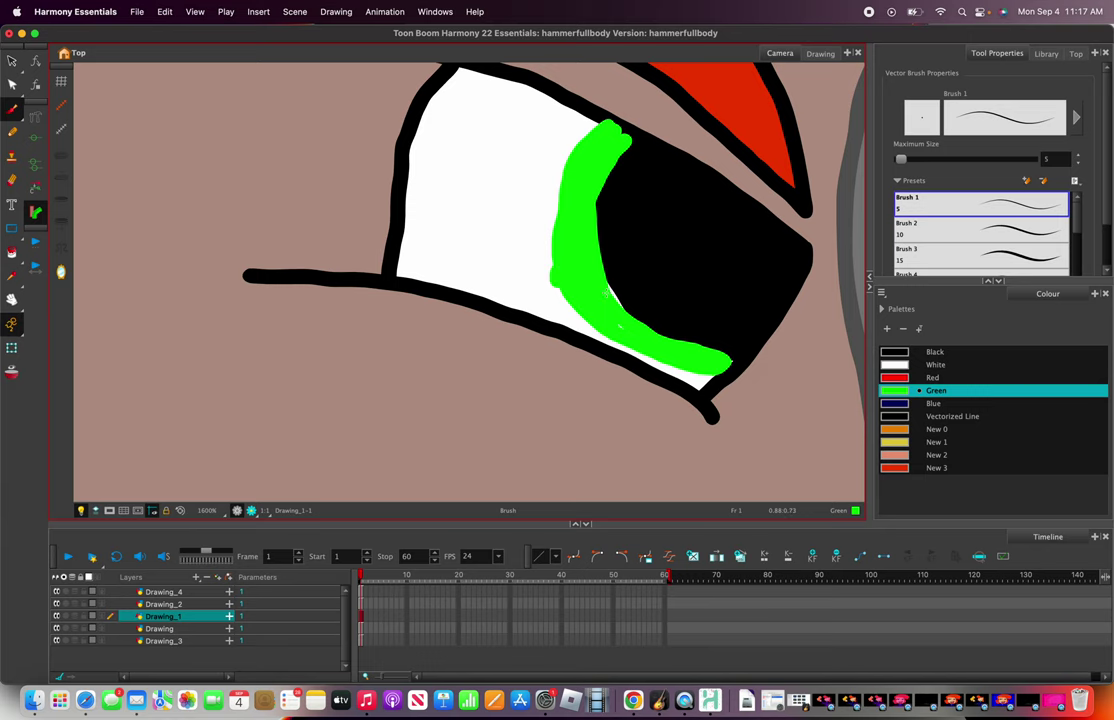
pyautogui.scroll(-6, 589, 246)
pyautogui.scroll(6, 670, 289)
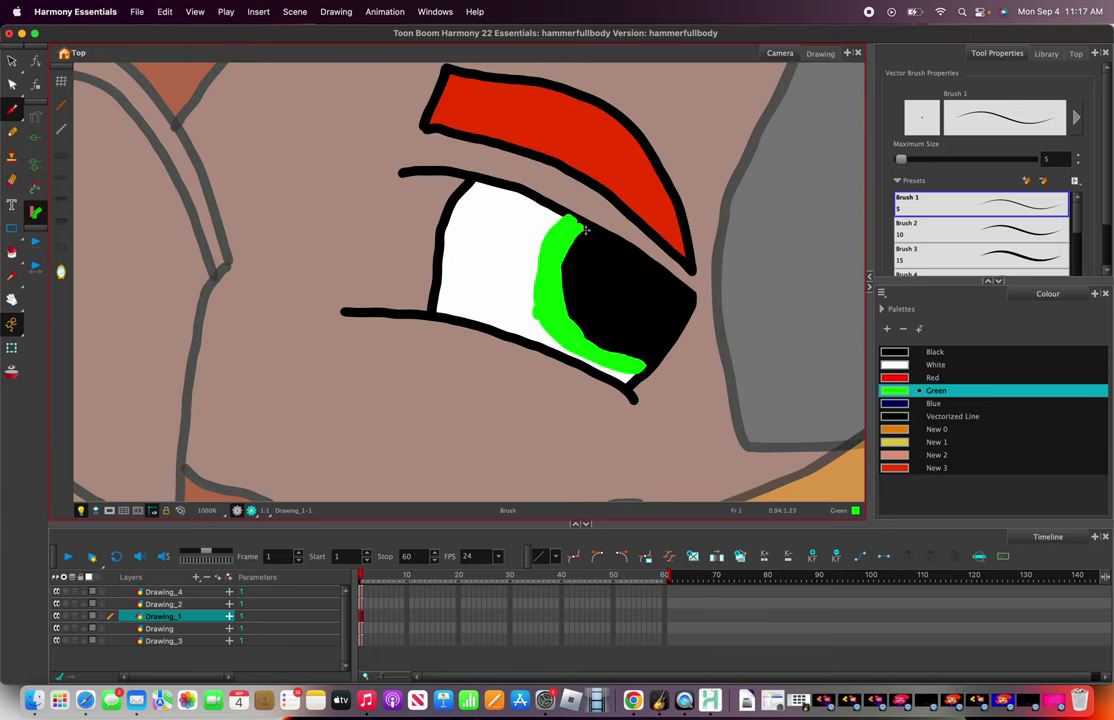
# - Paint a larger and a smaller highlight spot over the green iris with the size 5 brush in White
pyautogui.click(884, 366)
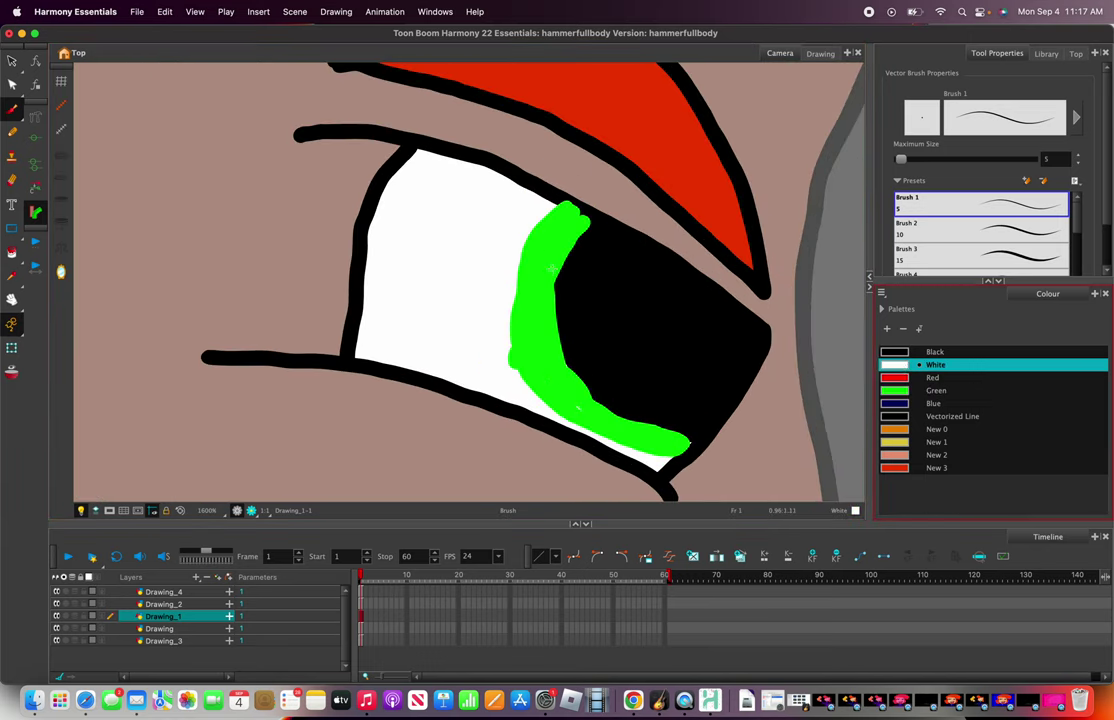
pyautogui.moveTo(521, 262)
pyautogui.mouseDown()
pyautogui.moveTo(561, 272)
pyautogui.moveTo(562, 290)
pyautogui.moveTo(502, 277)
pyautogui.moveTo(558, 287)
pyautogui.moveTo(514, 278)
pyautogui.moveTo(520, 345)
pyautogui.mouseUp()
pyautogui.scroll(3, 514, 277)
pyautogui.scroll(-5, 475, 322)
pyautogui.scroll(-8, 475, 322)
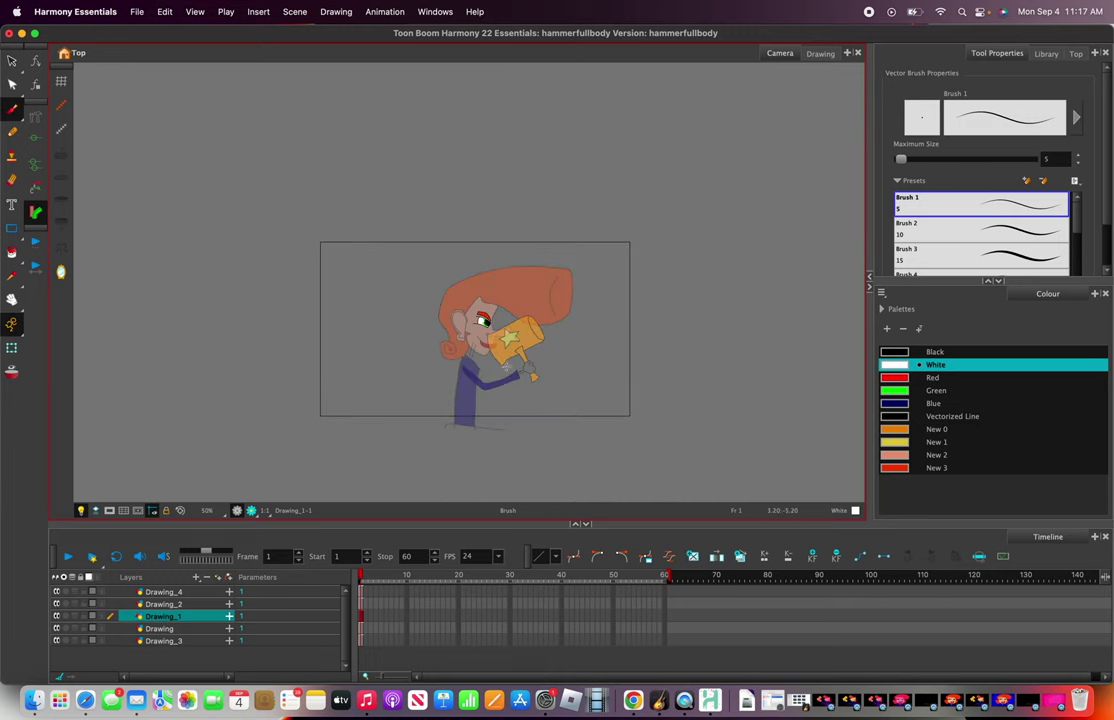
pyautogui.scroll(10, 415, 260)
pyautogui.scroll(-12, 415, 260)
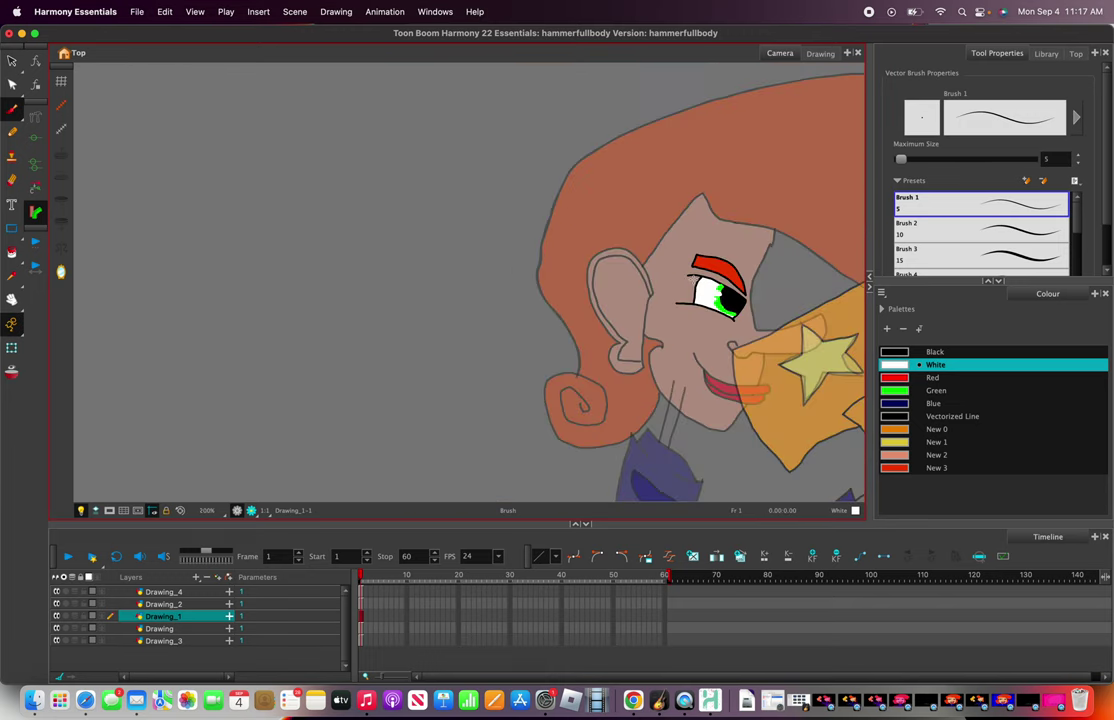
pyautogui.scroll(5, 415, 260)
pyautogui.scroll(10, 610, 312)
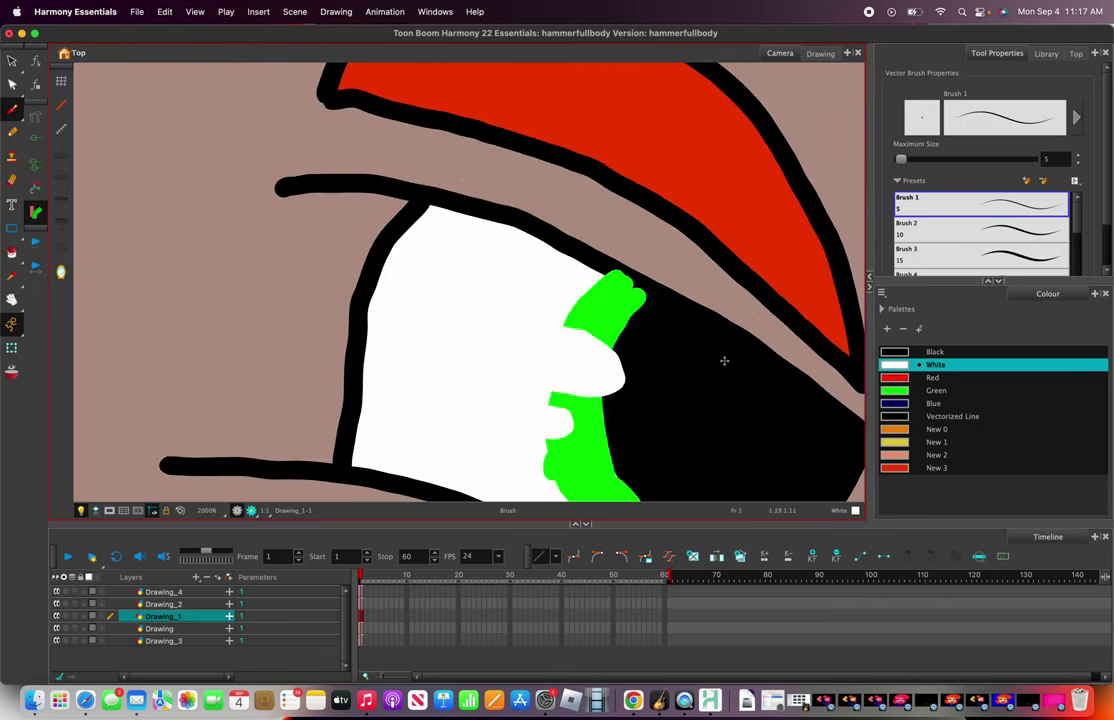
# - Thicken the eye's upper lid line with the size 5 brush in Black
pyautogui.click(890, 352)
pyautogui.scroll(3, 626, 333)
pyautogui.scroll(-6, 626, 333)
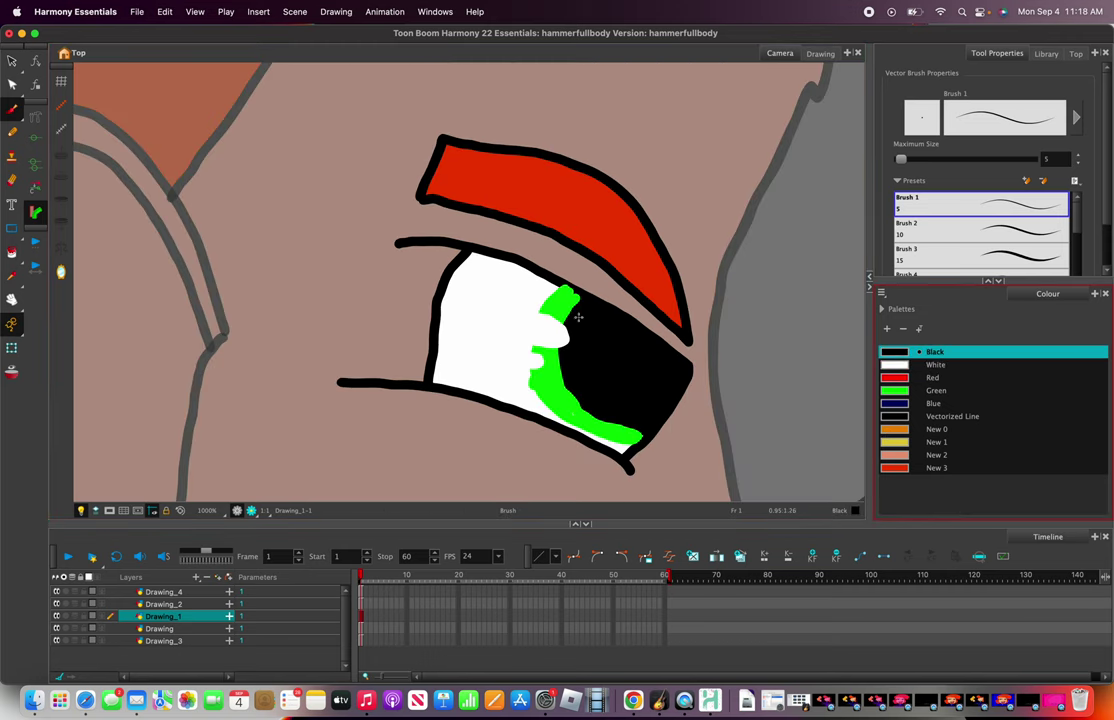
pyautogui.scroll(4, 640, 336)
pyautogui.moveTo(704, 383)
pyautogui.mouseDown()
pyautogui.moveTo(461, 228)
pyautogui.moveTo(307, 190)
pyautogui.moveTo(232, 189)
pyautogui.moveTo(459, 232)
pyautogui.moveTo(564, 294)
pyautogui.mouseUp()
pyautogui.scroll(-10, 564, 294)
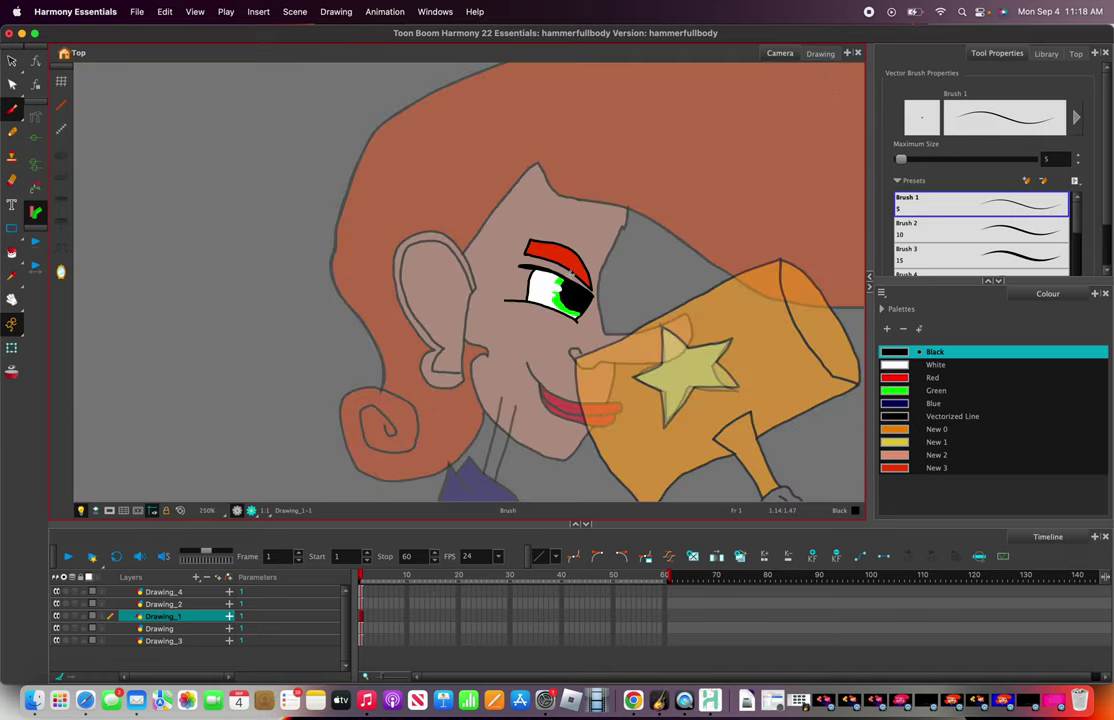
# - Try adding a pointed triangular eyelash at the back corner of the eye, outlined and filled in Black
pyautogui.scroll(3, 564, 294)
pyautogui.scroll(-5, 564, 294)
pyautogui.scroll(10, 525, 272)
pyautogui.moveTo(505, 260)
pyautogui.mouseDown()
pyautogui.moveTo(484, 284)
pyautogui.moveTo(344, 309)
pyautogui.moveTo(467, 497)
pyautogui.mouseUp()
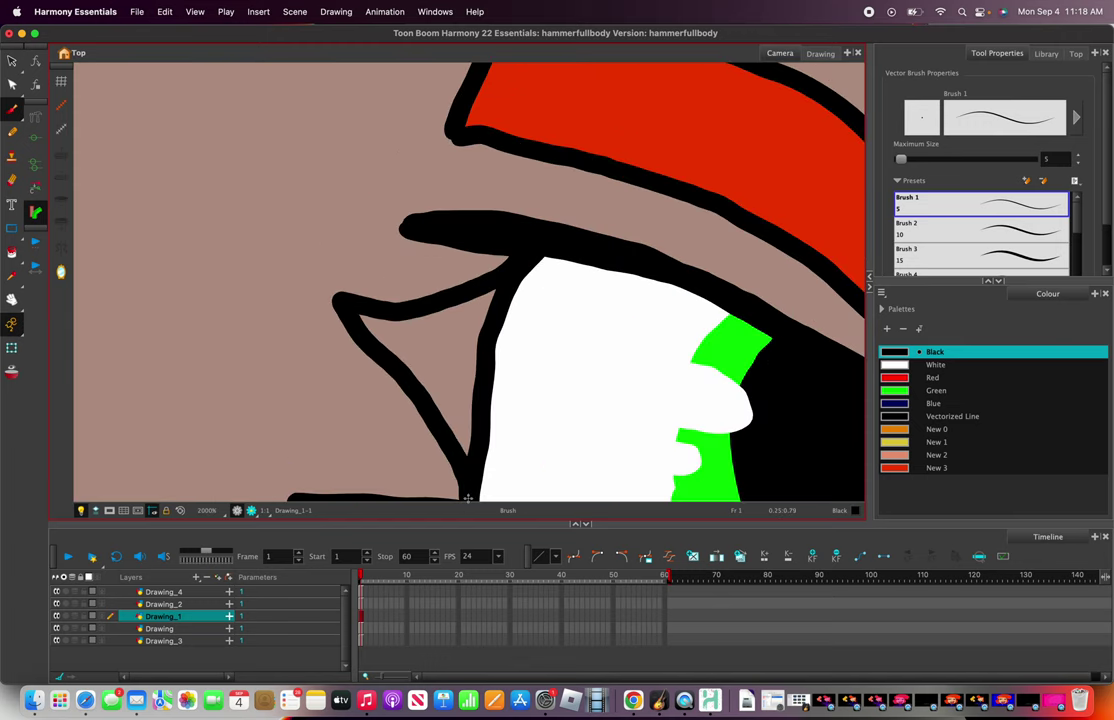
pyautogui.click(11, 252)
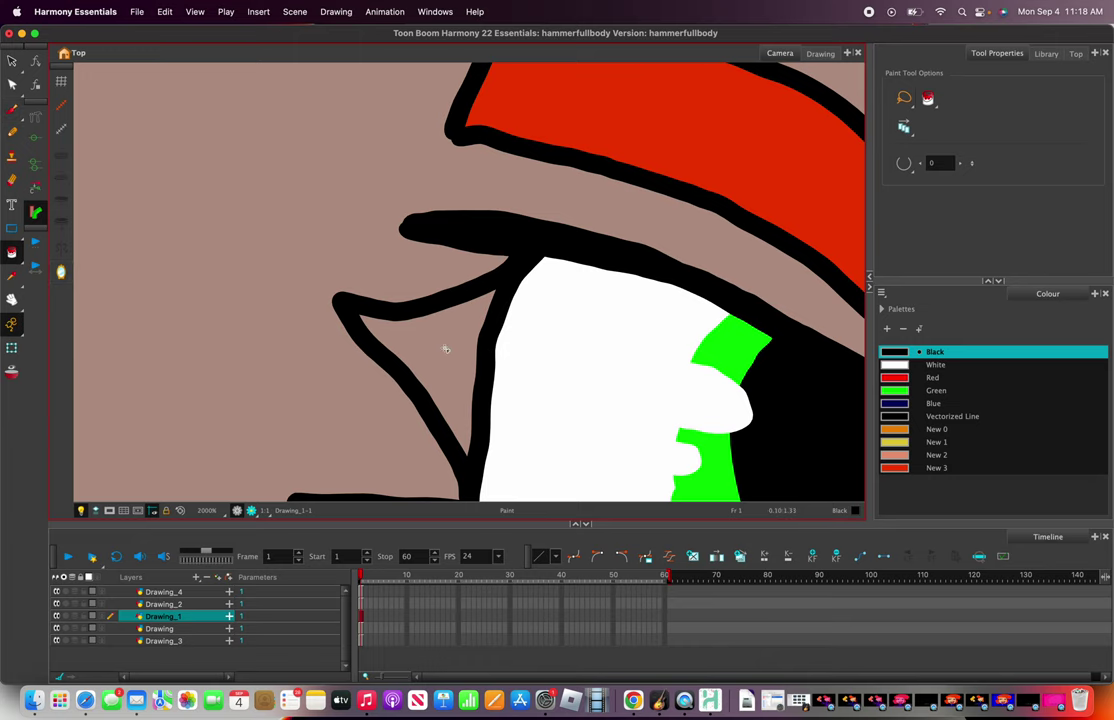
pyautogui.scroll(-5, 447, 341)
pyautogui.scroll(-6, 447, 341)
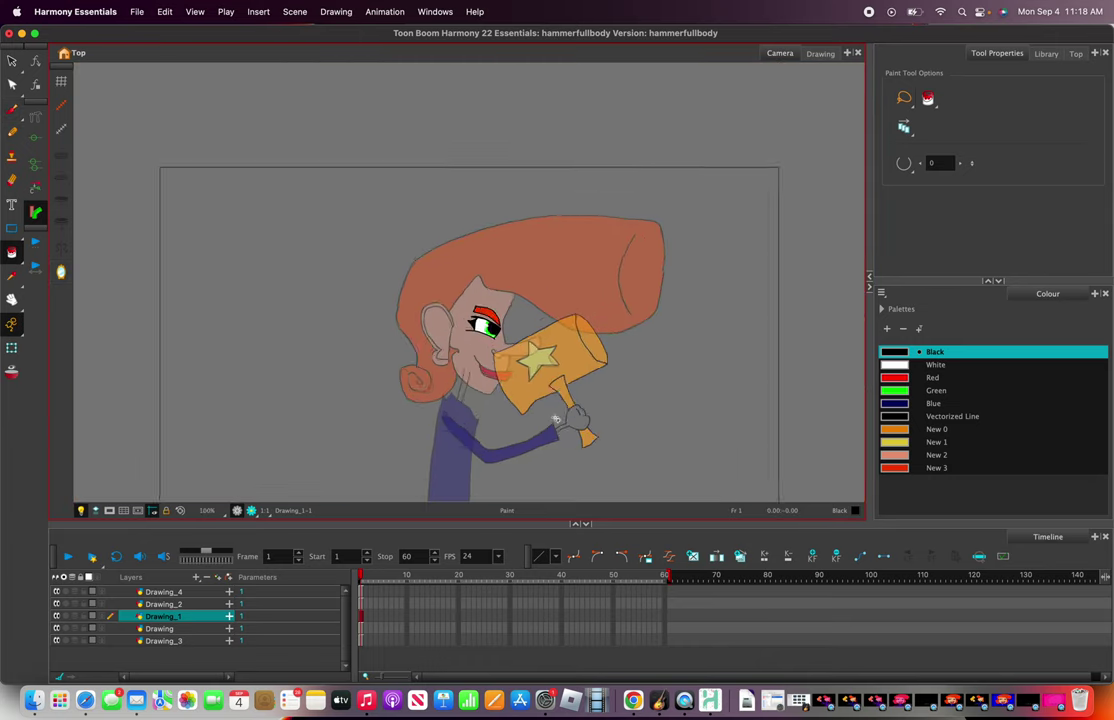
pyautogui.scroll(3, 555, 415)
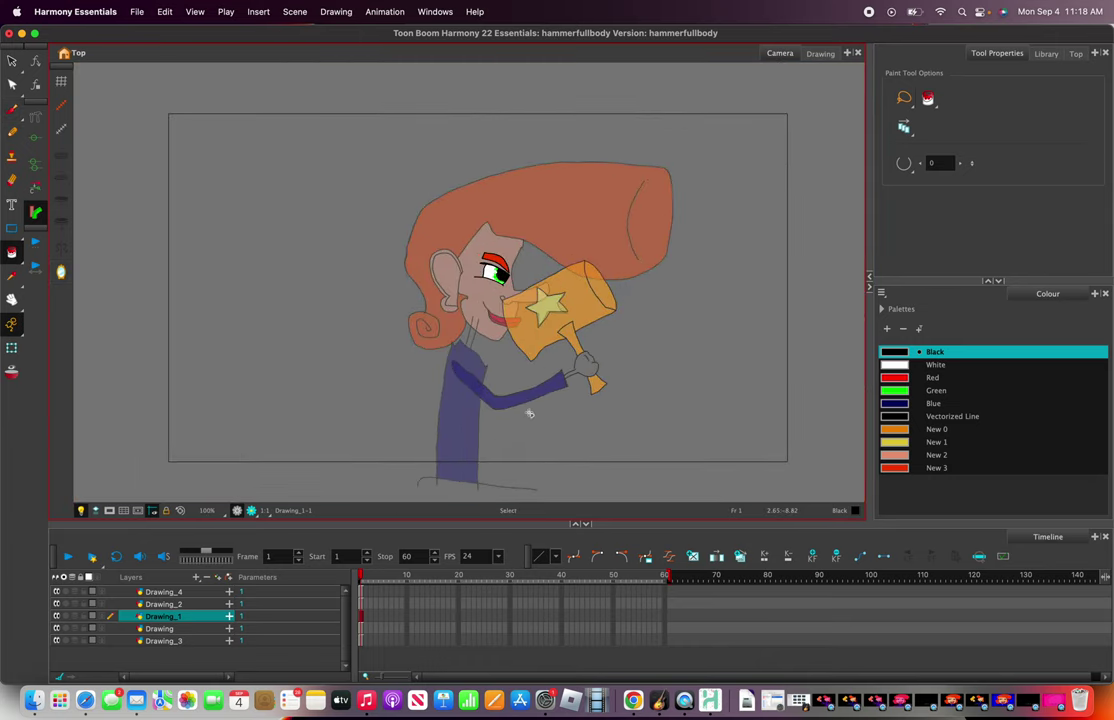
# - Fill the hand and wrist on the Drawing_3 layer with the New 2 skin tone
pyautogui.scroll(2, 527, 413)
pyautogui.scroll(-2, 529, 413)
pyautogui.scroll(4, 525, 425)
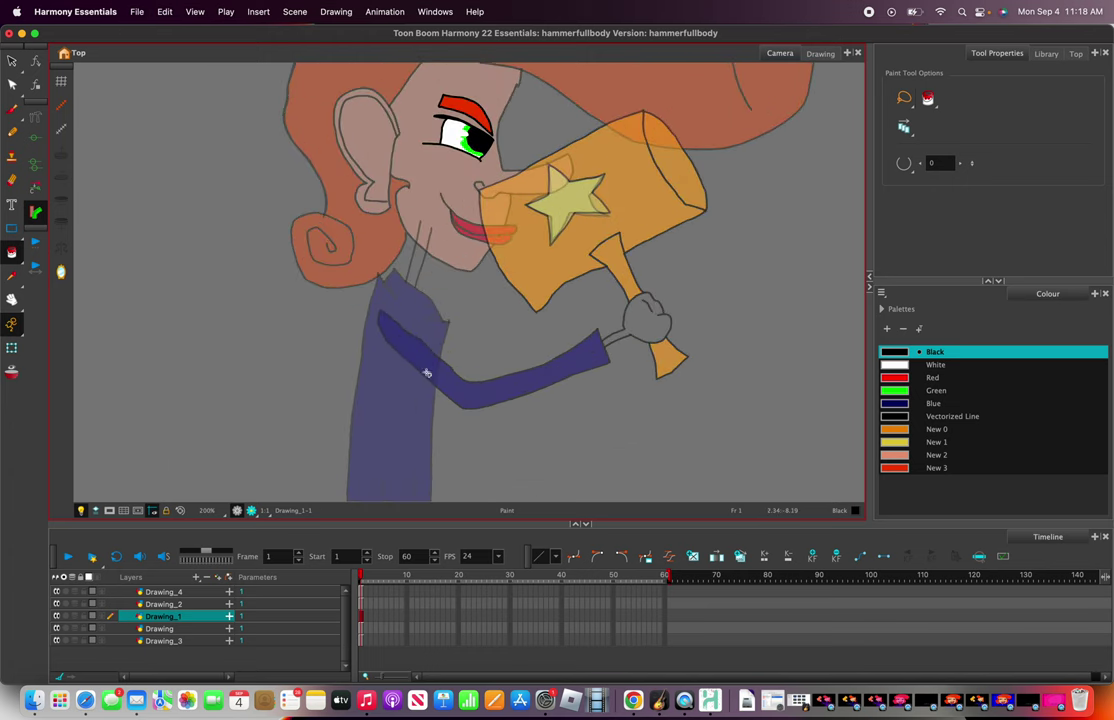
pyautogui.click(160, 629)
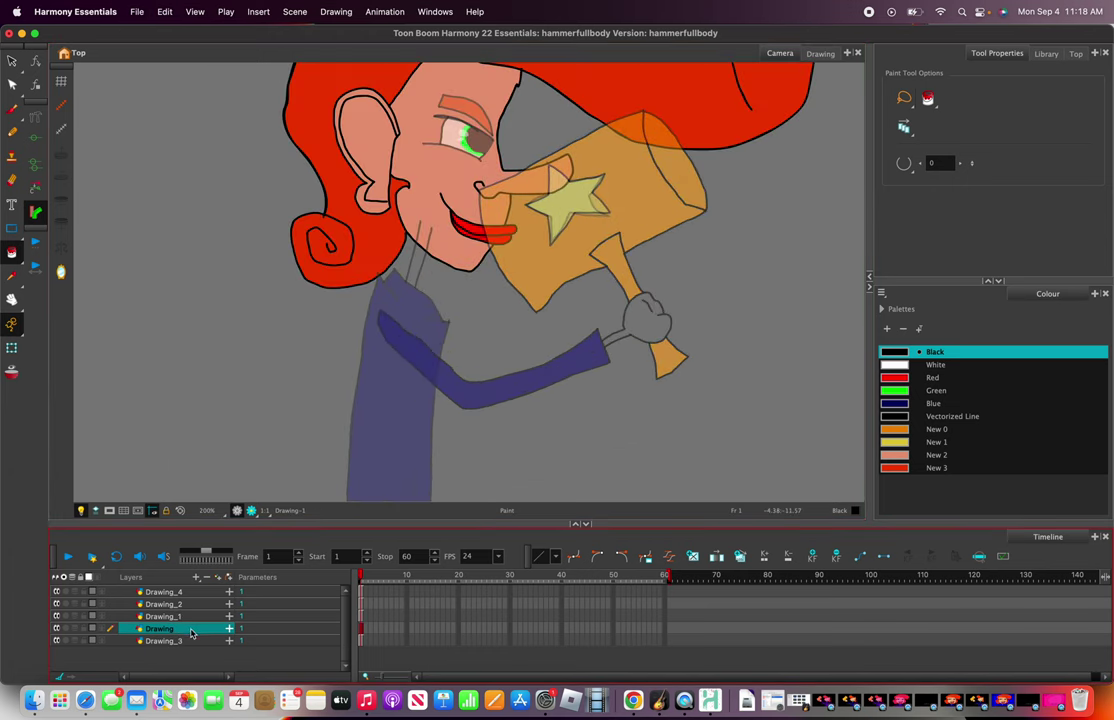
pyautogui.click(175, 640)
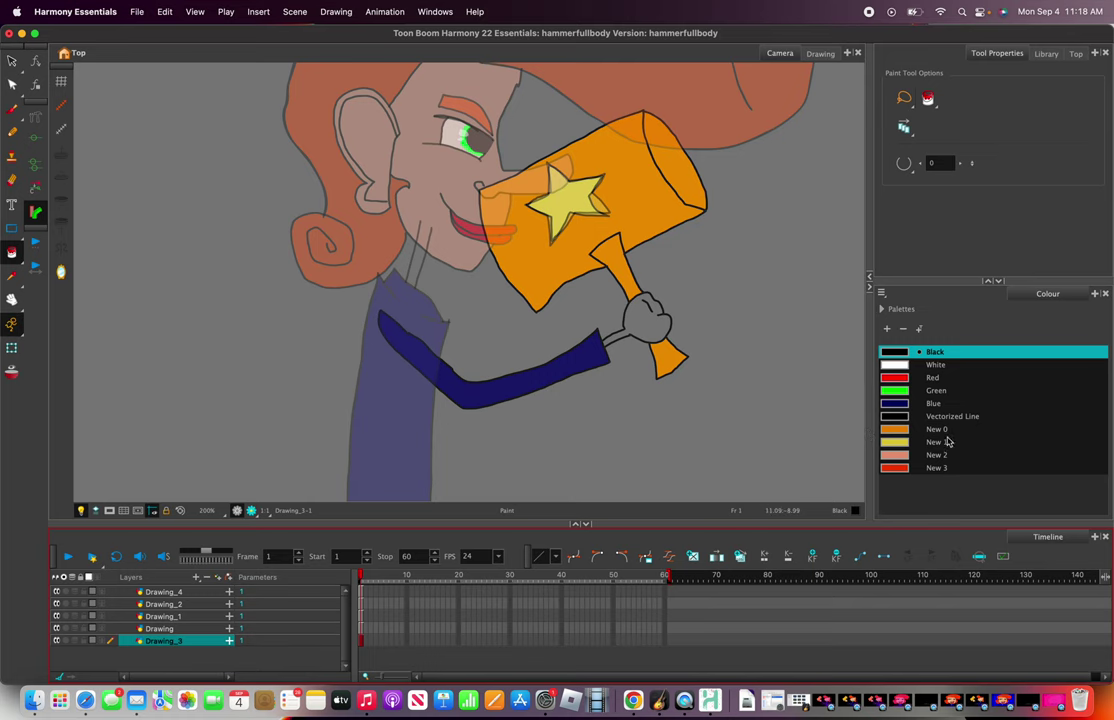
pyautogui.click(931, 456)
pyautogui.click(659, 321)
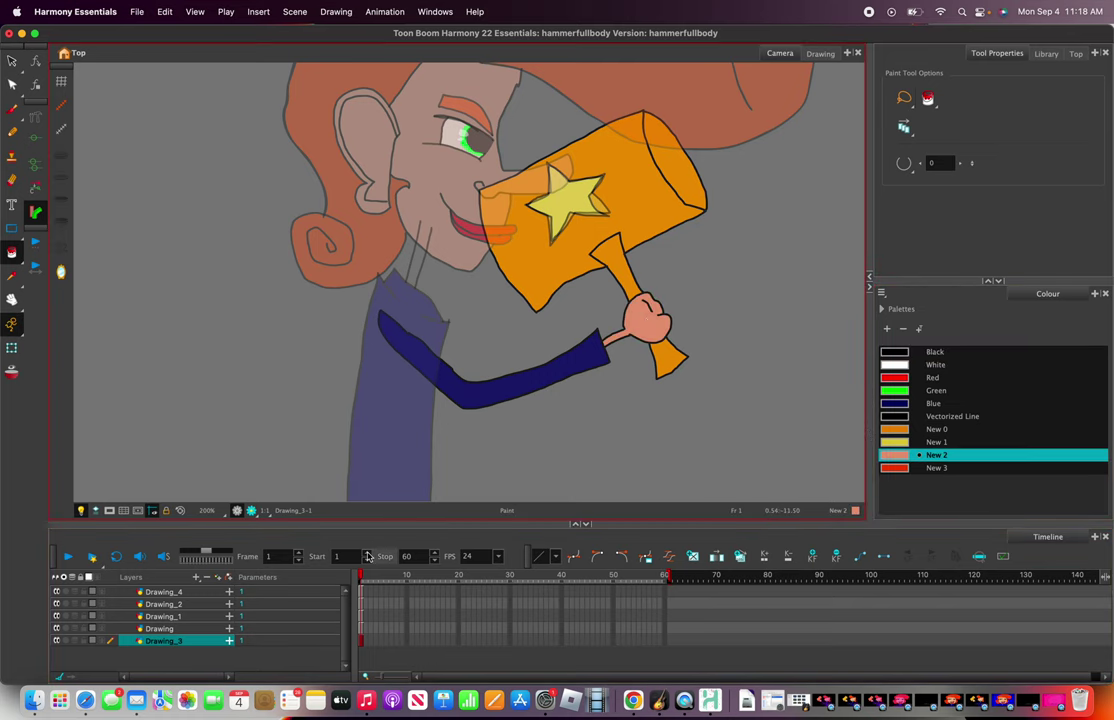
# - Fill the hand and wrist holding the hammer on the Drawing_4 layer with the New 2 skin tone
pyautogui.click(211, 592)
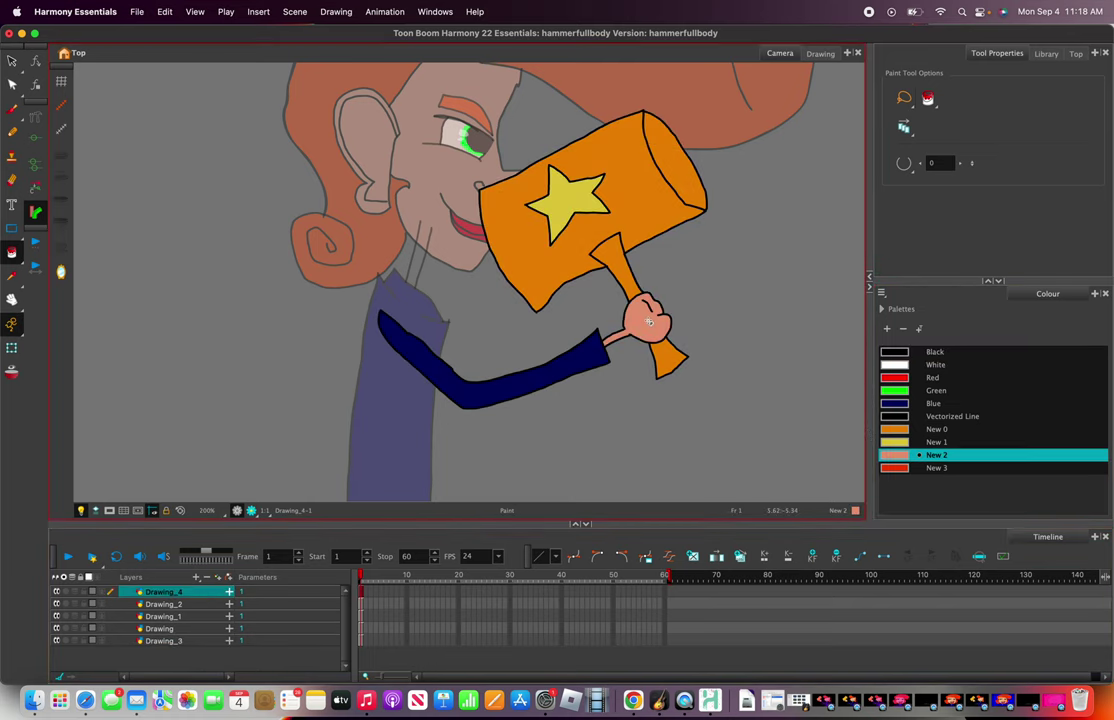
pyautogui.hotkey('shift', 'm')
pyautogui.scroll(2, 678, 306)
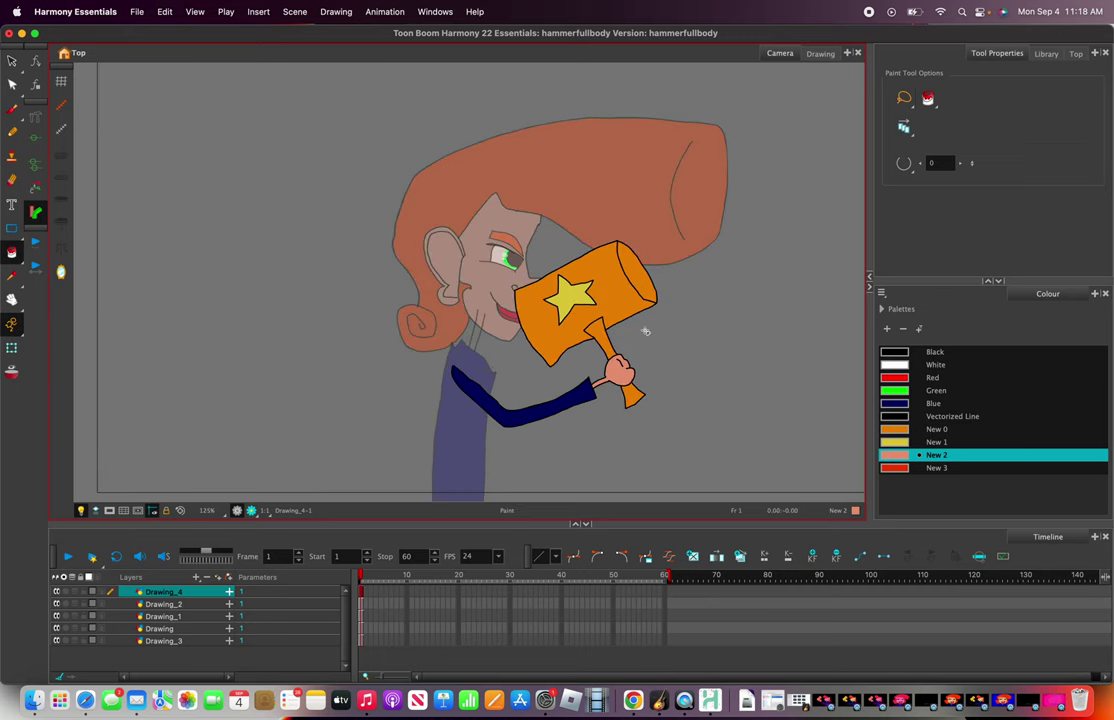
pyautogui.scroll(-3, 645, 331)
pyautogui.scroll(5, 634, 400)
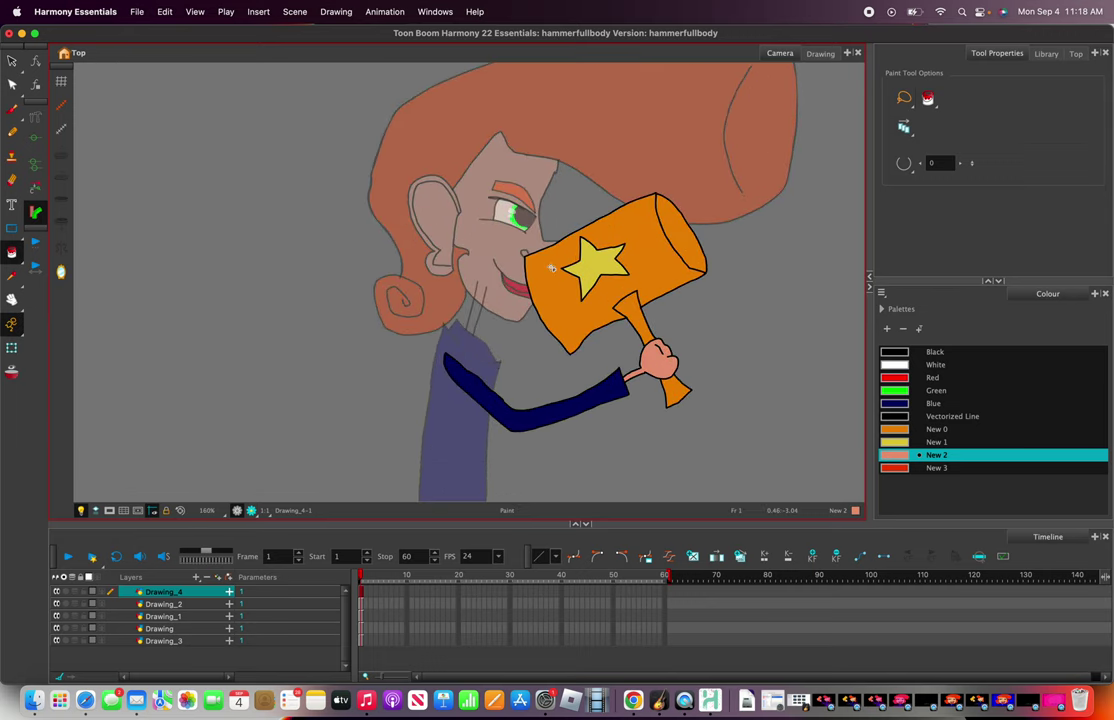
# - Close the open top of the neck on Drawing_2 with a New 2 brush stroke and fill the neck with New 2
pyautogui.click(155, 629)
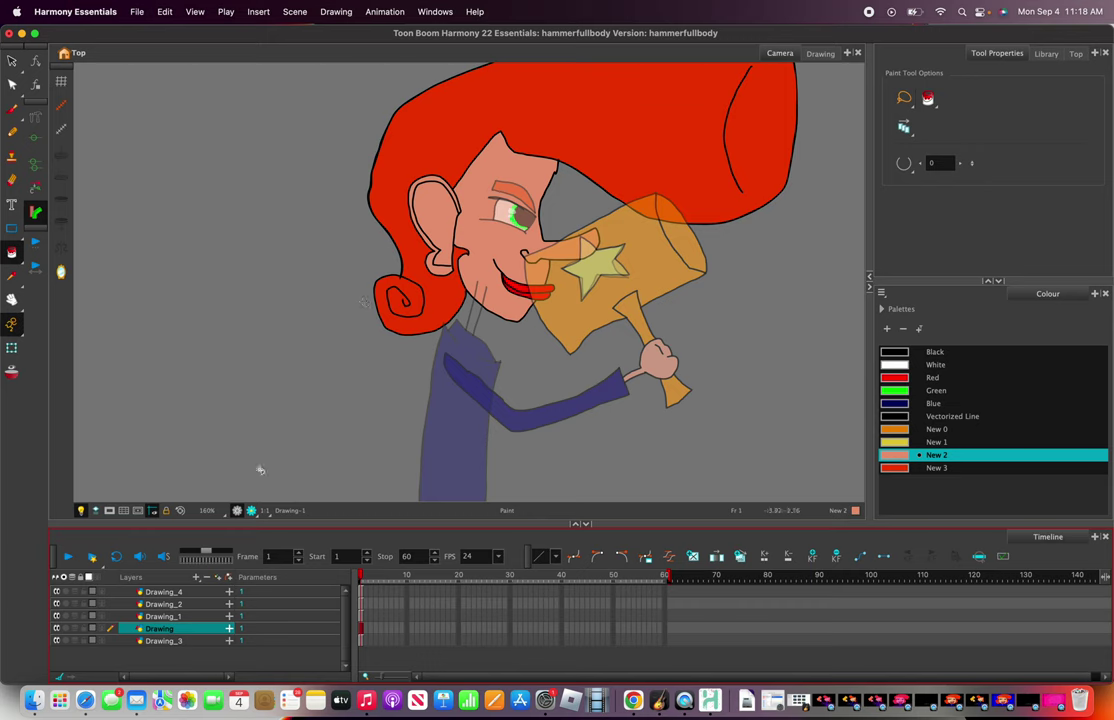
pyautogui.click(195, 618)
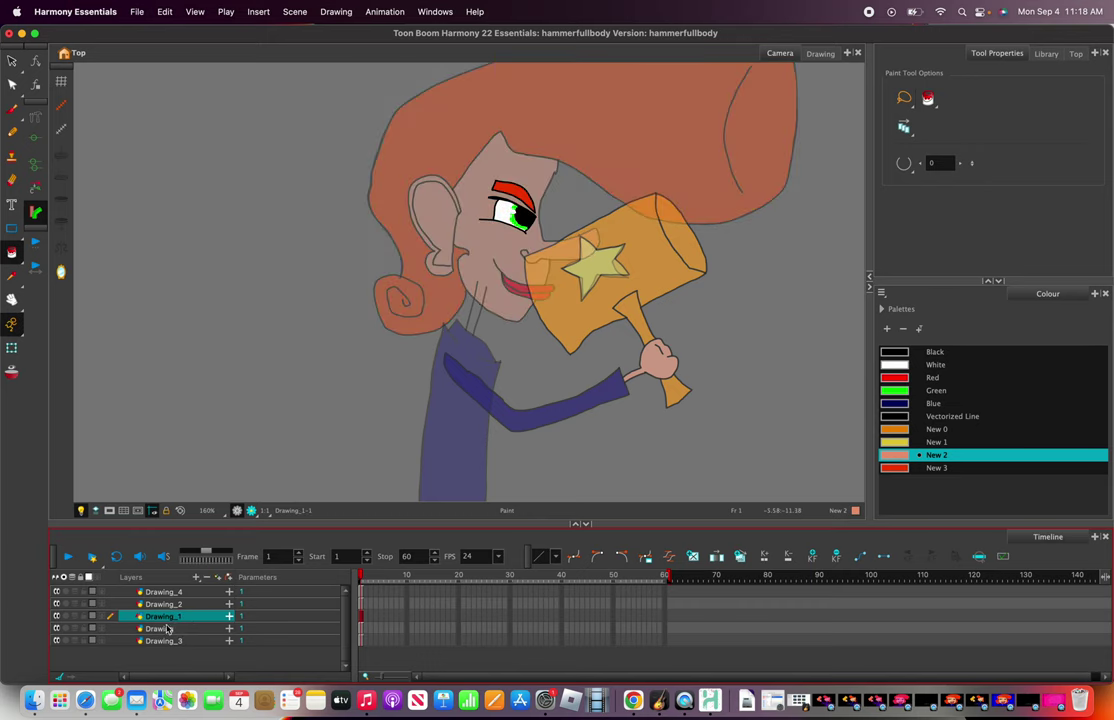
pyautogui.click(170, 605)
pyautogui.scroll(5, 497, 241)
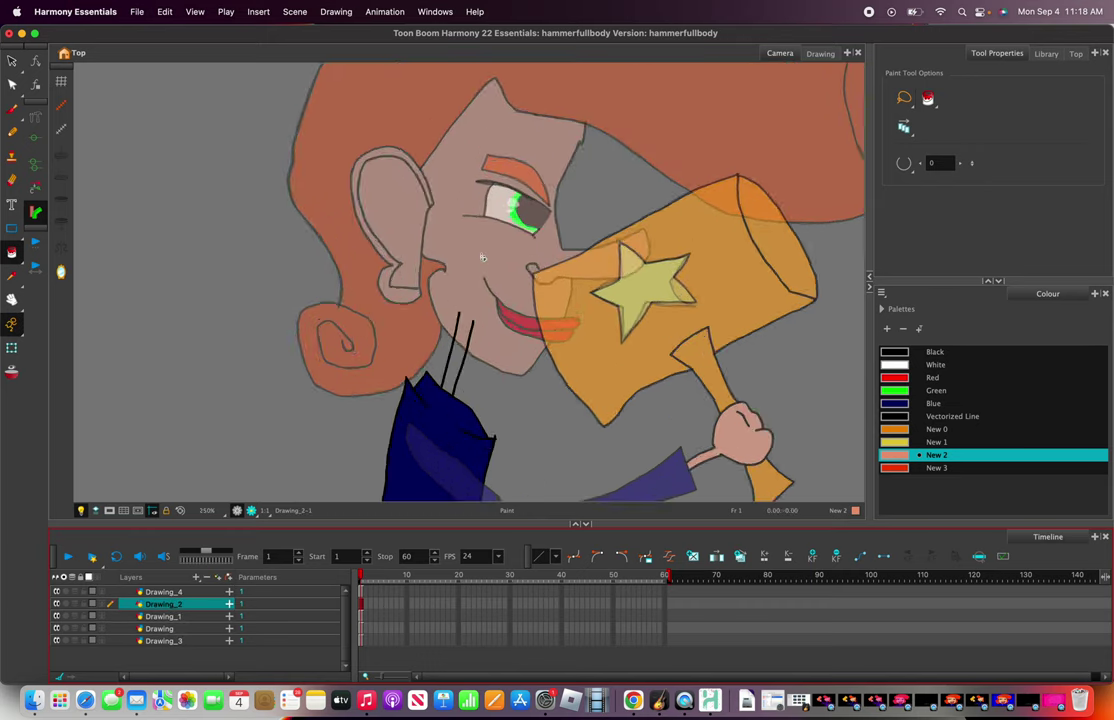
pyautogui.click(12, 108)
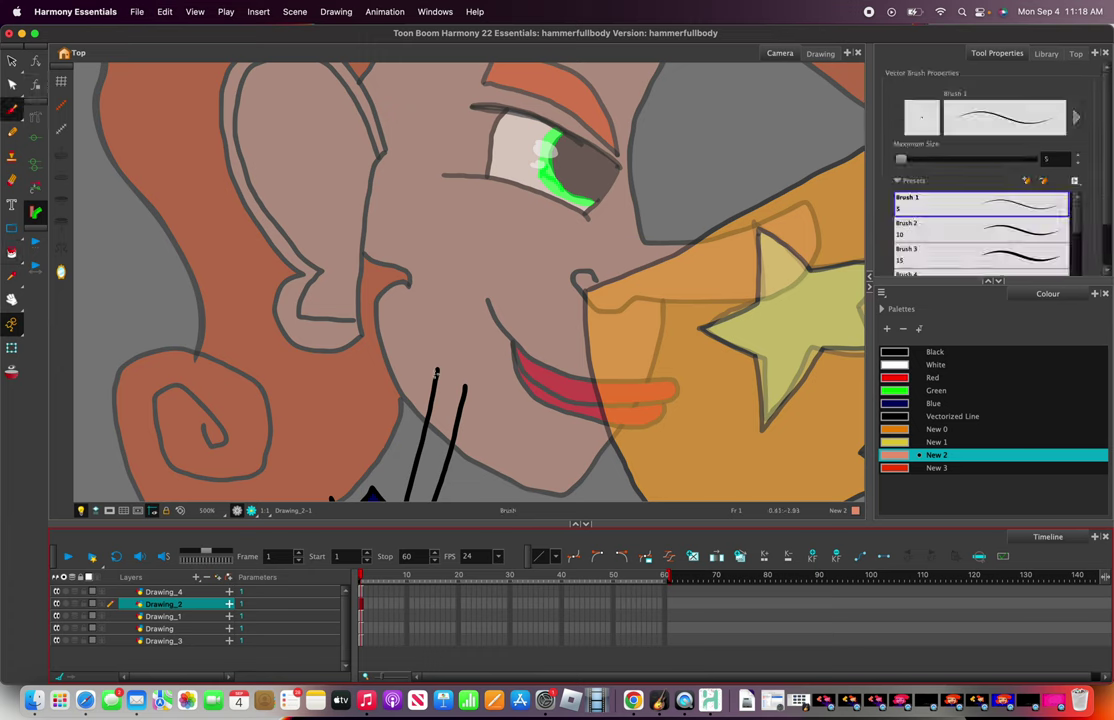
pyautogui.moveTo(436, 371); pyautogui.dragTo(463, 404)
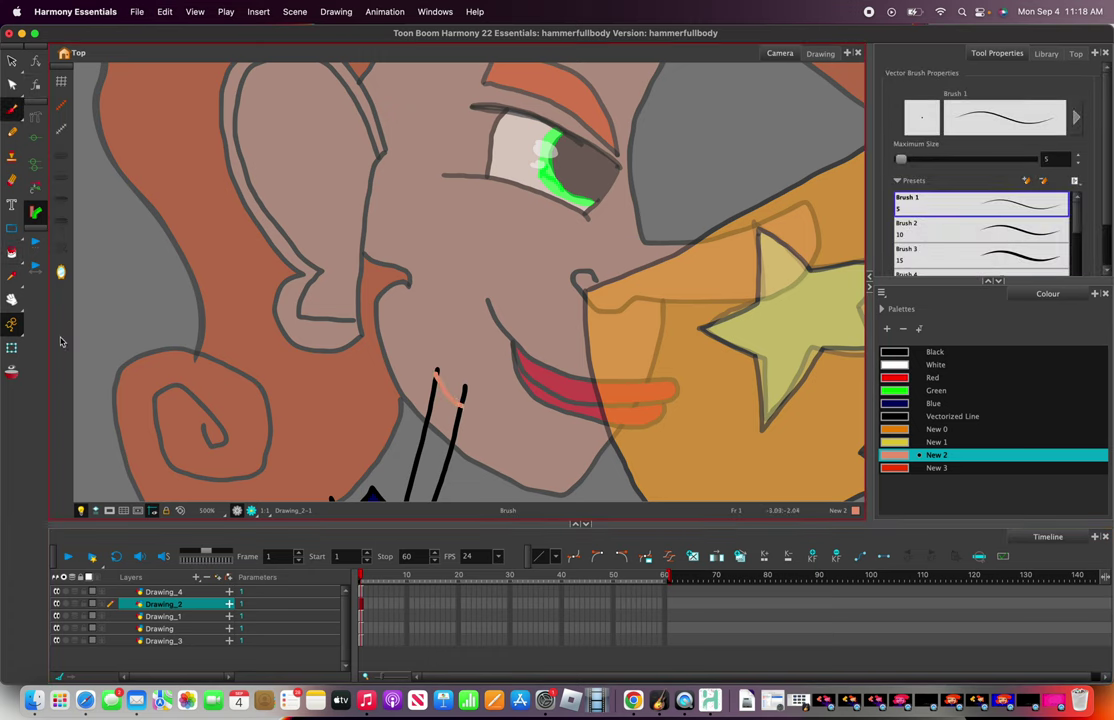
pyautogui.click(12, 252)
pyautogui.click(432, 412)
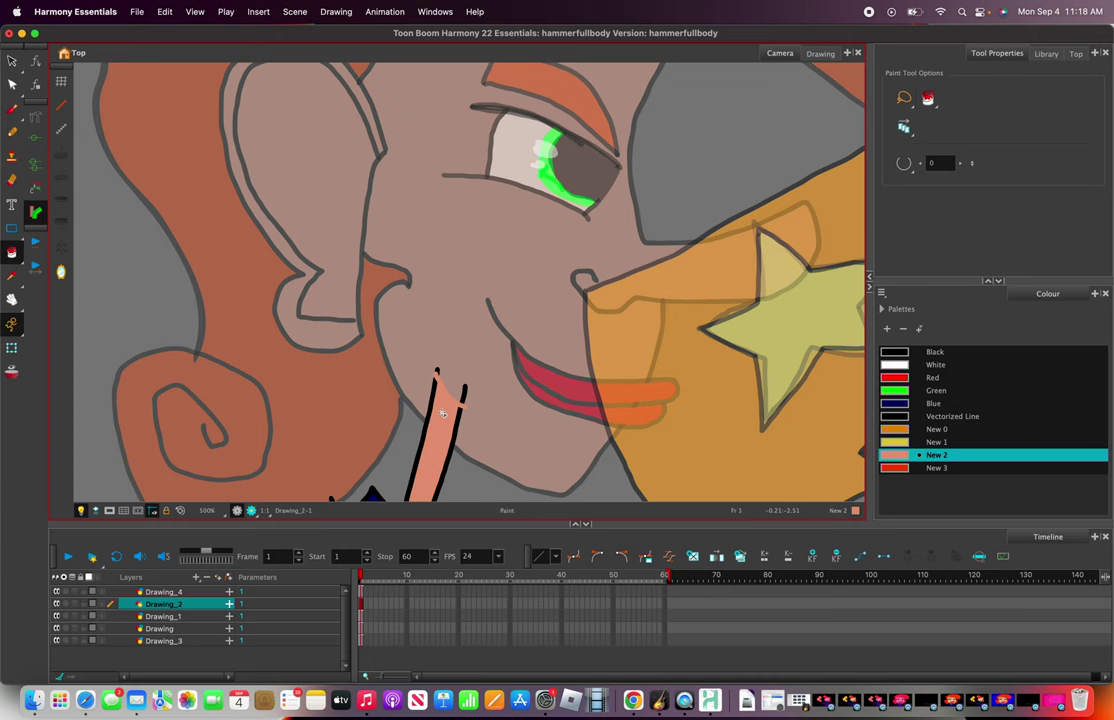
# - Move the Drawing layer containing the head and hair up the layer stack, directly below Drawing_4
pyautogui.scroll(-4, 440, 405)
pyautogui.click(175, 643)
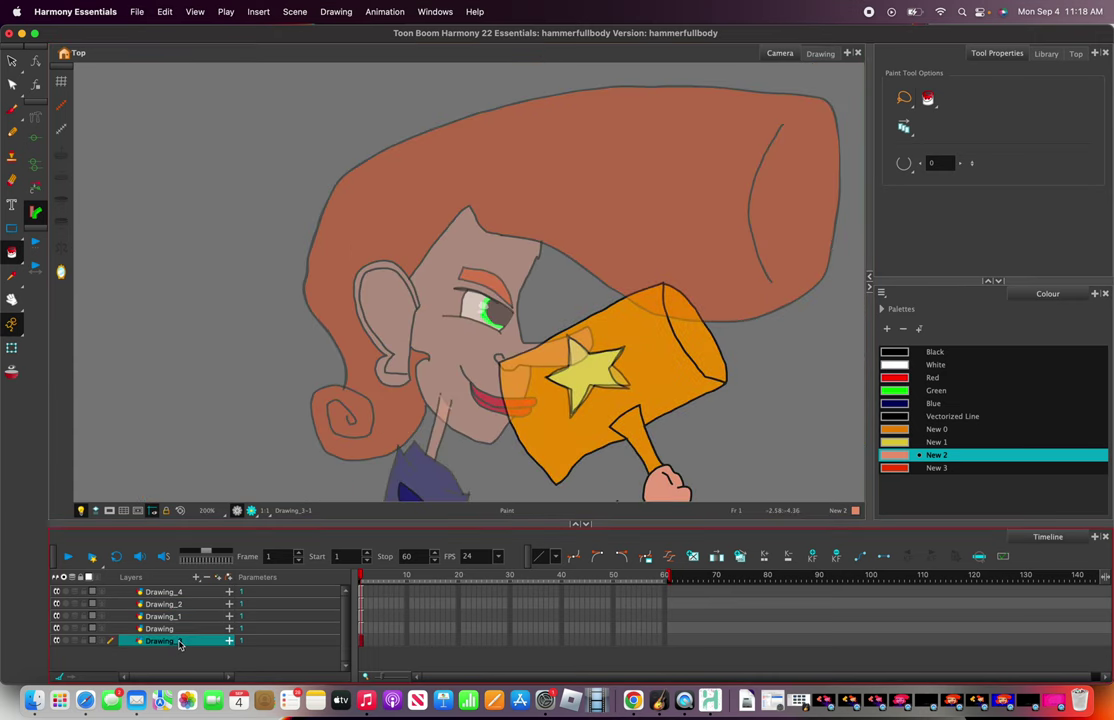
pyautogui.click(168, 628)
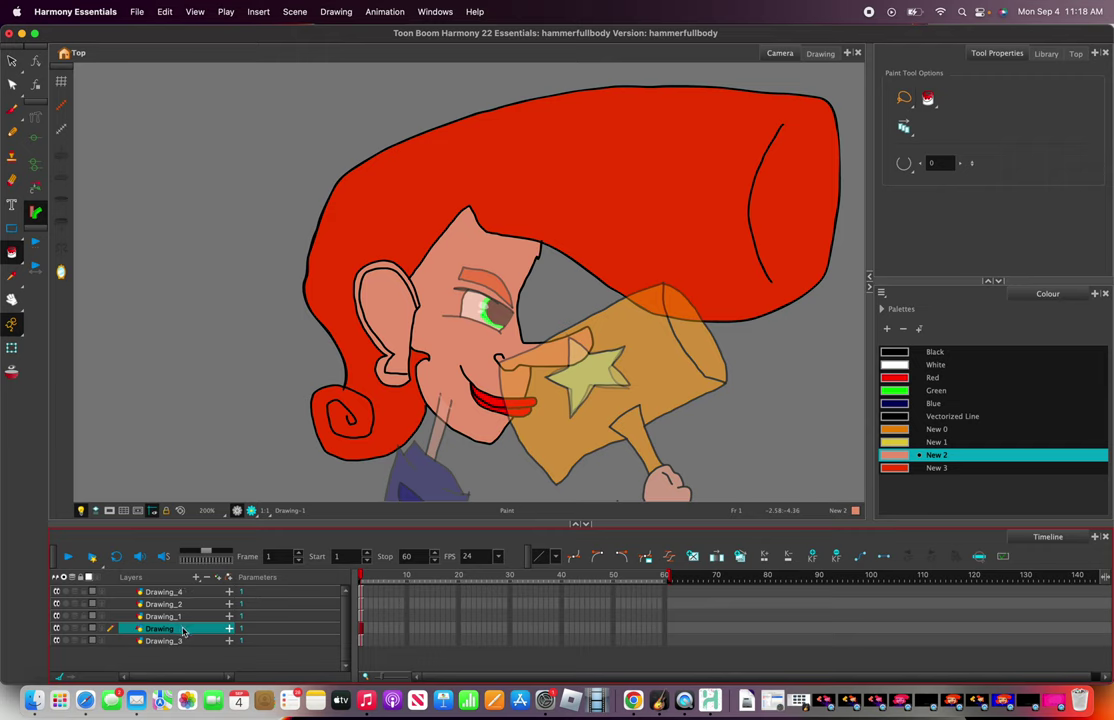
pyautogui.moveTo(183, 630)
pyautogui.mouseDown()
pyautogui.moveTo(179, 597)
pyautogui.moveTo(212, 594)
pyautogui.mouseUp()
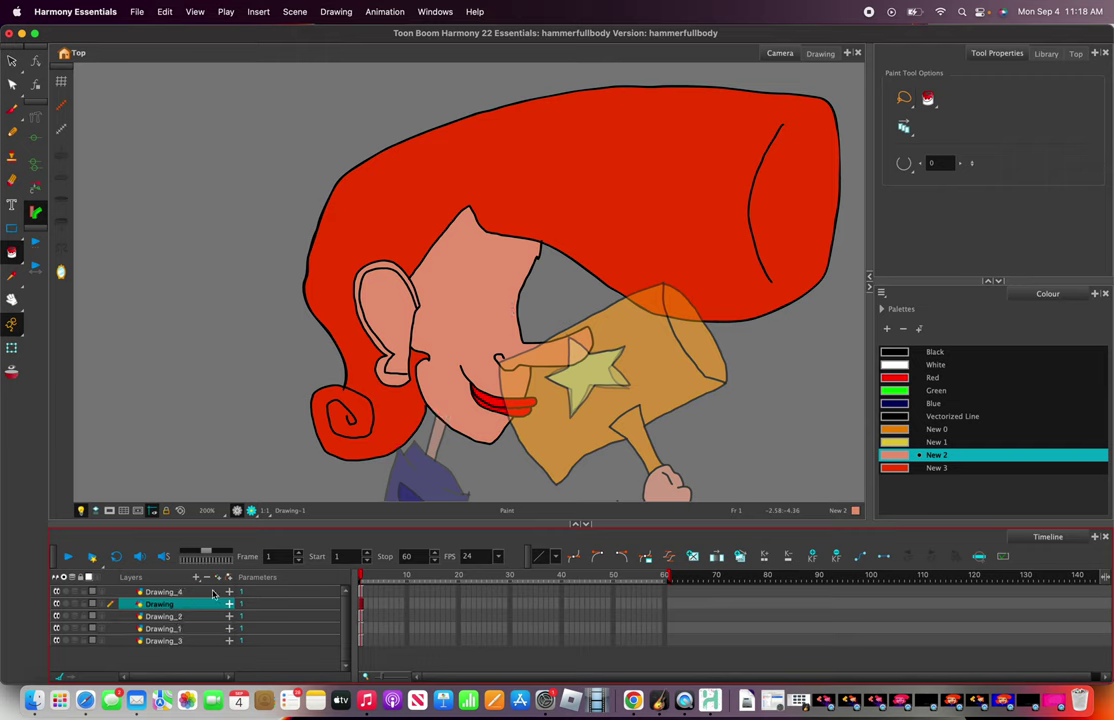
# - Move the Drawing_1 eye layer above the Drawing layer, nested under Drawing_4
pyautogui.click(201, 631)
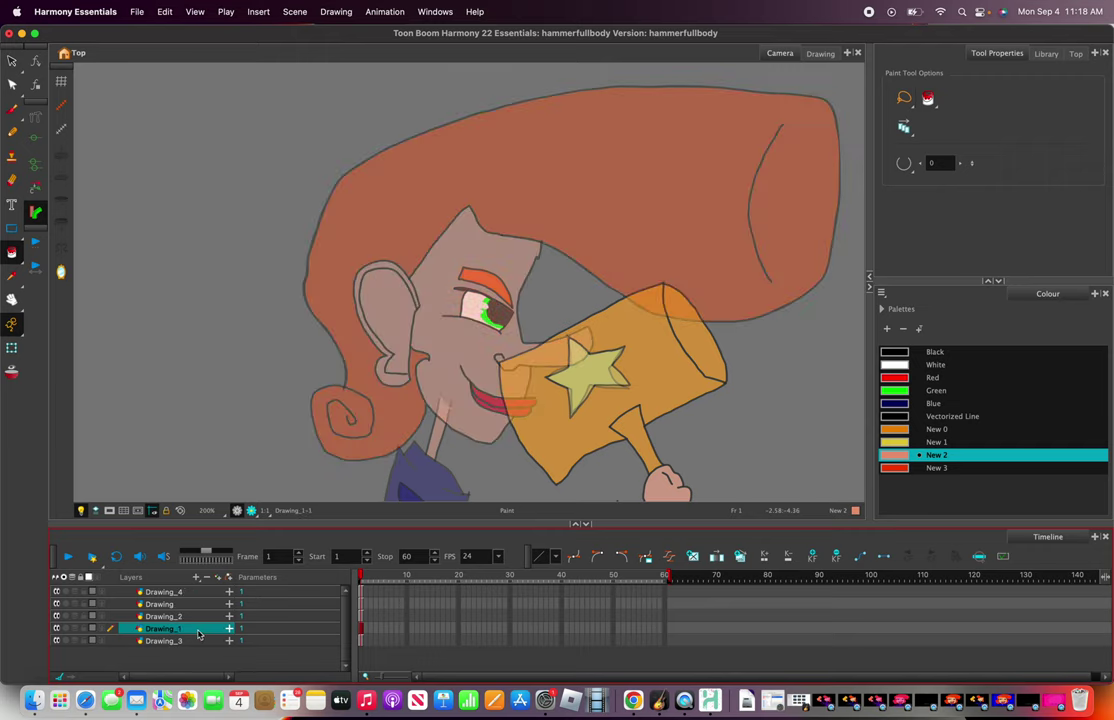
pyautogui.moveTo(203, 591); pyautogui.dragTo(203, 591)
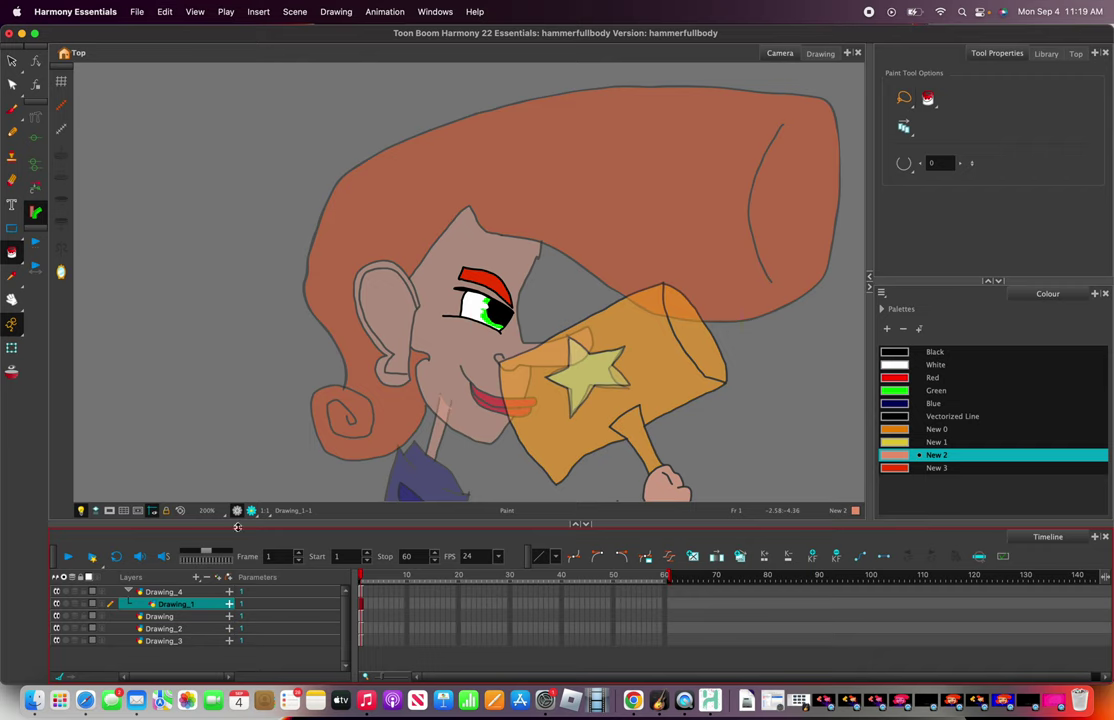
pyautogui.scroll(-7, 274, 427)
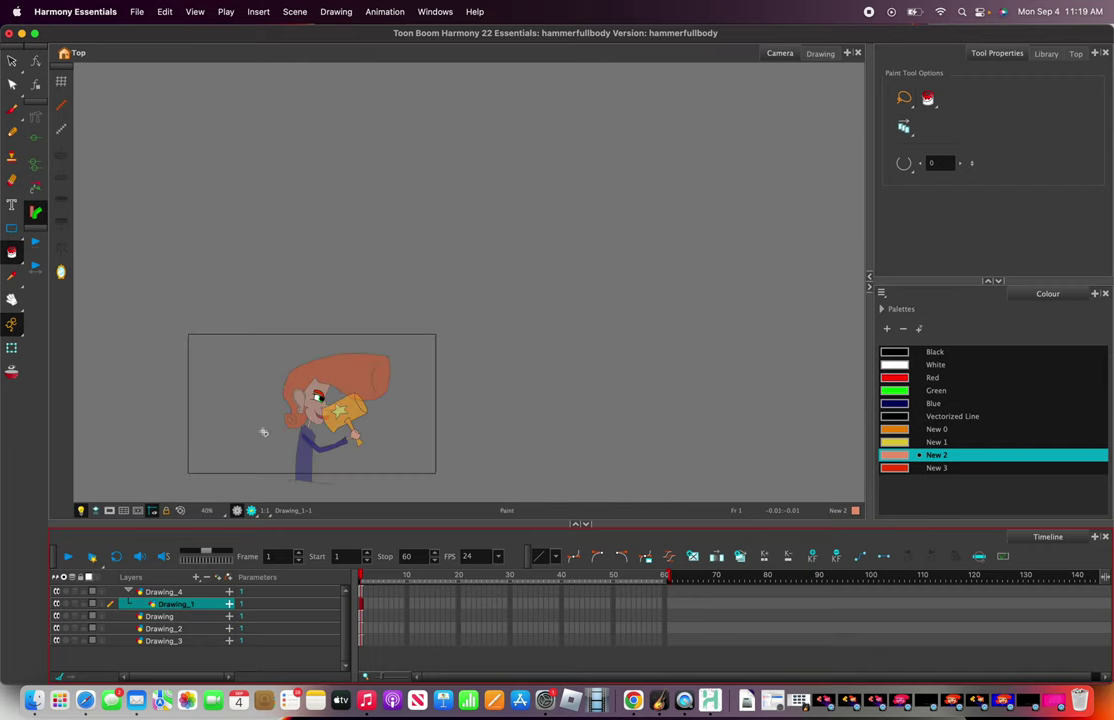
pyautogui.scroll(6, 208, 471)
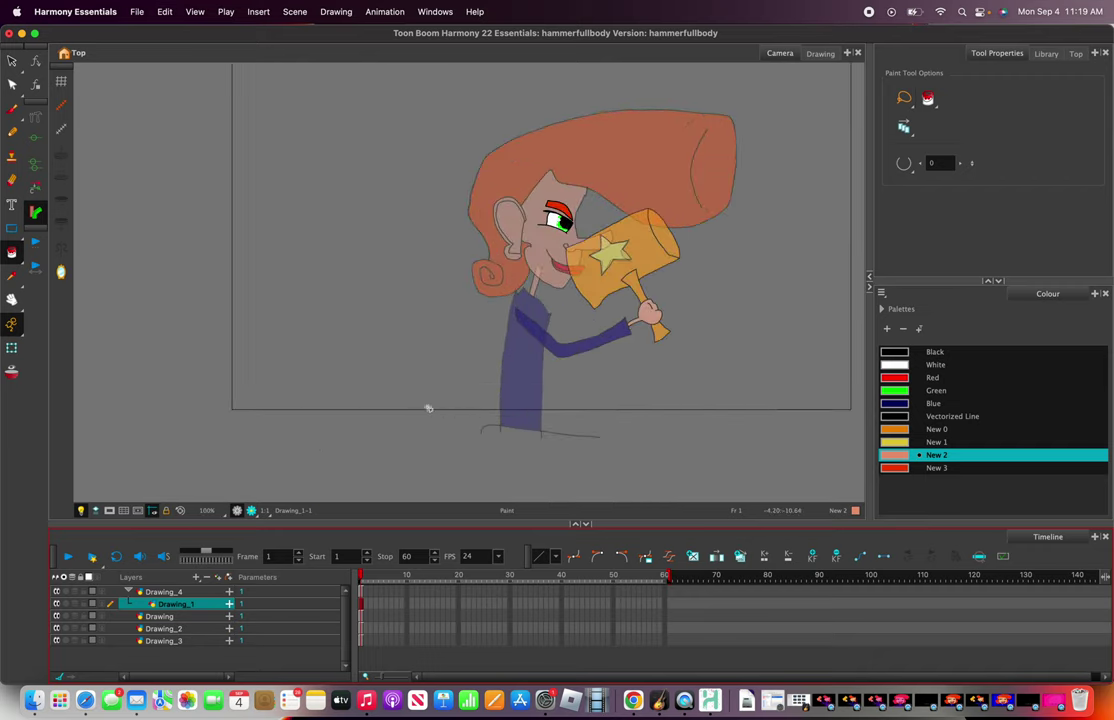
# - Examine the full character and its layer stacking by selecting individual layers, finishing on the Drawing_4 hammer arm layer
pyautogui.click(150, 617)
pyautogui.click(160, 605)
pyautogui.scroll(-1, 361, 477)
pyautogui.scroll(2, 490, 465)
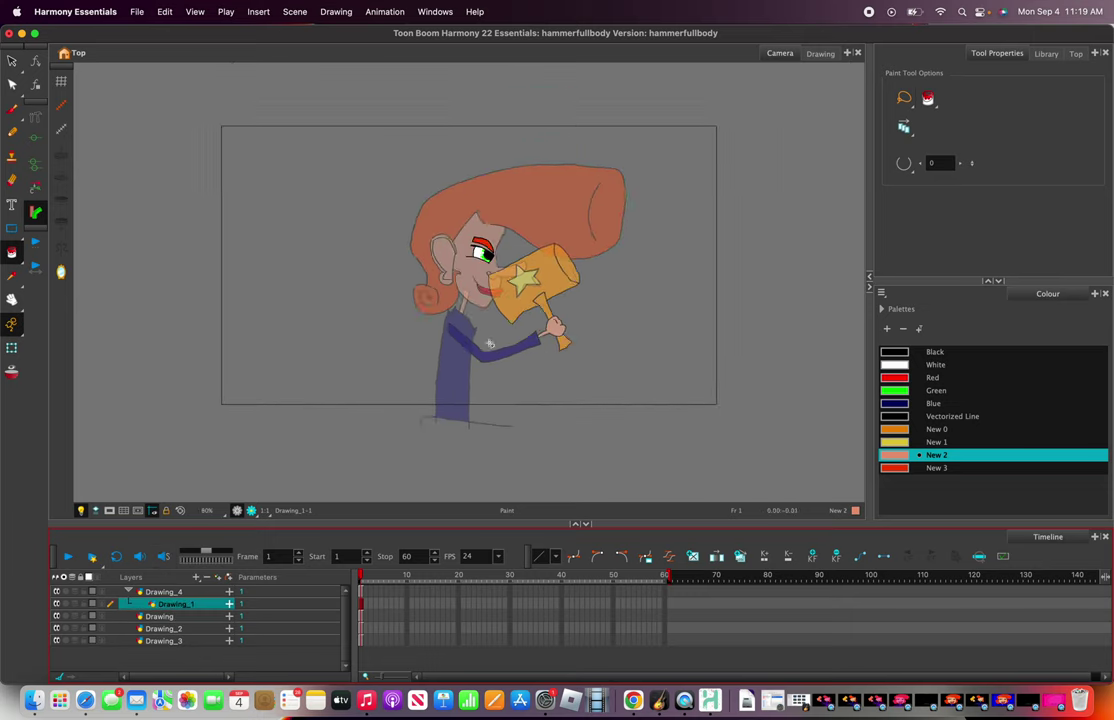
pyautogui.scroll(2, 466, 248)
pyautogui.scroll(-5, 464, 222)
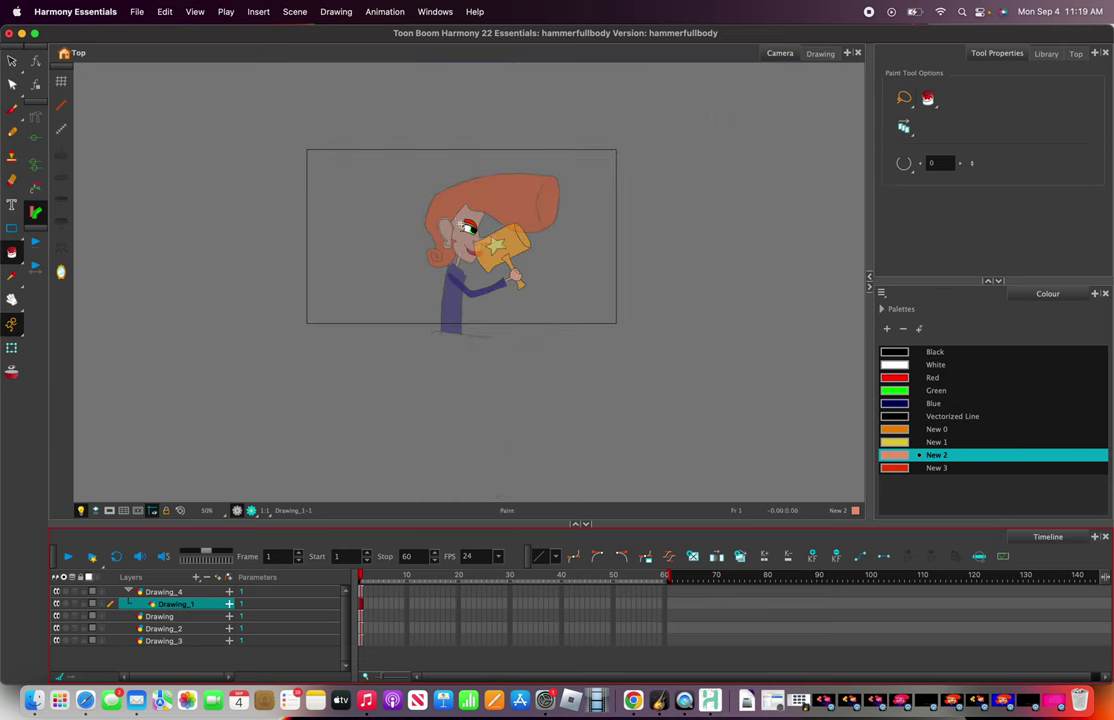
pyautogui.scroll(3, 462, 193)
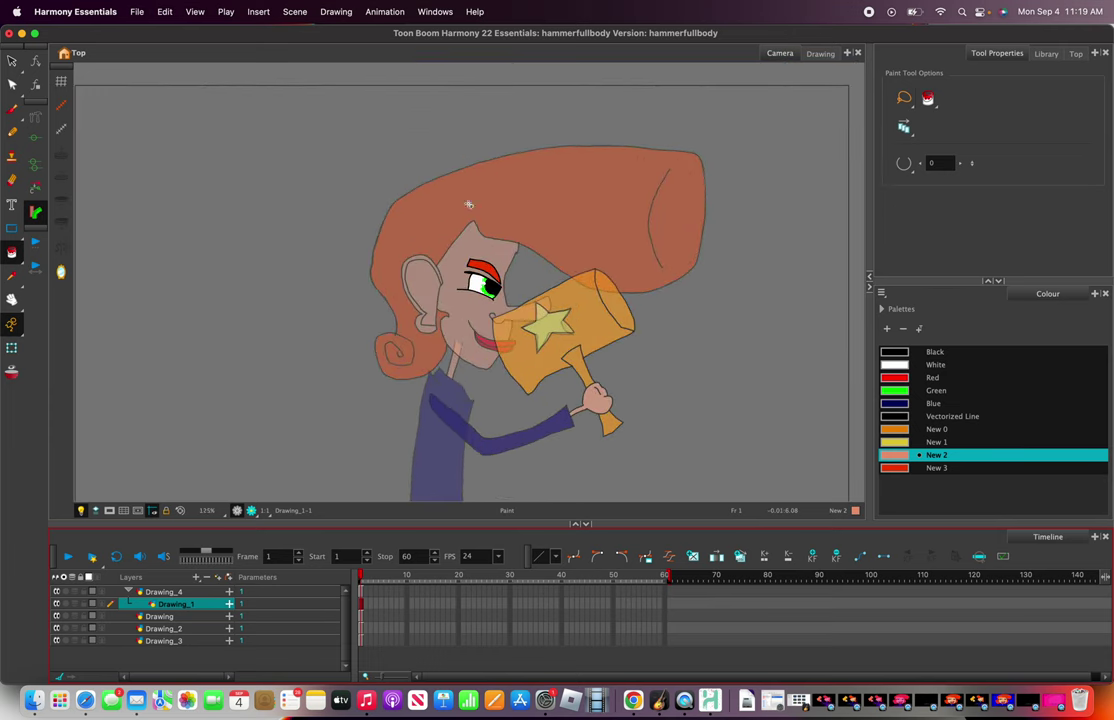
pyautogui.click(150, 629)
pyautogui.click(182, 606)
pyautogui.click(175, 640)
pyautogui.click(196, 594)
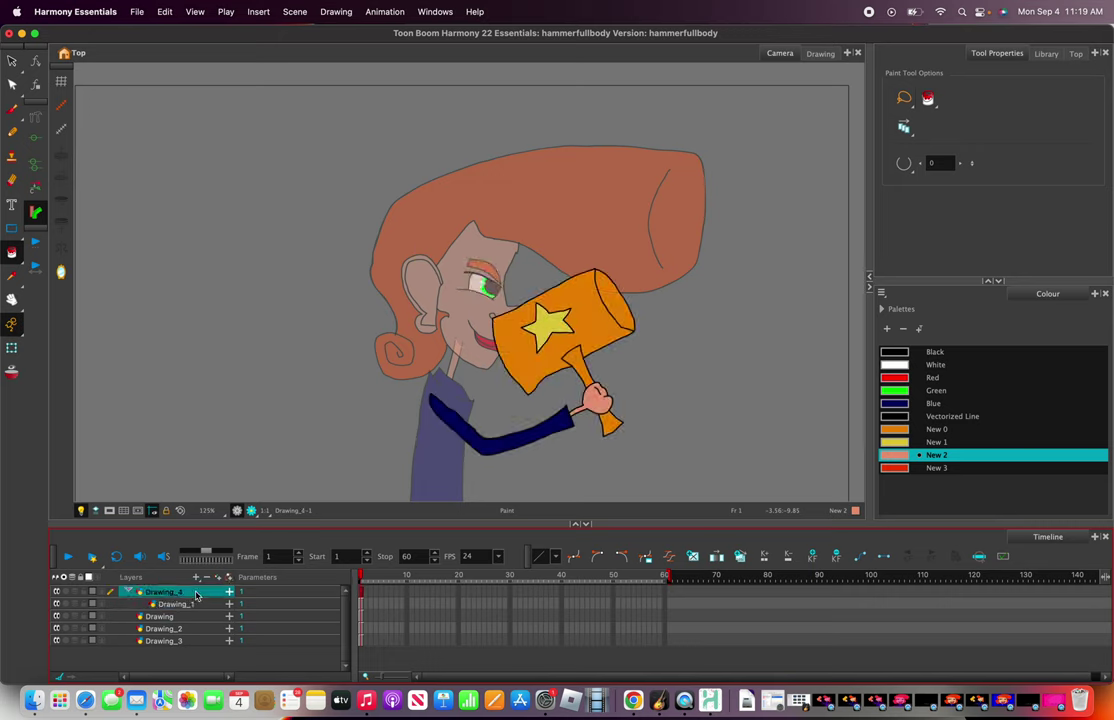